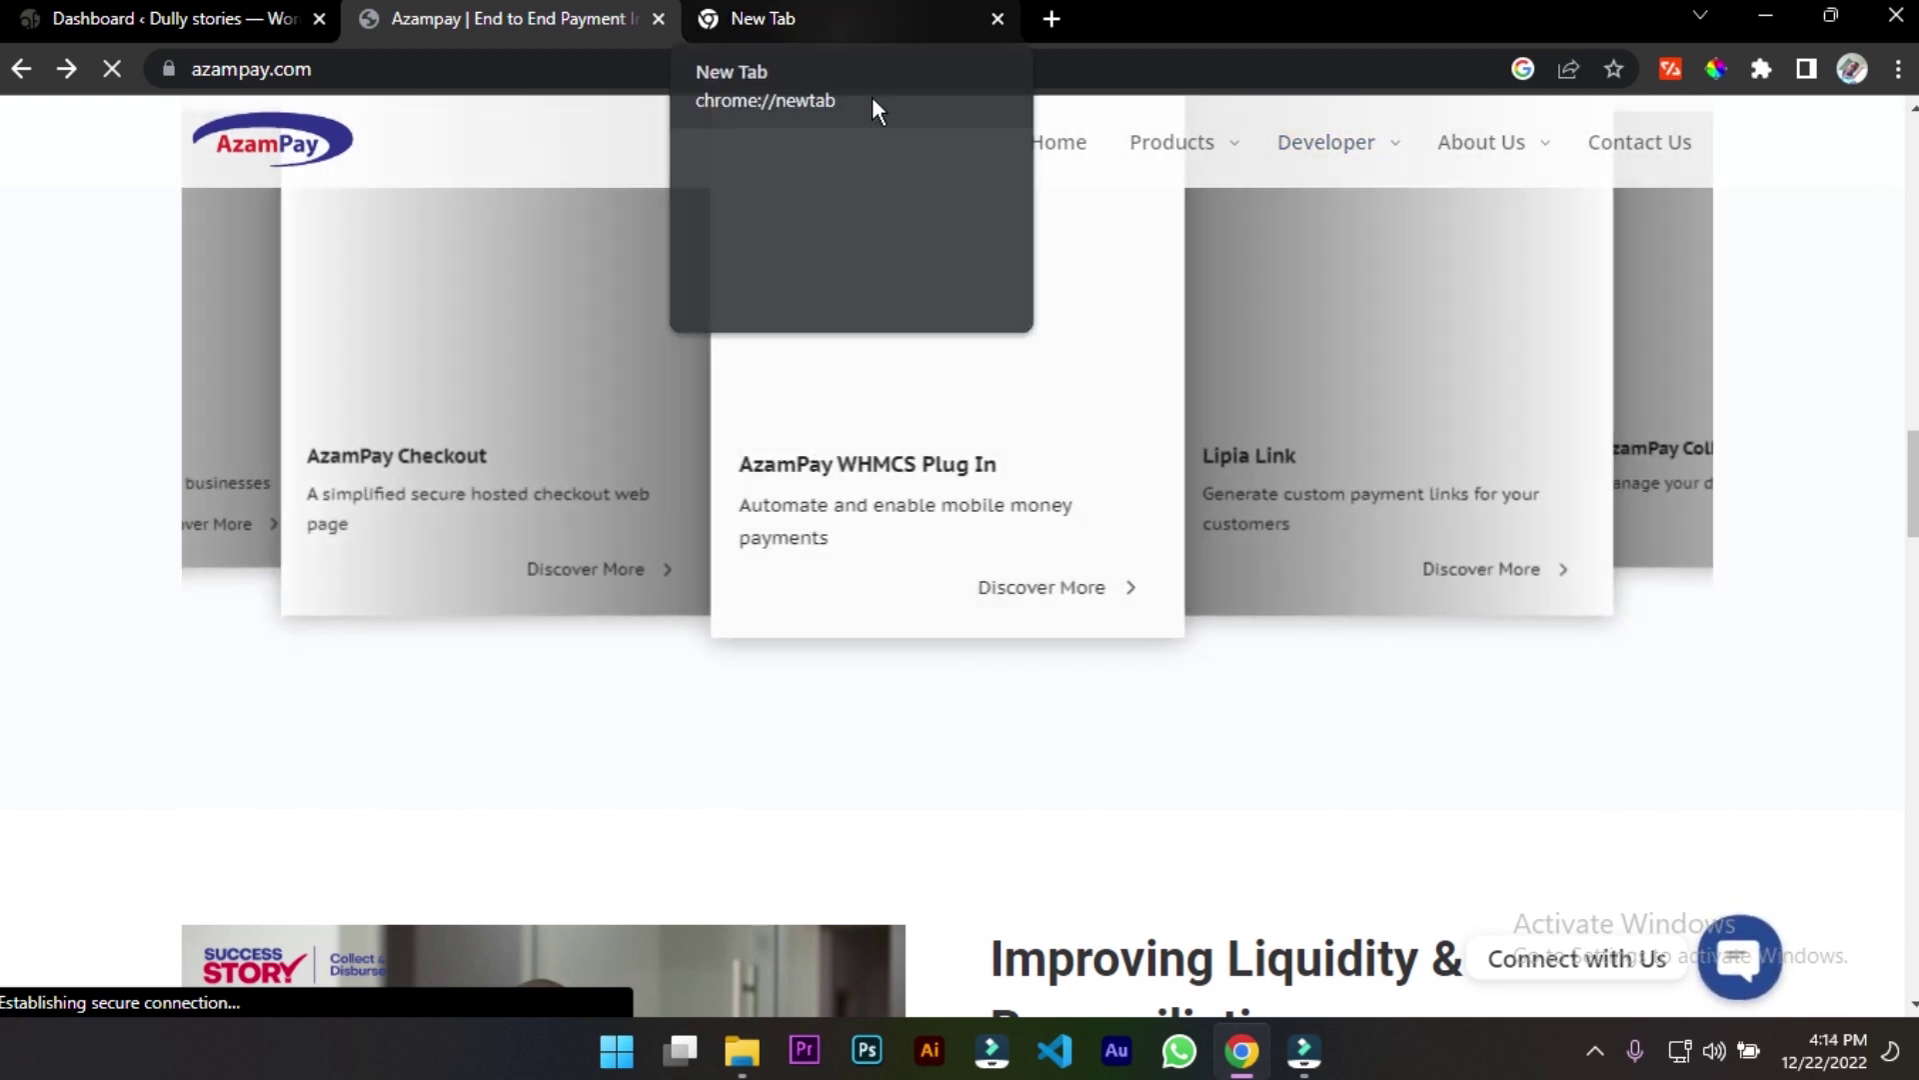
# Look through the AzamPay homepage, including its success story and executive team sections
pyautogui.scroll(-8, 1029, 600)
pyautogui.scroll(2, 1045, 560)
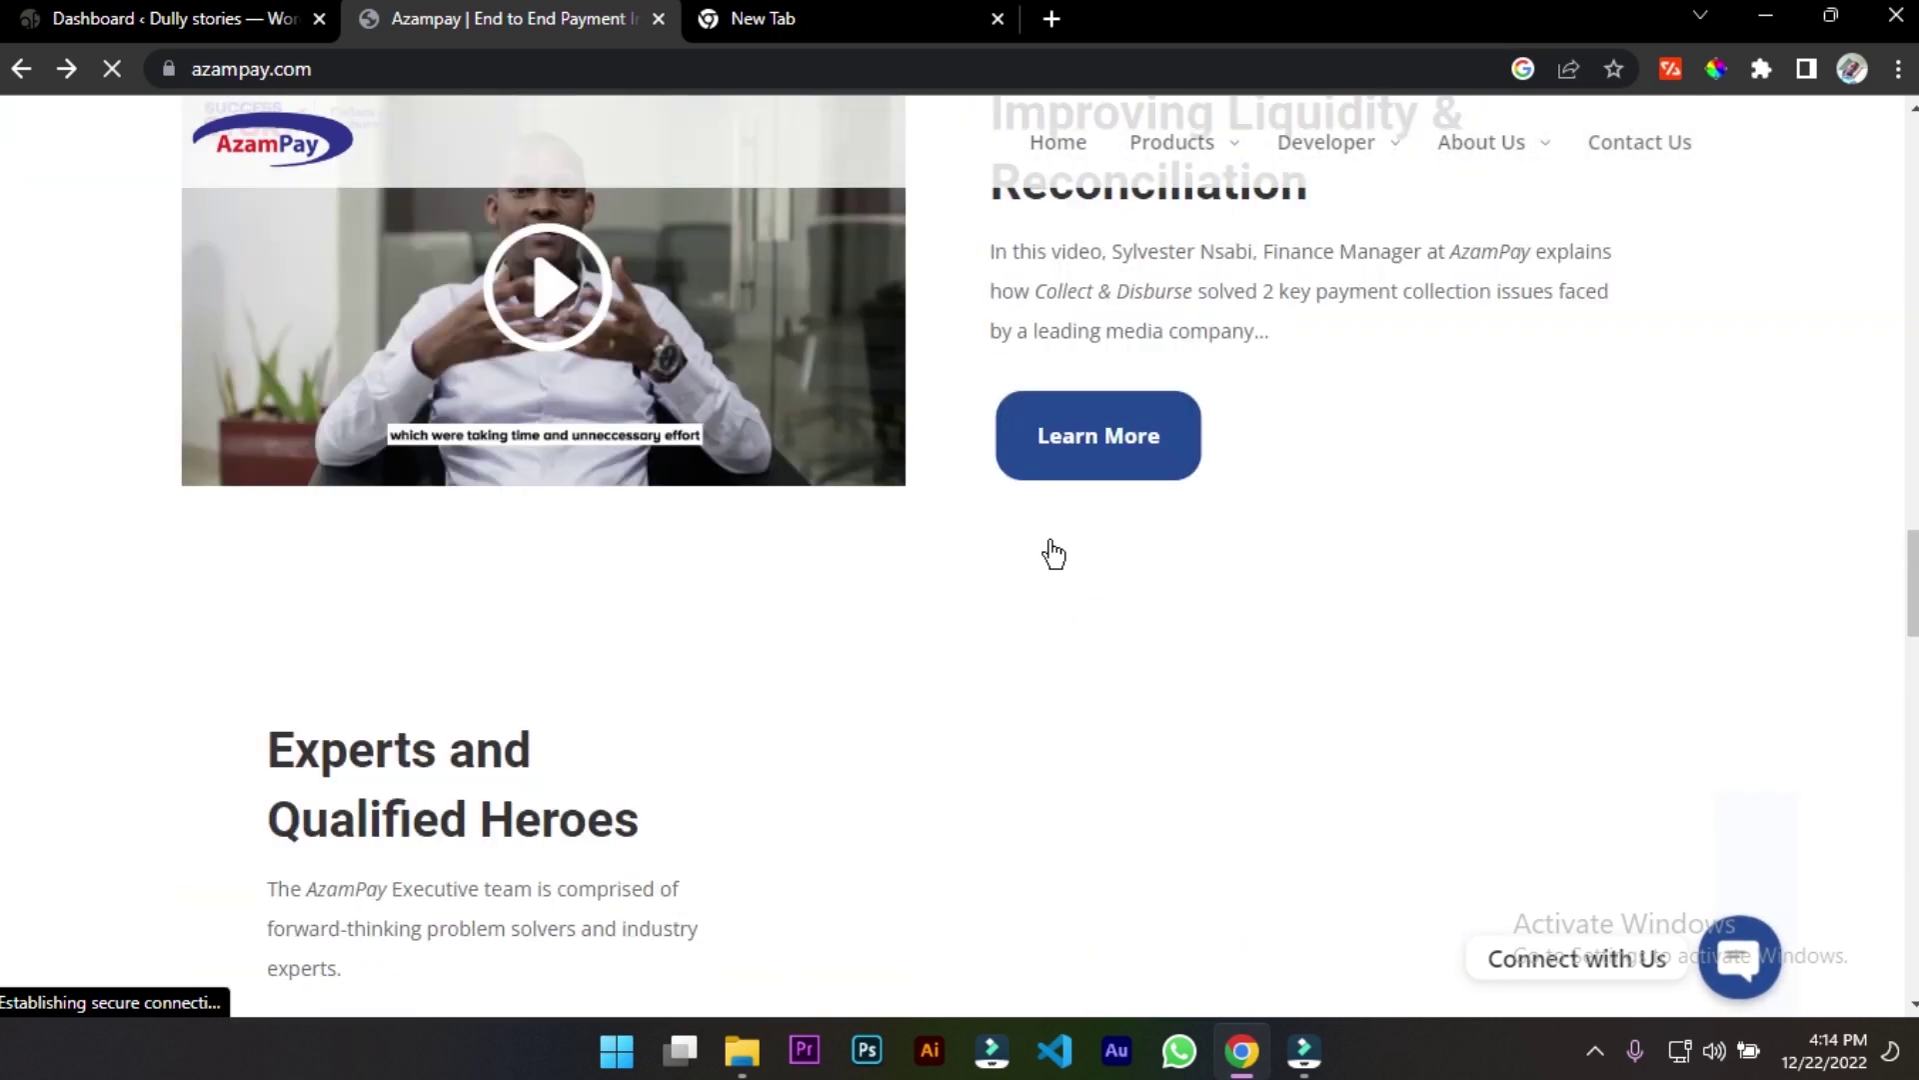
pyautogui.scroll(-5, 1049, 552)
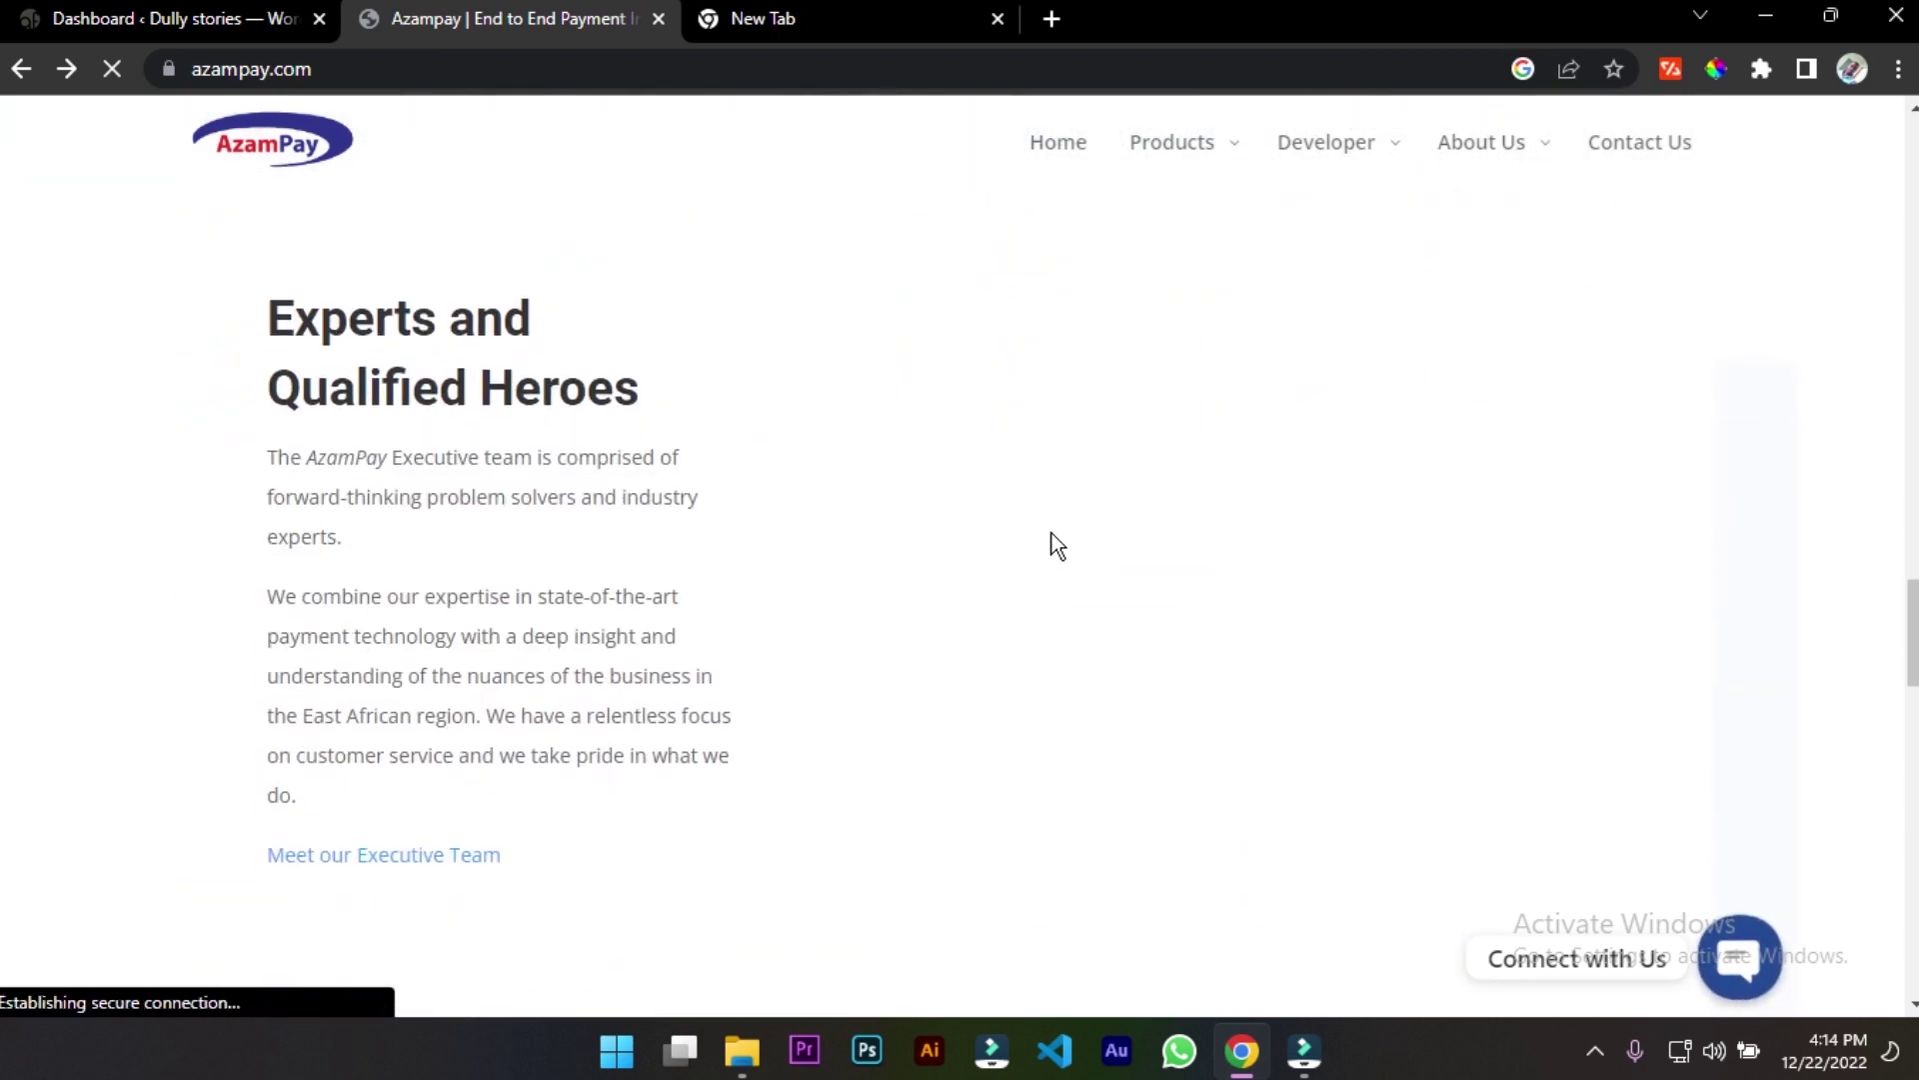
pyautogui.scroll(-5, 1047, 523)
pyautogui.scroll(-8, 1040, 516)
pyautogui.scroll(8, 1039, 517)
pyautogui.scroll(5, 1026, 507)
# Open the Developer Account page of the AzamPay website
pyautogui.moveTo(1290, 141)
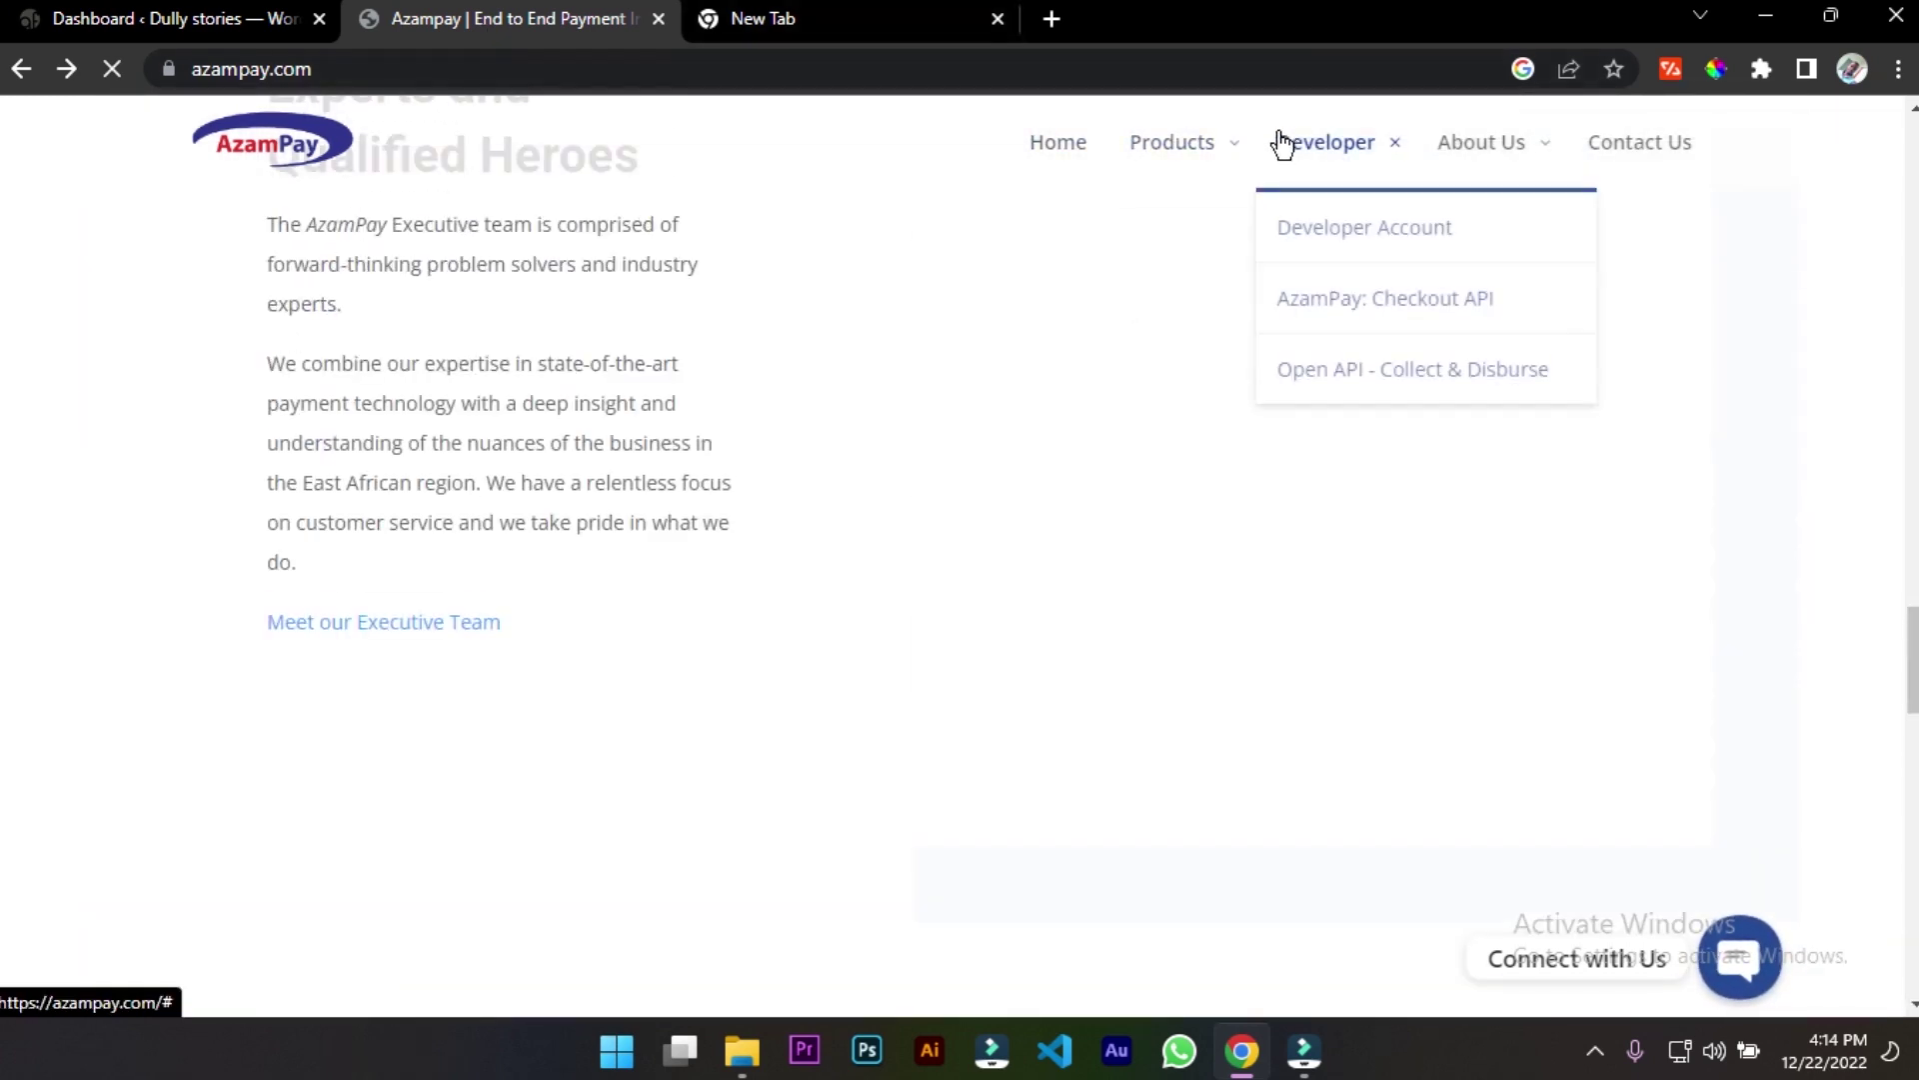
pyautogui.click(1348, 213)
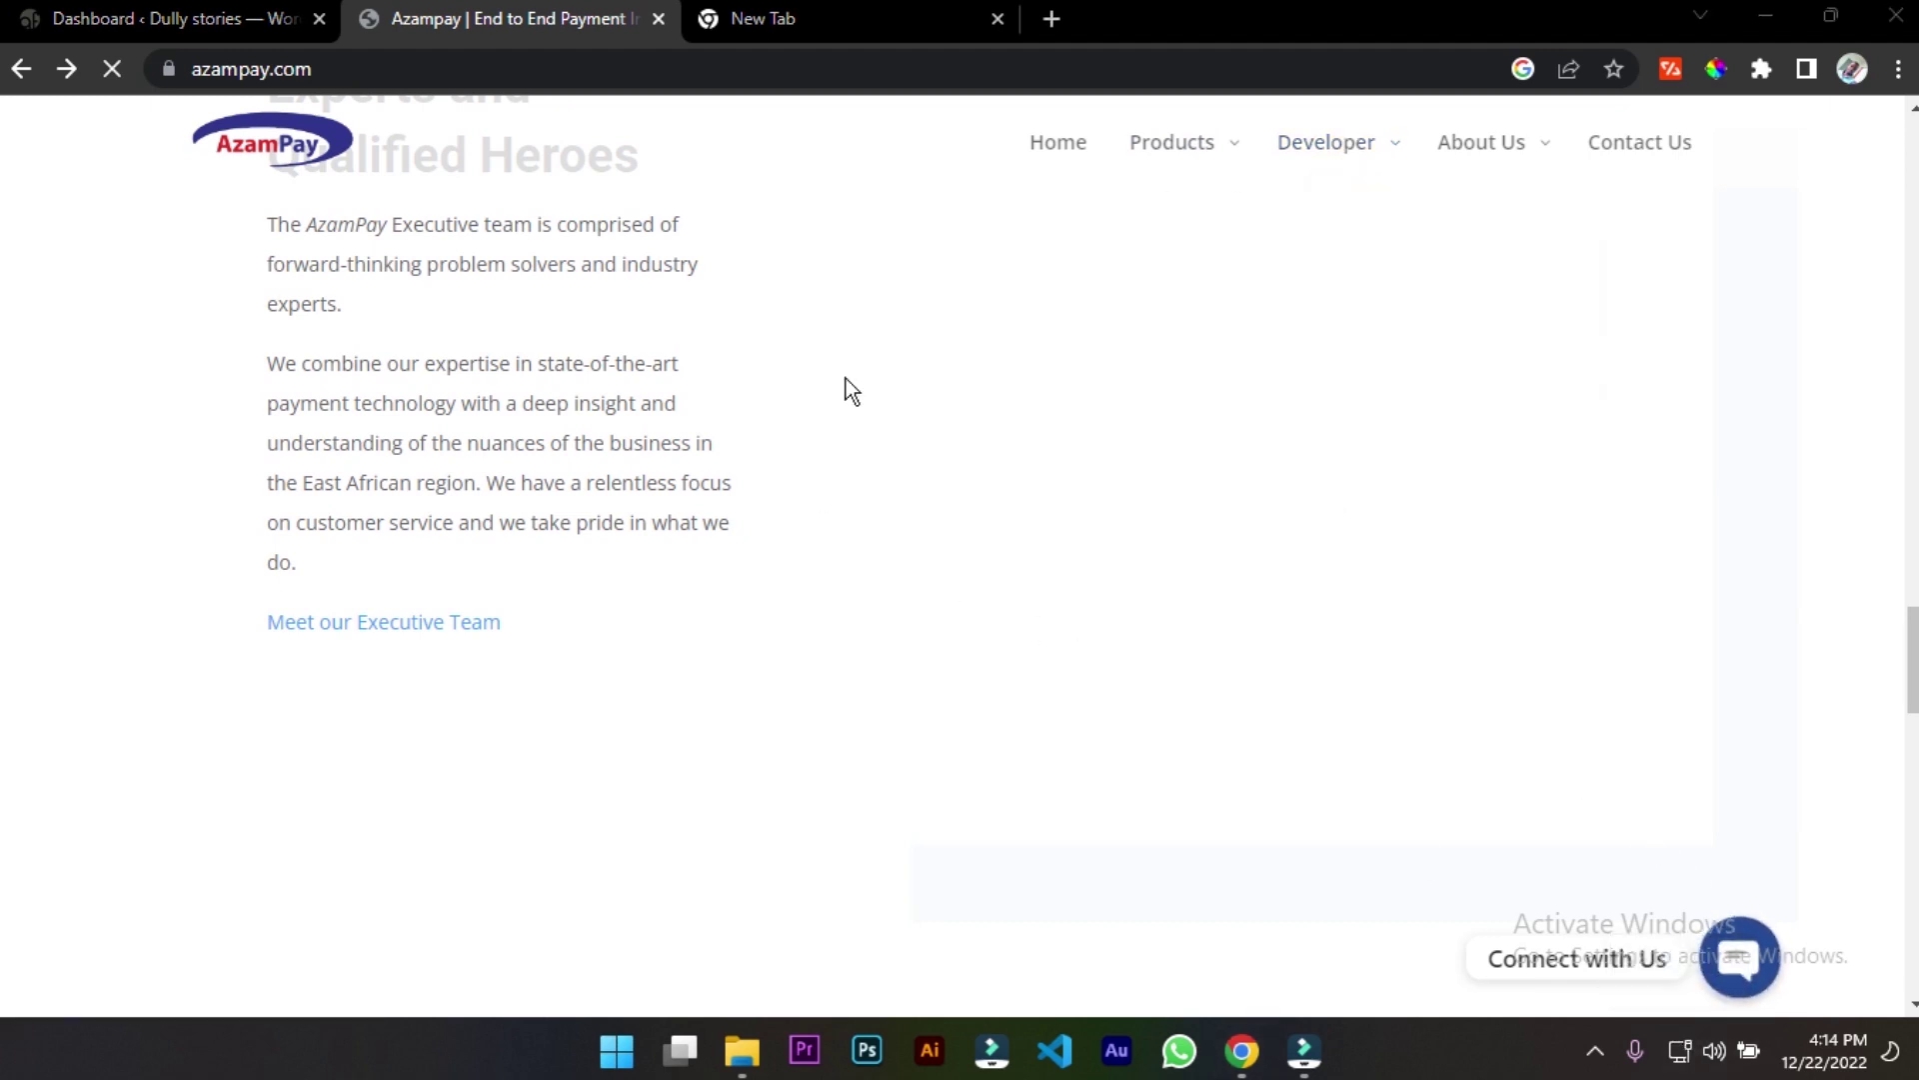
pyautogui.scroll(5, 849, 390)
pyautogui.moveTo(1326, 150)
pyautogui.click(1376, 228)
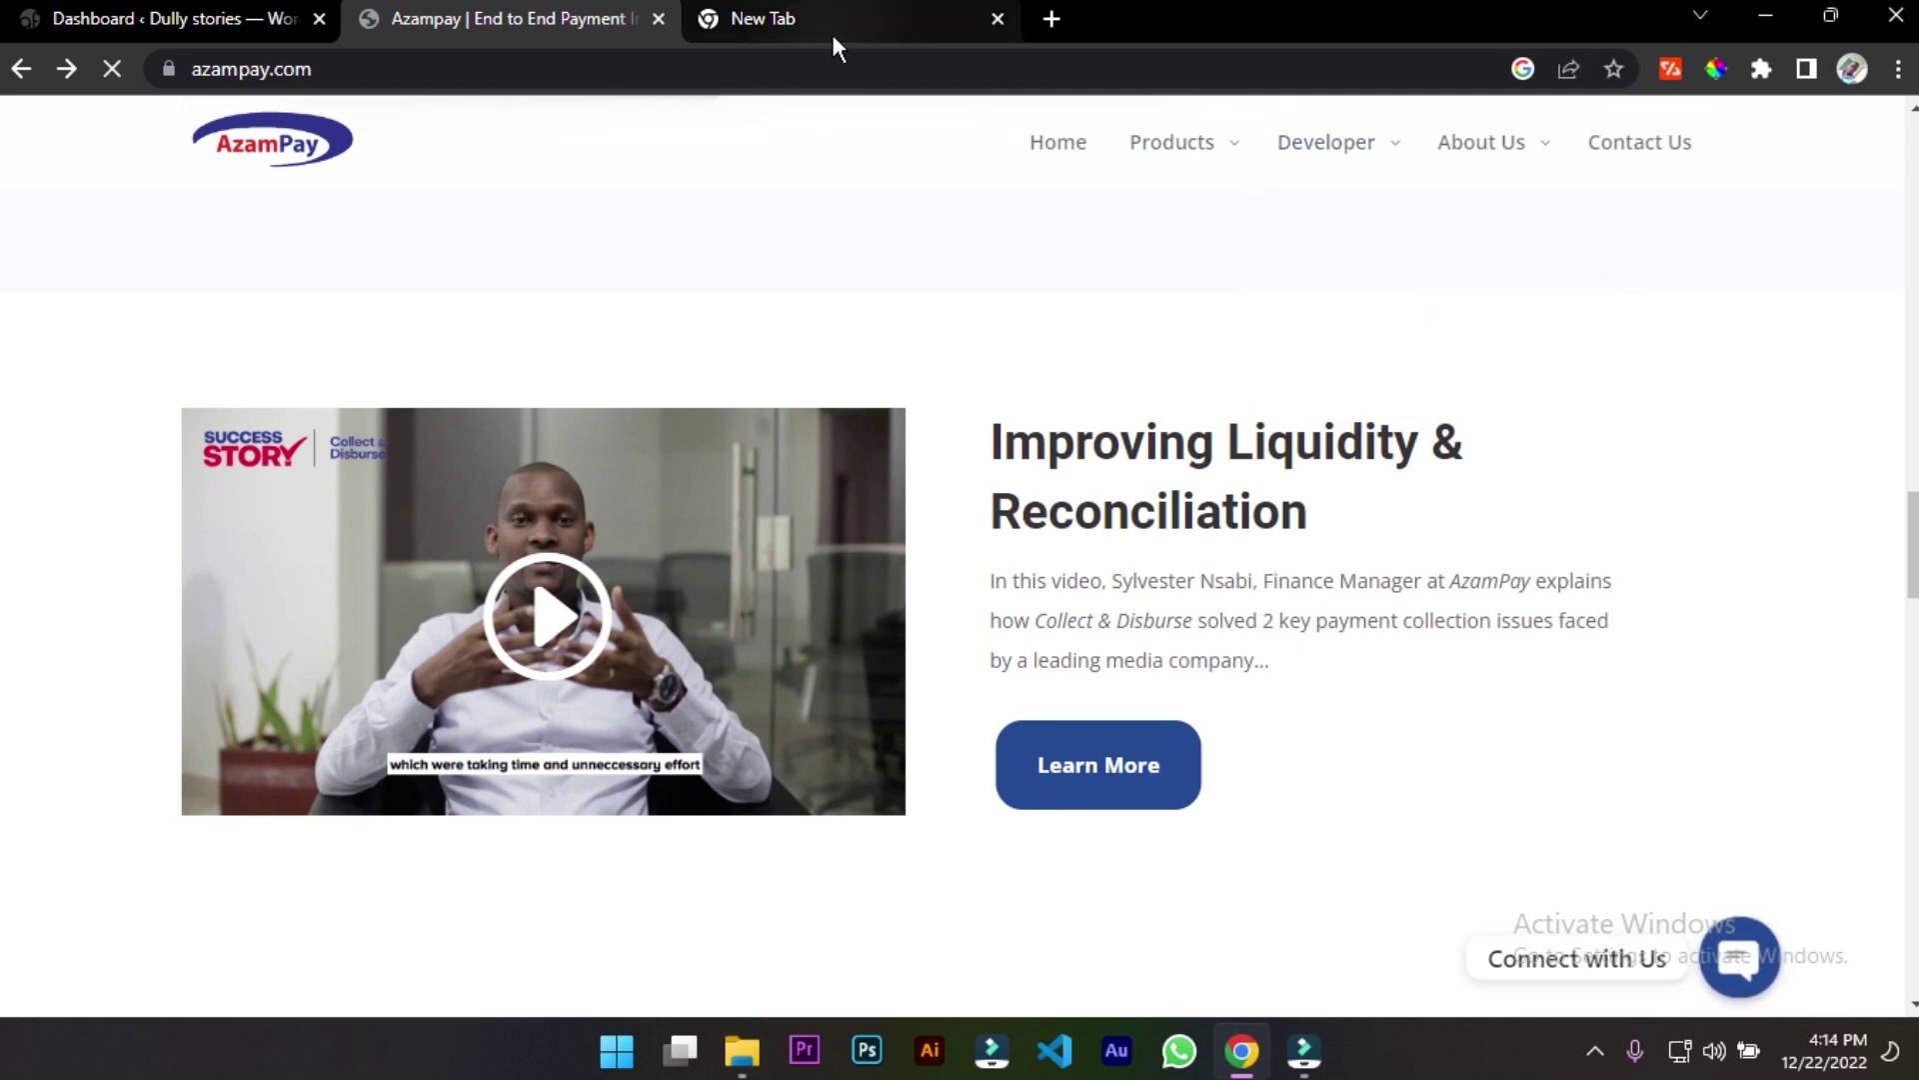
pyautogui.moveTo(1168, 156)
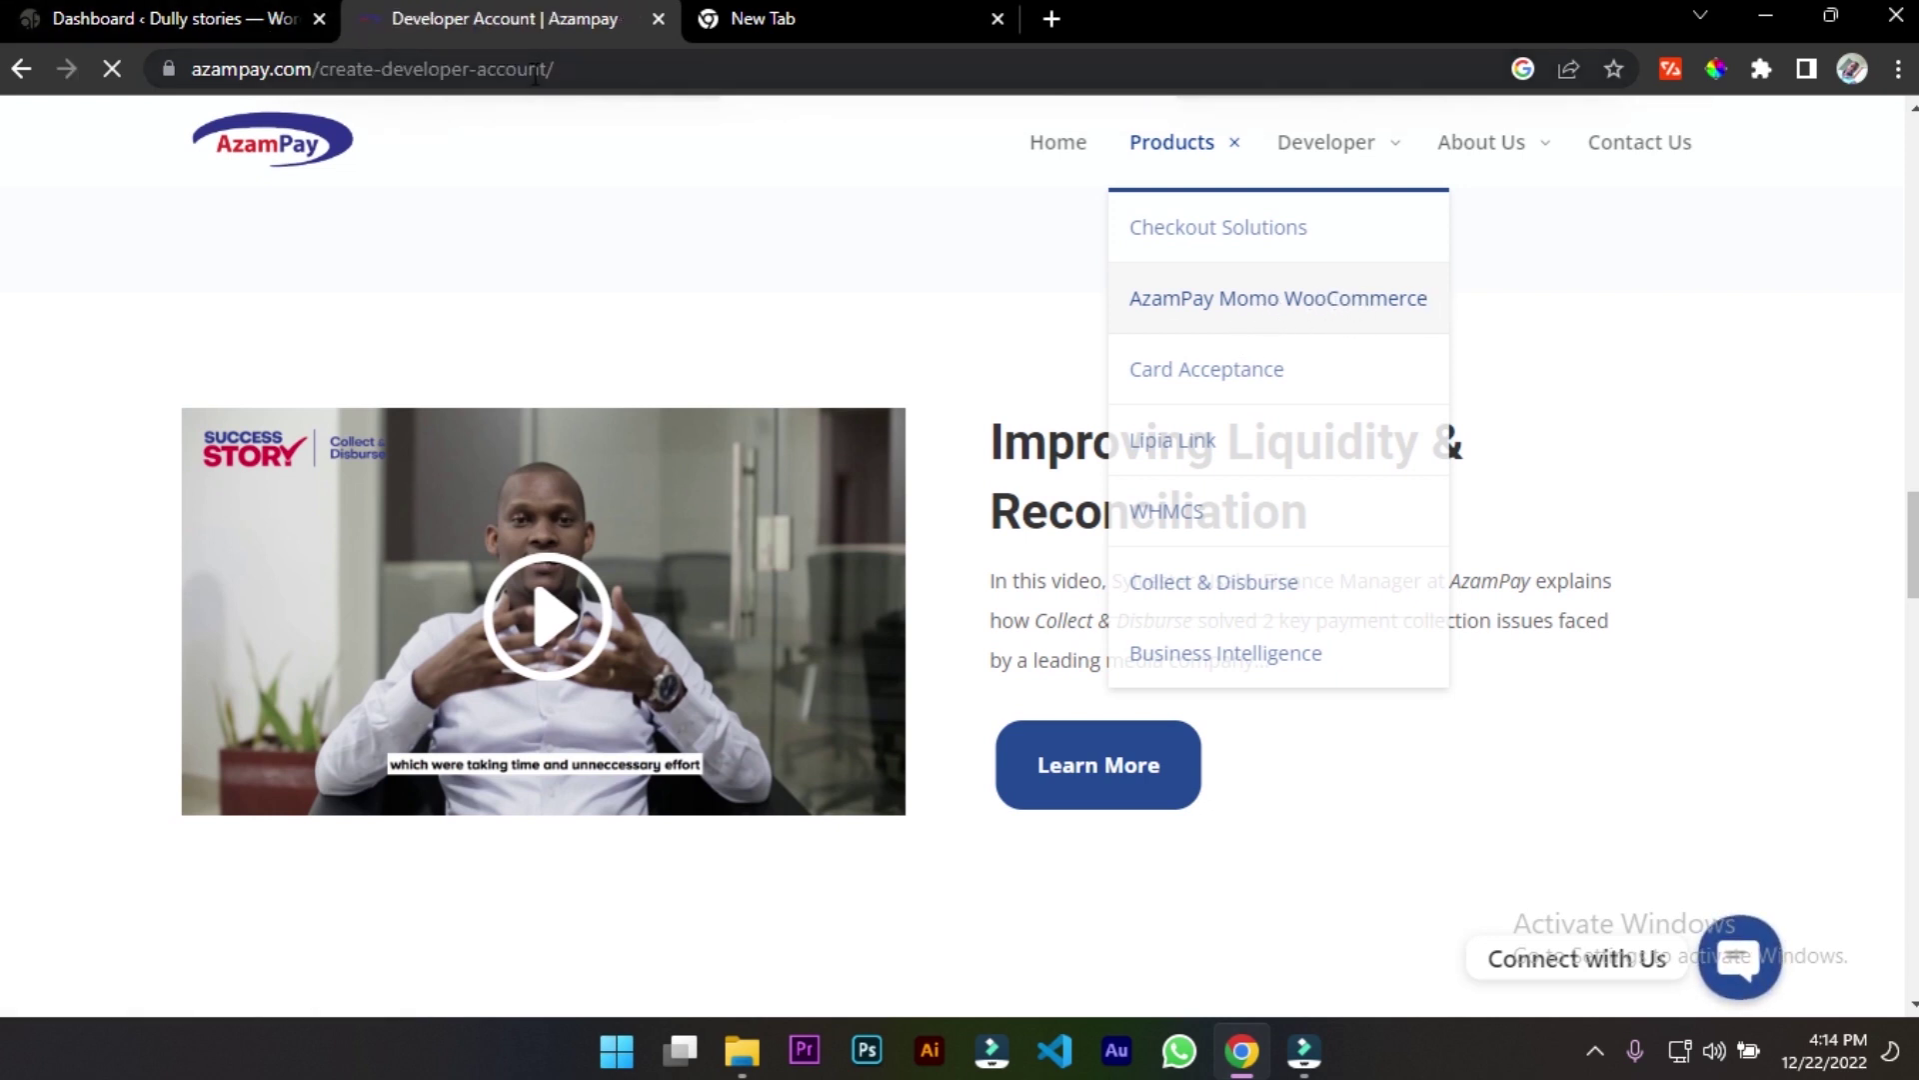
# Review the Developer Account page's log-on and sign-up options and log on to the existing developer account
pyautogui.scroll(10, 613, 440)
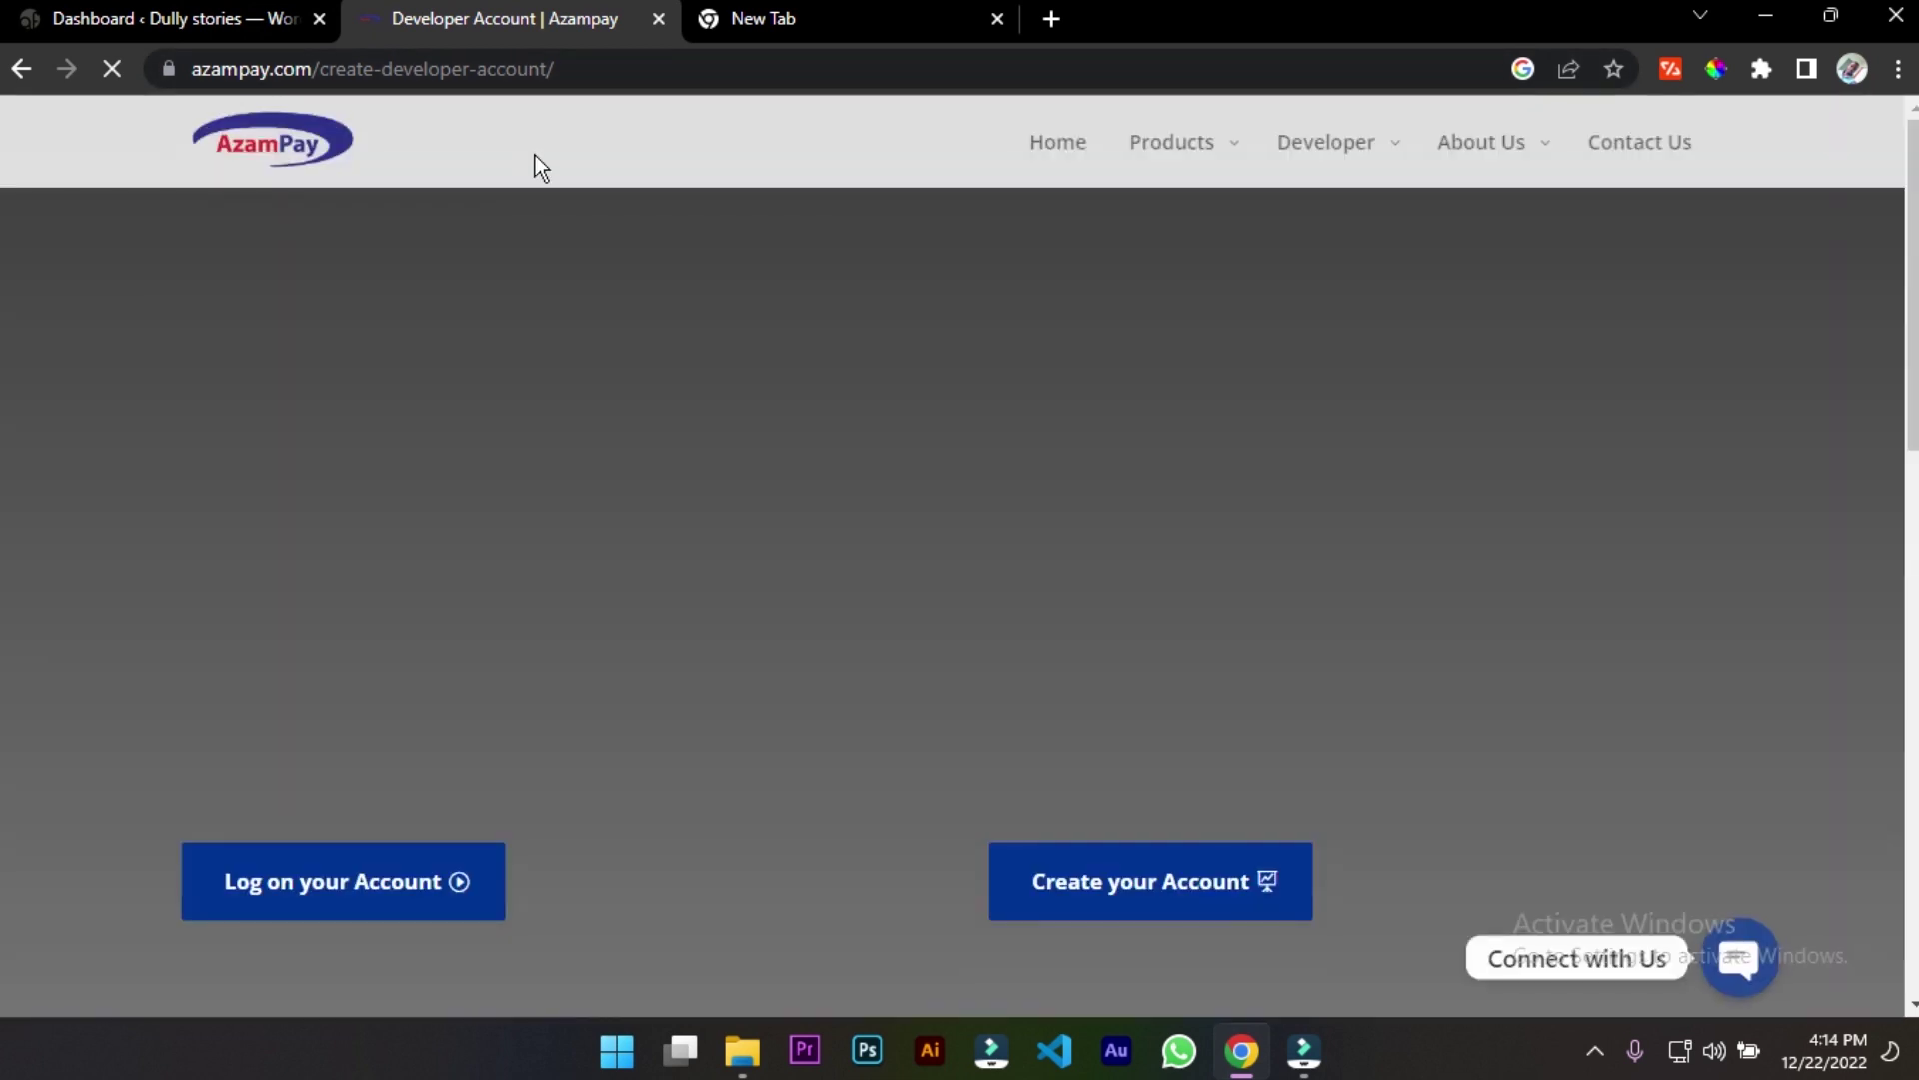
pyautogui.scroll(-3, 536, 160)
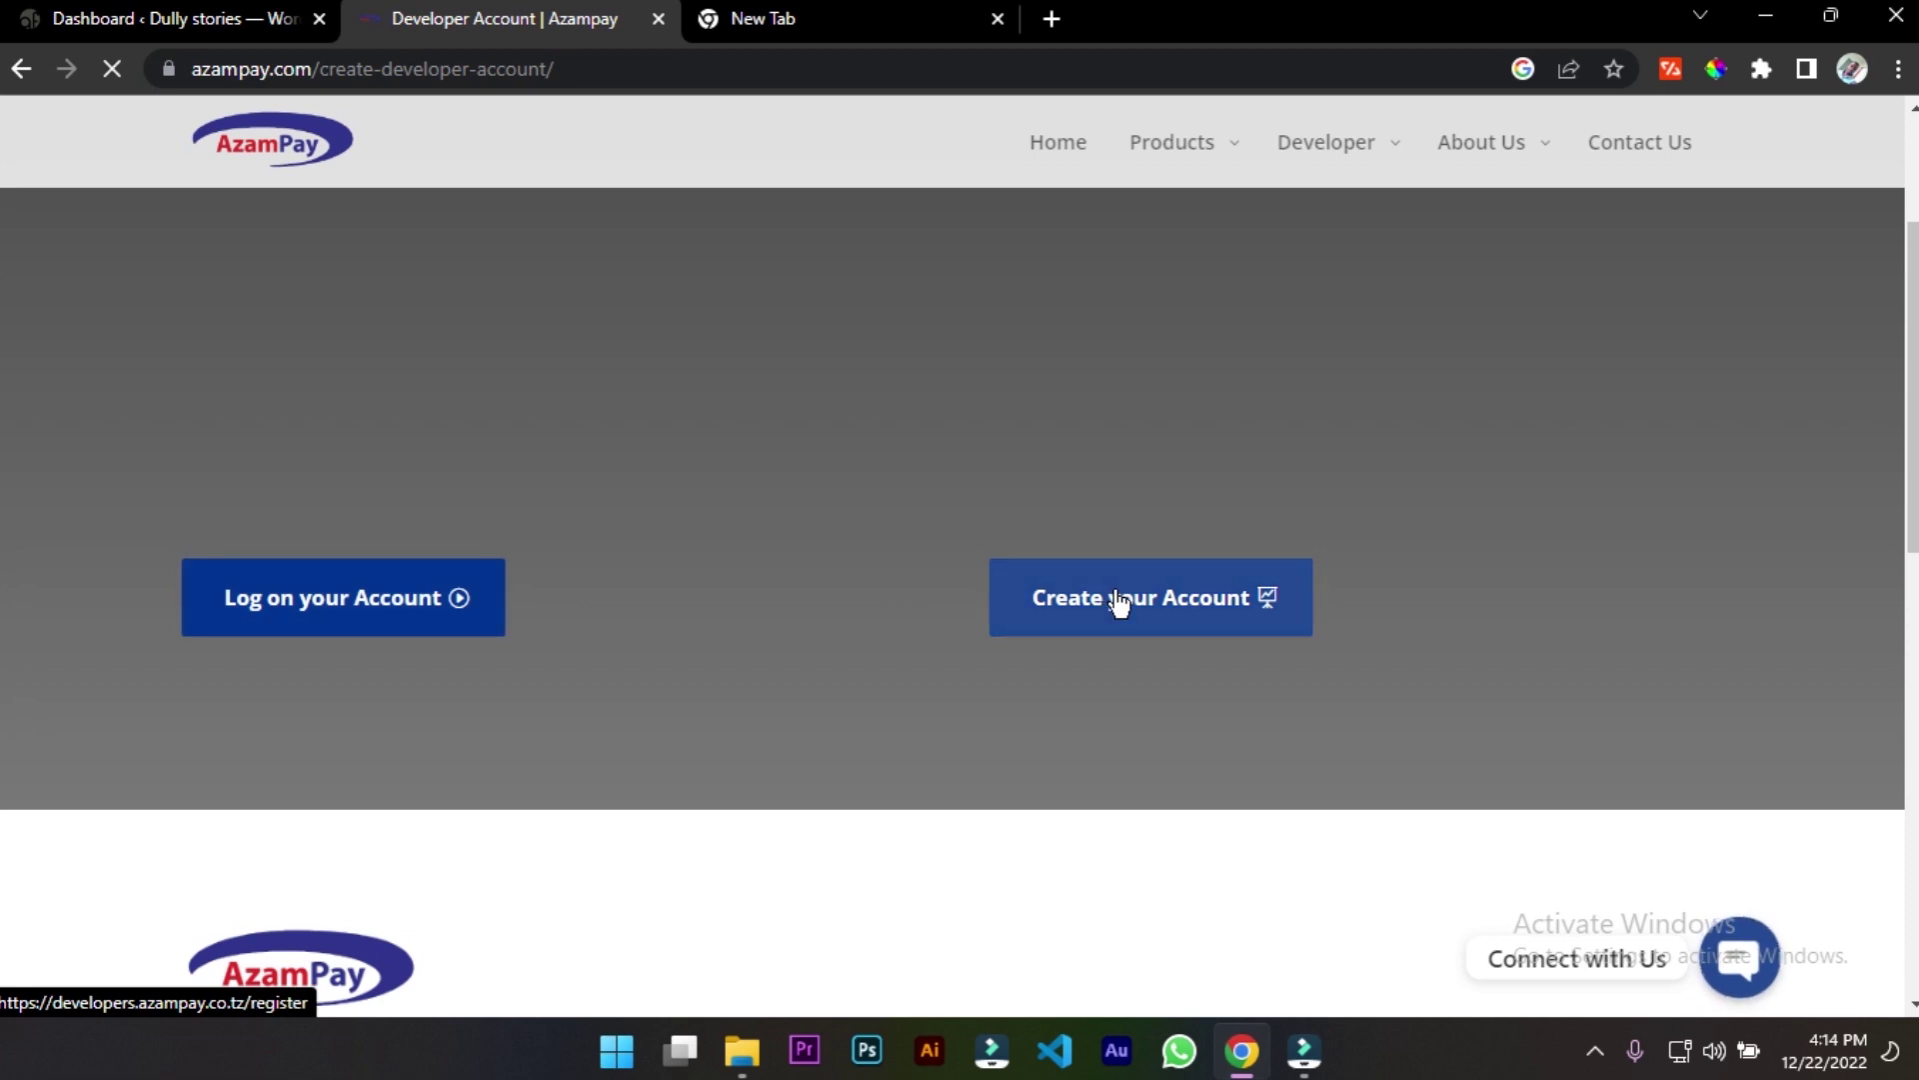
pyautogui.scroll(-5, 1113, 601)
pyautogui.scroll(5, 1113, 601)
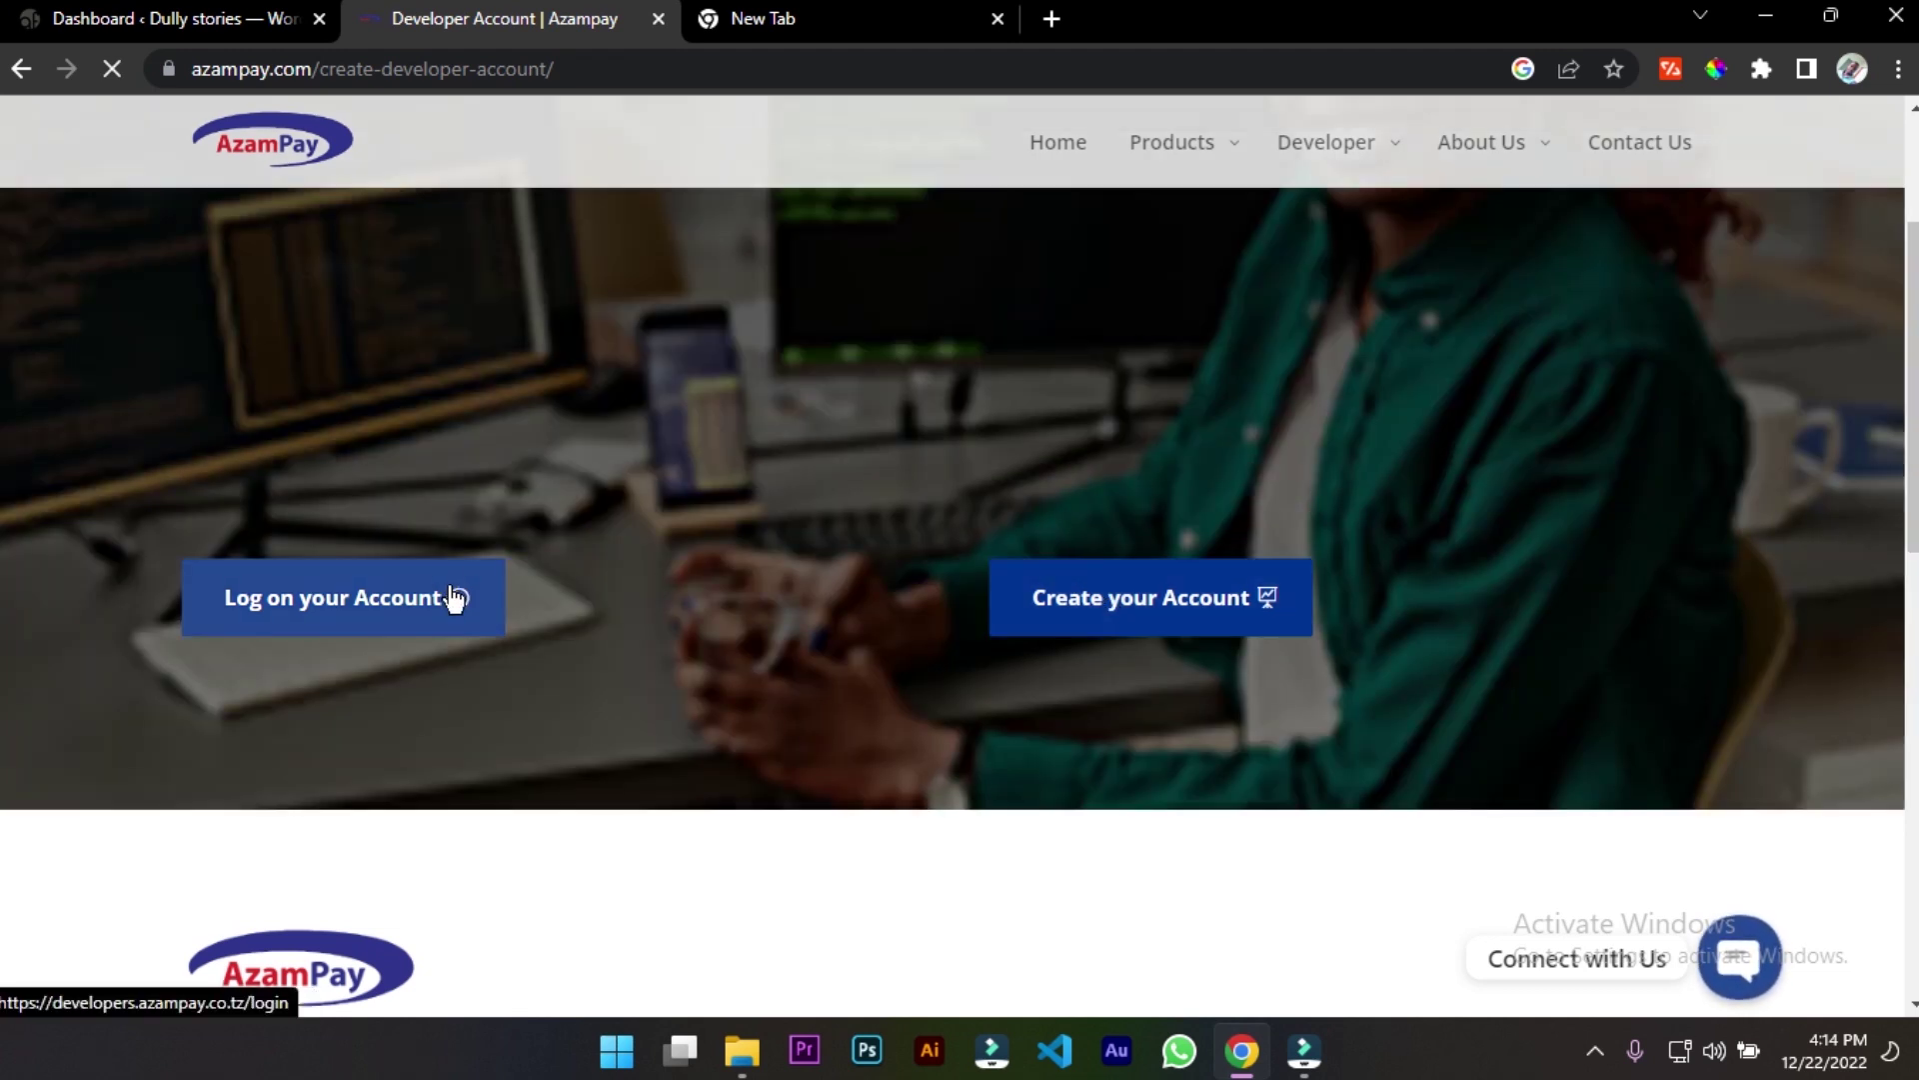
pyautogui.click(452, 596)
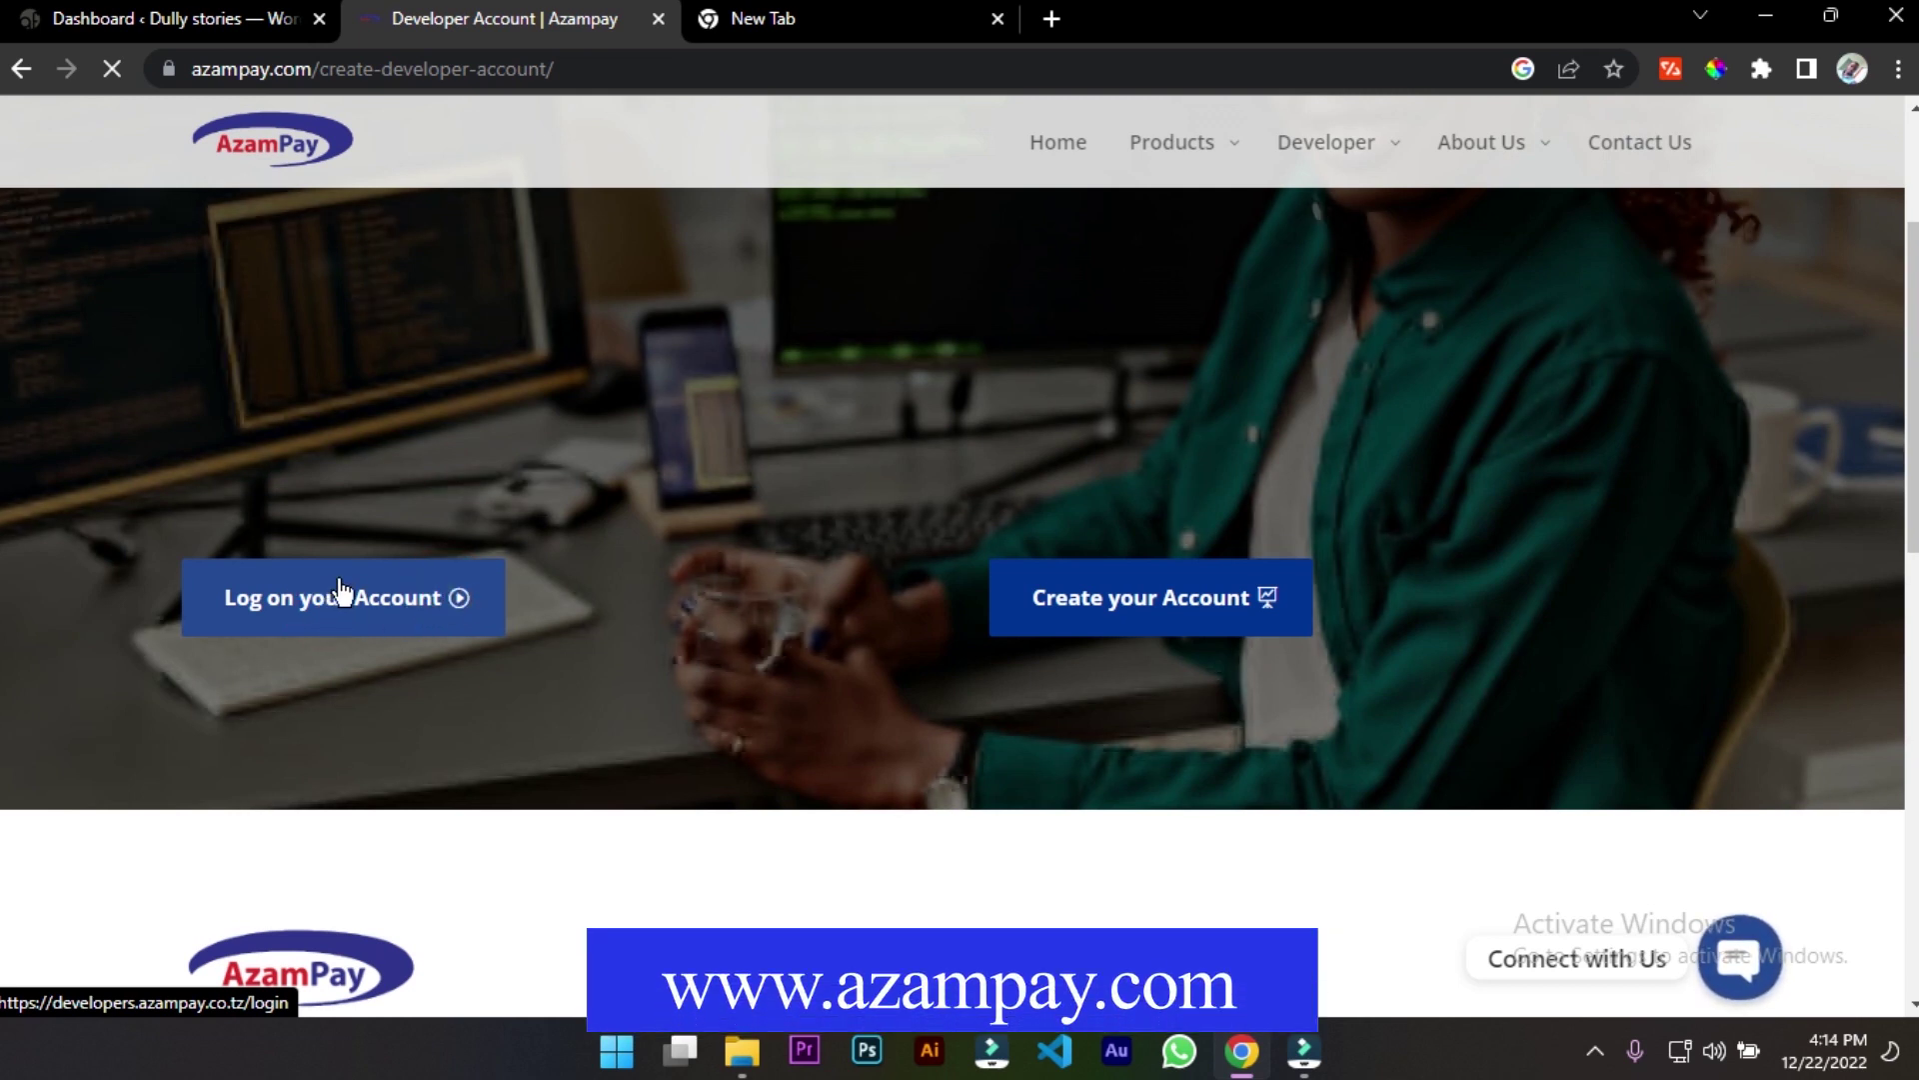
pyautogui.scroll(-7, 880, 460)
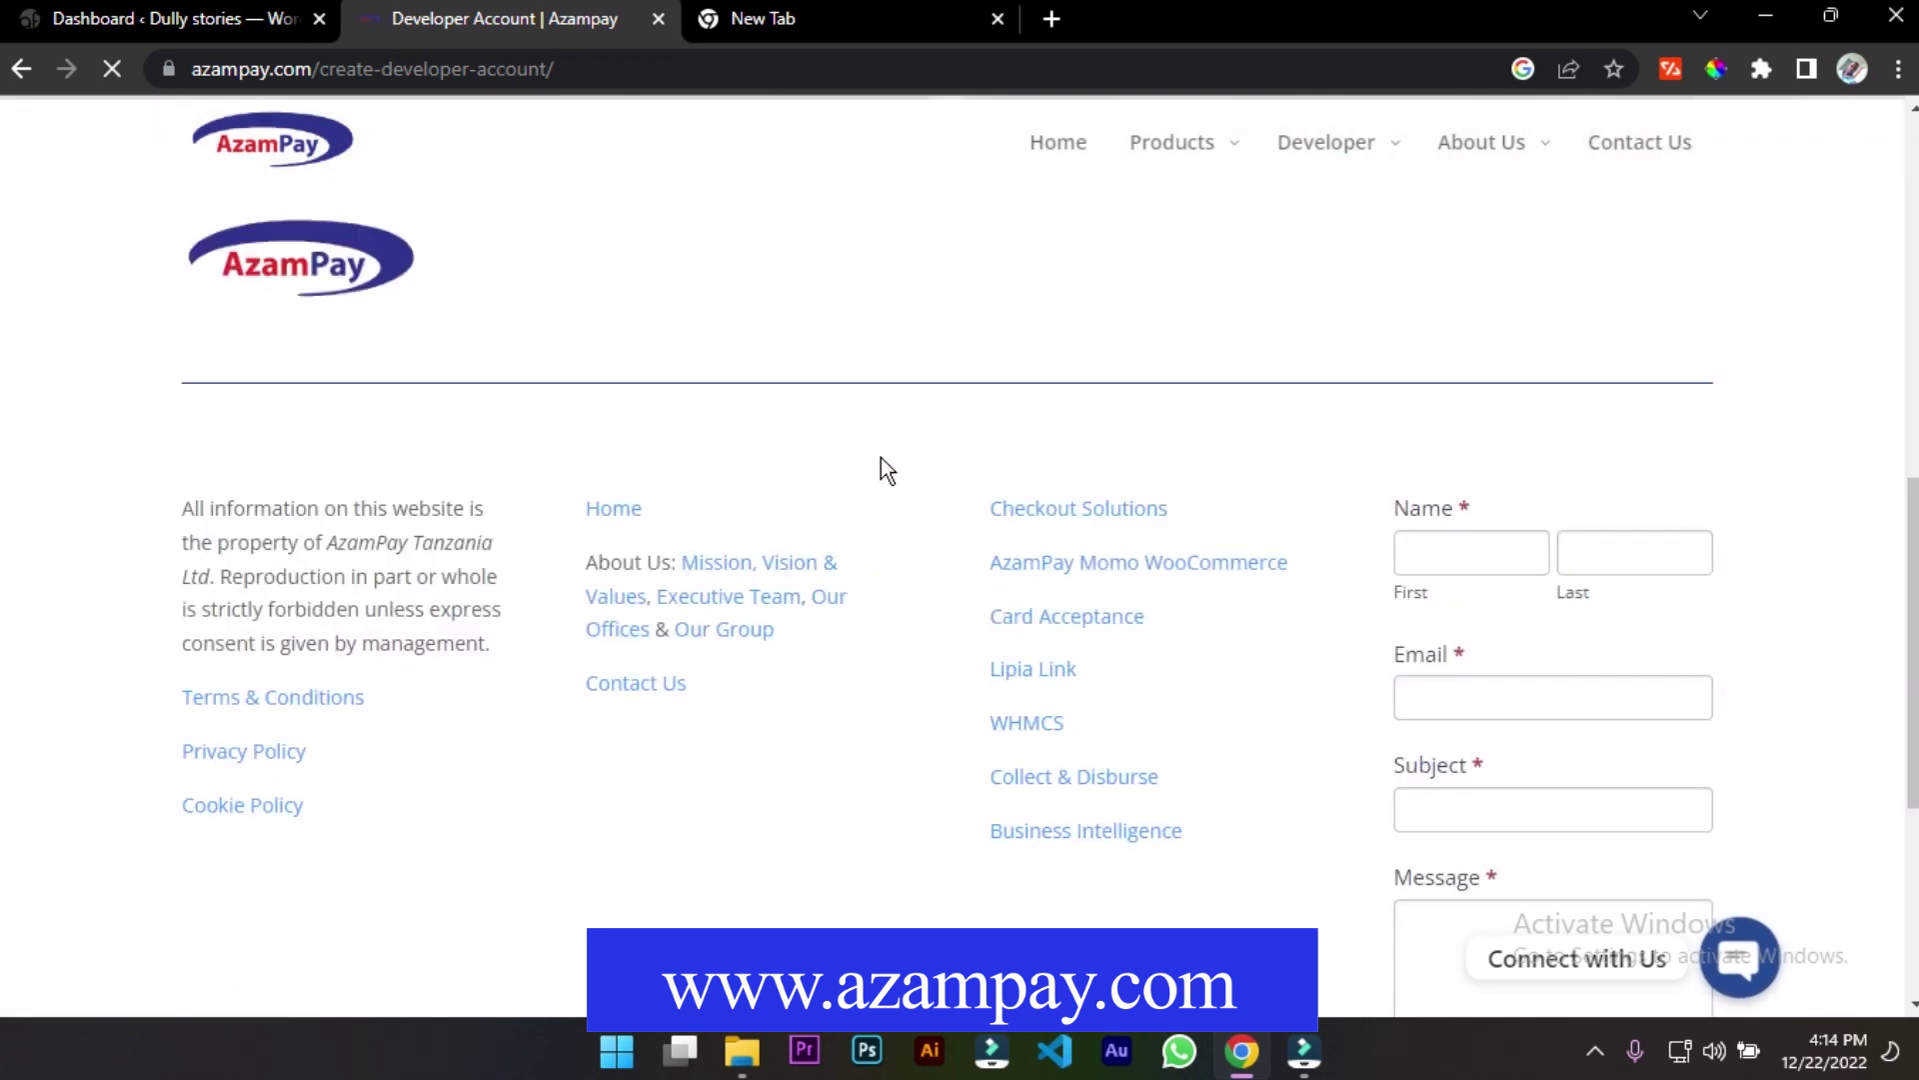
pyautogui.scroll(7, 880, 458)
pyautogui.click(415, 612)
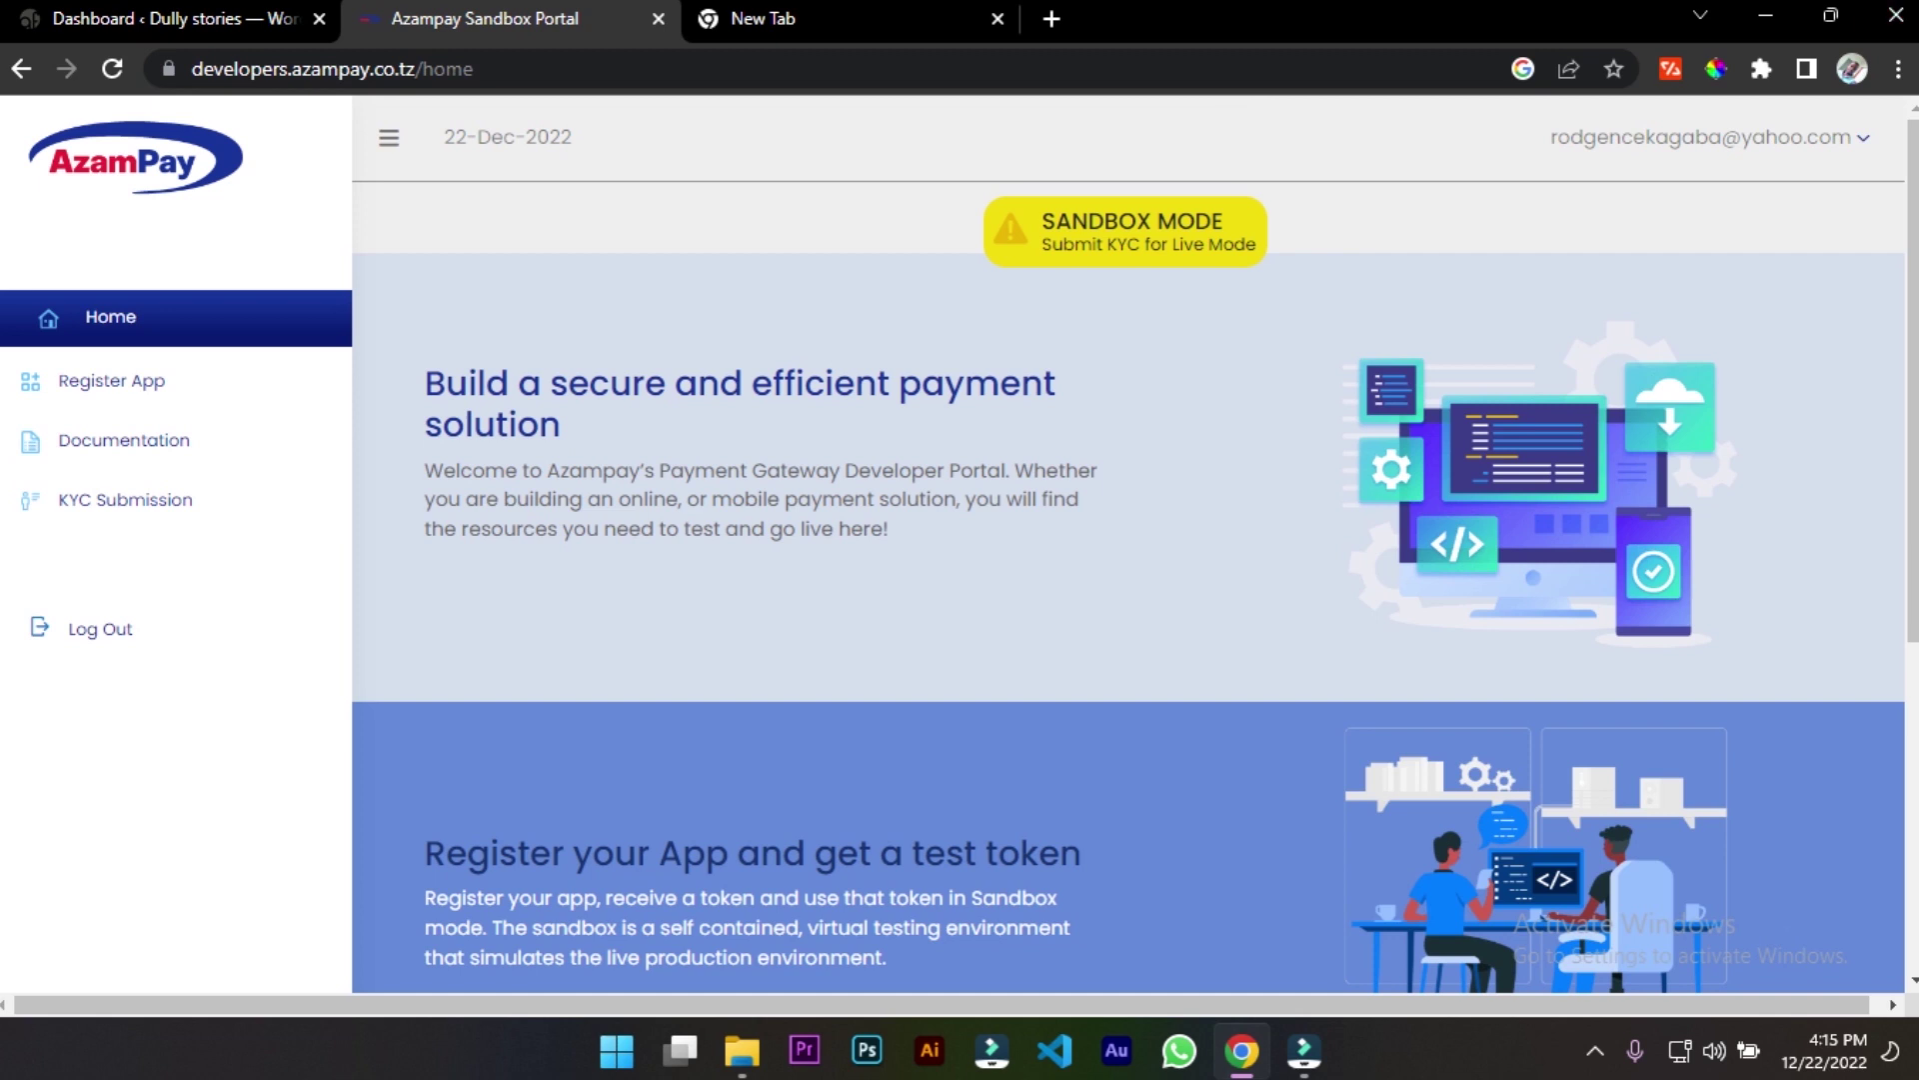
# Look over the sandbox portal's home page and open KYC Submission
pyautogui.scroll(-5, 1507, 537)
pyautogui.scroll(6, 1508, 538)
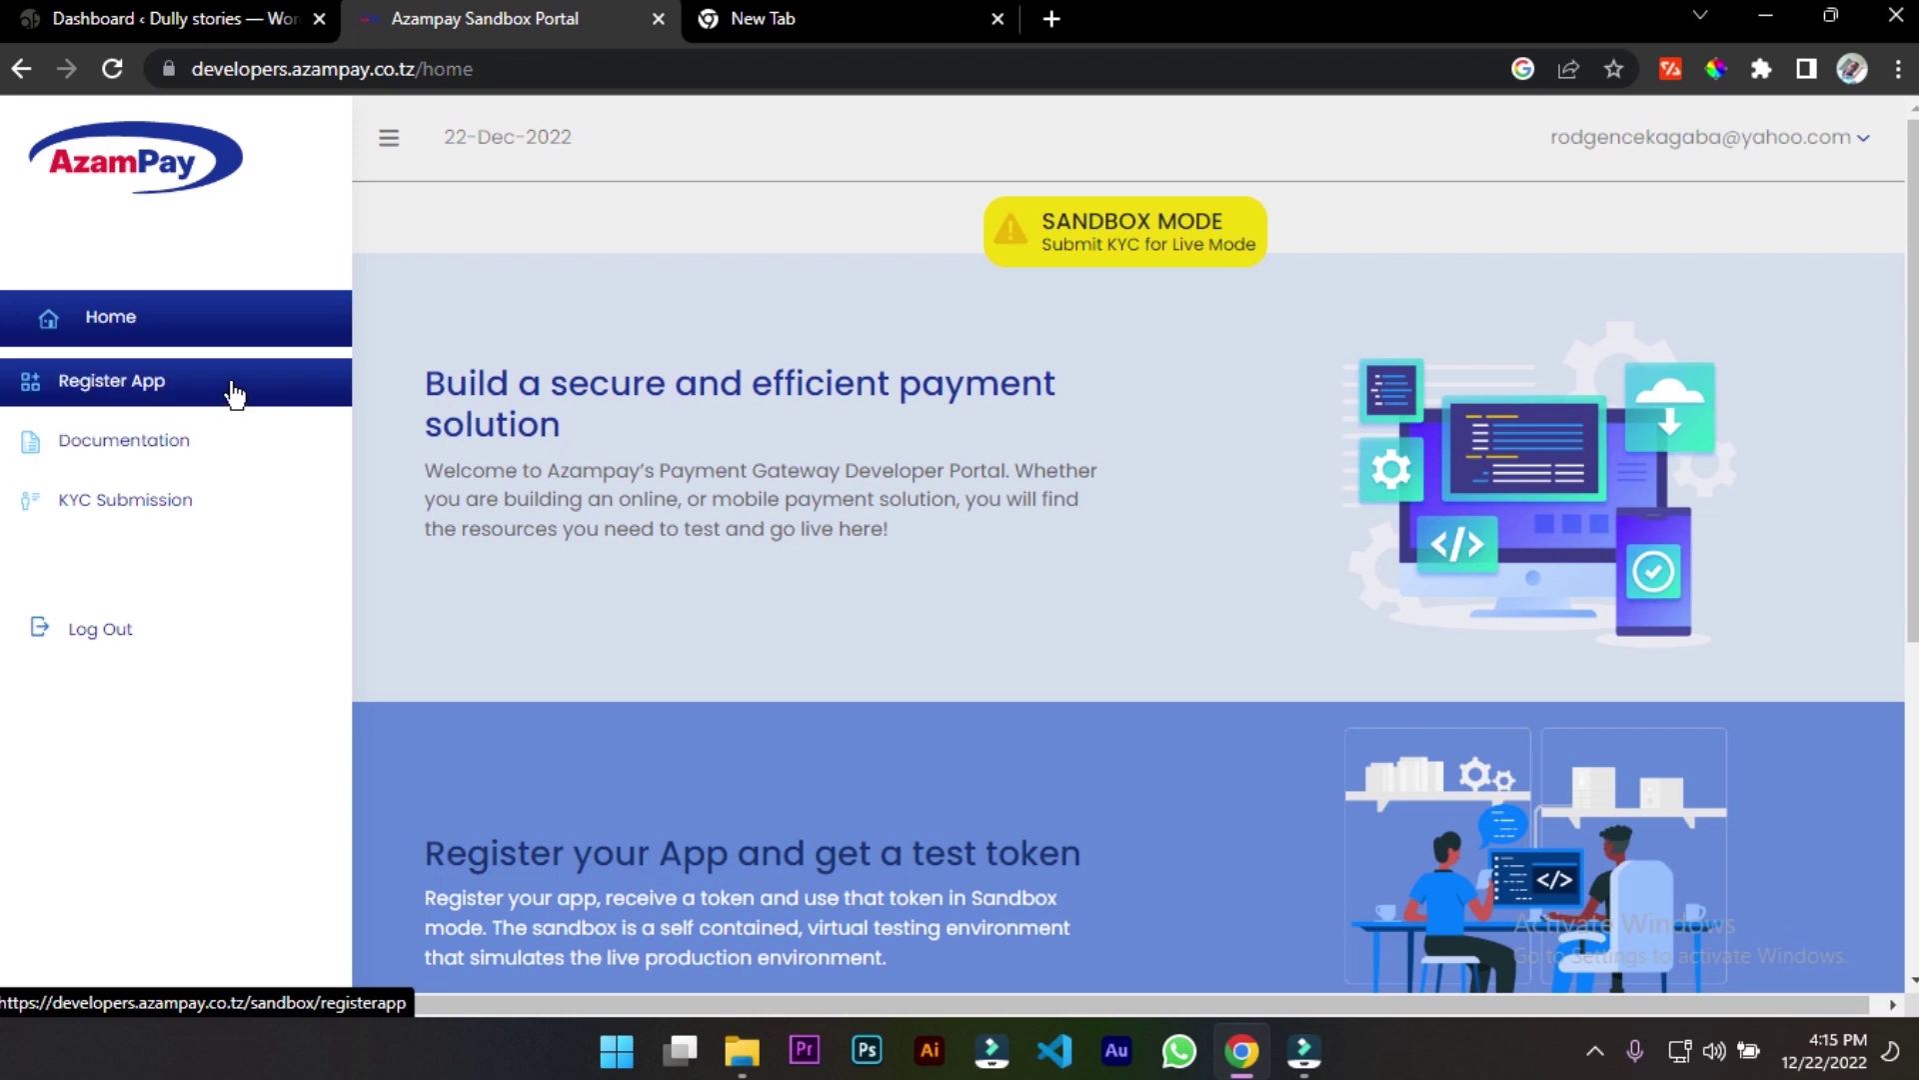
pyautogui.click(219, 508)
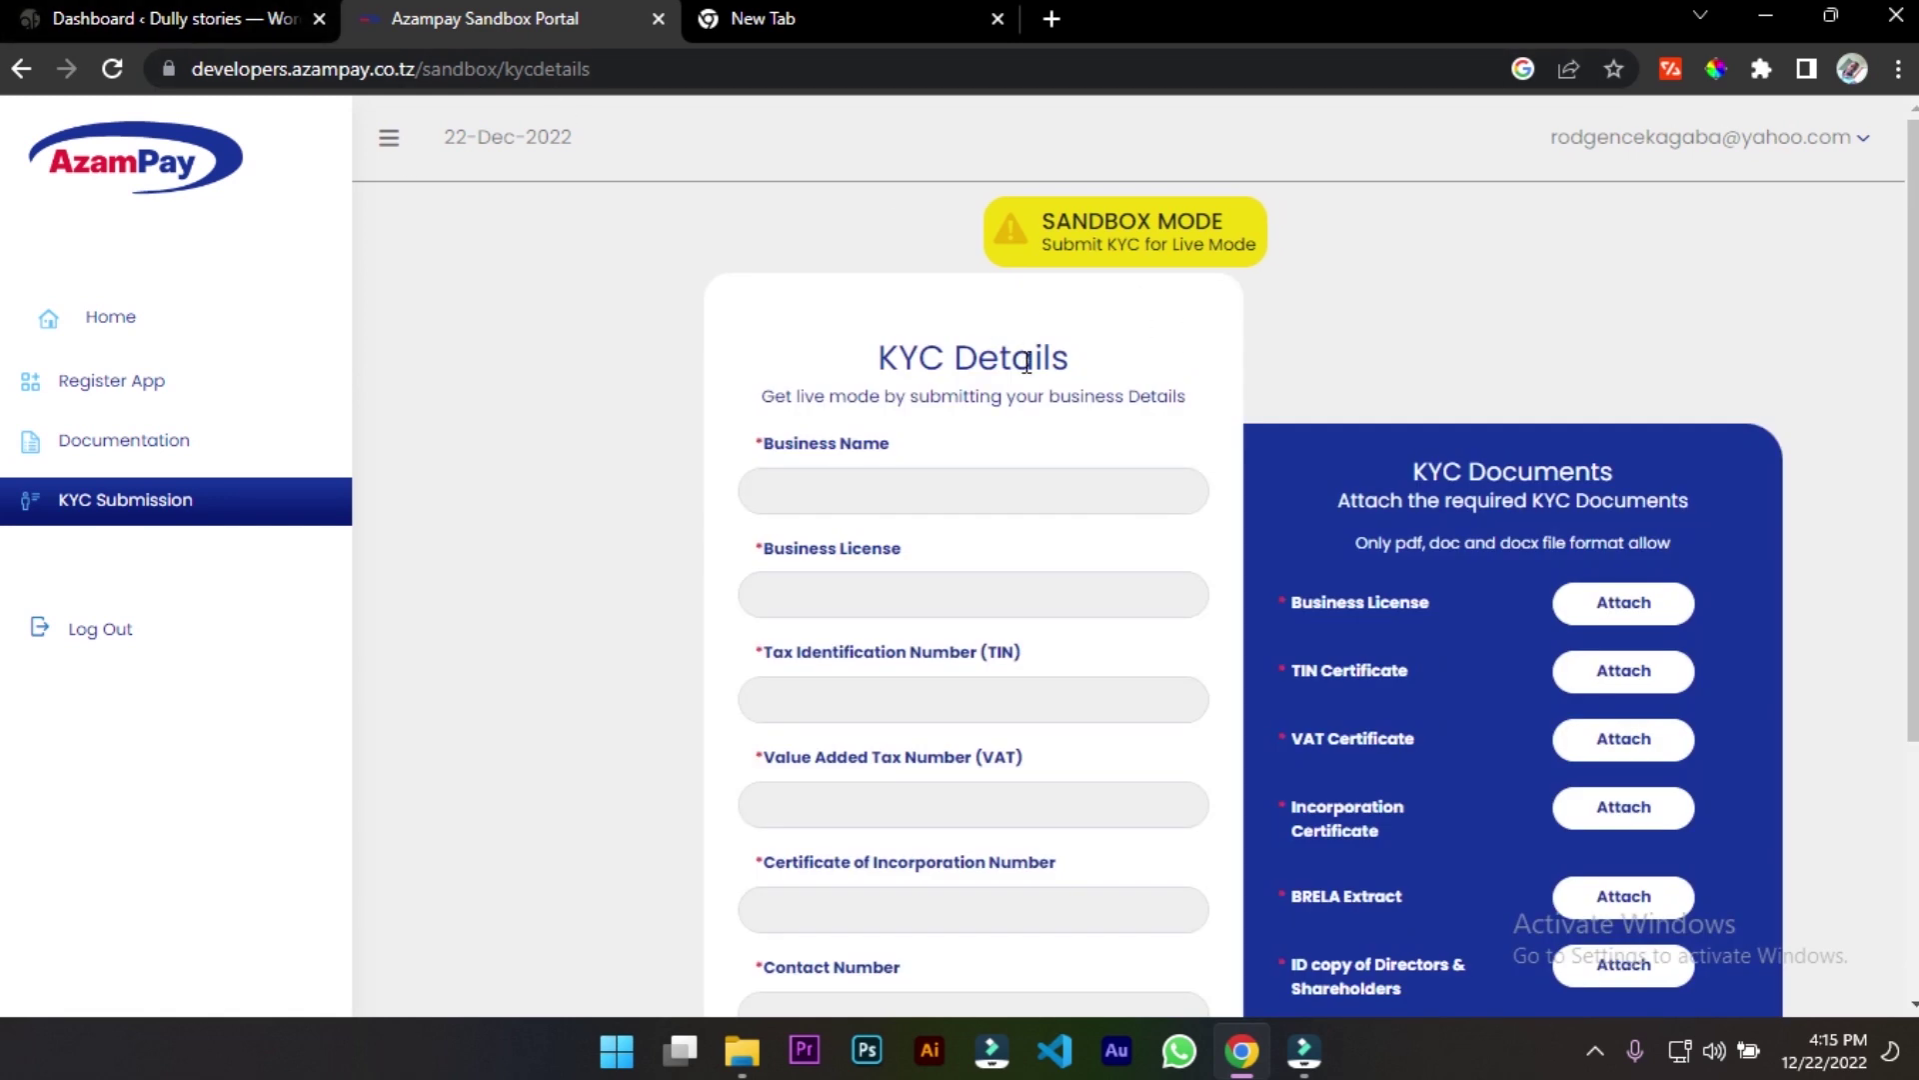
# Examine the mandatory KYC Details fields, the required KYC Documents and the sandbox mode notice
pyautogui.scroll(-2, 983, 514)
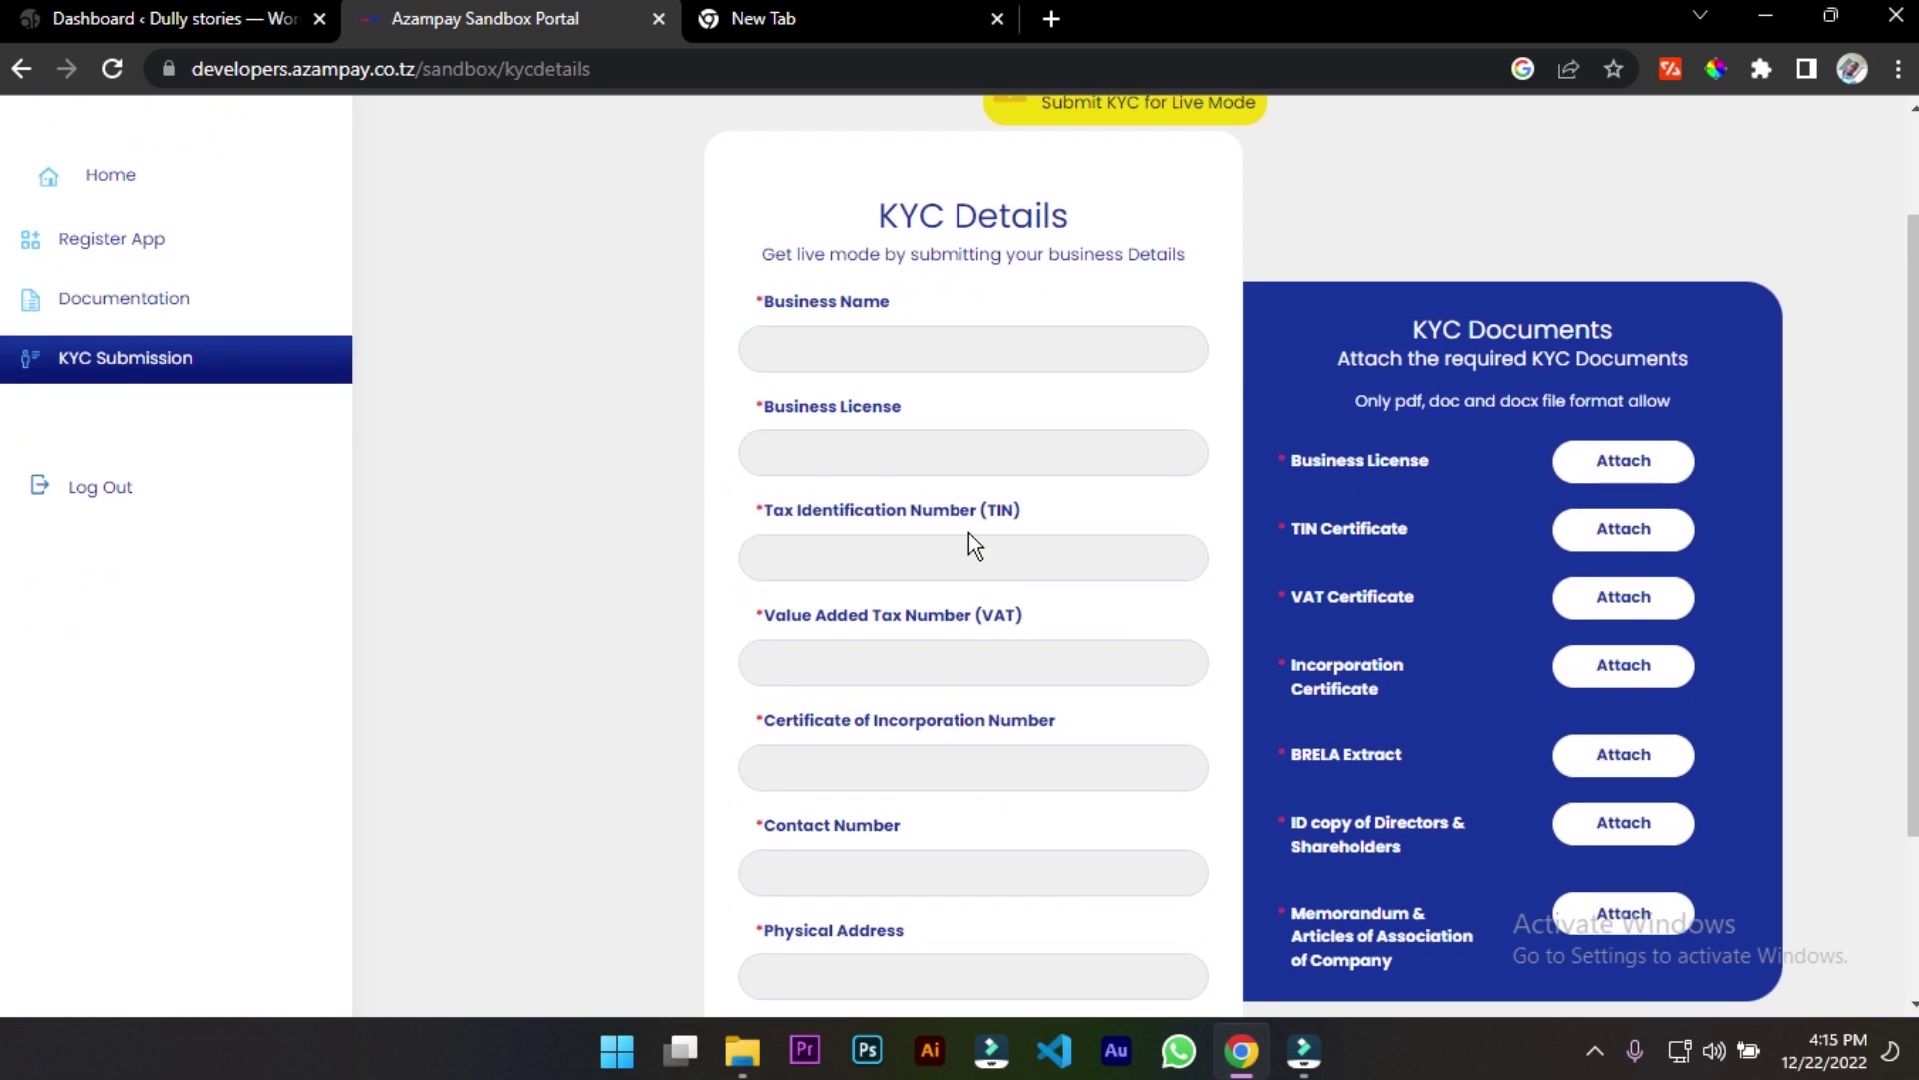
pyautogui.click(855, 347)
pyautogui.click(651, 462)
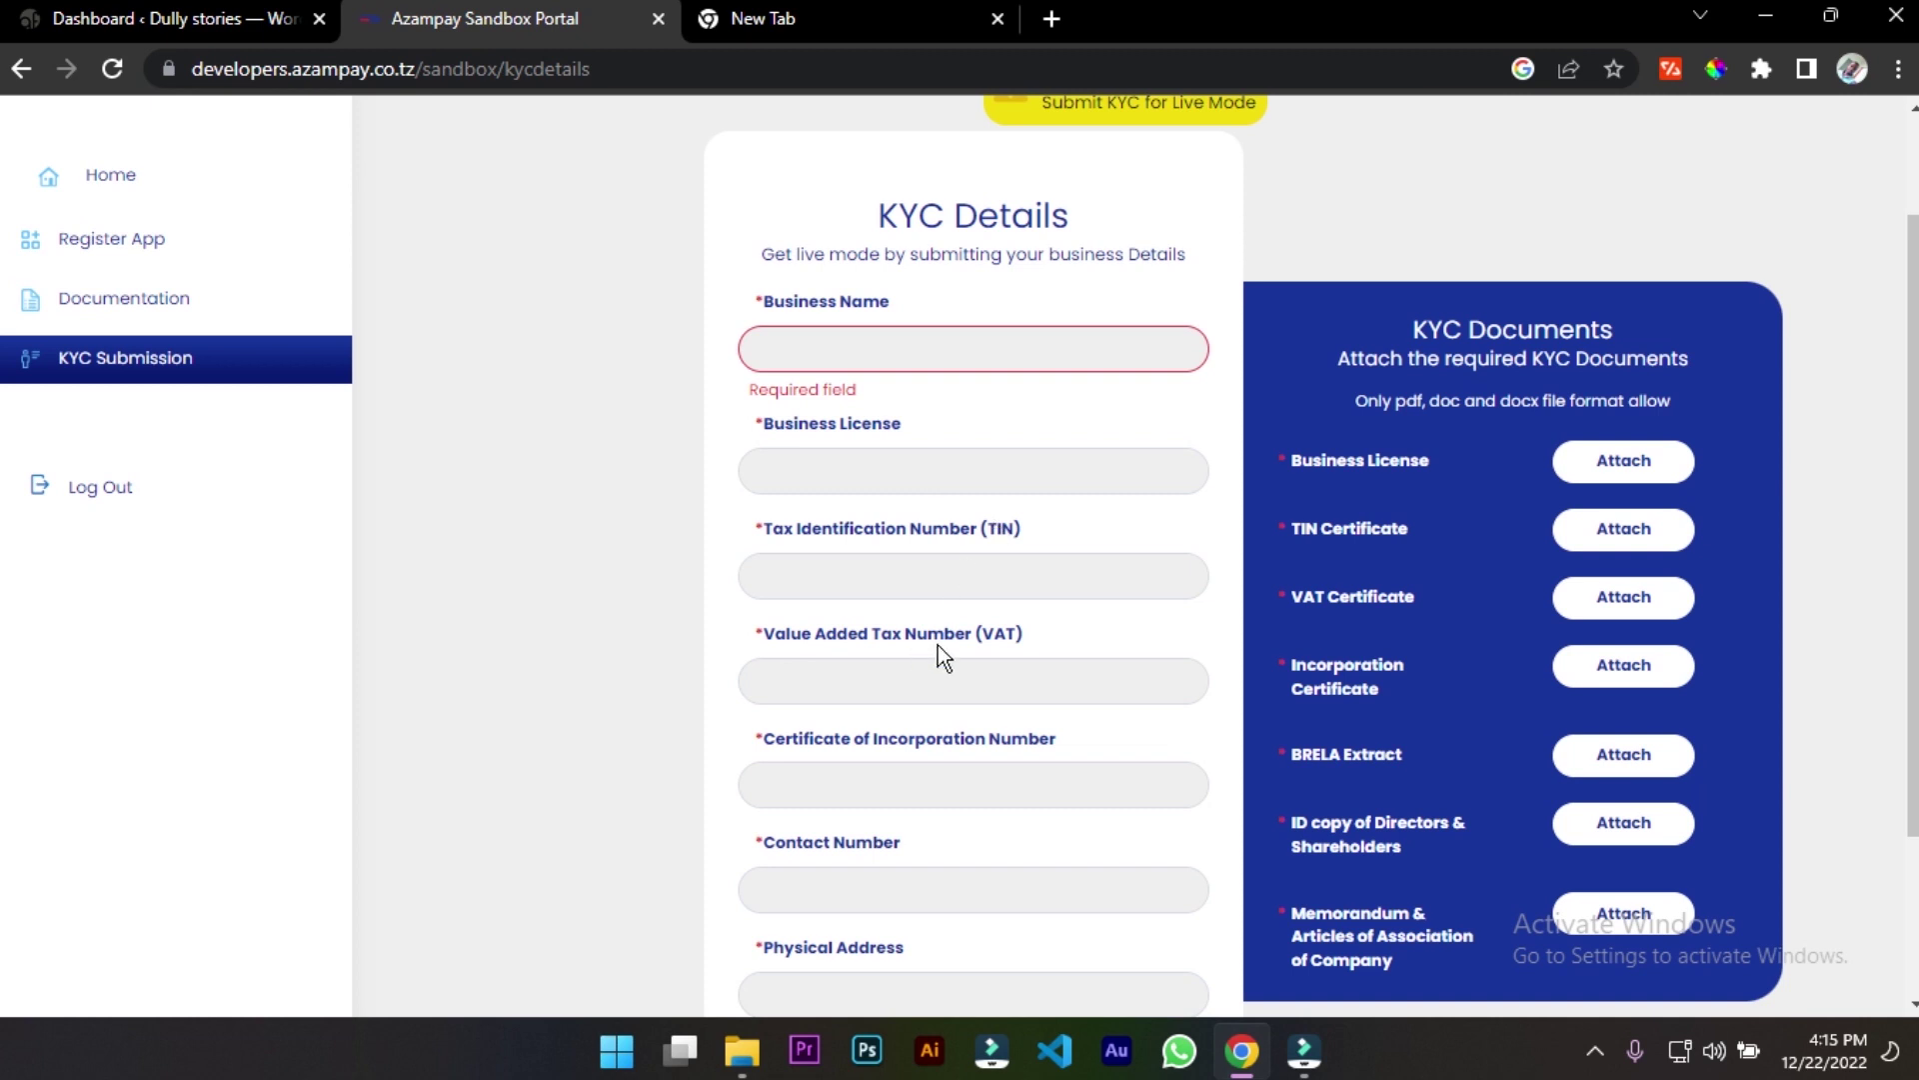
pyautogui.scroll(-2, 922, 655)
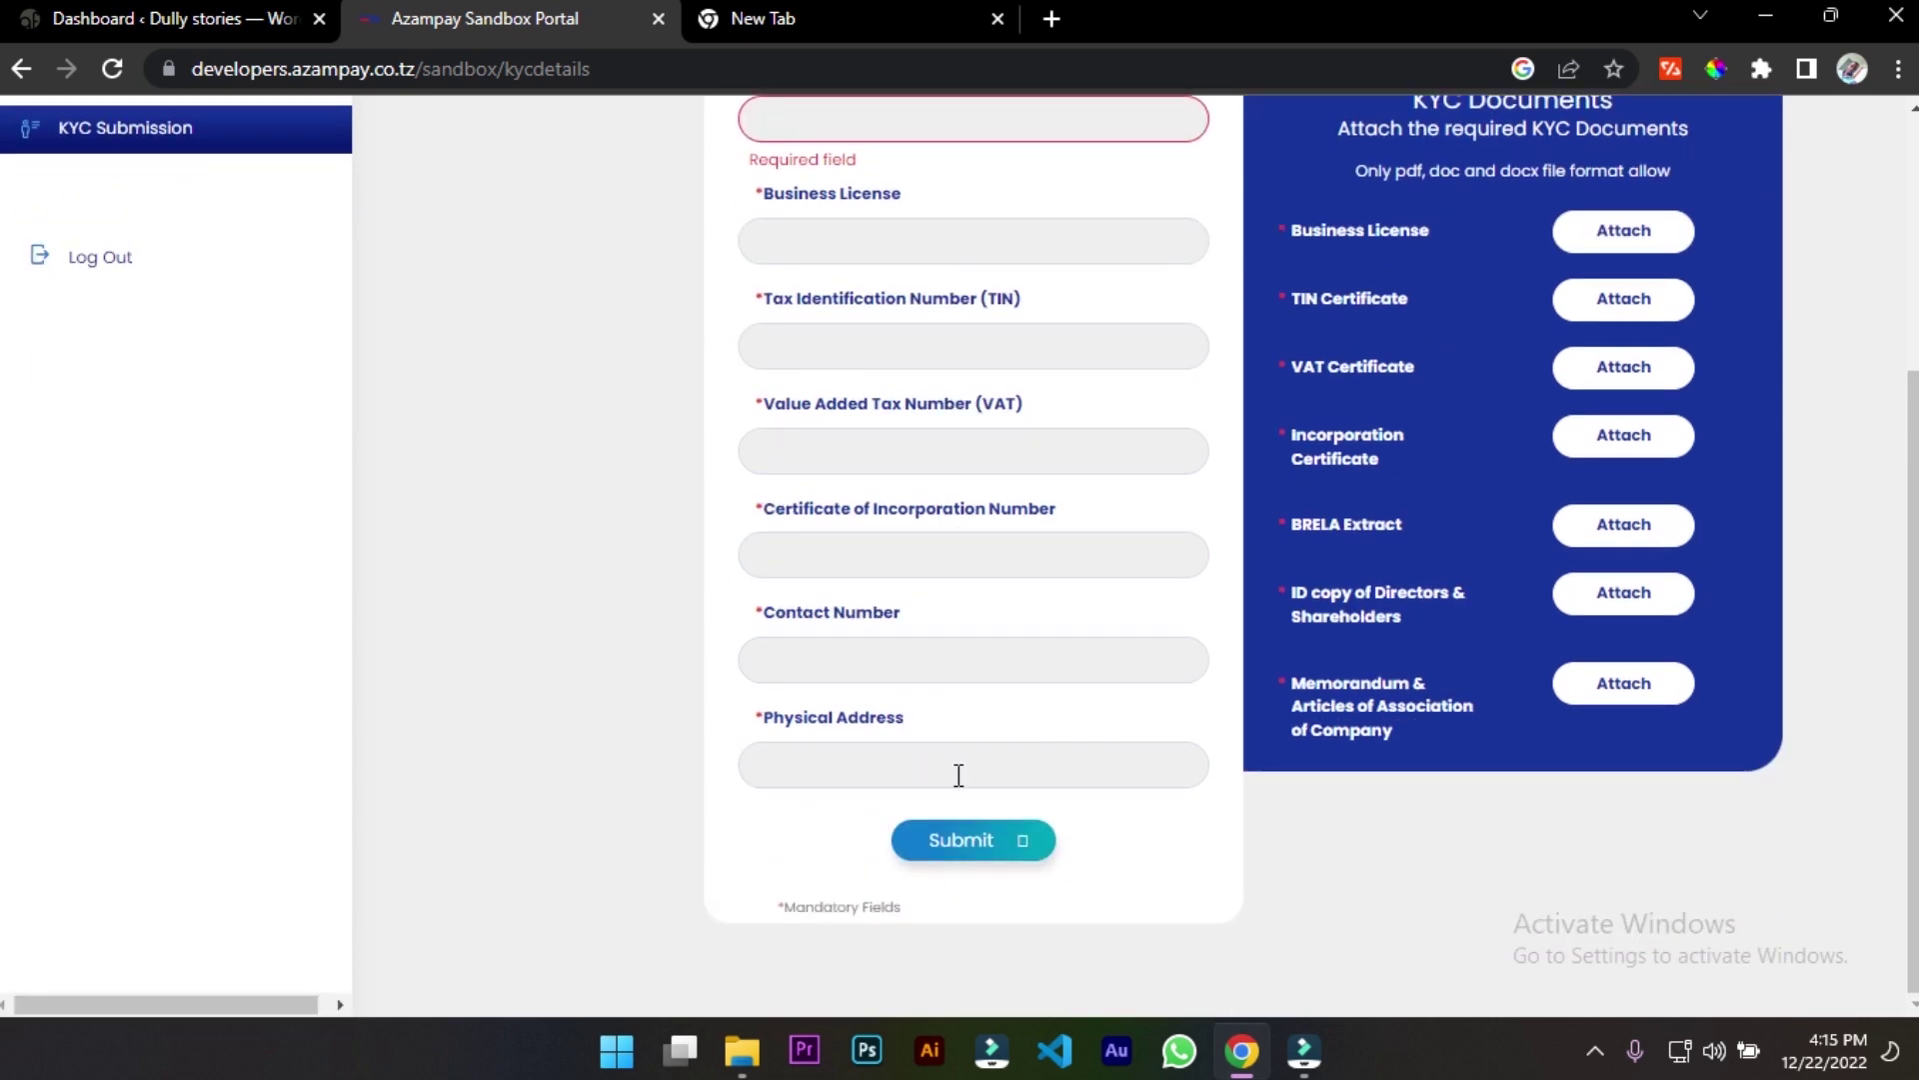
pyautogui.scroll(3, 1115, 697)
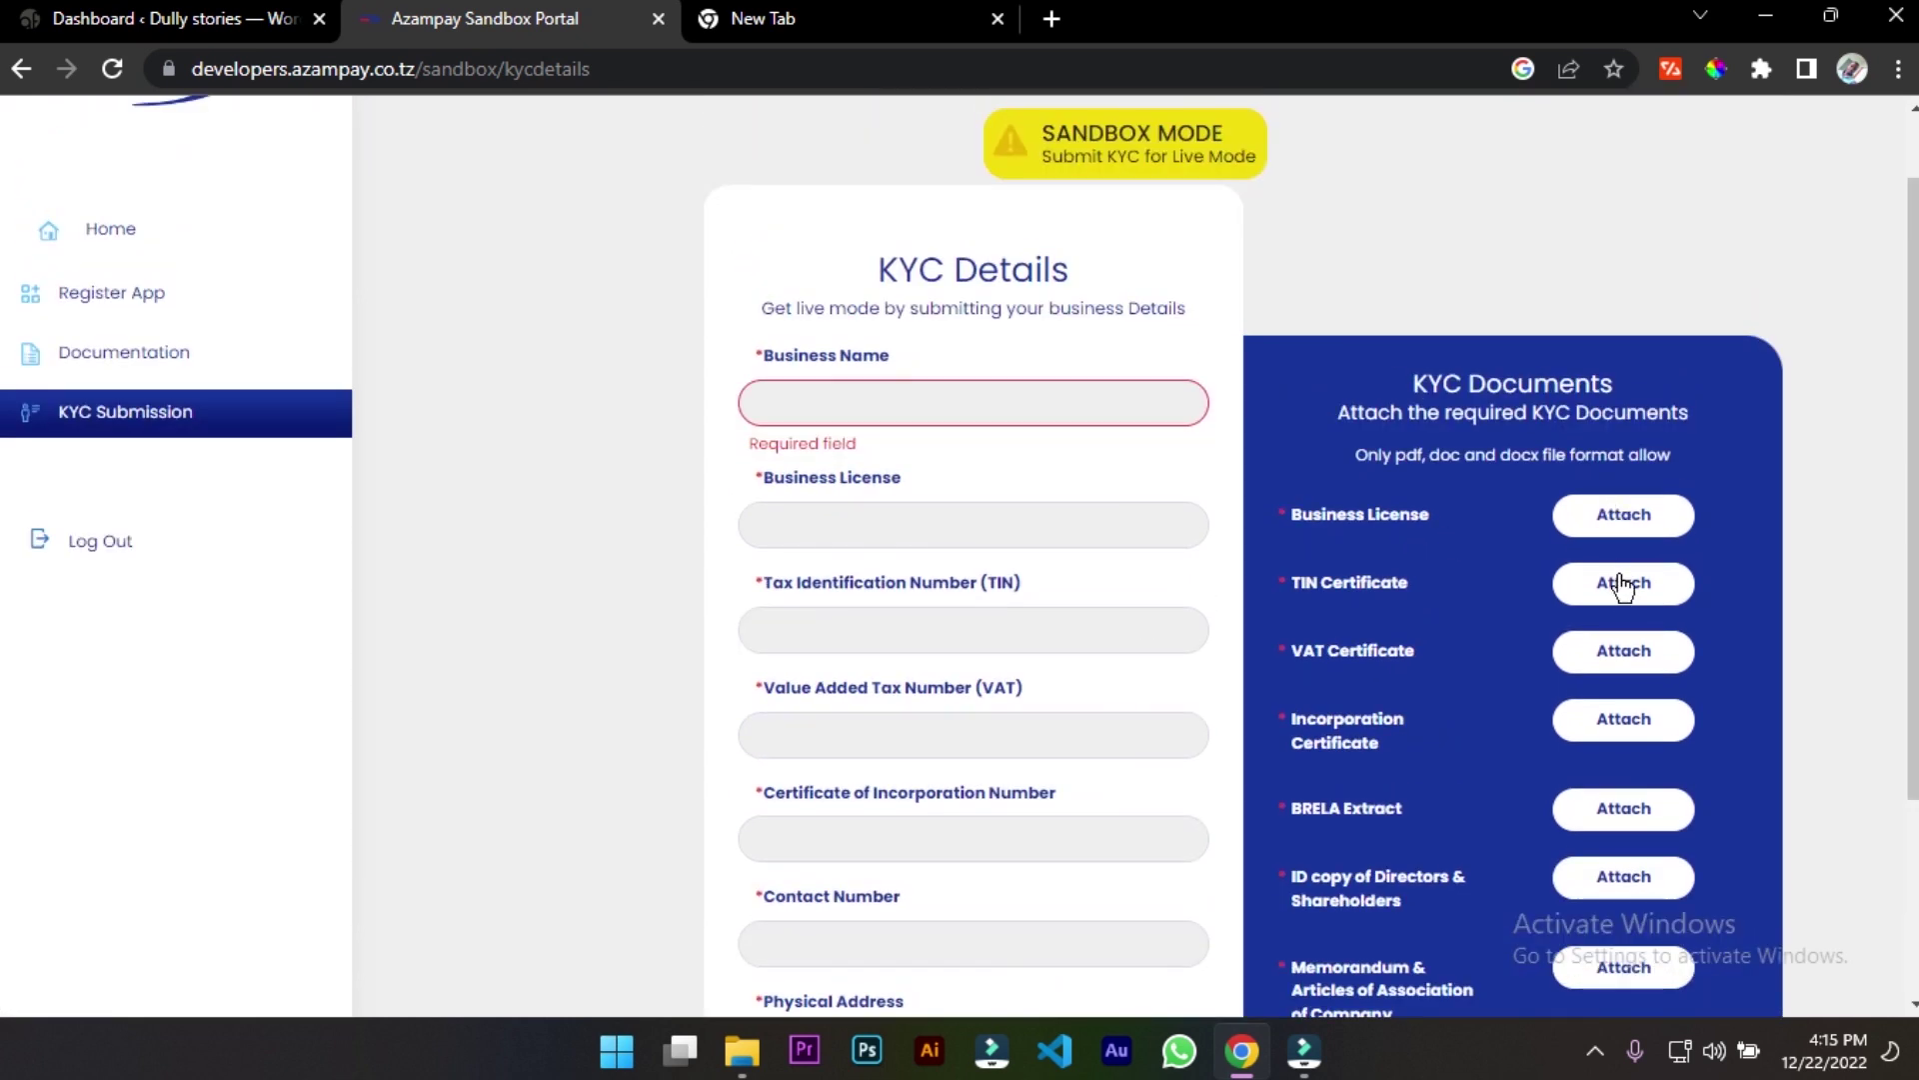
pyautogui.scroll(-2, 1579, 520)
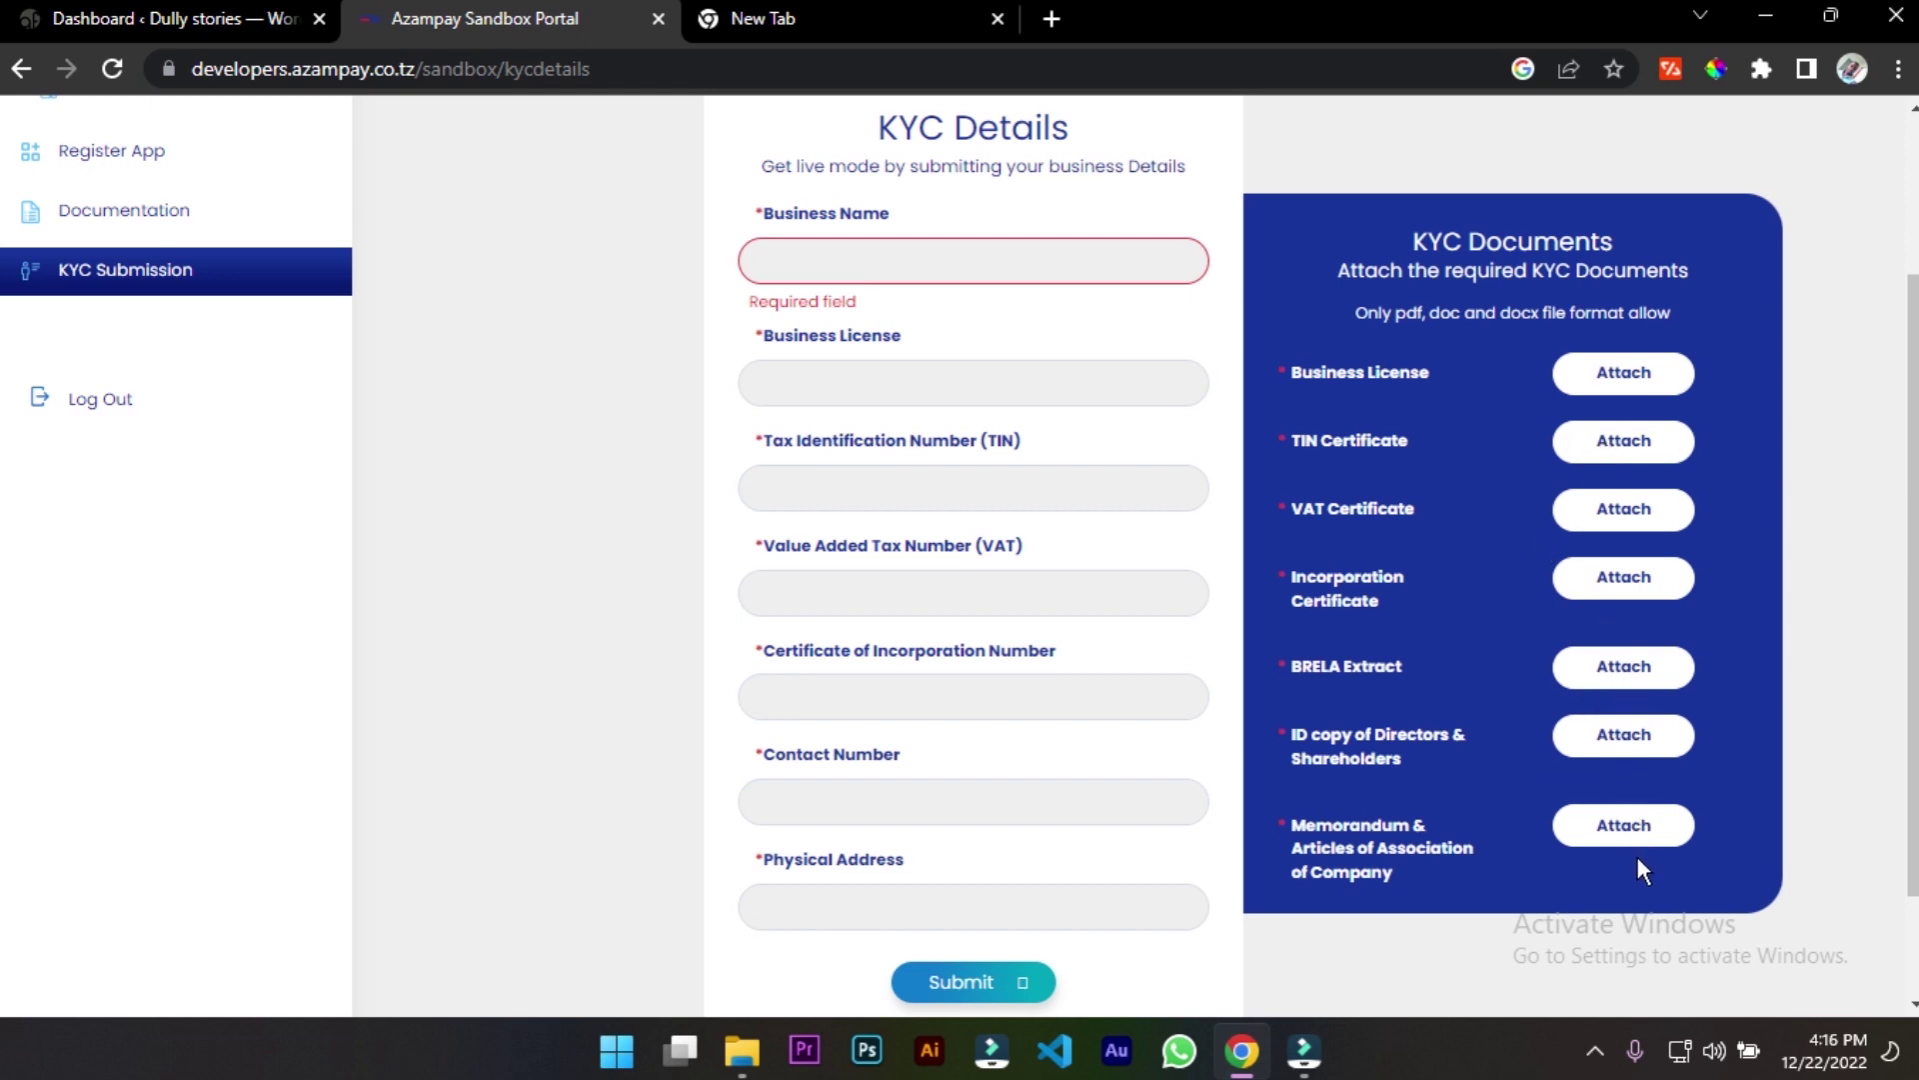
pyautogui.scroll(3, 1299, 662)
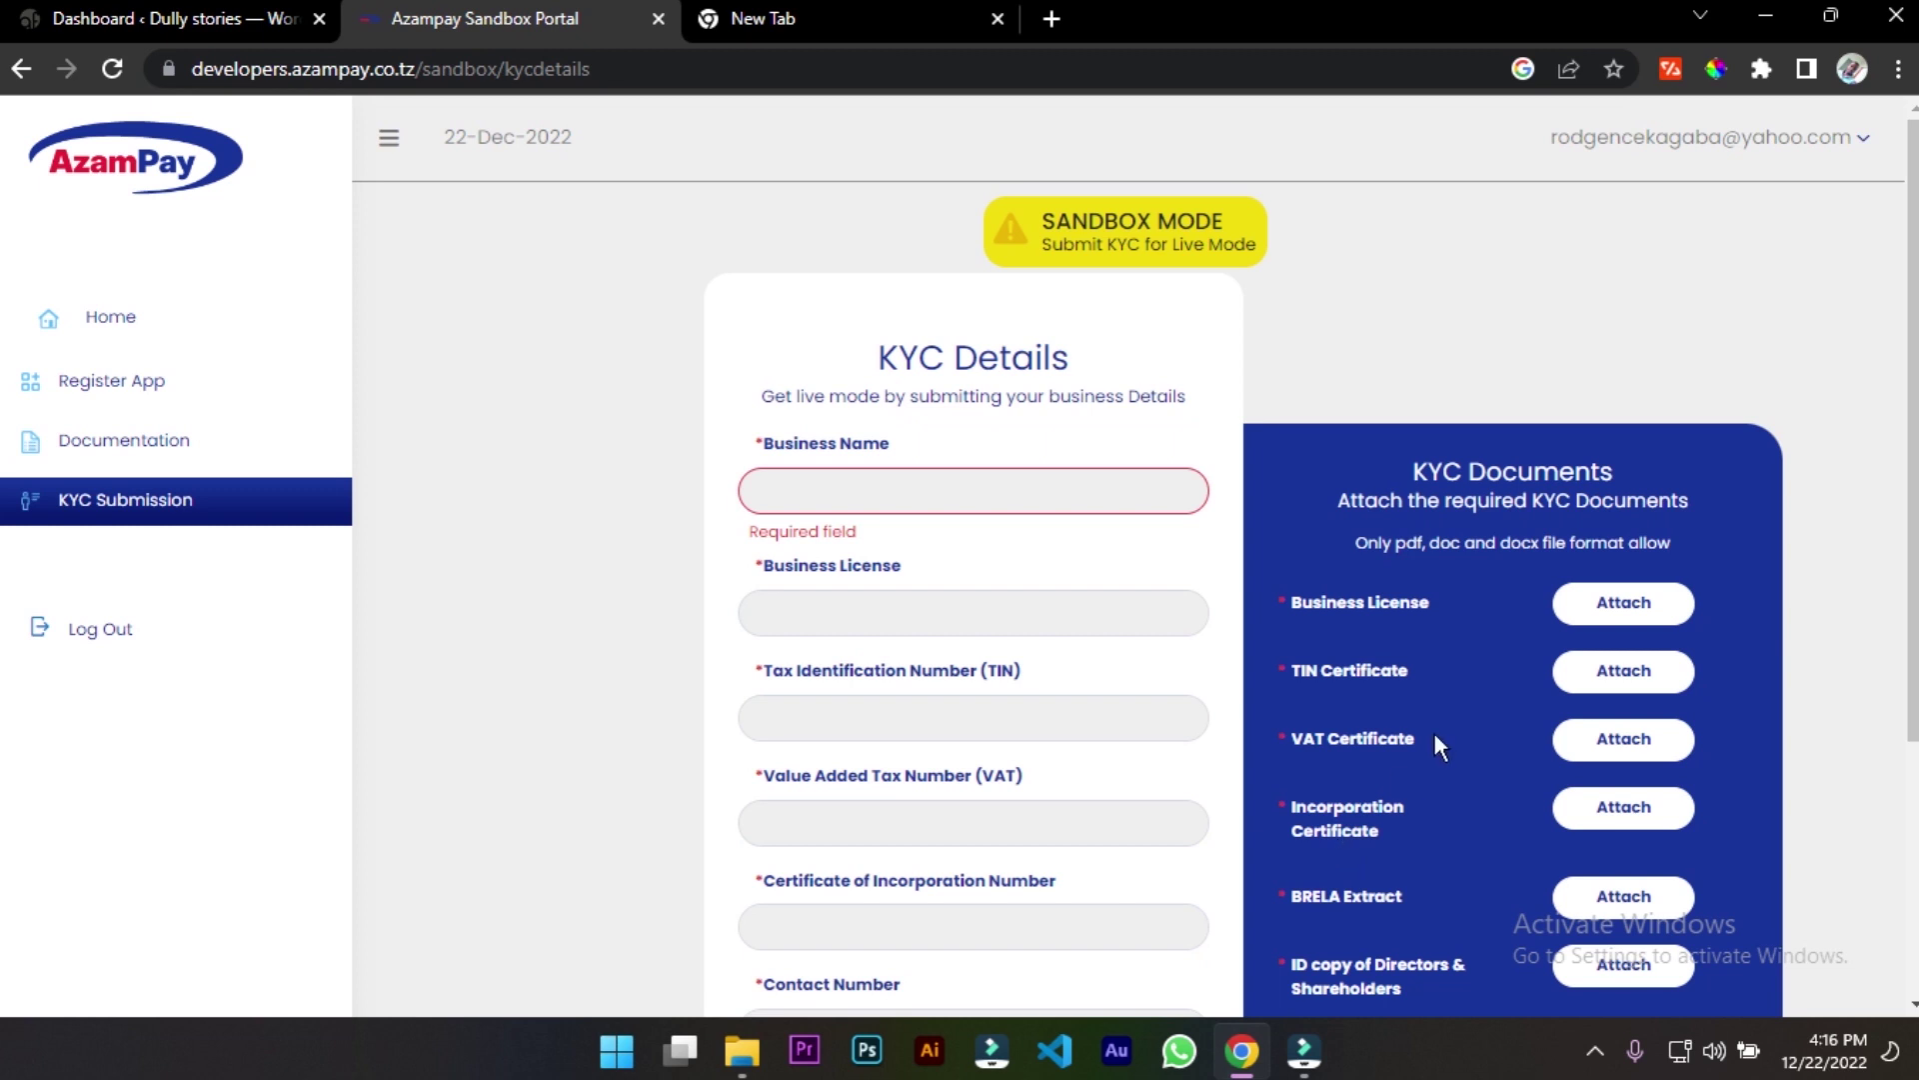
pyautogui.scroll(-4, 1523, 584)
pyautogui.scroll(3, 1524, 567)
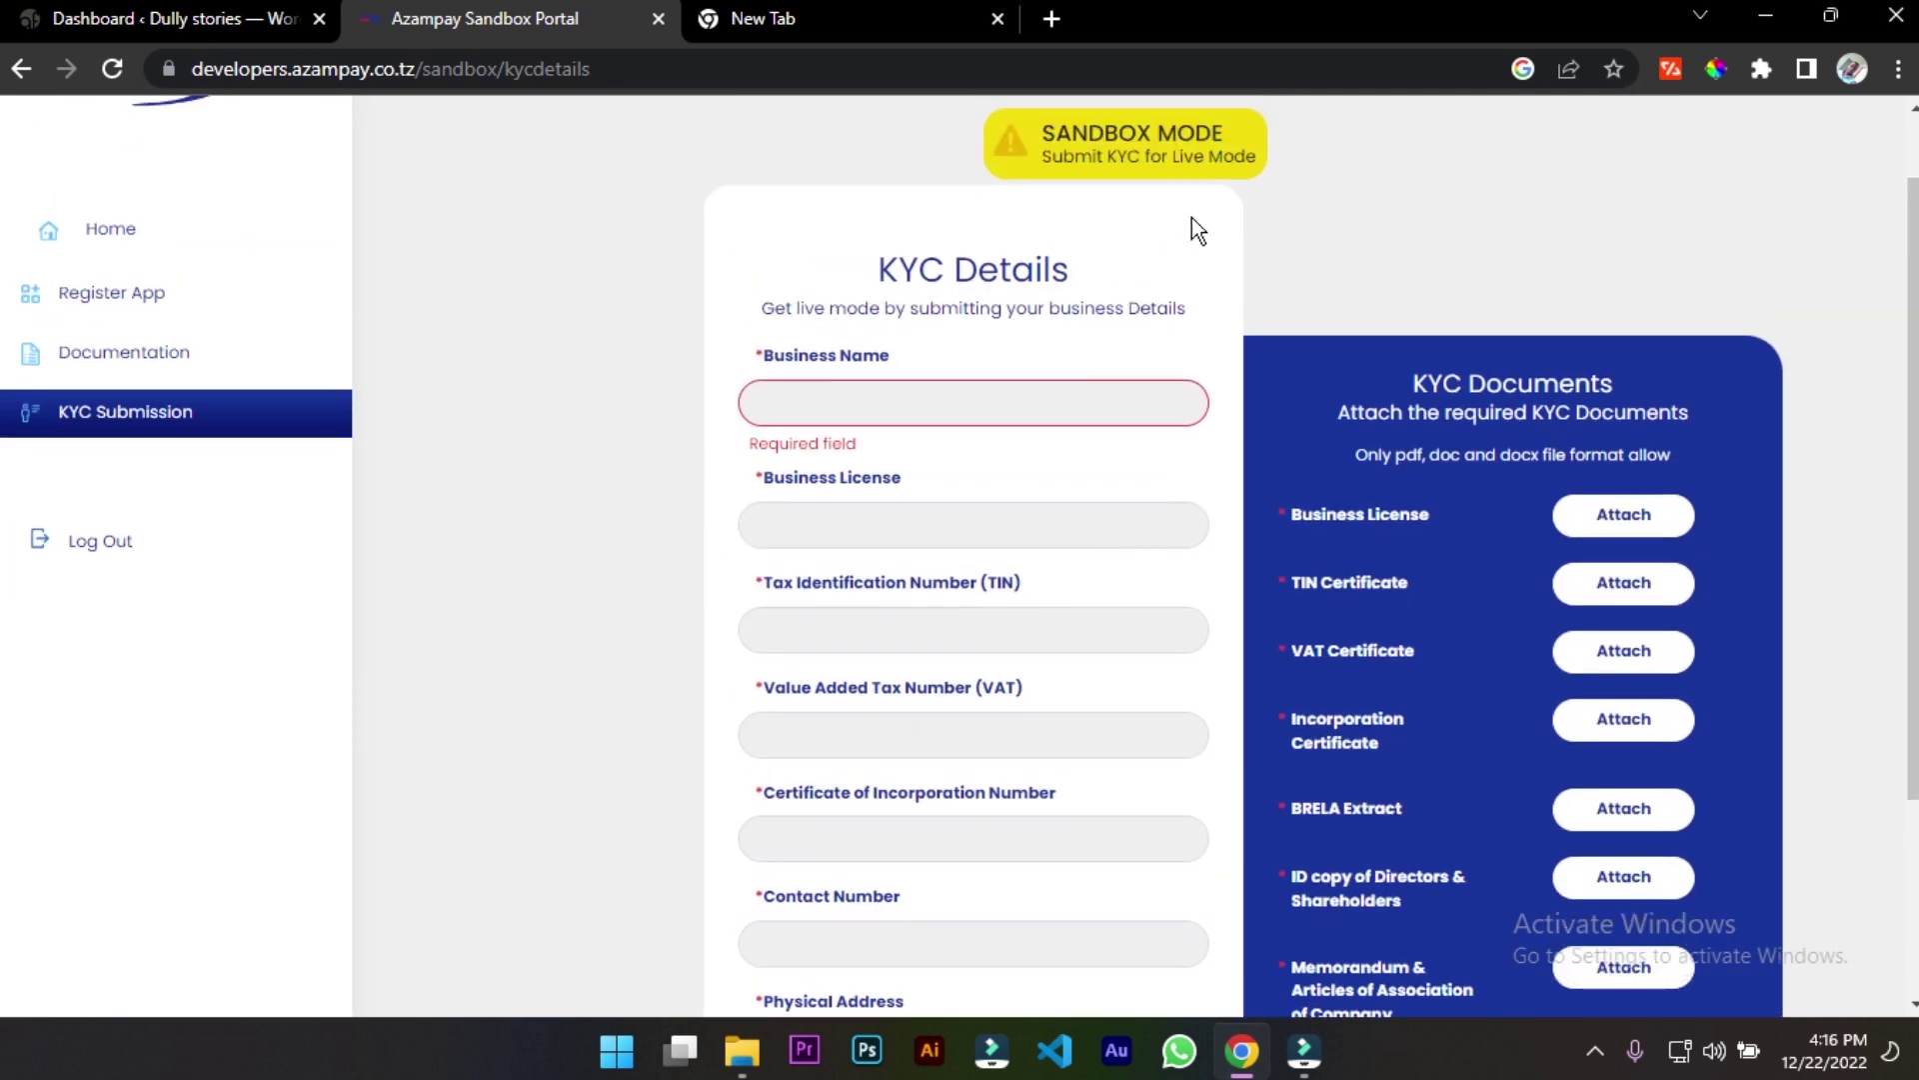
pyautogui.moveTo(1270, 285); pyautogui.dragTo(1346, 460)
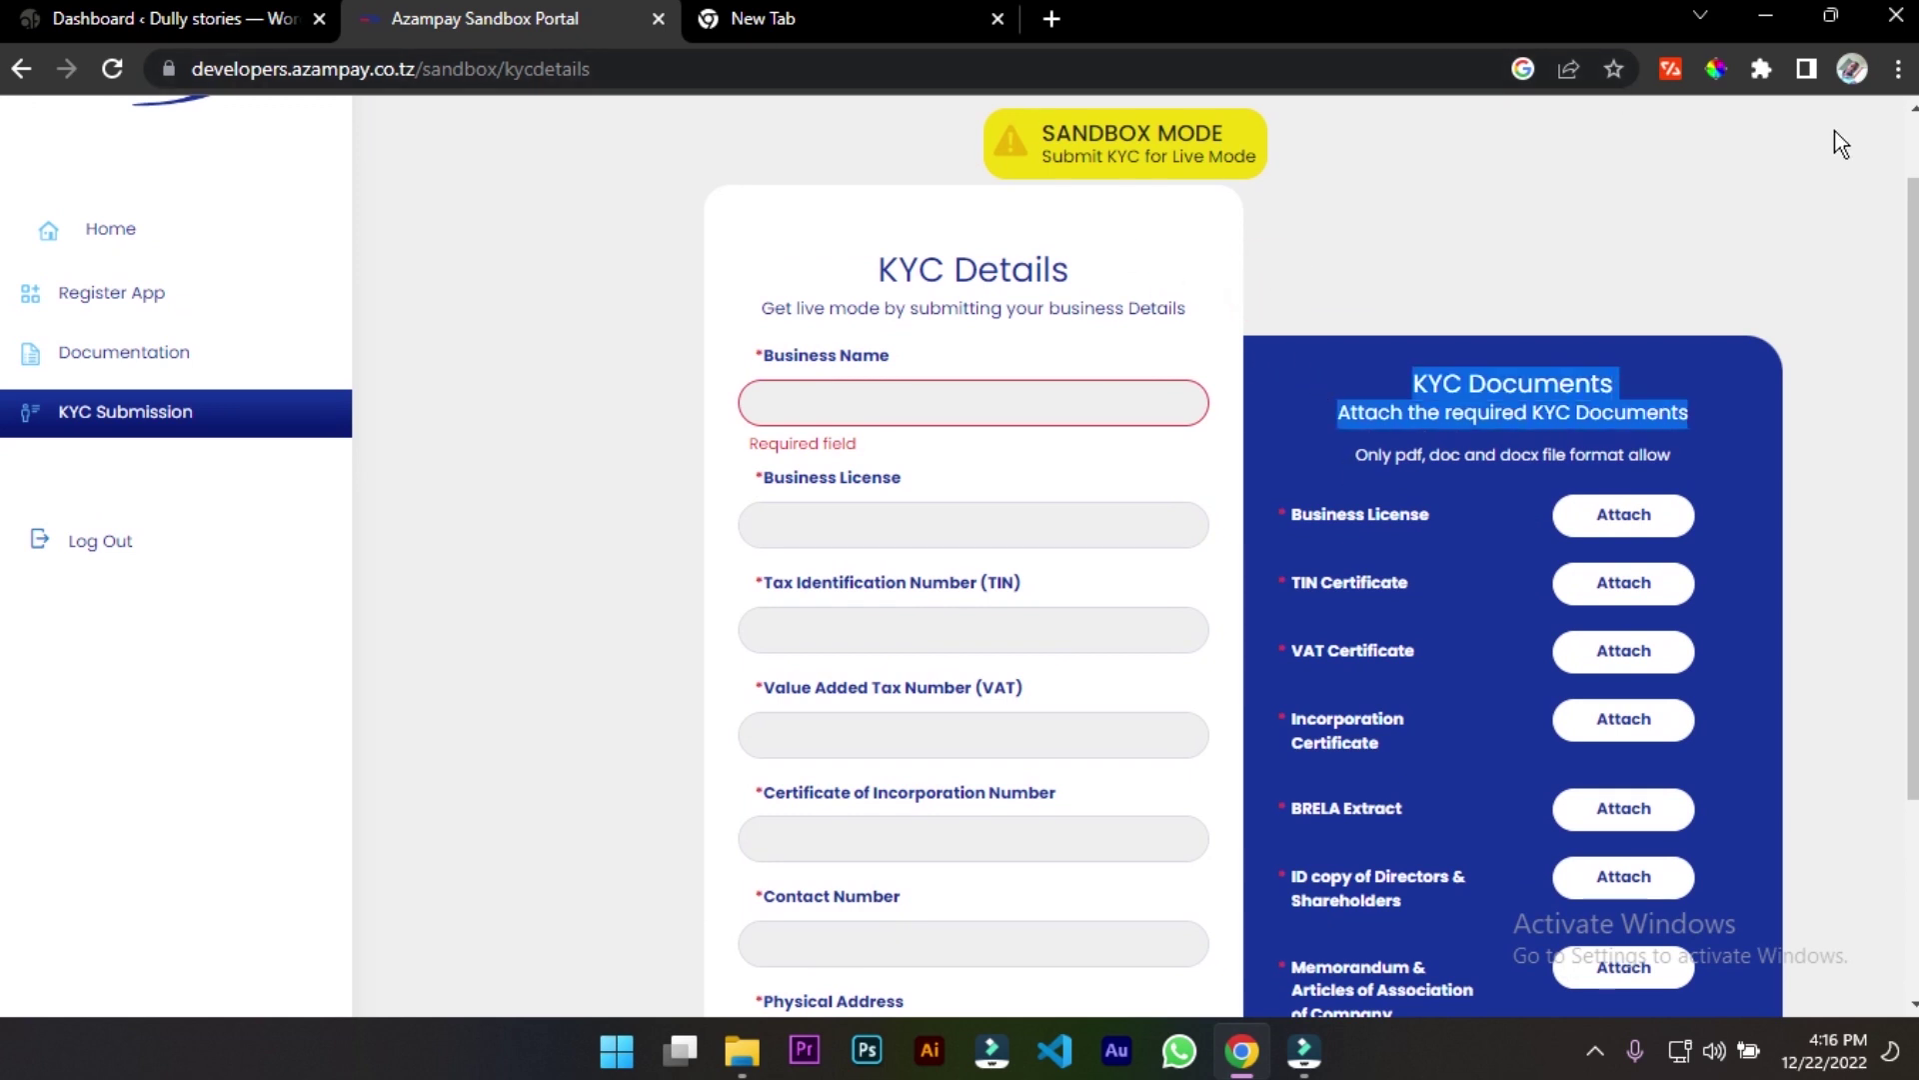
pyautogui.click(1801, 412)
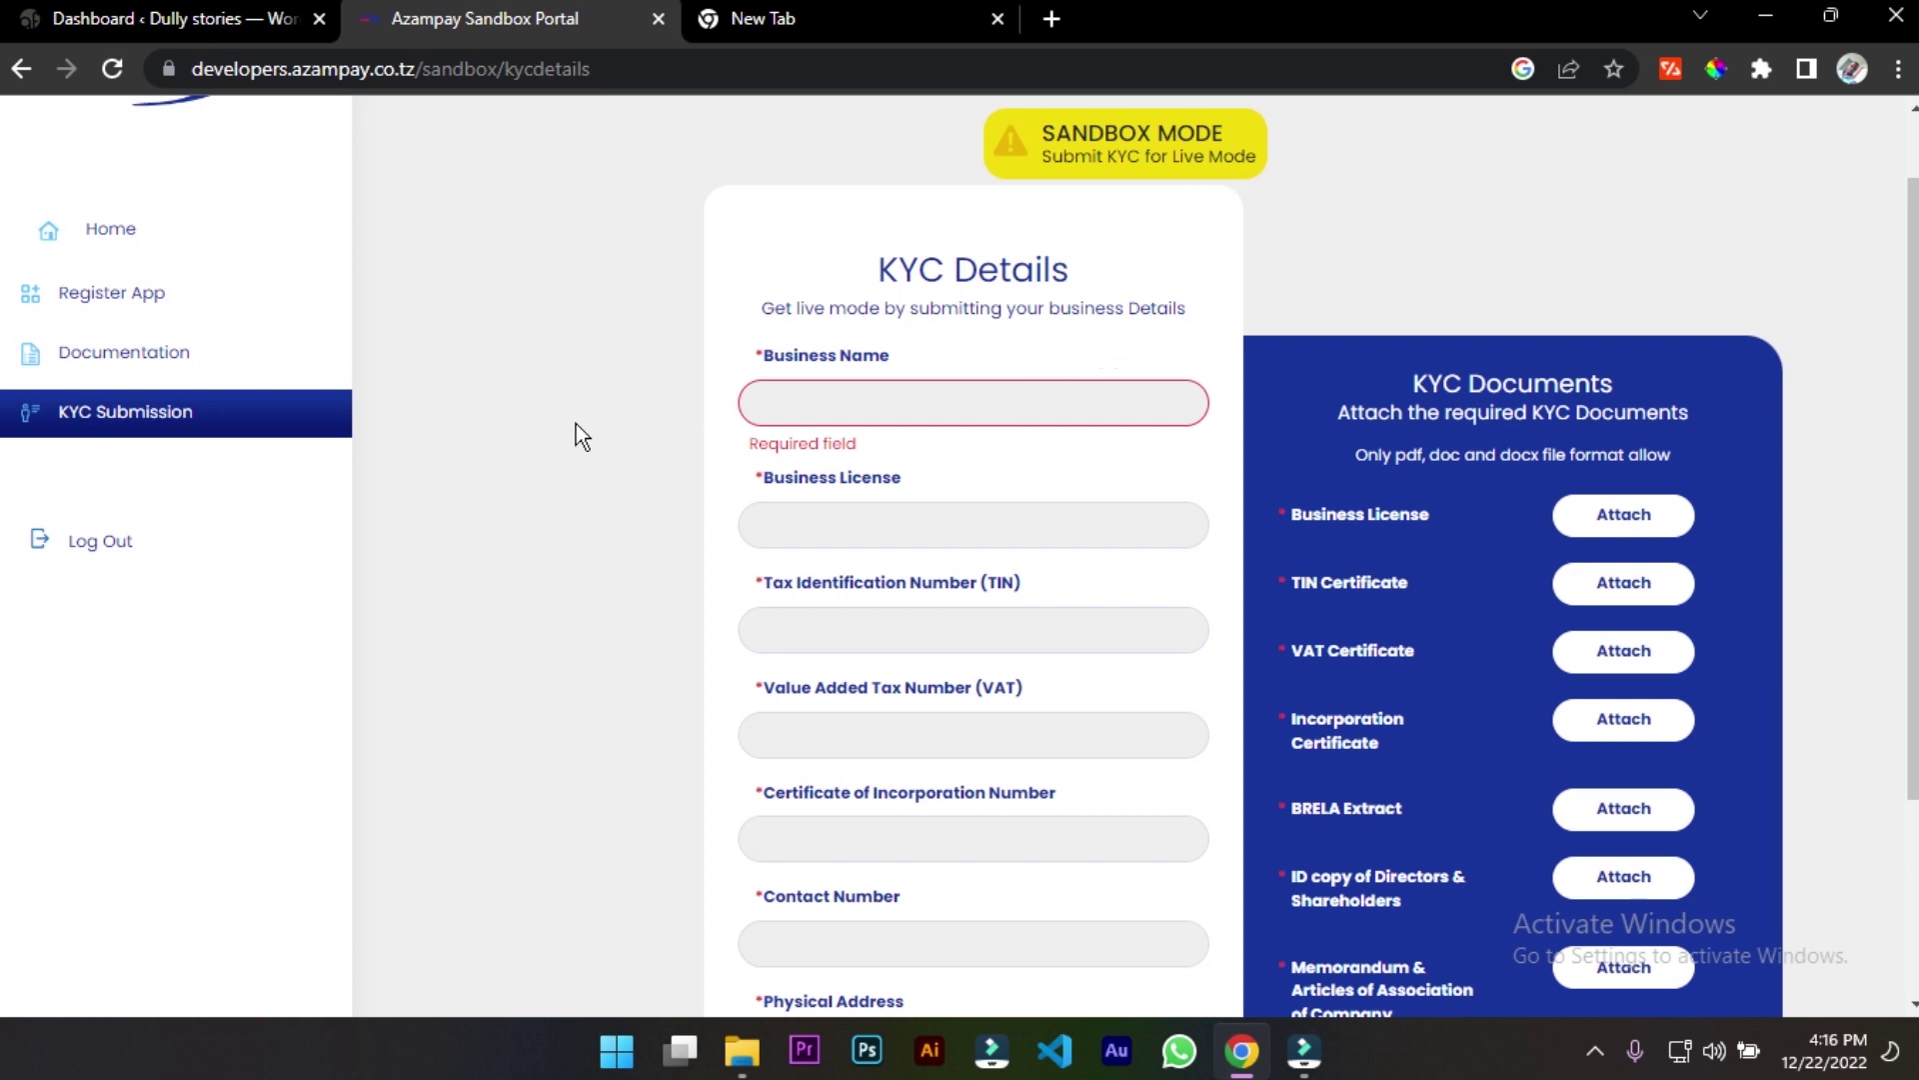
pyautogui.moveTo(1156, 160); pyautogui.dragTo(1302, 152)
pyautogui.click(1462, 158)
pyautogui.click(1465, 194)
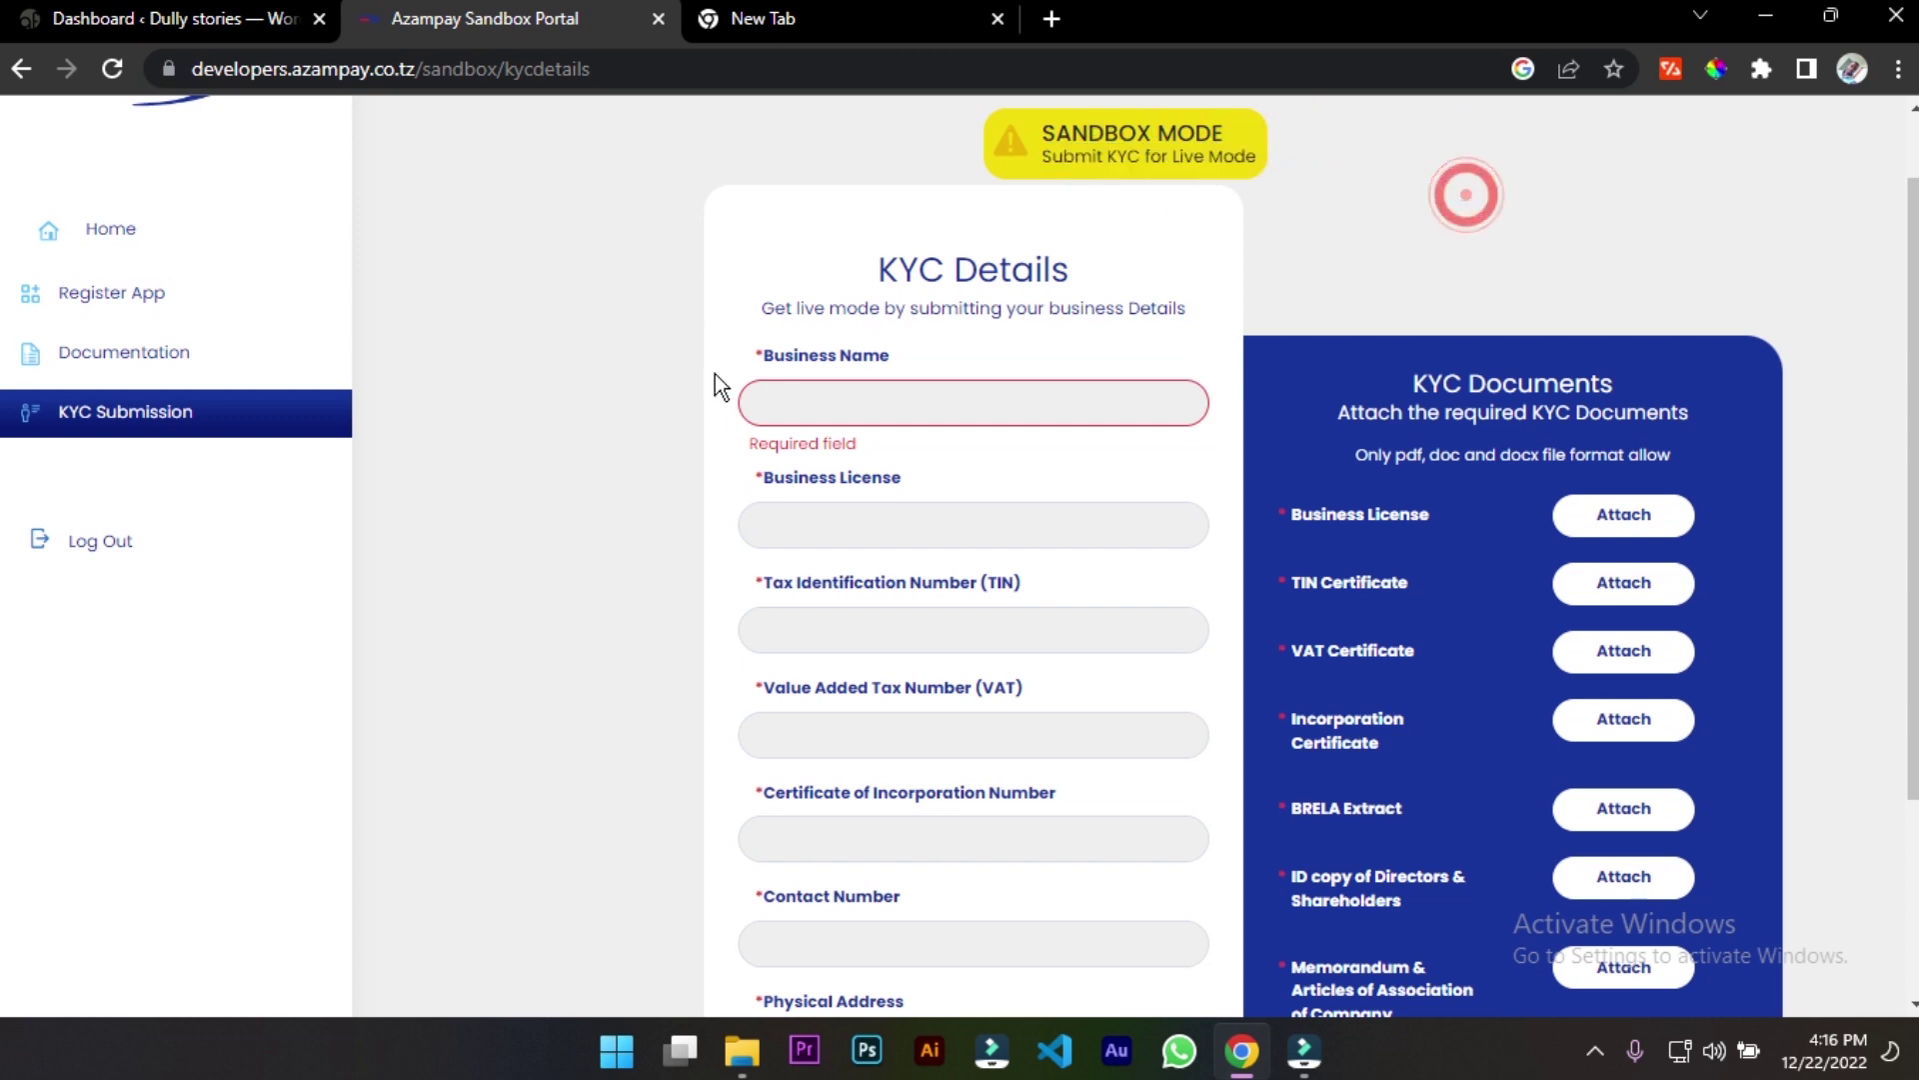
# Switch to the Dully stories WordPress dashboard and dismiss the Jetpack site accelerator notice
pyautogui.scroll(1, 354, 237)
pyautogui.click(170, 18)
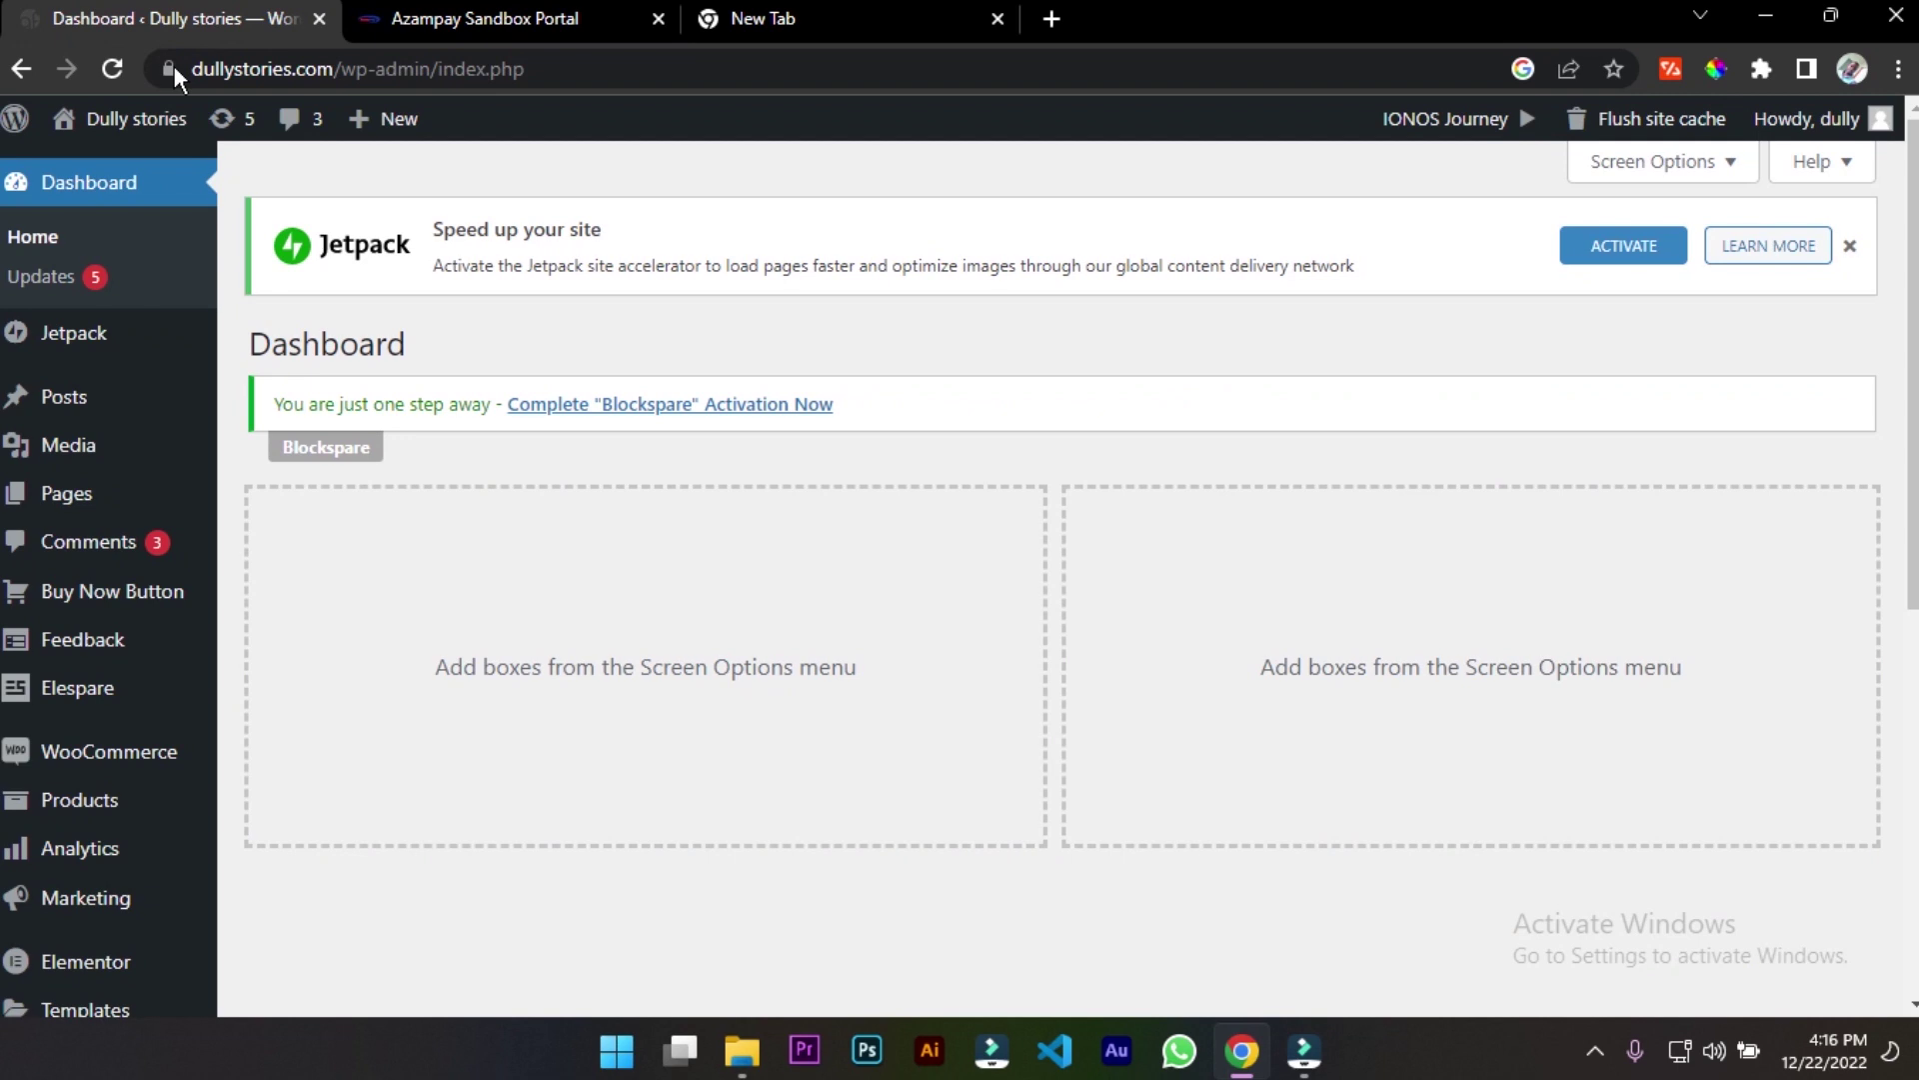
pyautogui.moveTo(150, 122)
pyautogui.click(1851, 246)
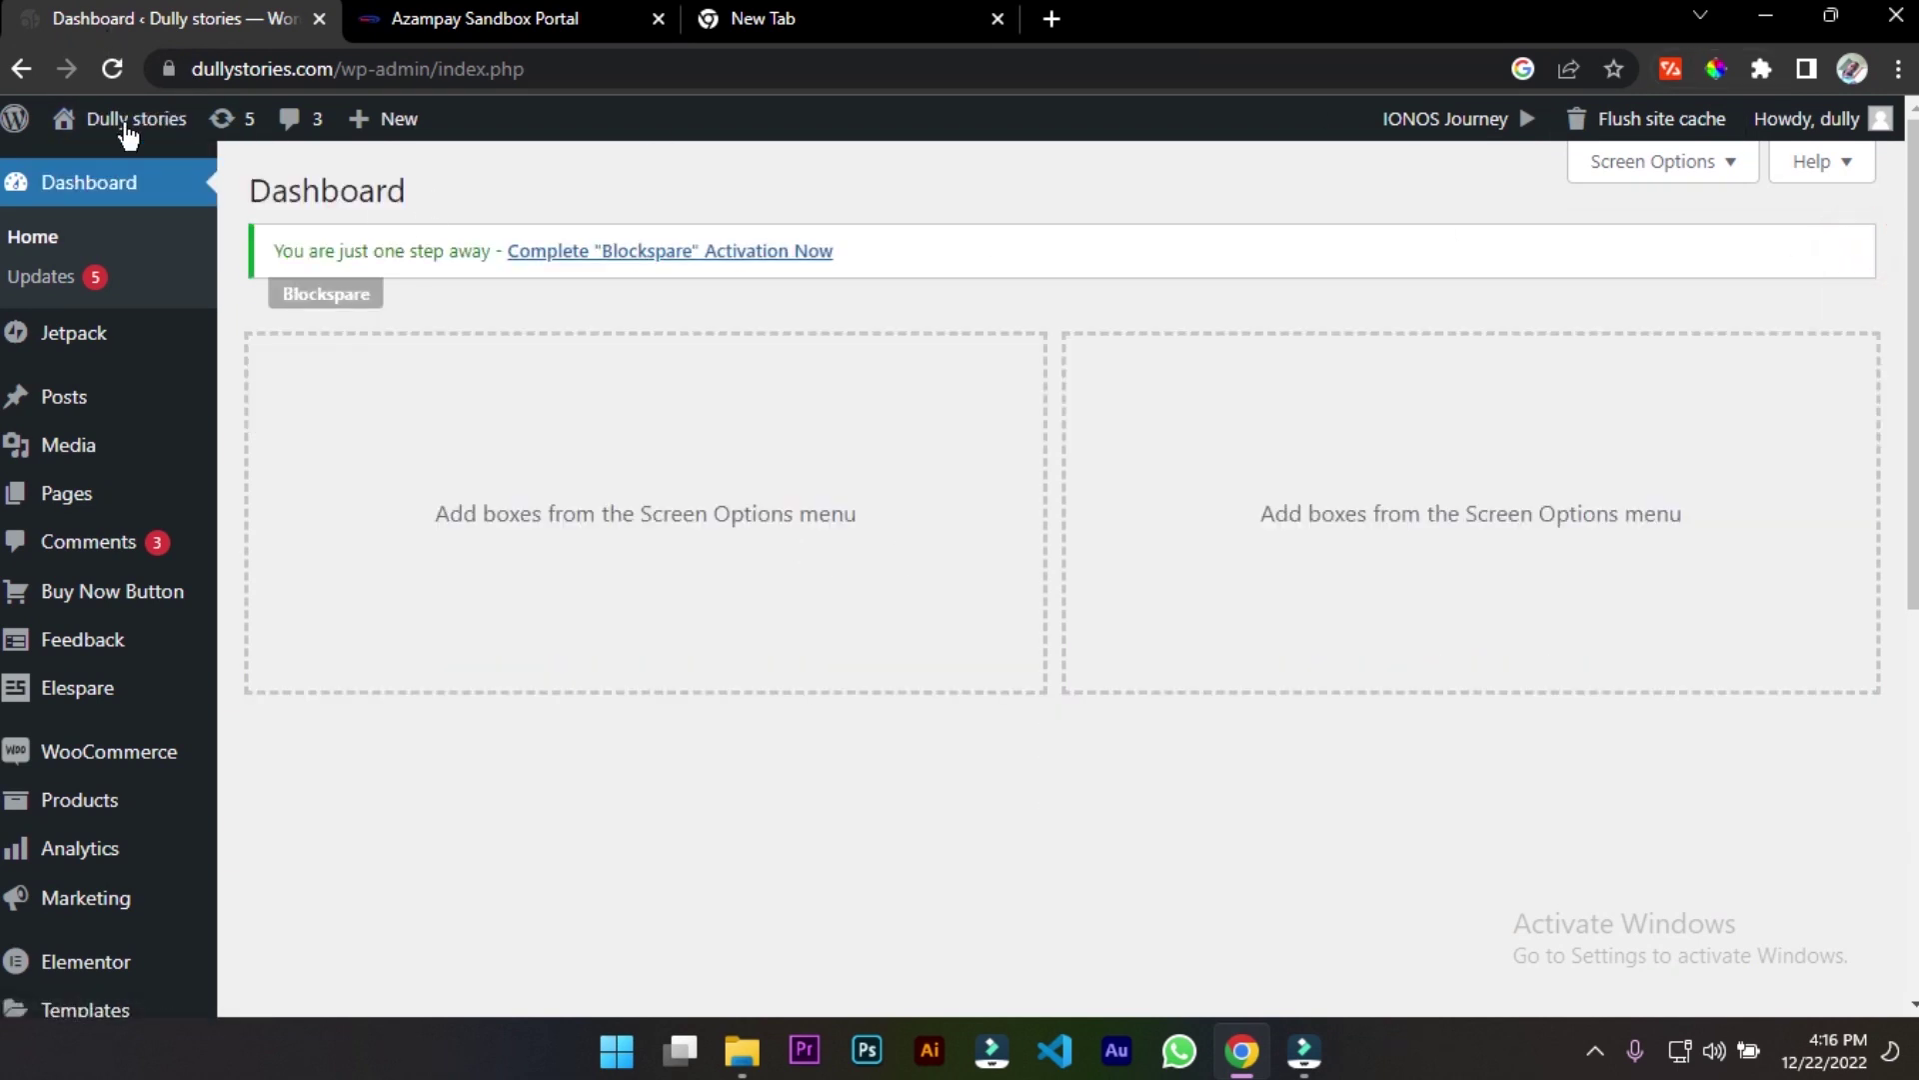
# Open the Dully stories site in a separate browser tab and return to the WordPress dashboard
pyautogui.rightClick(130, 172)
pyautogui.click(225, 190)
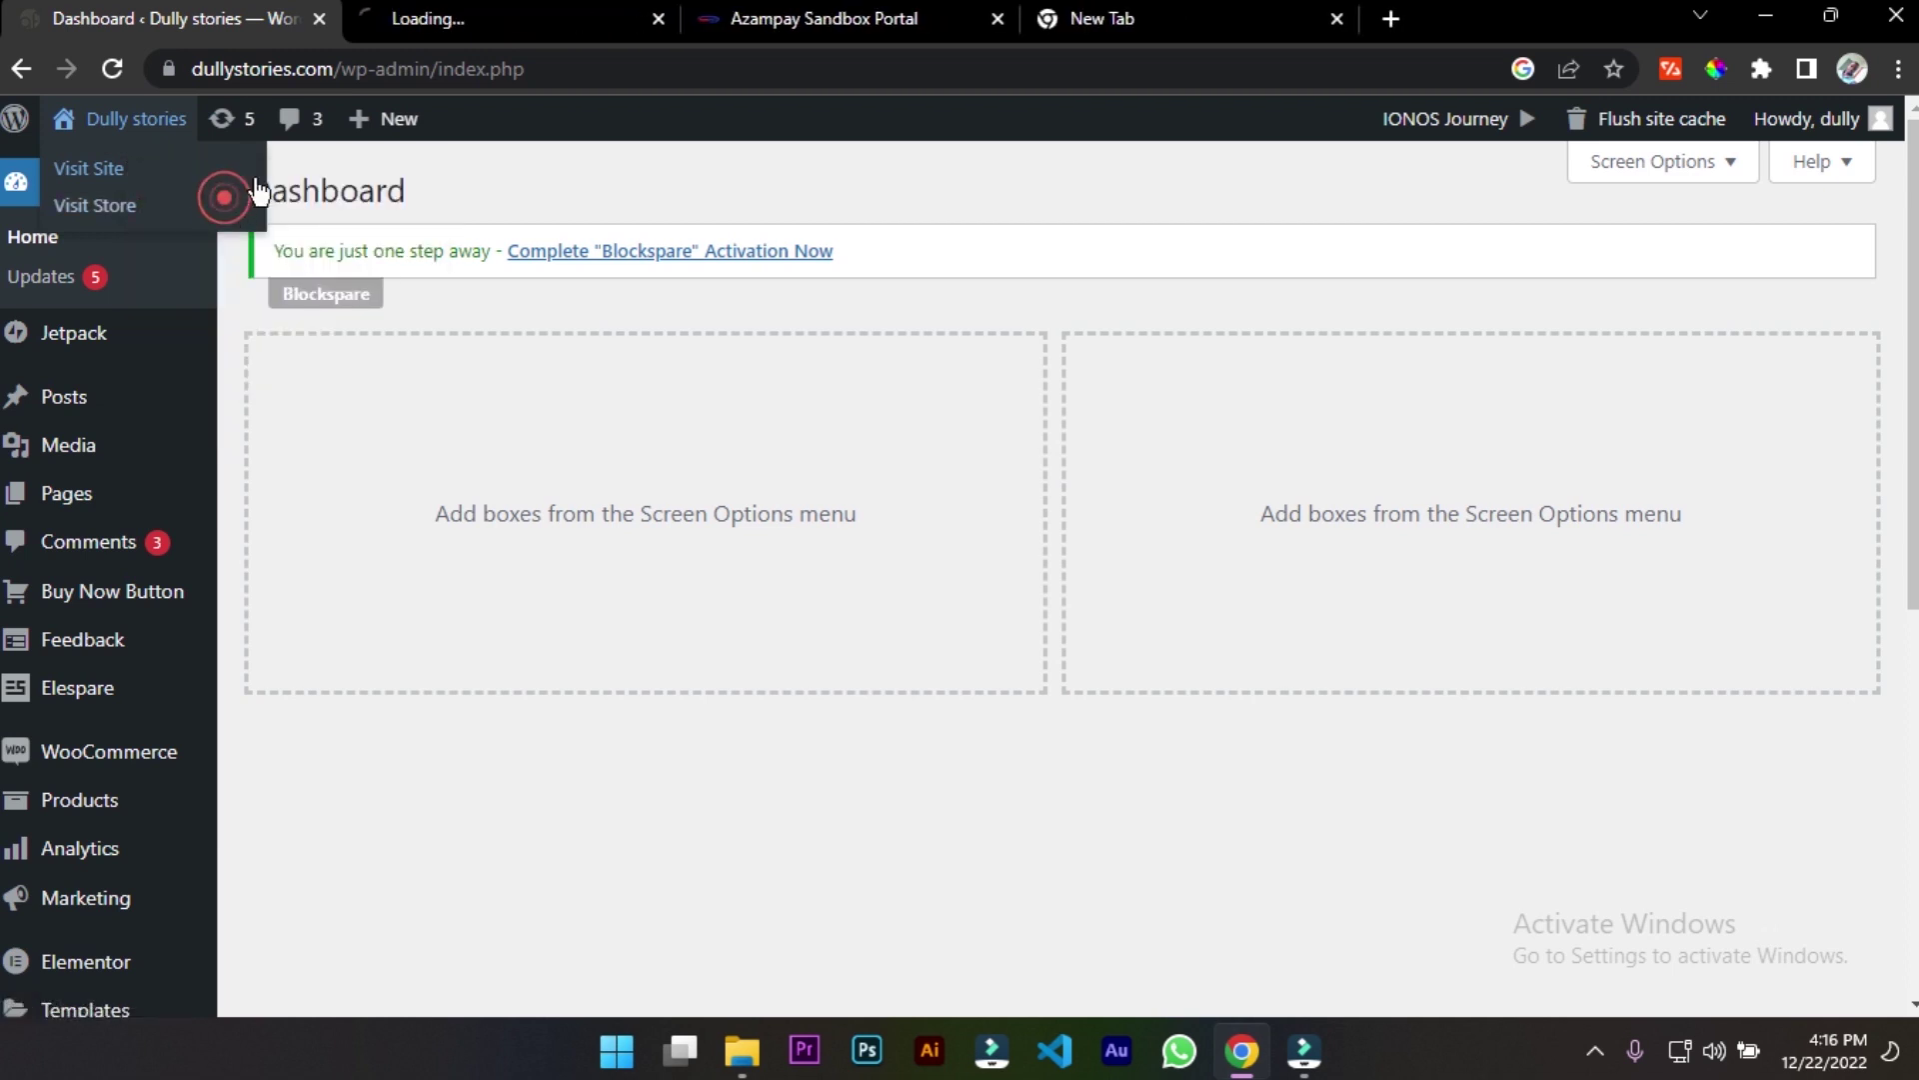
pyautogui.hotkey('ctrl', 'Tab')
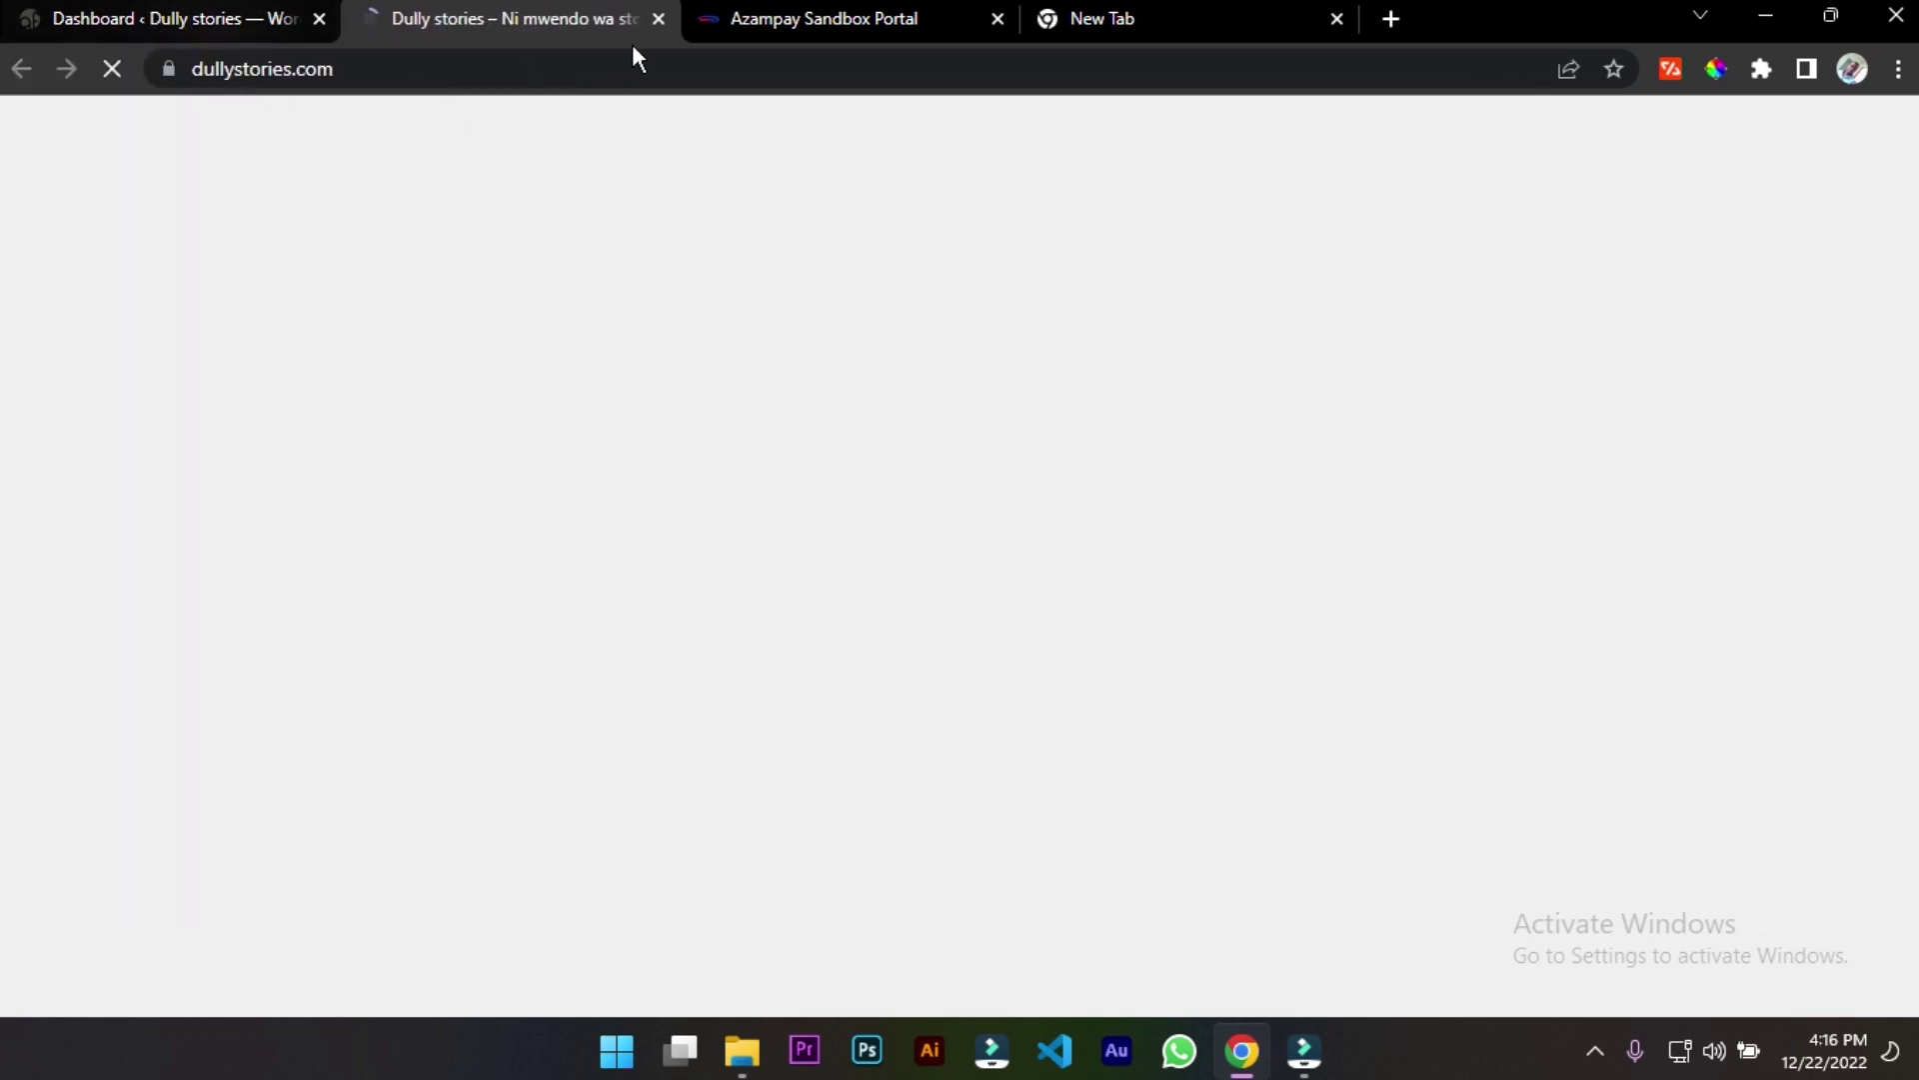
pyautogui.hotkey('ctrl', 'shift', 'Tab')
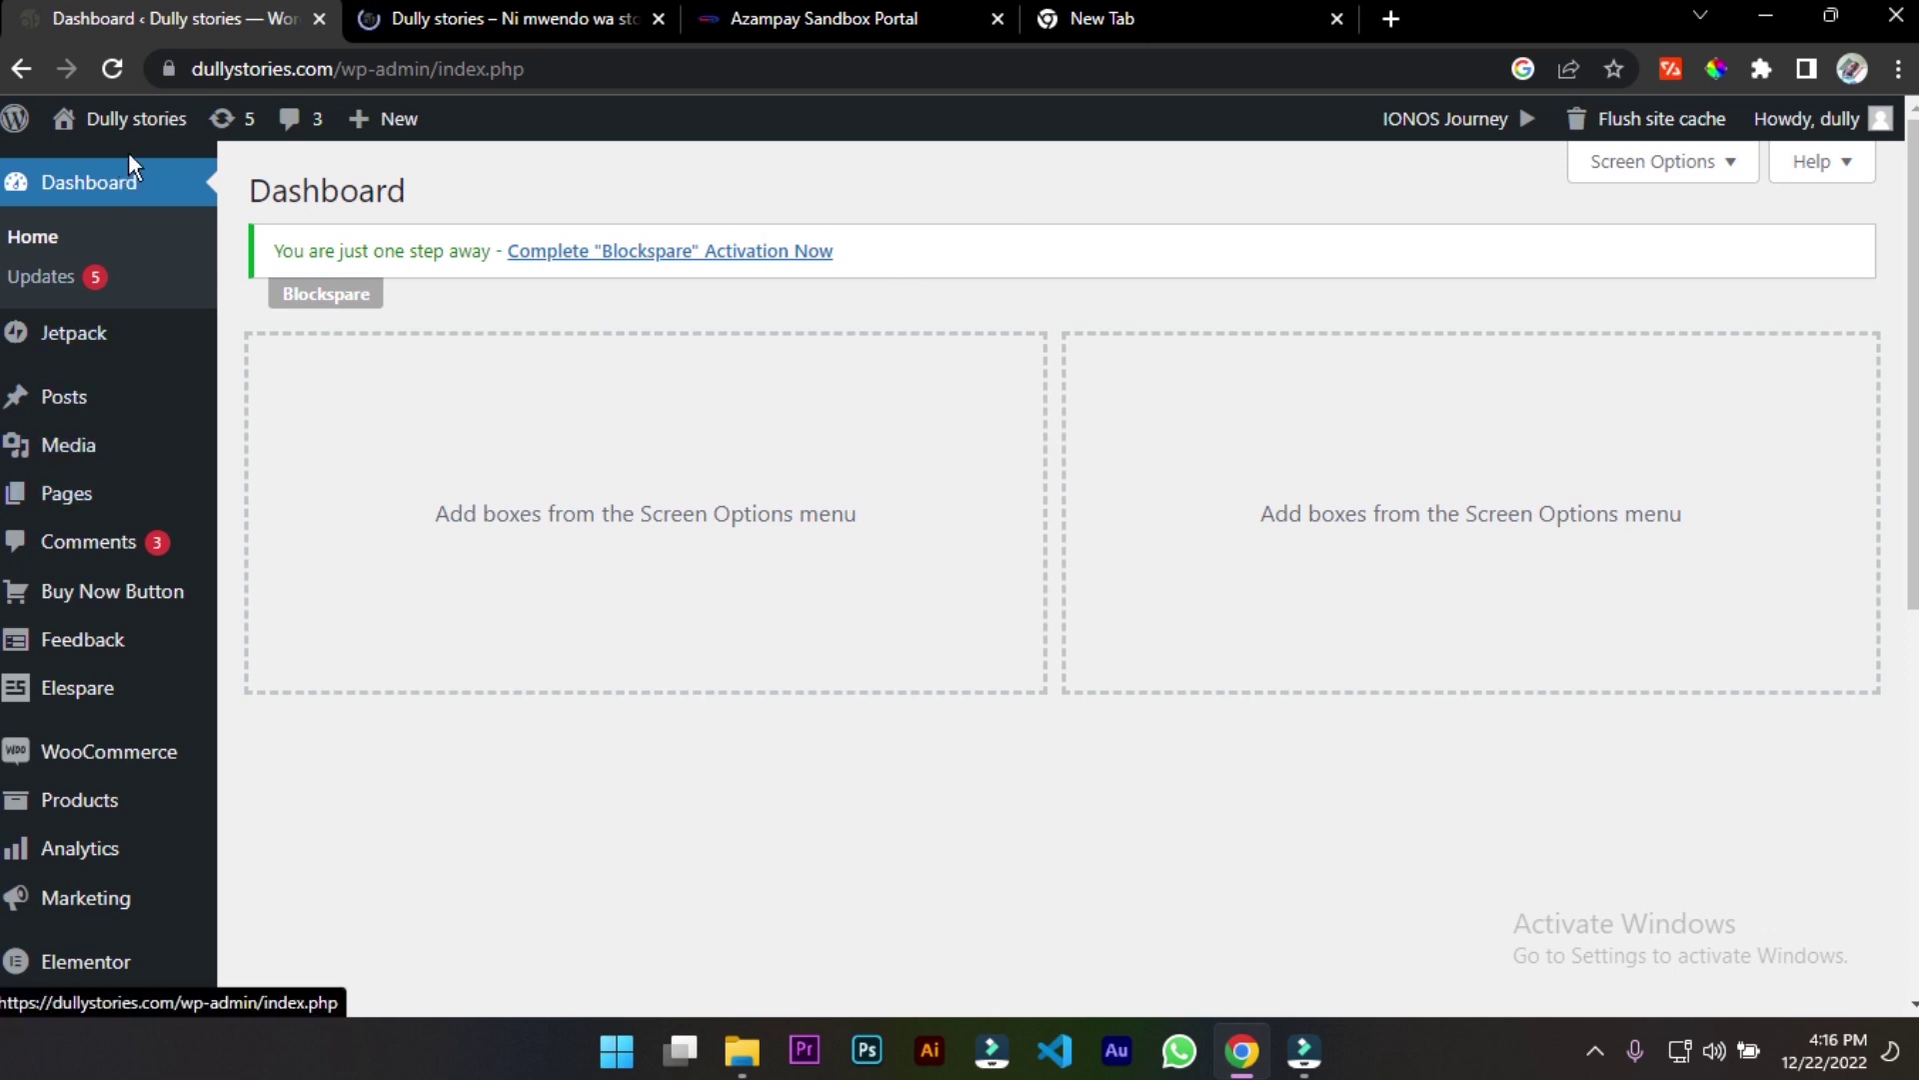
pyautogui.hotkey('ctrl', 'Tab')
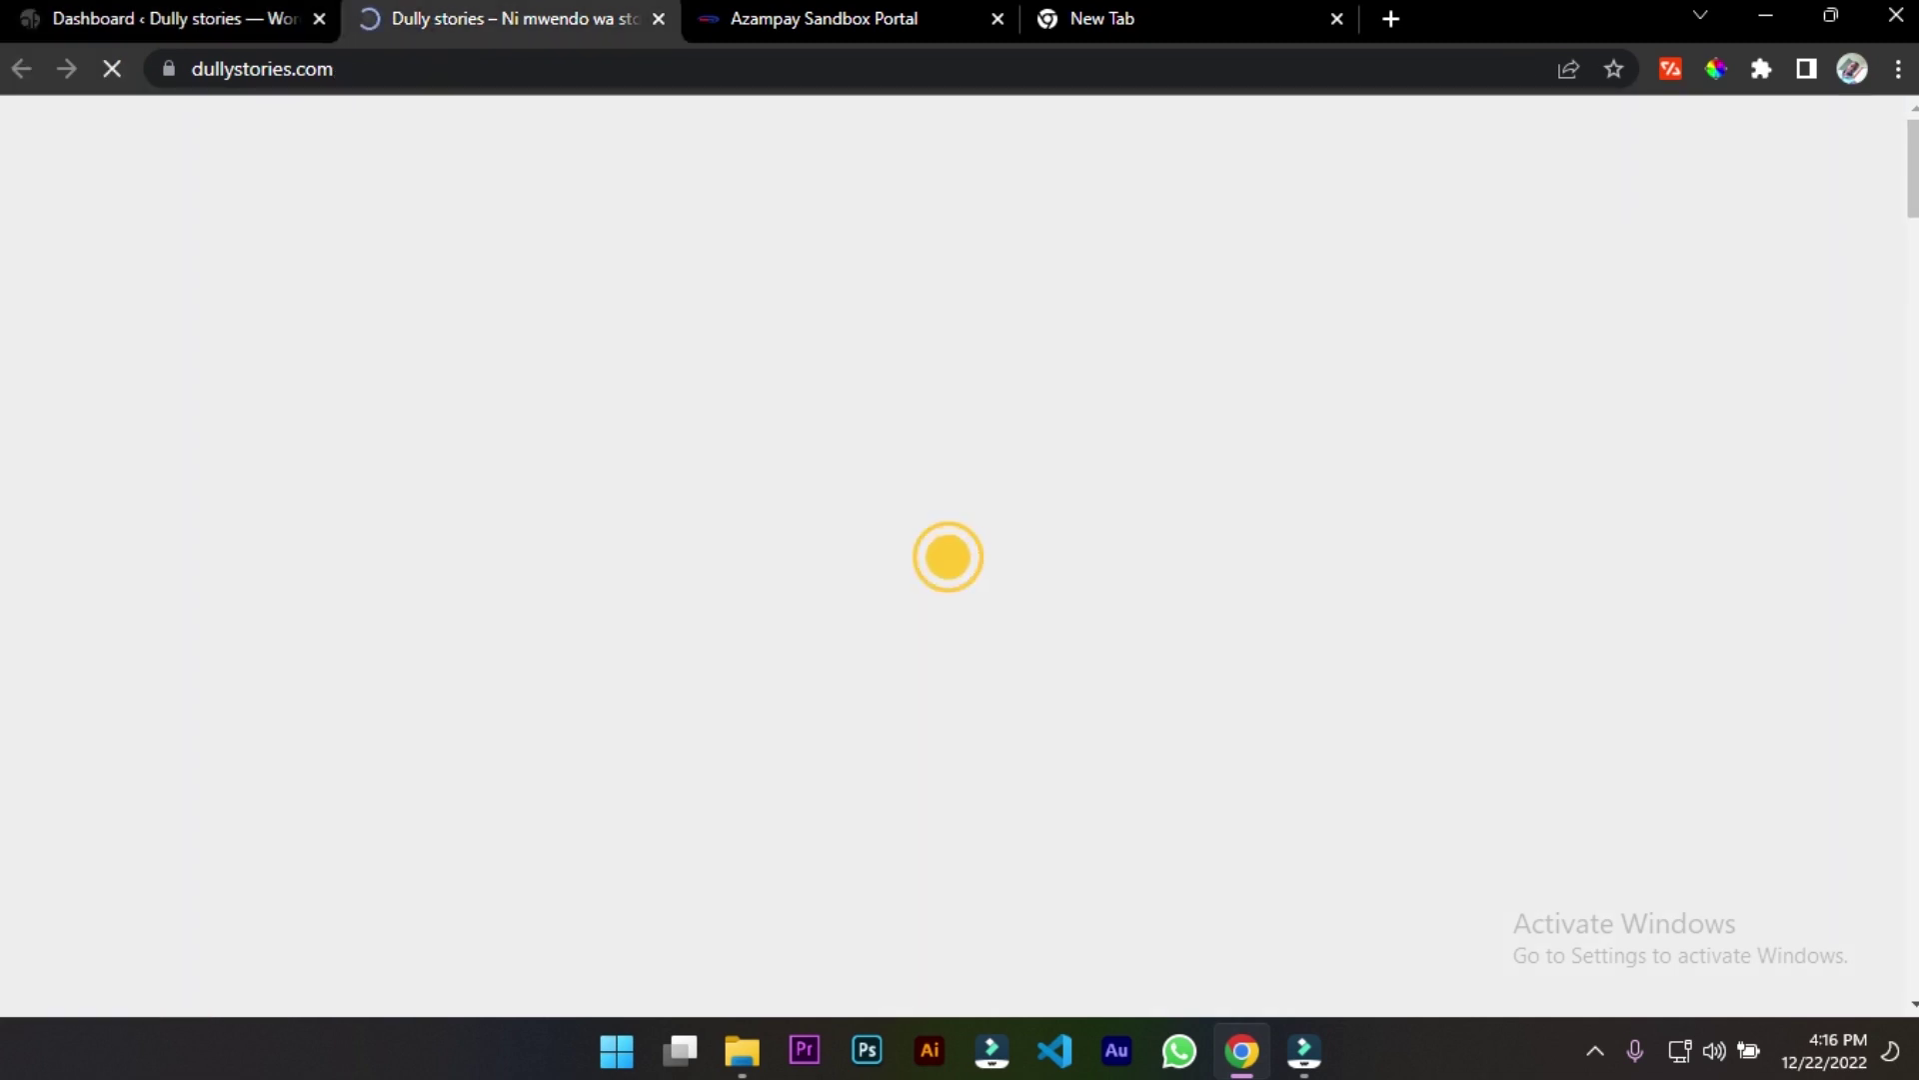
pyautogui.click(290, 18)
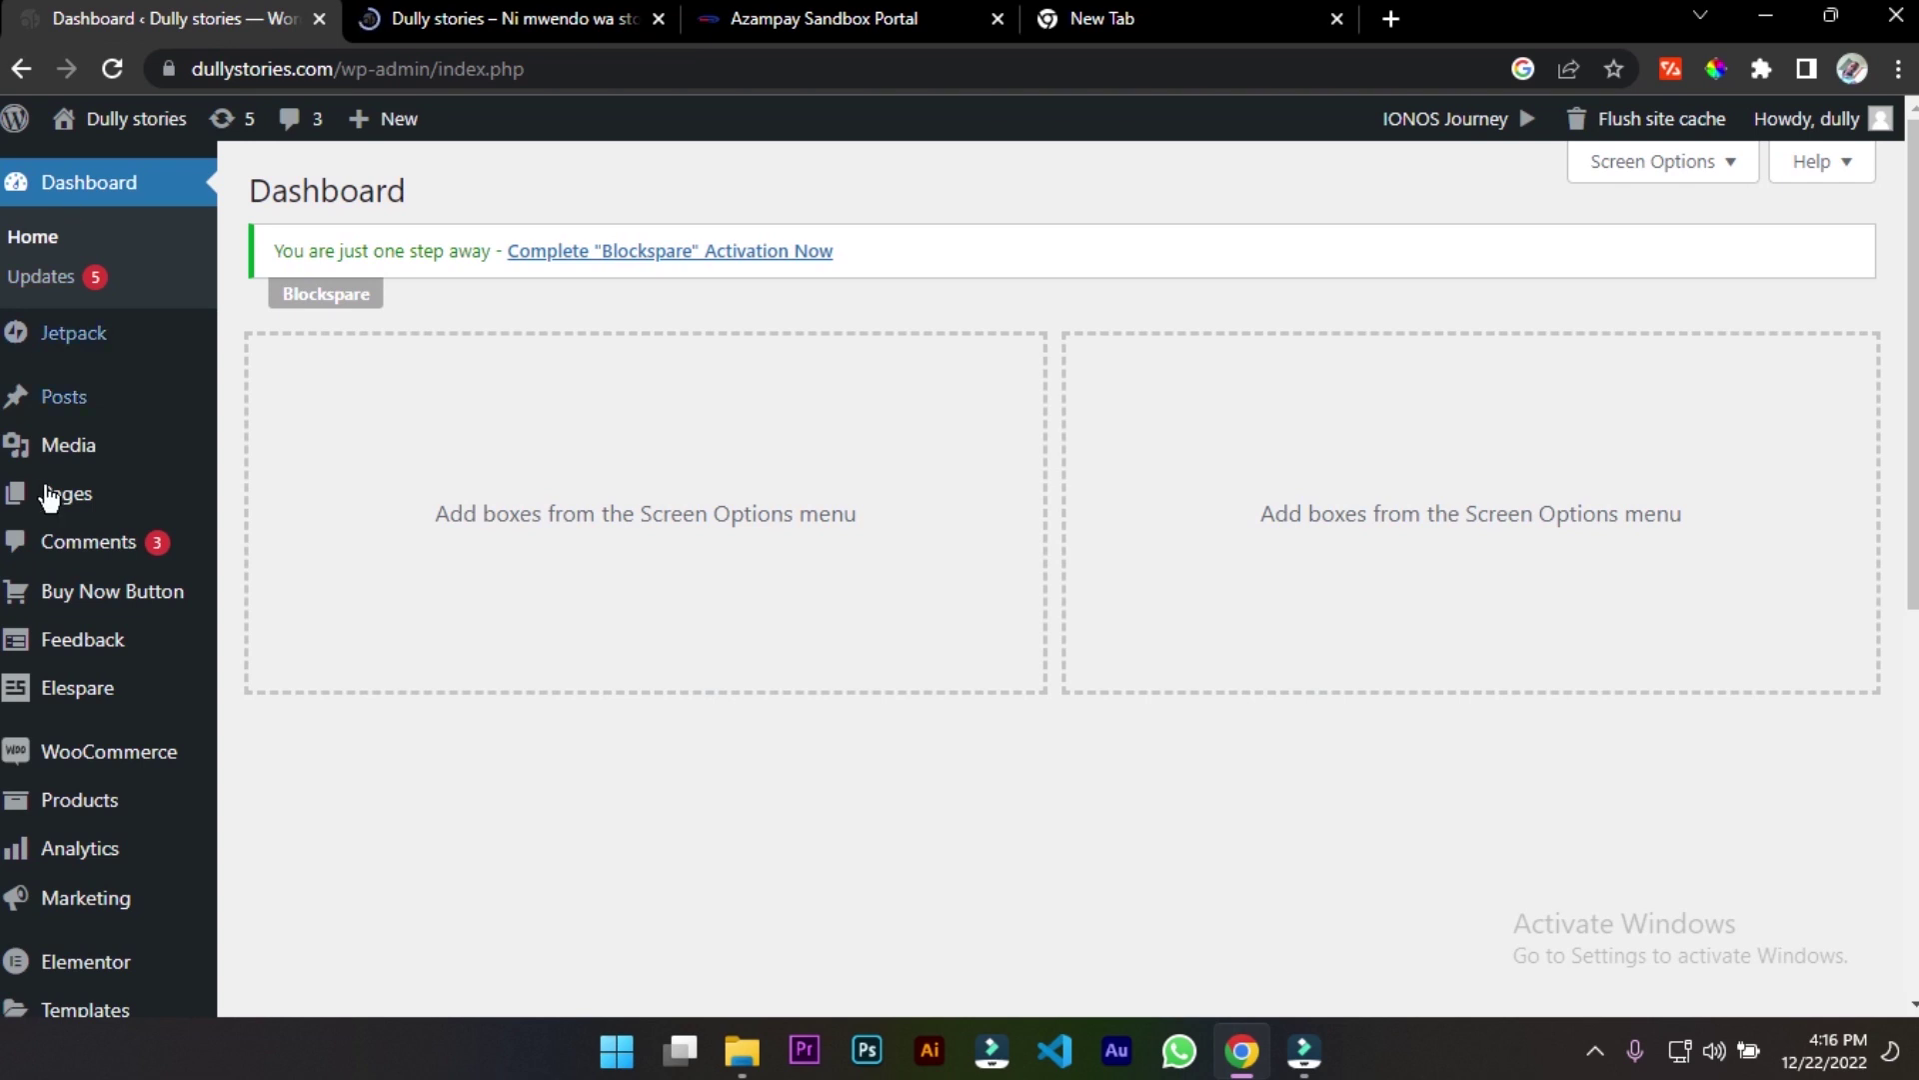
# Open the Add Plugins page in WordPress and close the separate tab with the Dully stories site
pyautogui.moveTo(113, 772)
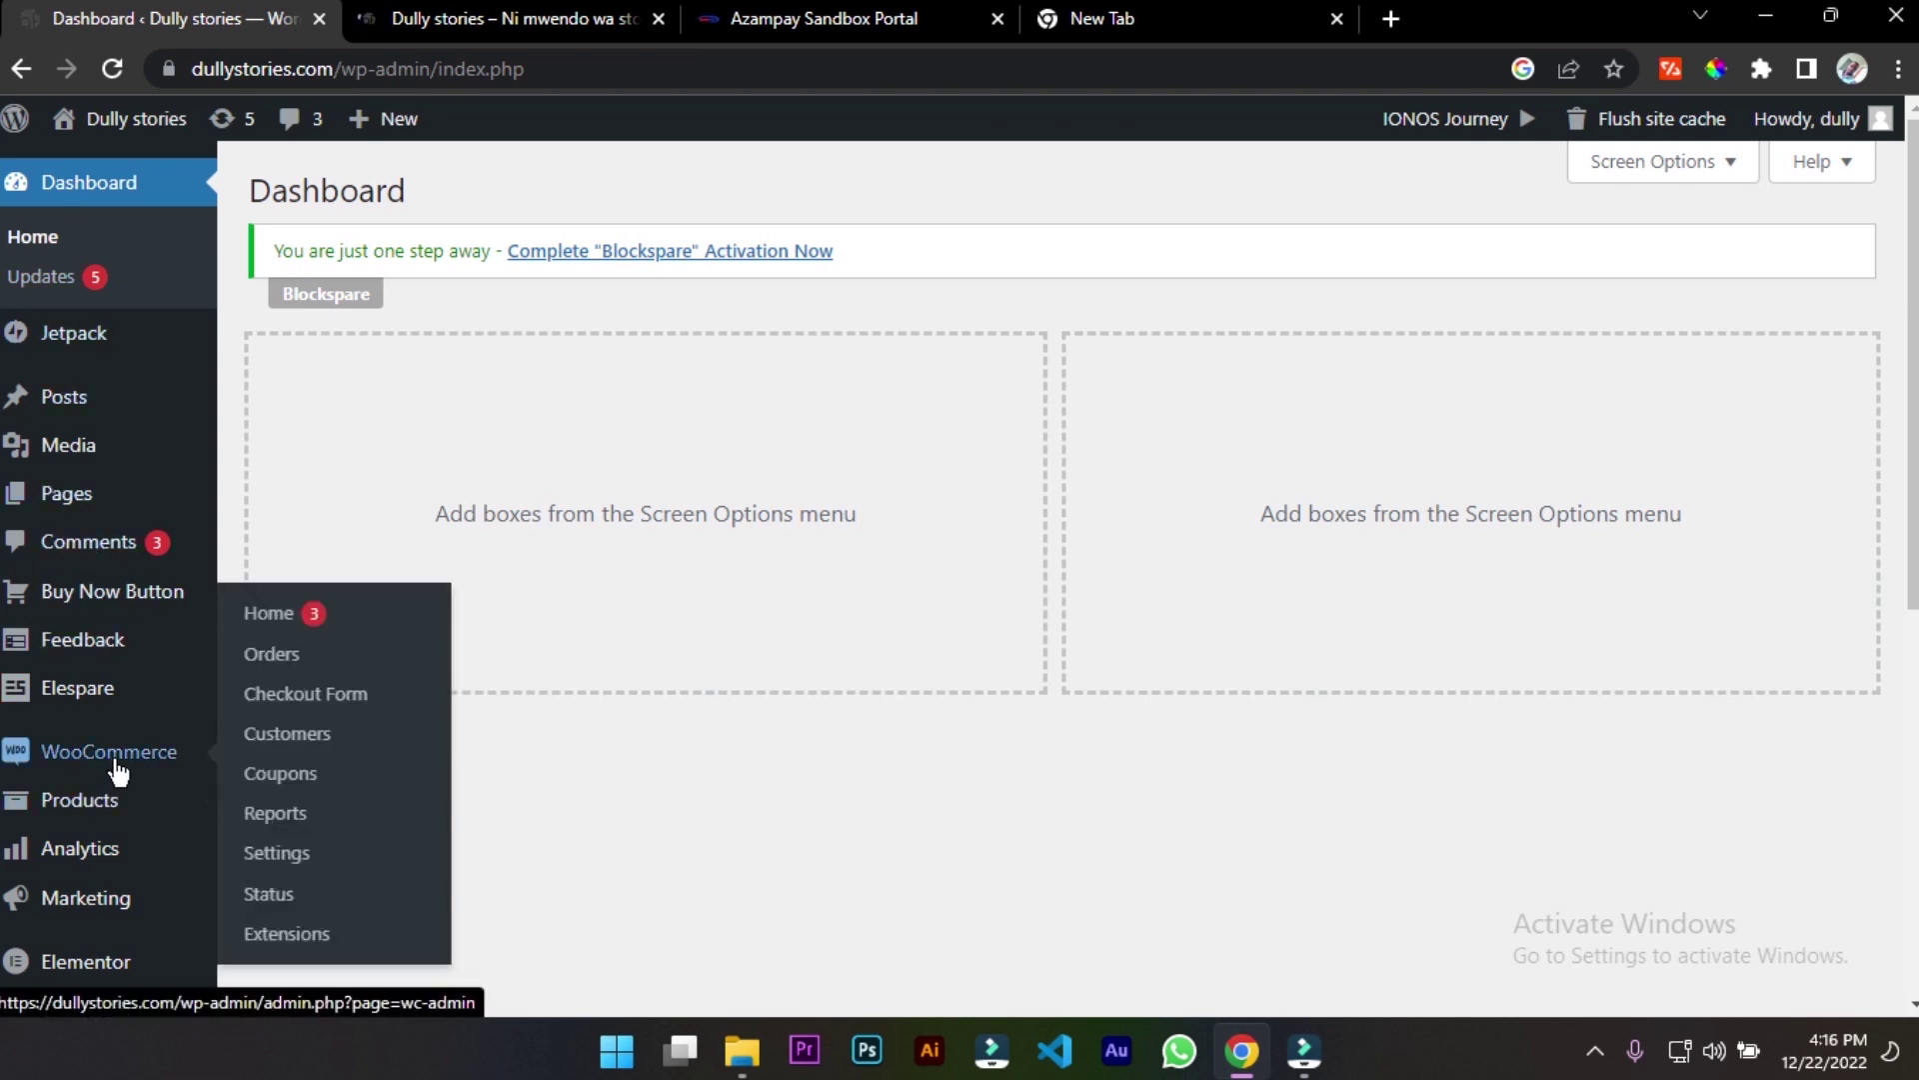
pyautogui.scroll(-4, 113, 772)
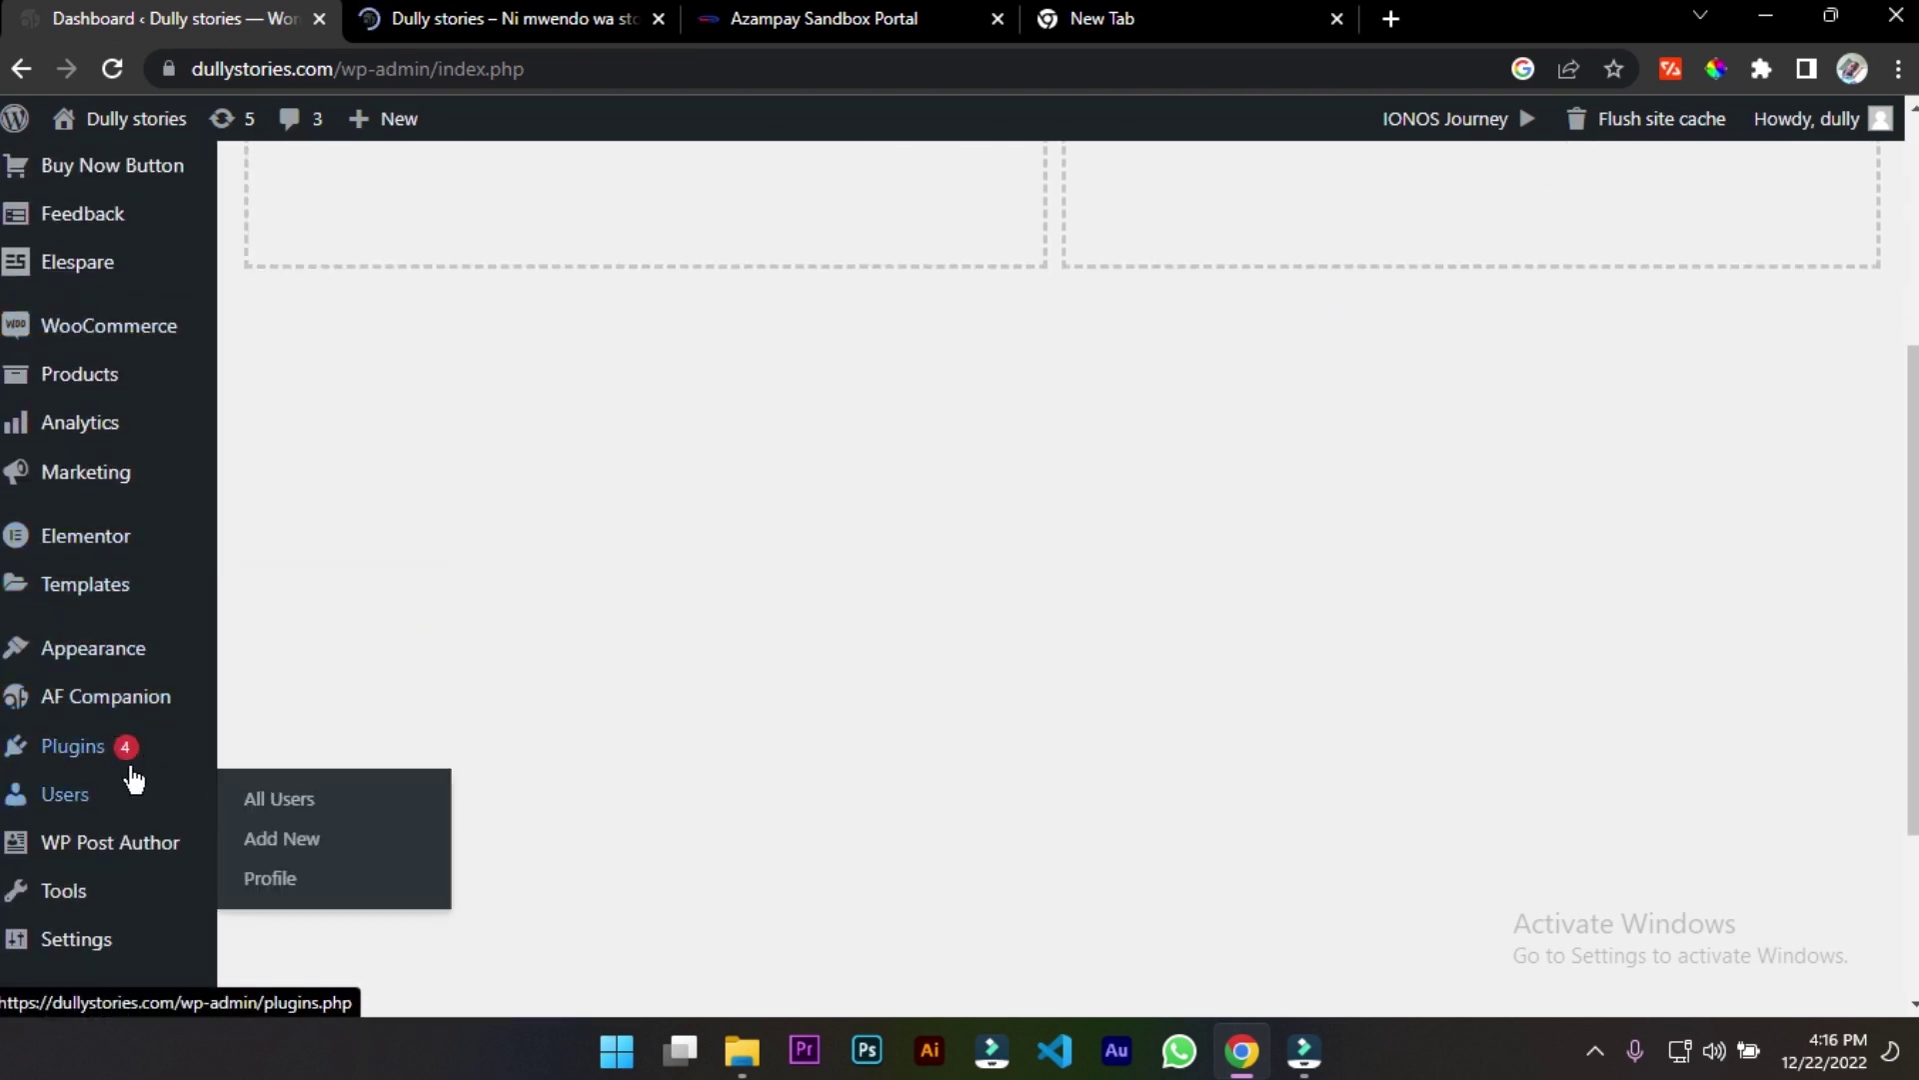
pyautogui.moveTo(249, 784)
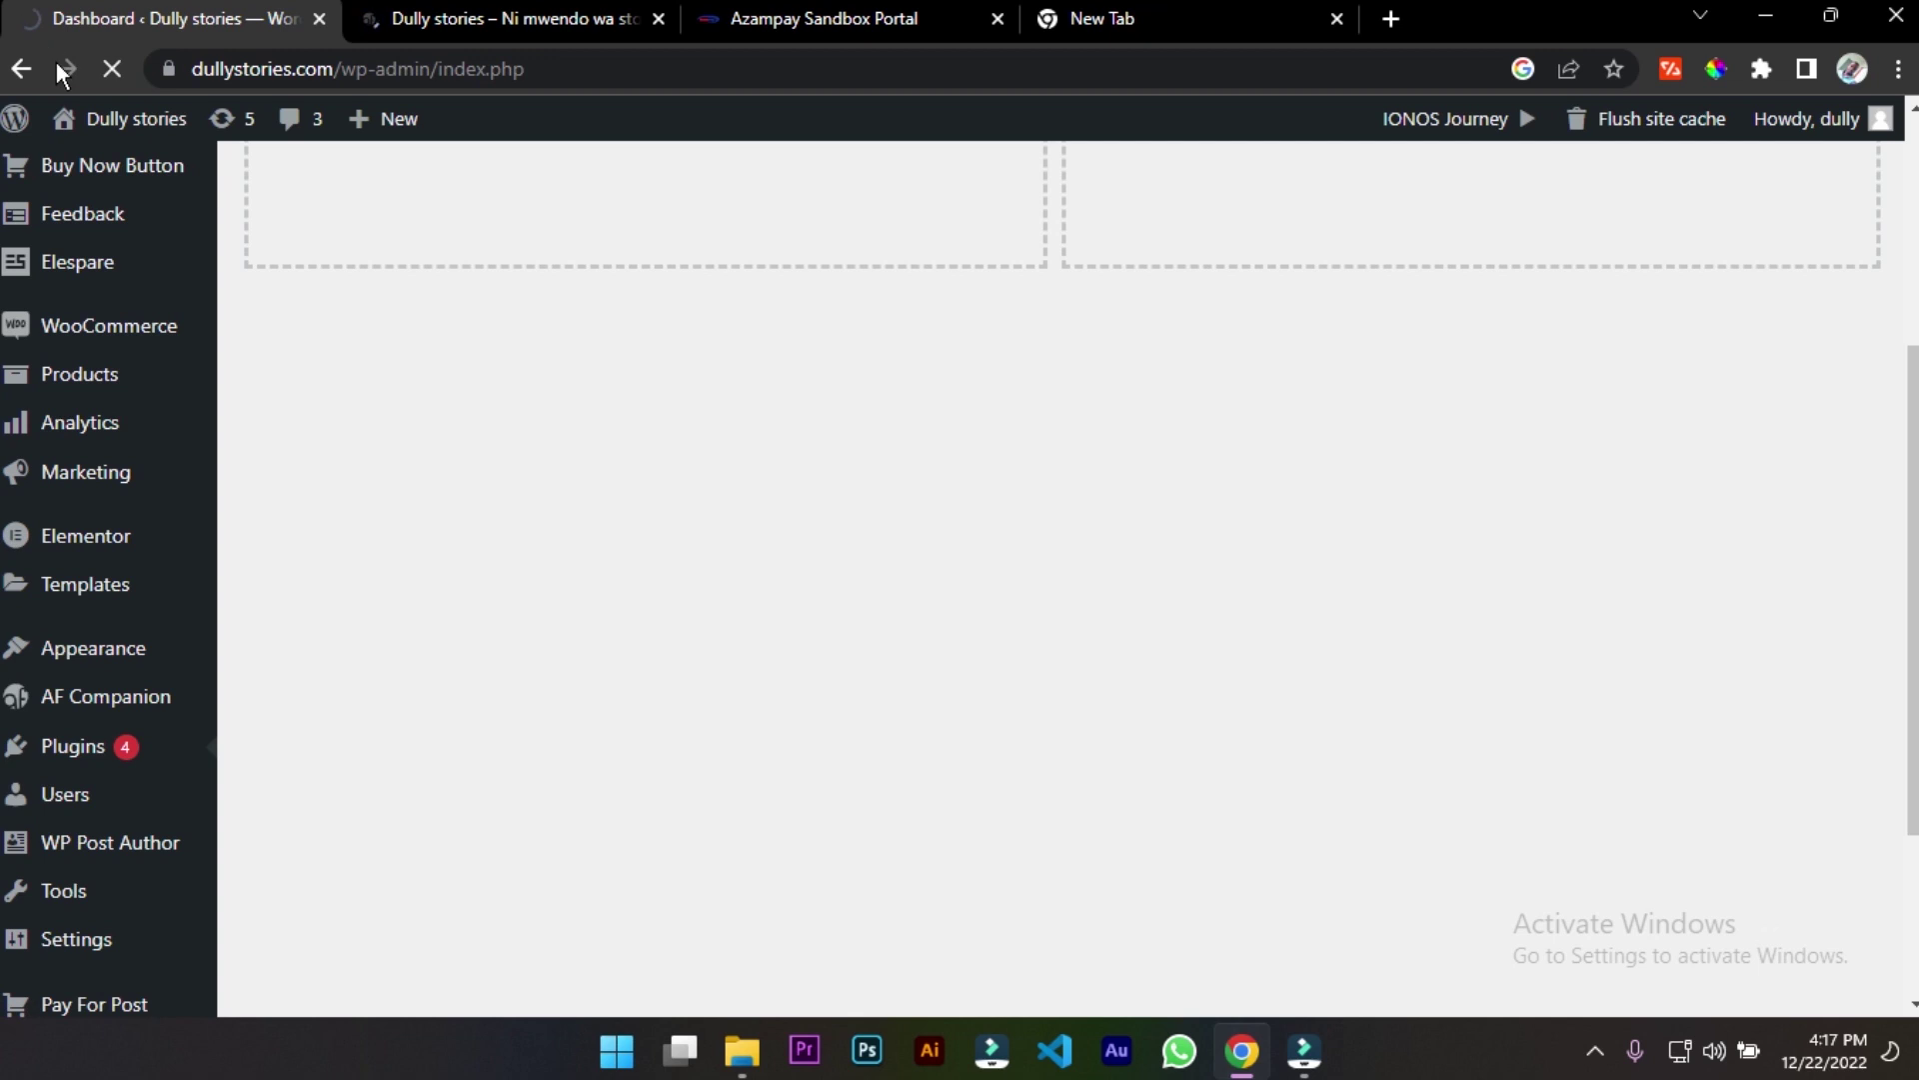
pyautogui.click(657, 18)
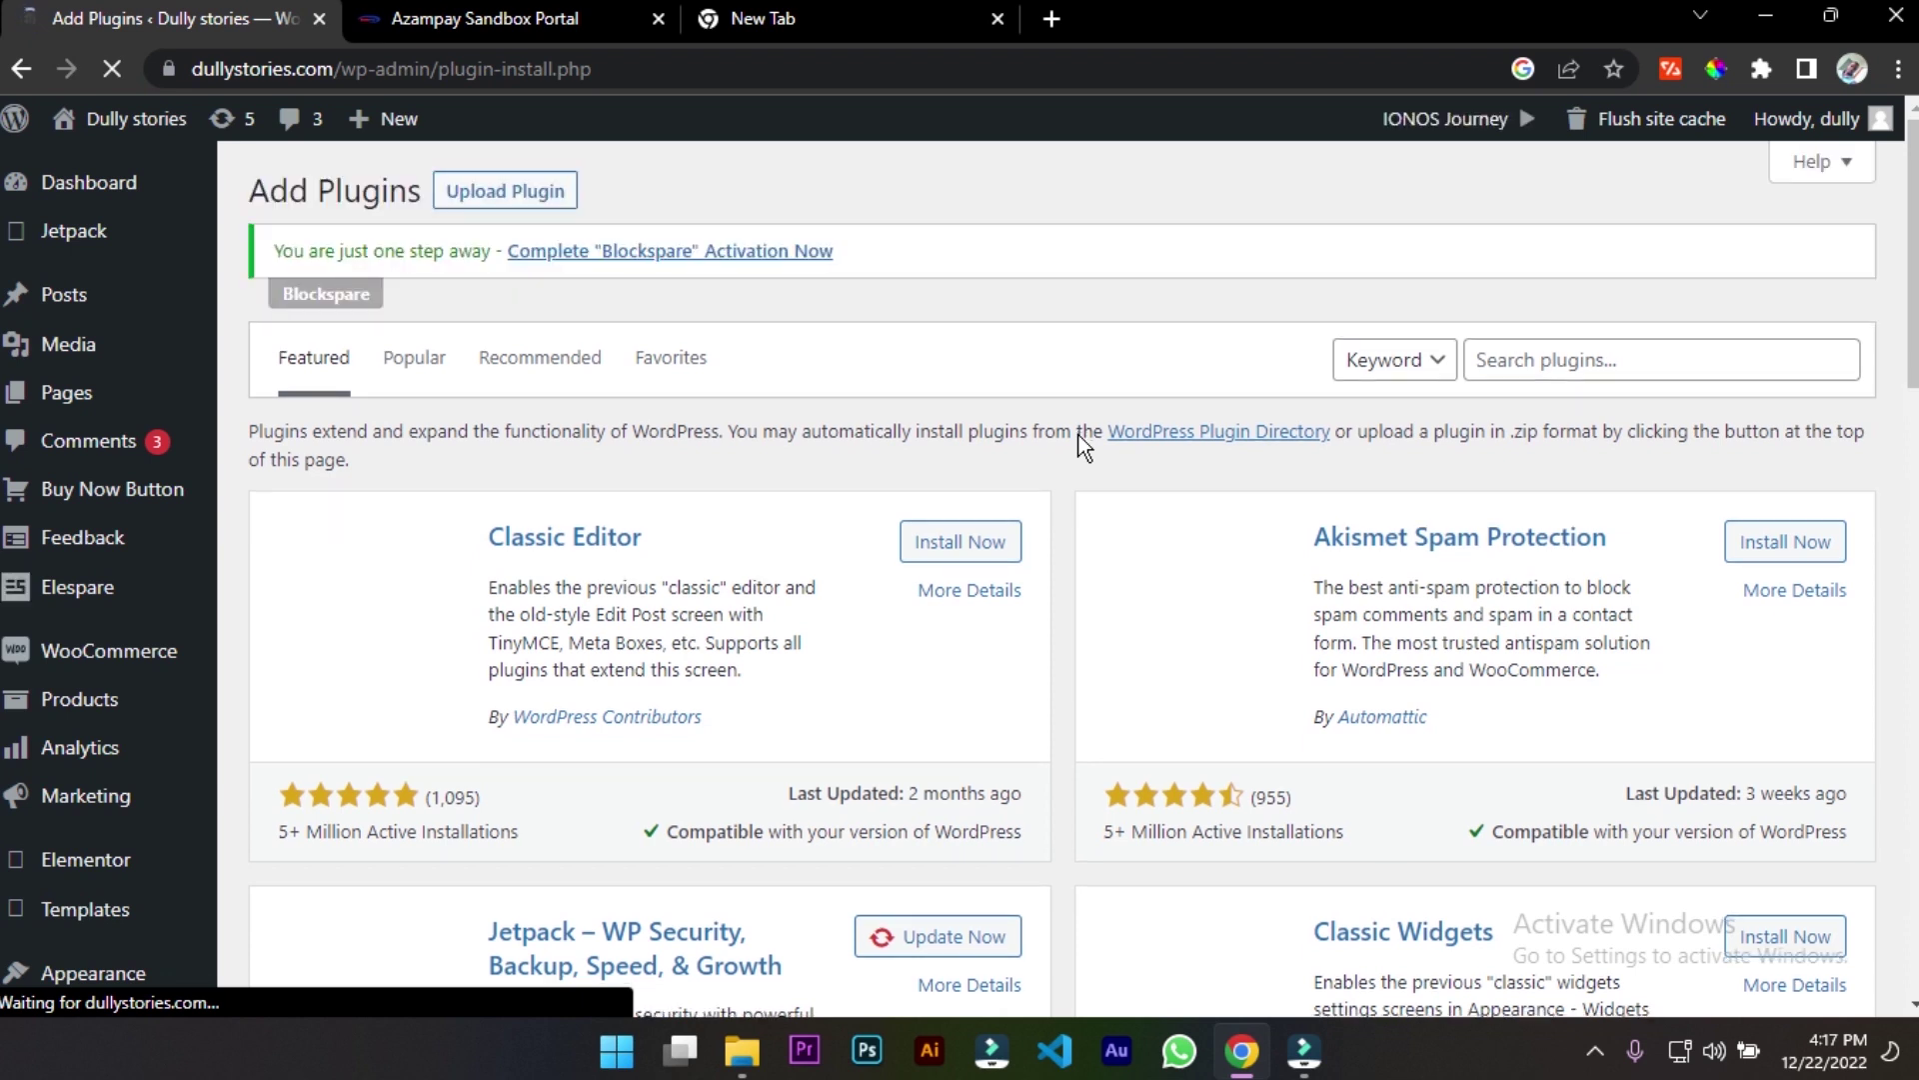
# Search the plugin directory for "azampay"
pyautogui.click(1543, 362)
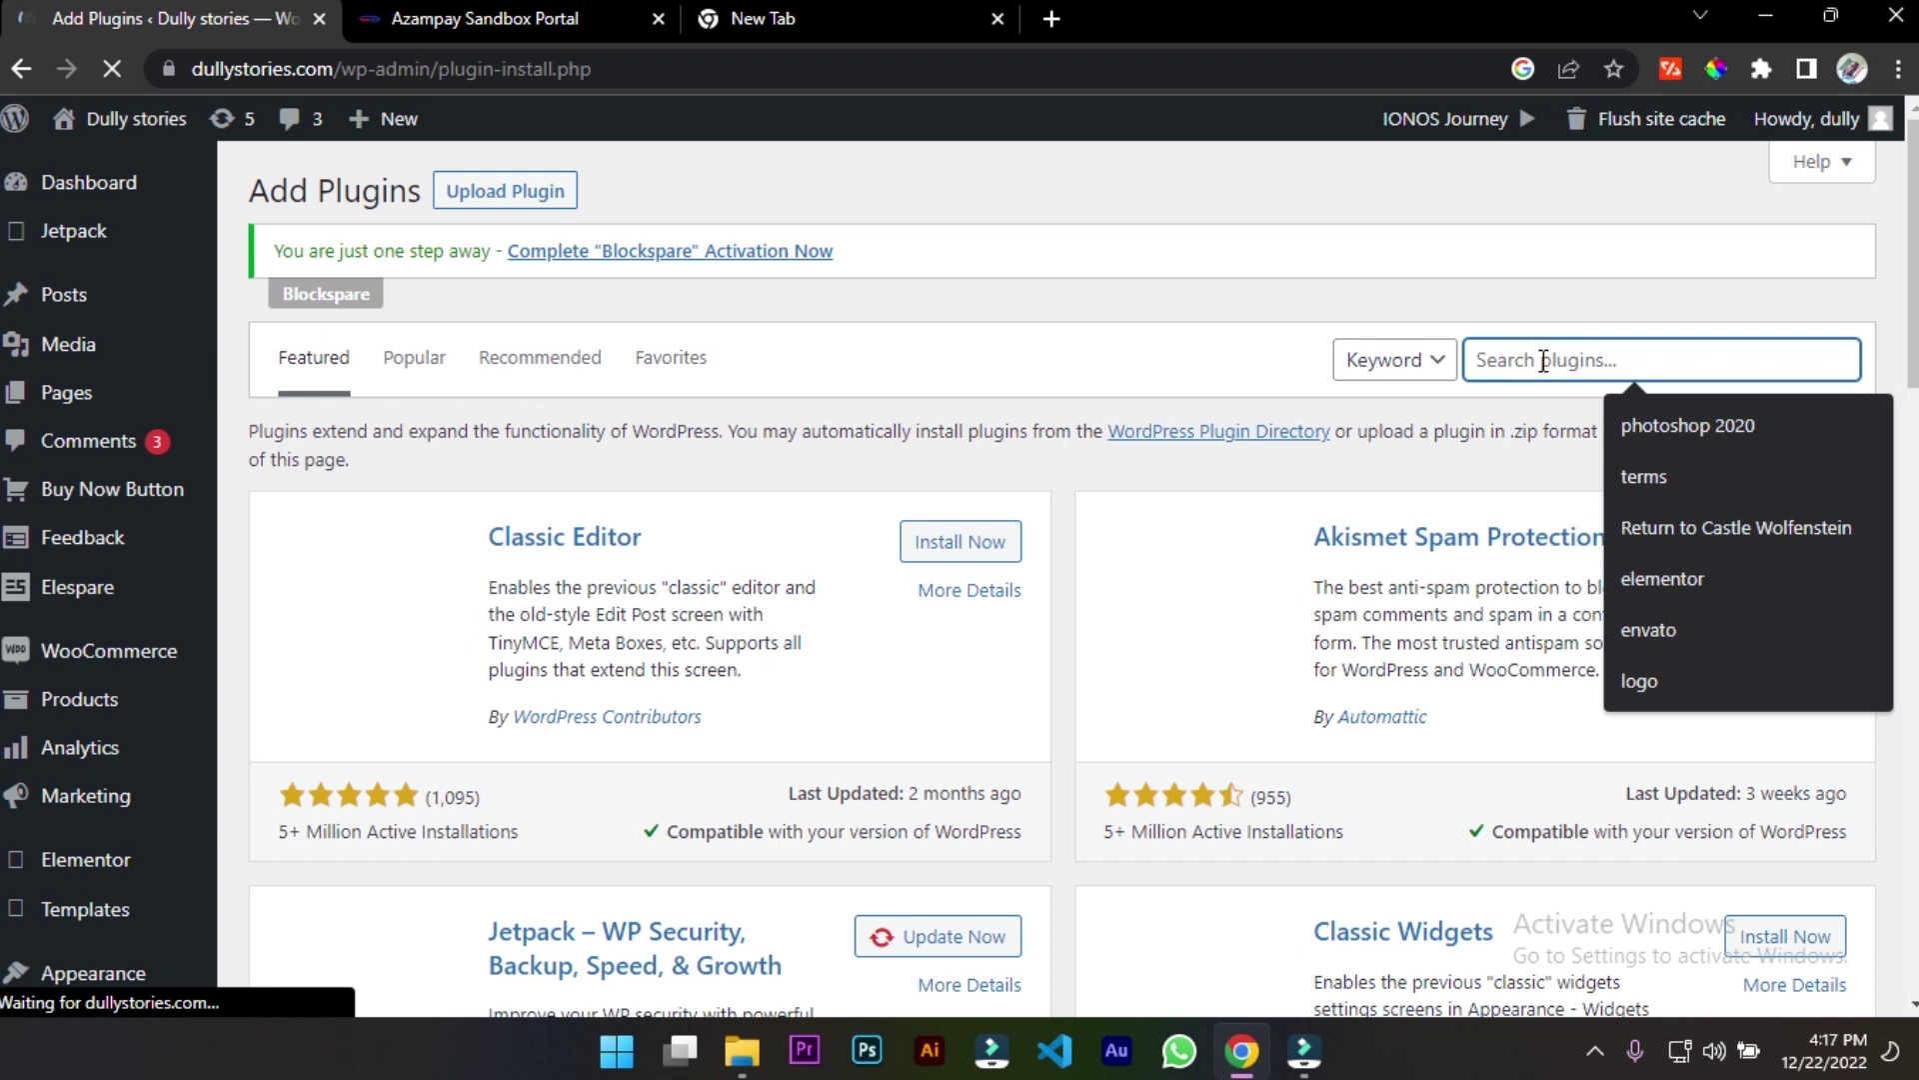
pyautogui.write('azamp')
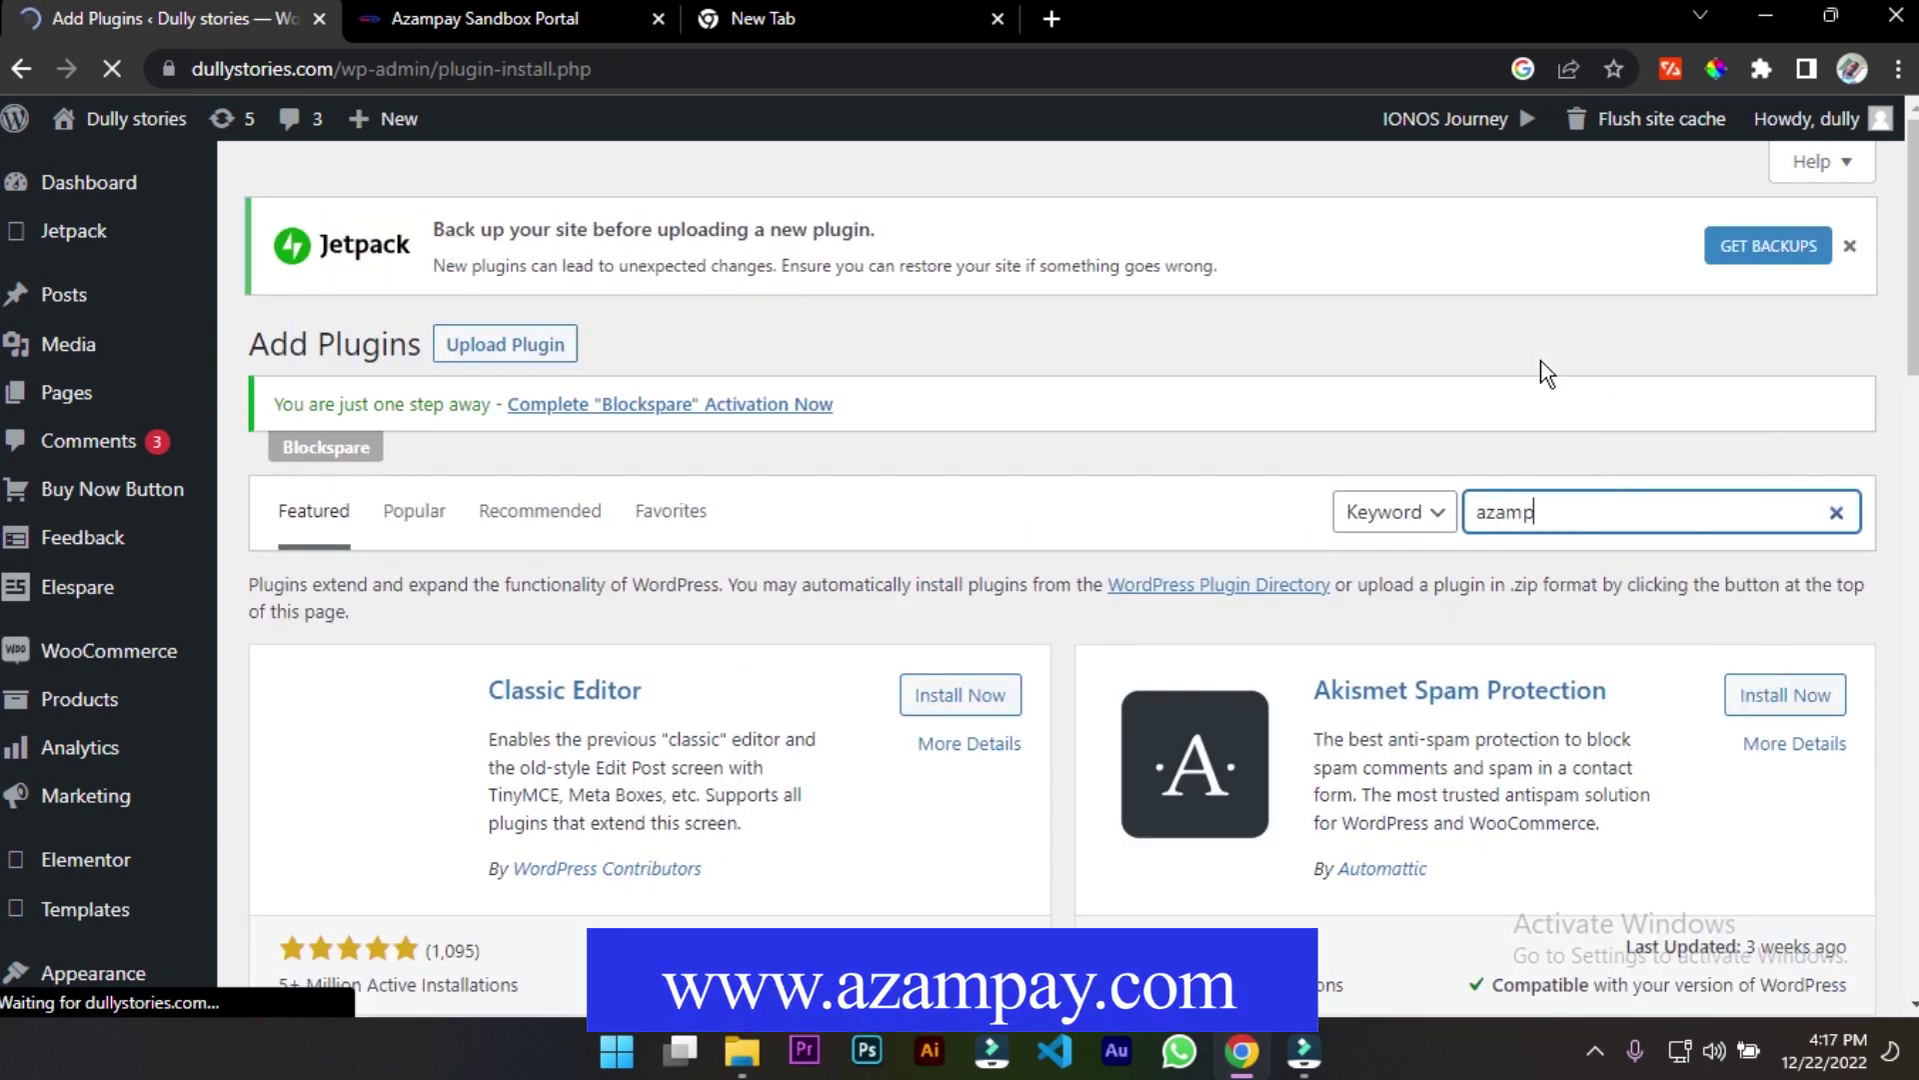
pyautogui.write('ay')
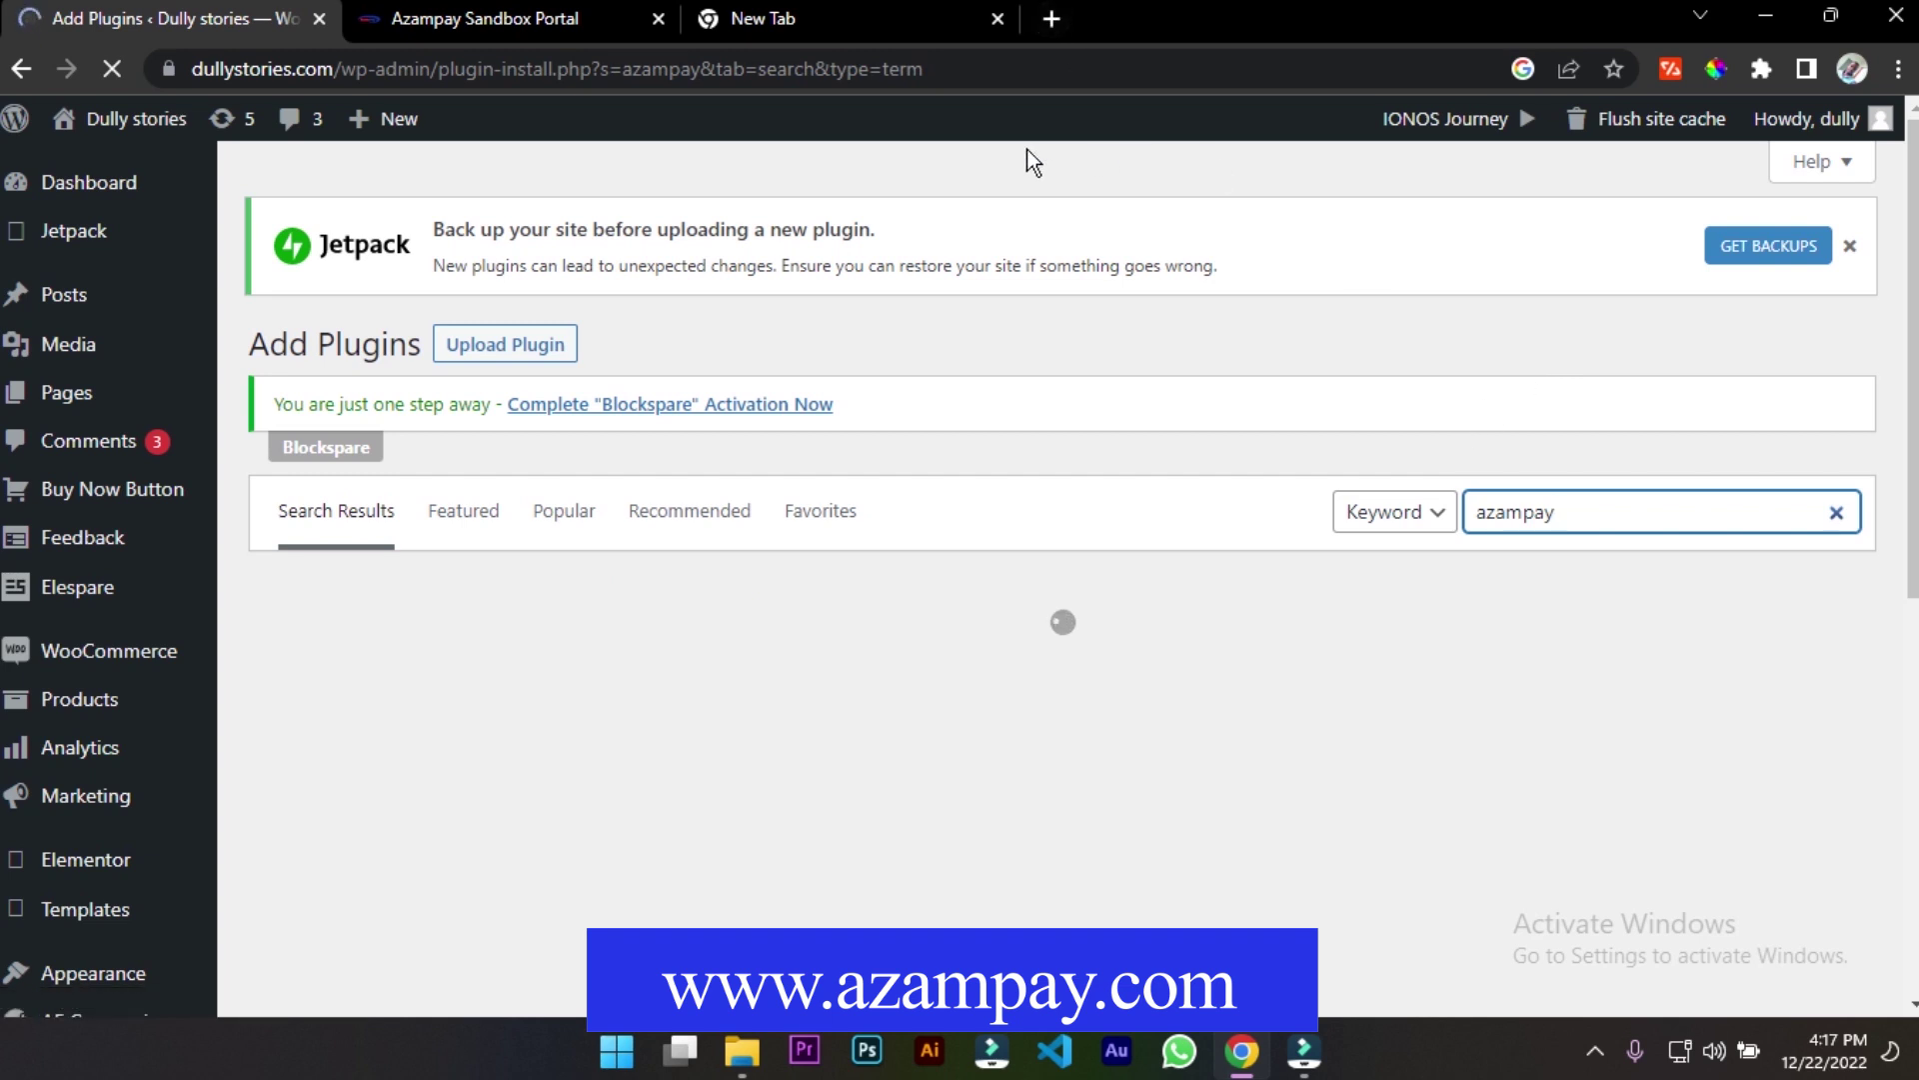
pyautogui.click(1060, 605)
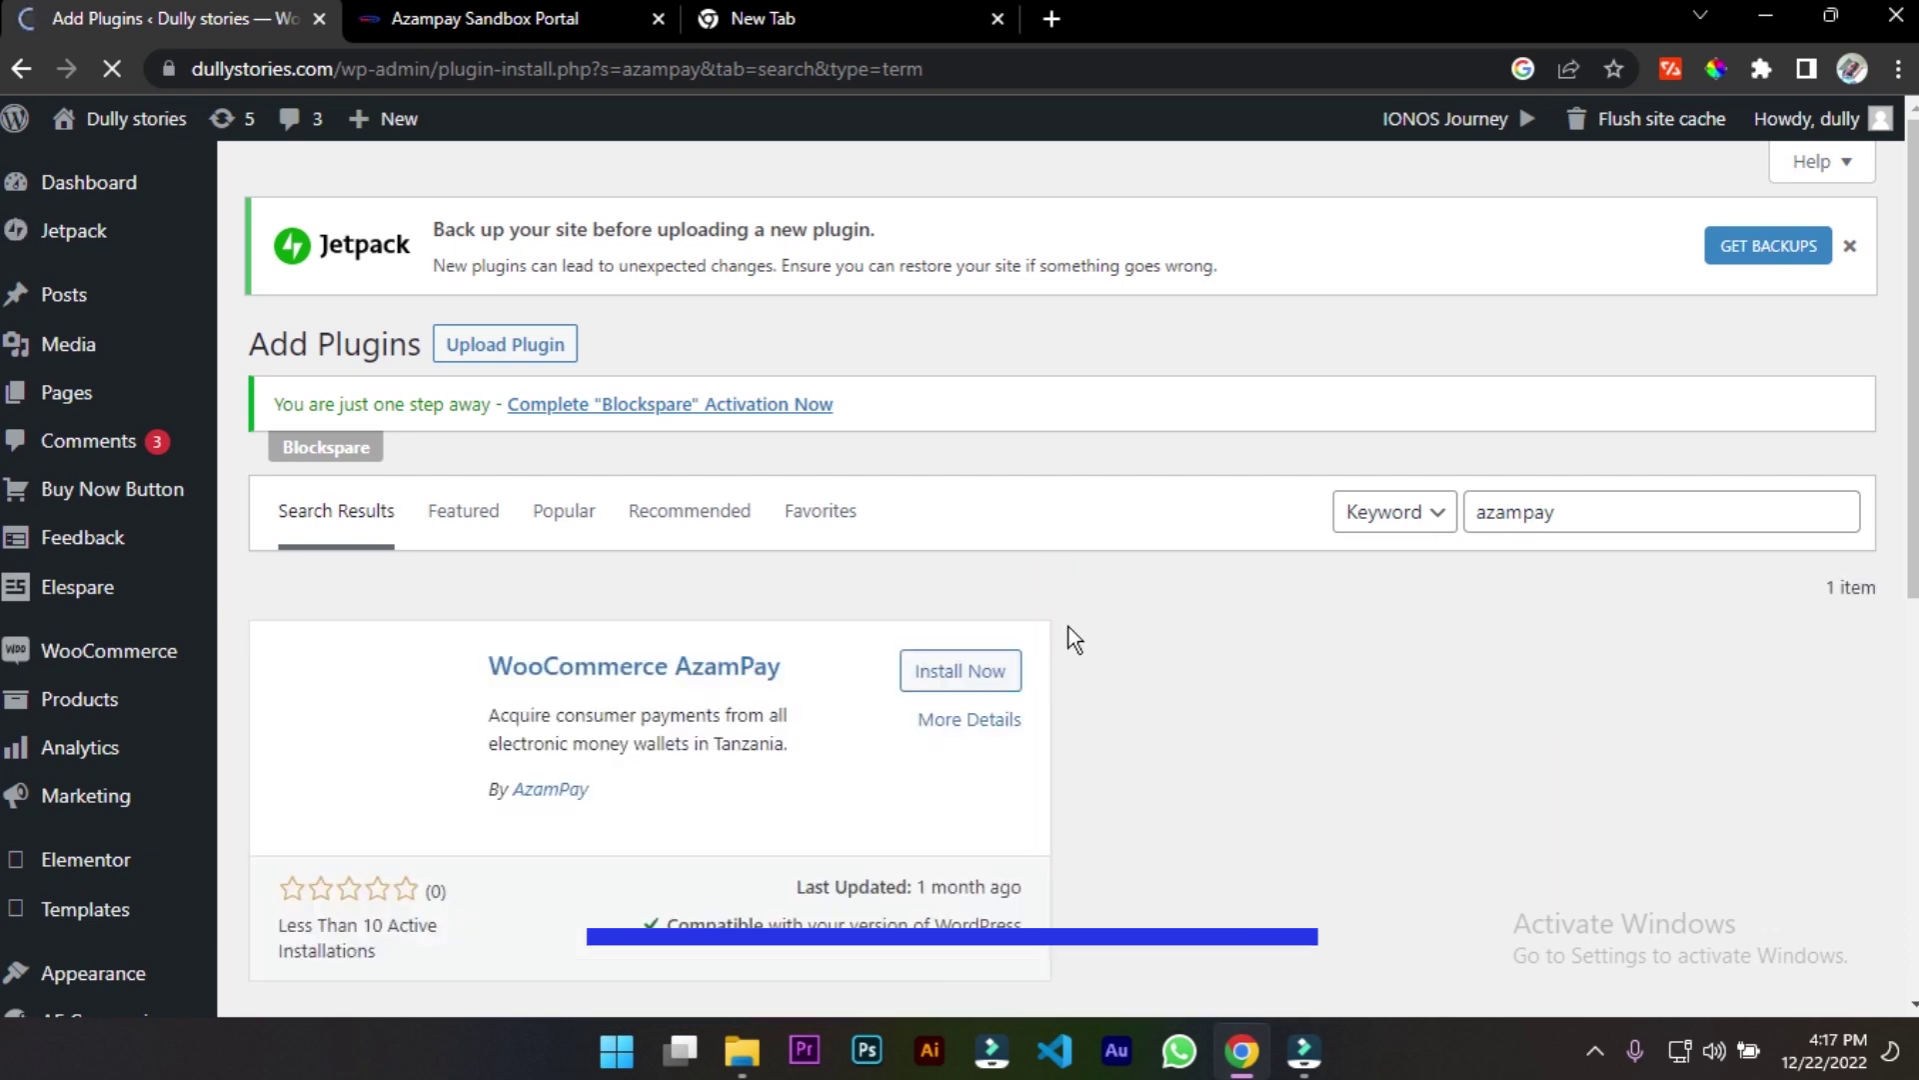
# Examine the WooCommerce AzamPay plugin's rating, active installations, last update and WordPress compatibility
pyautogui.scroll(-1, 985, 613)
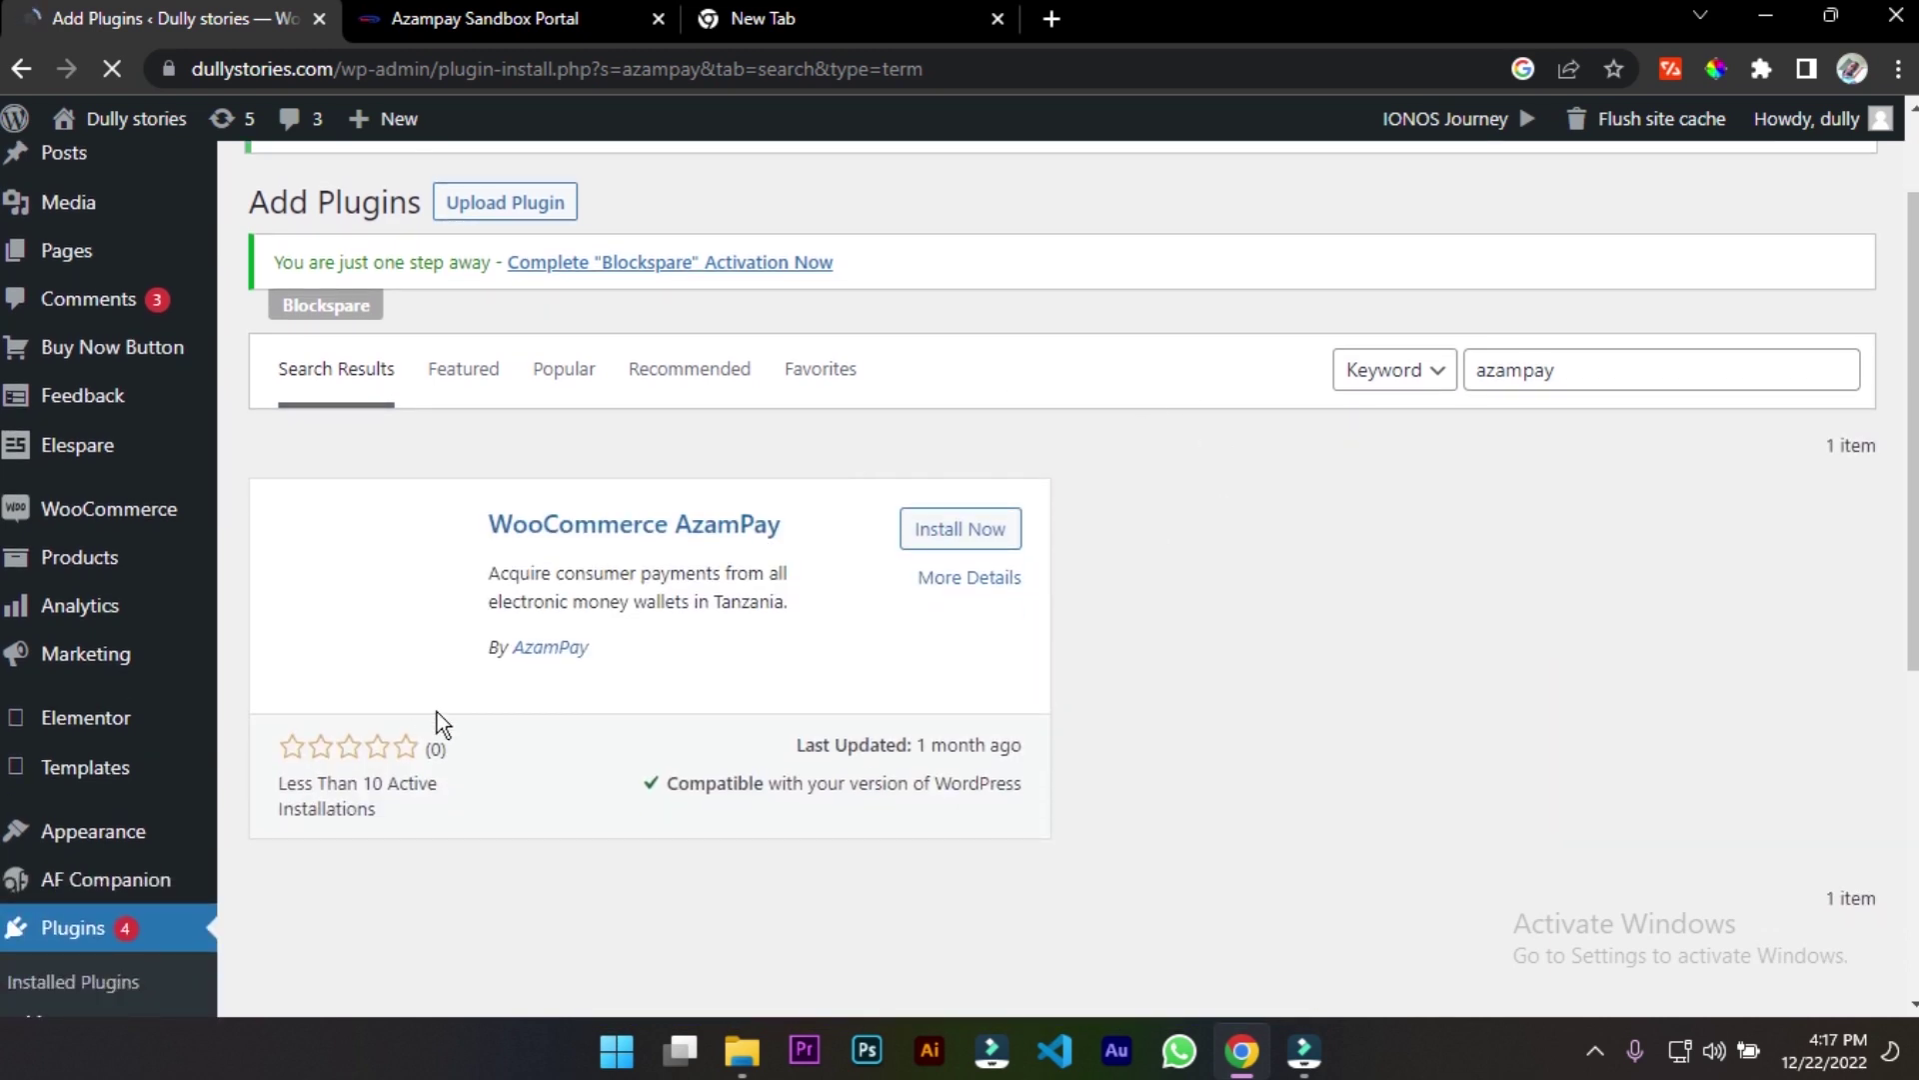
pyautogui.click(381, 805)
pyautogui.click(399, 745)
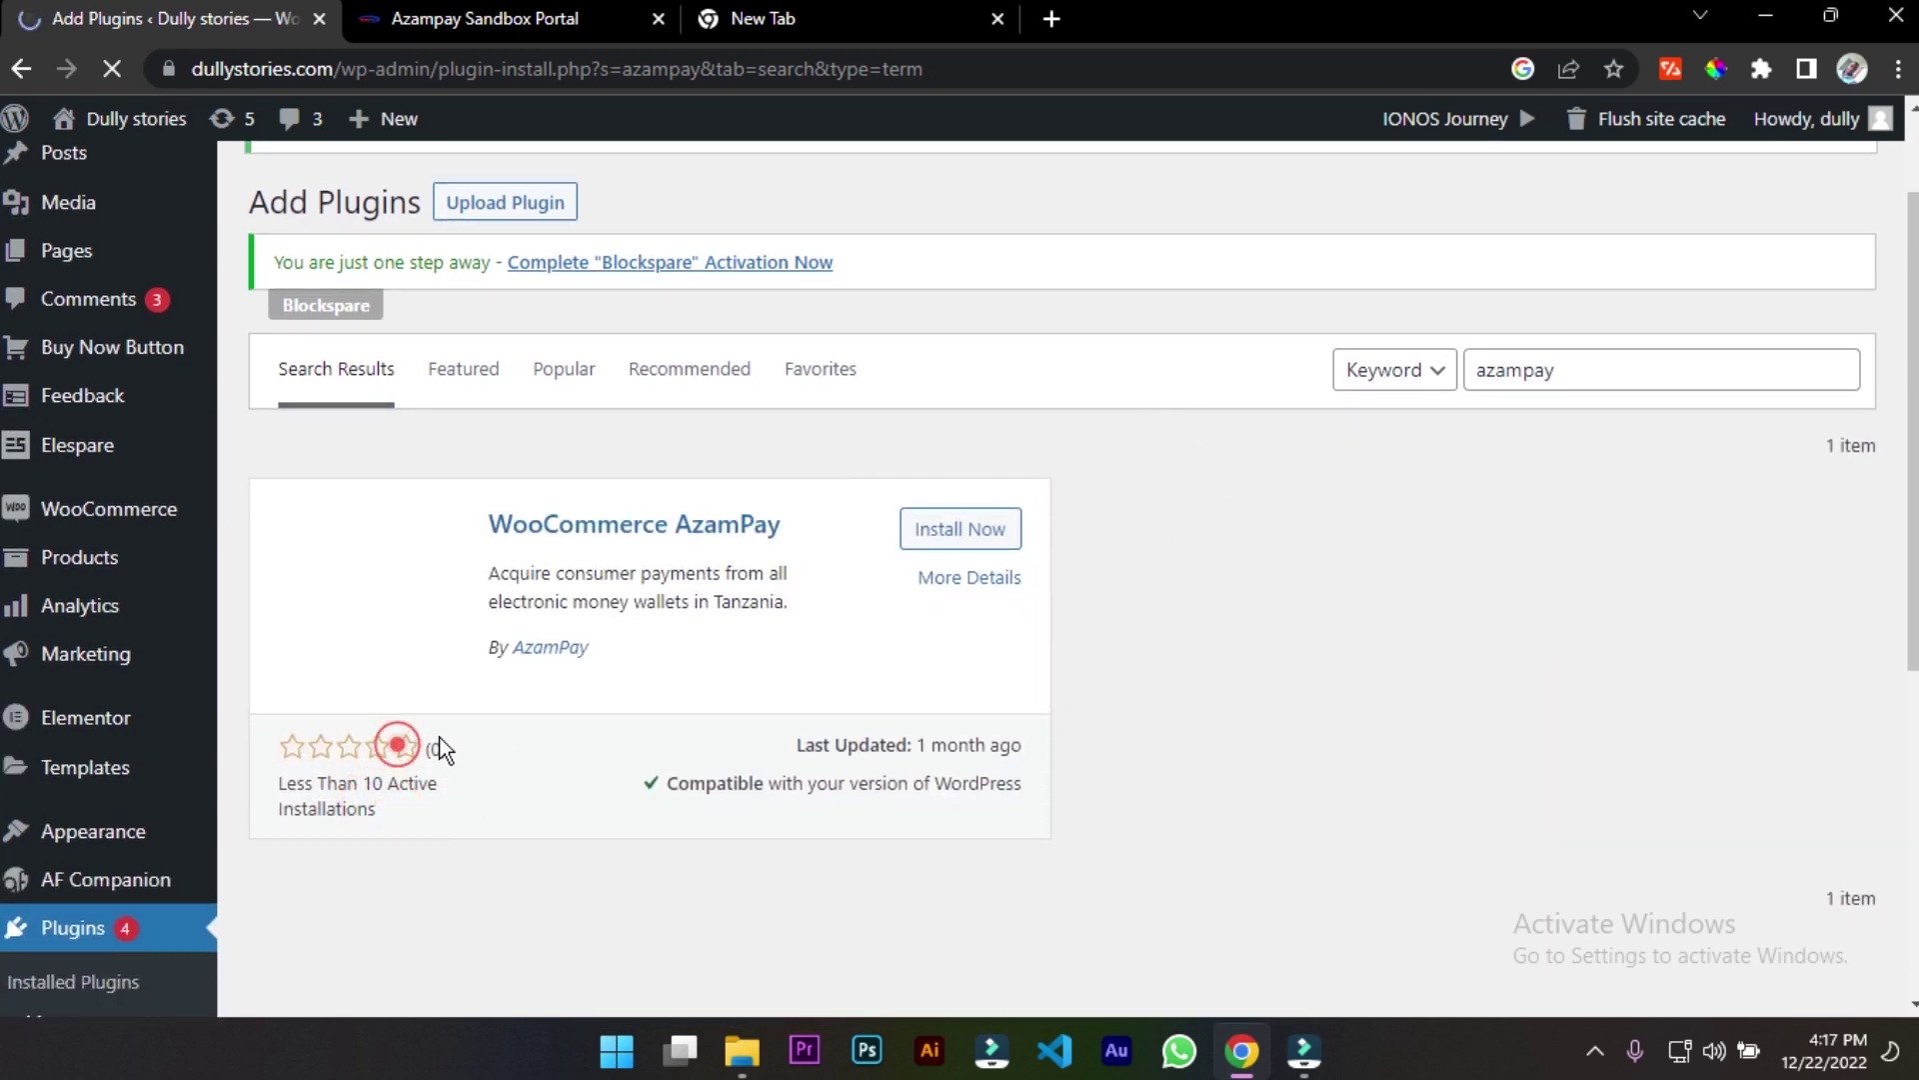
pyautogui.moveTo(382, 785); pyautogui.dragTo(419, 785)
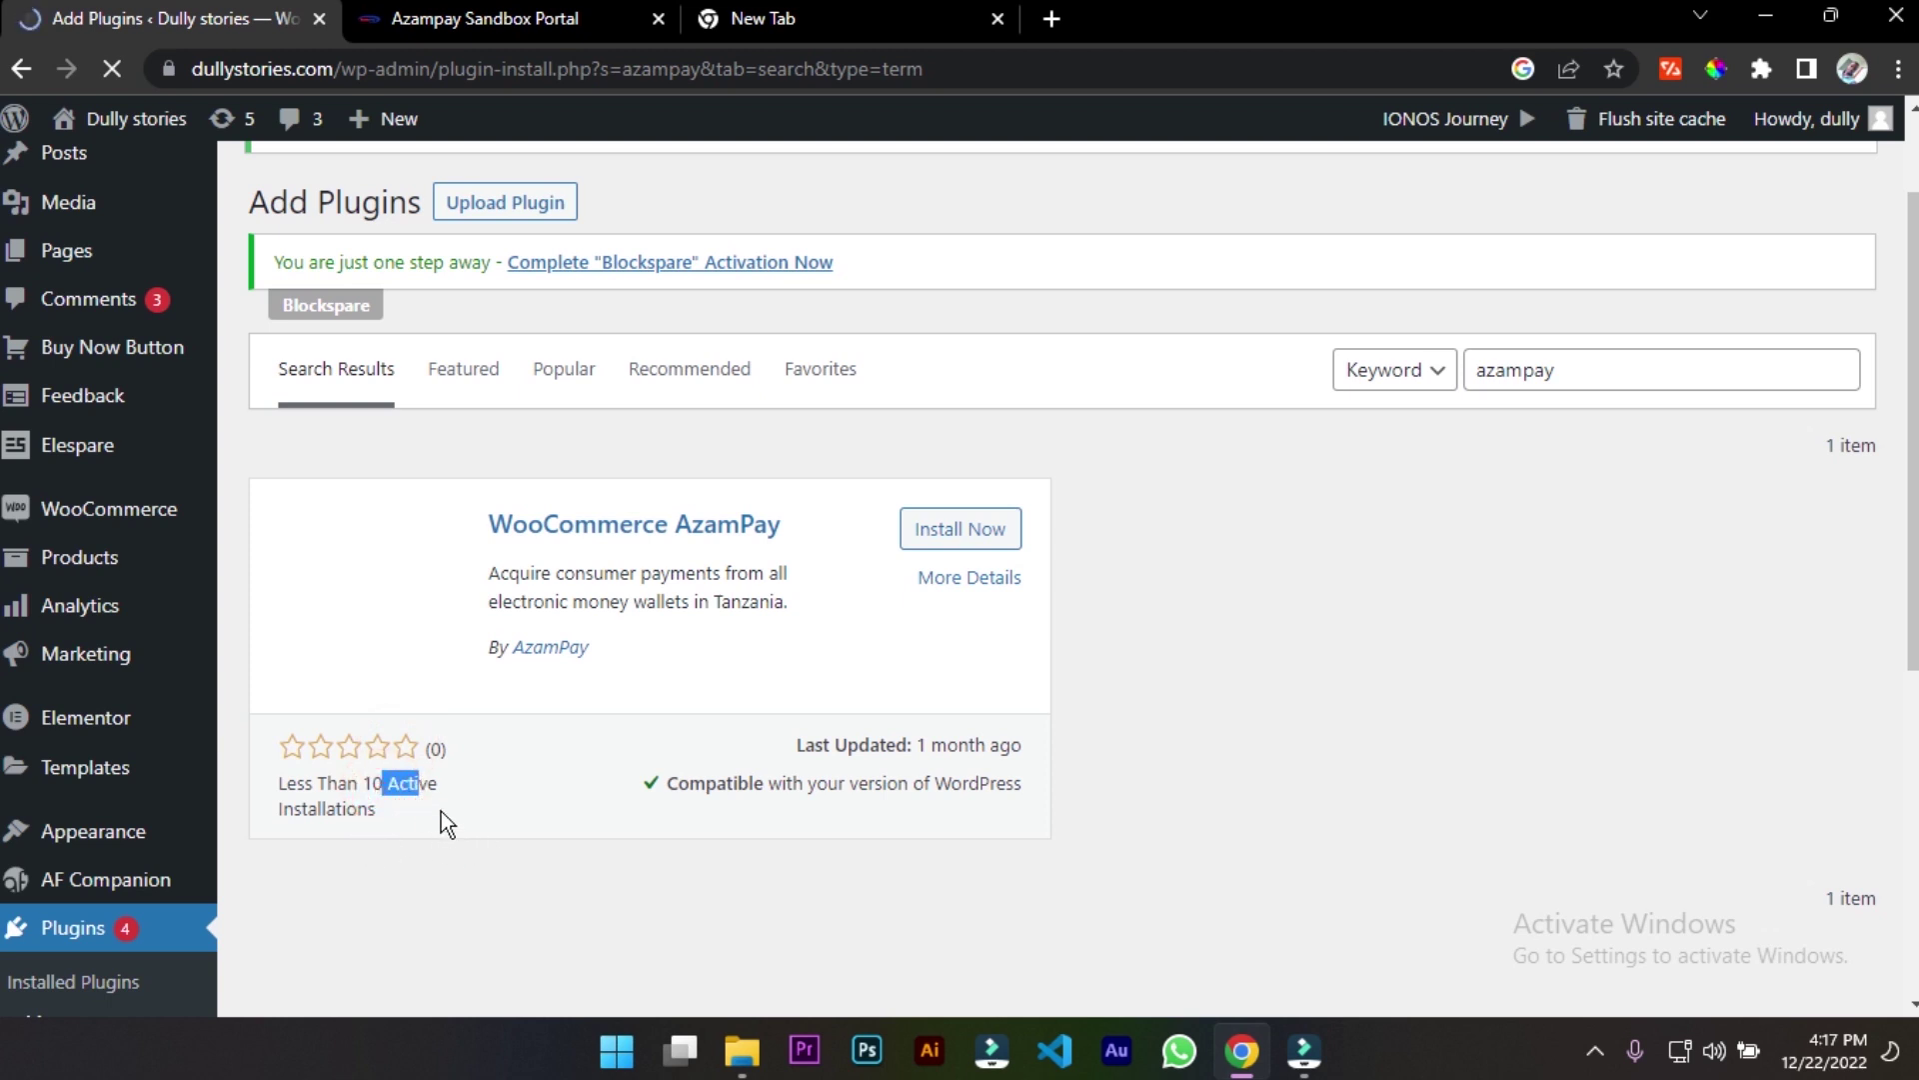
pyautogui.moveTo(934, 778); pyautogui.dragTo(962, 782)
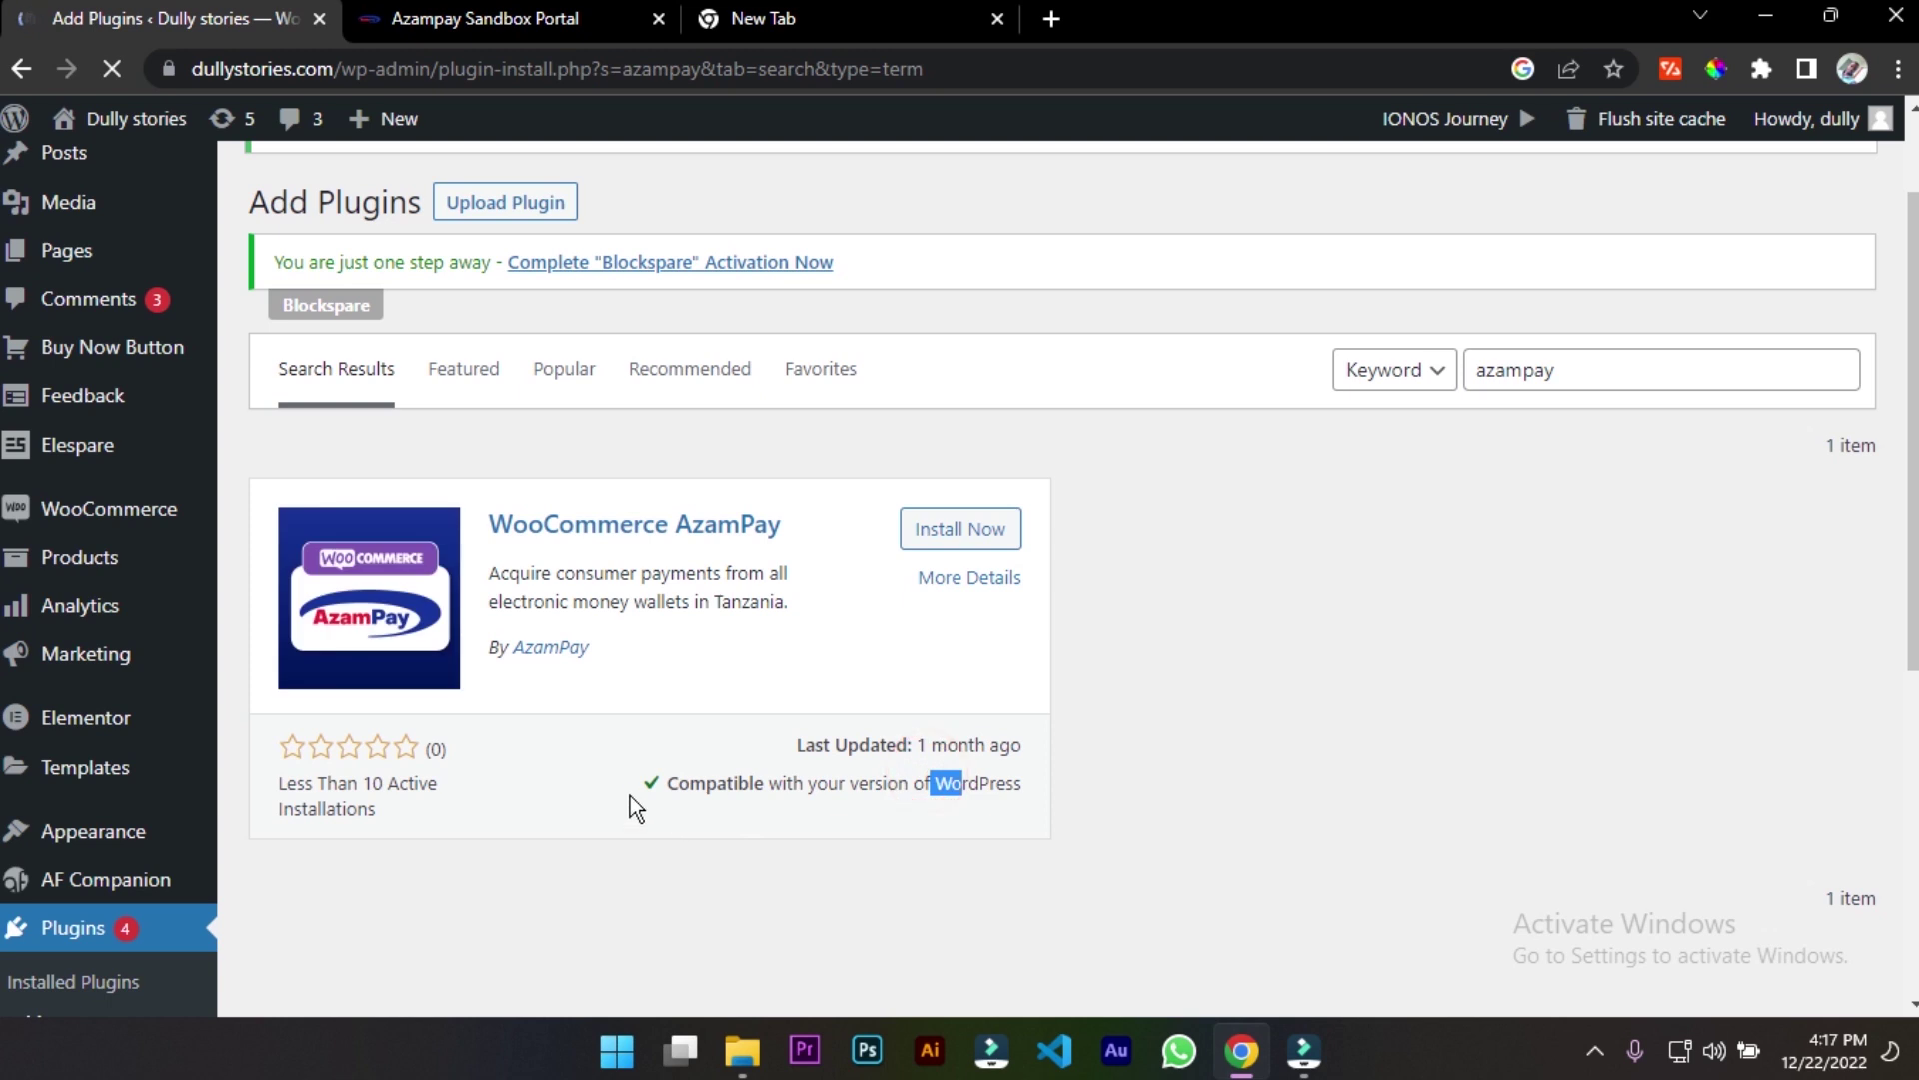
pyautogui.click(540, 785)
pyautogui.scroll(-1, 850, 682)
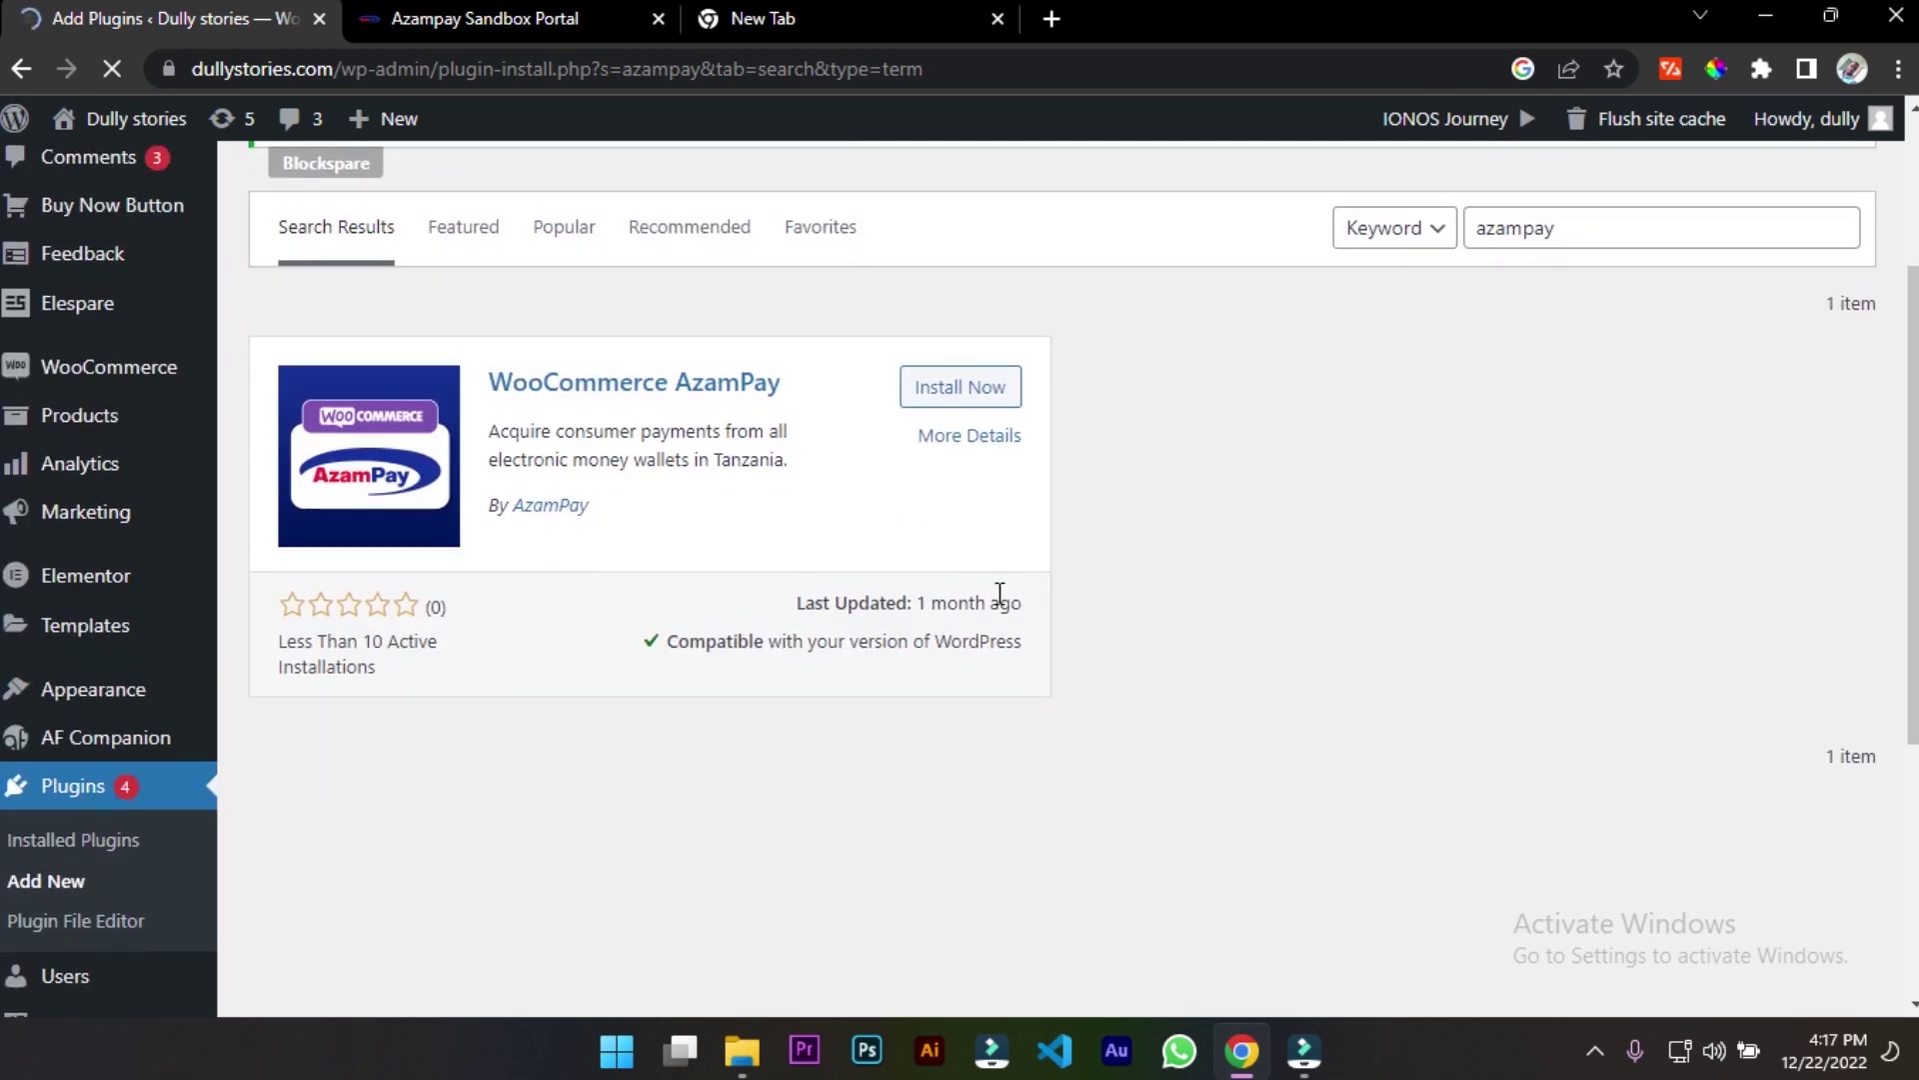
pyautogui.click(360, 603)
pyautogui.click(336, 600)
# Install and activate the WooCommerce AzamPay plugin
pyautogui.click(928, 390)
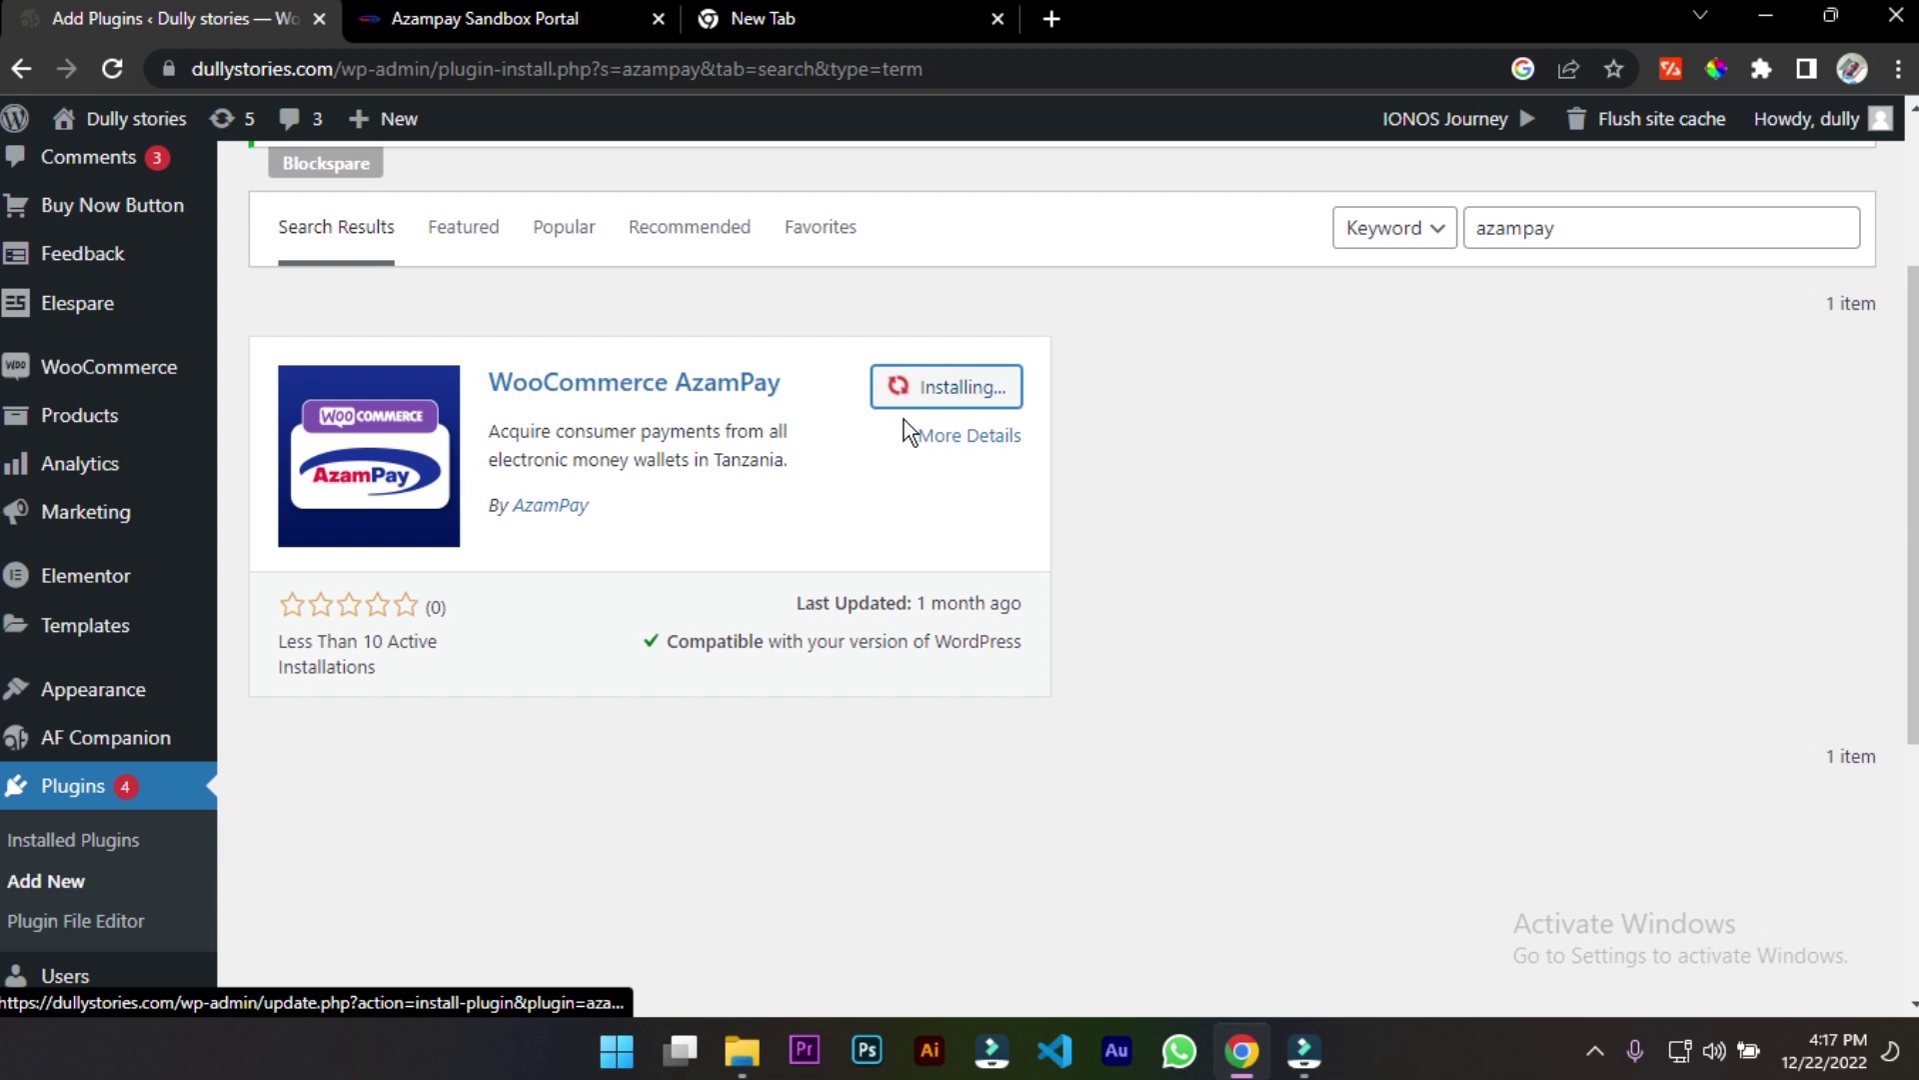
pyautogui.moveTo(663, 662); pyautogui.dragTo(765, 641)
pyautogui.click(660, 665)
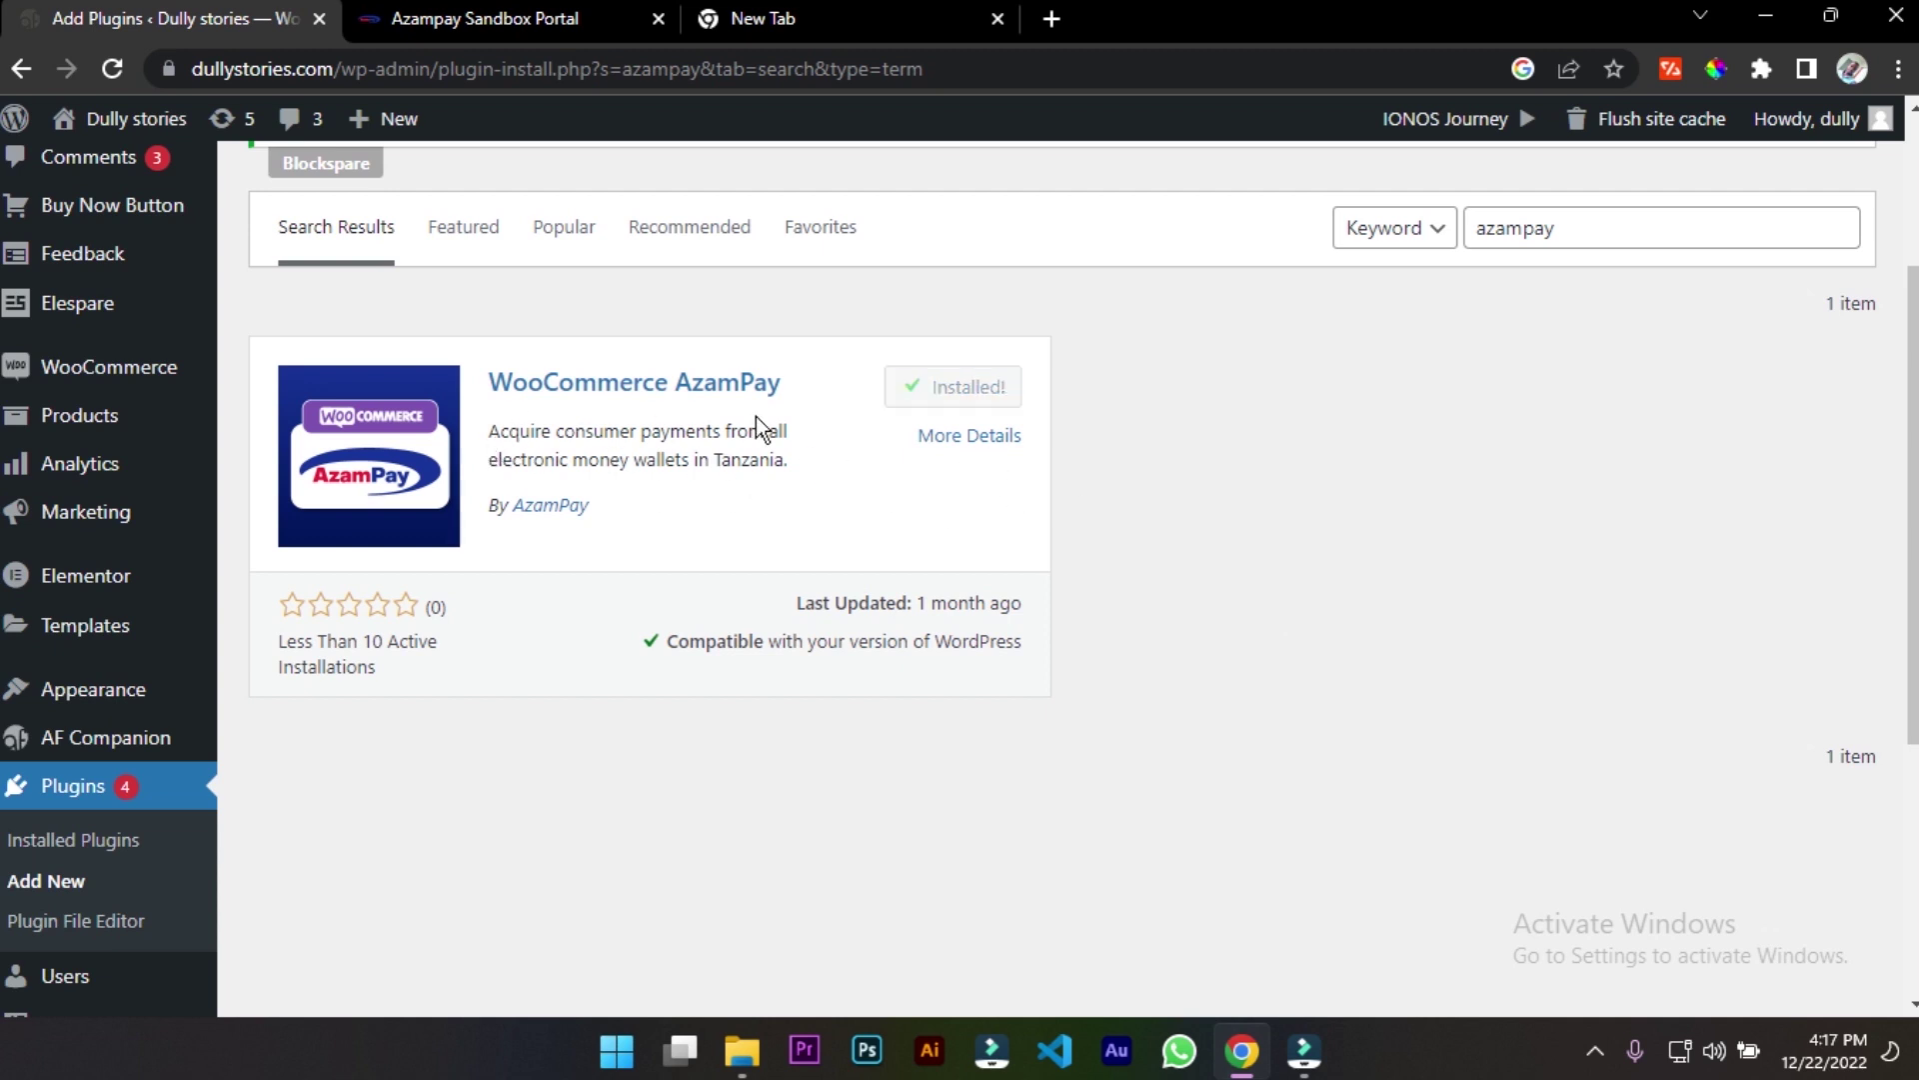
pyautogui.click(980, 381)
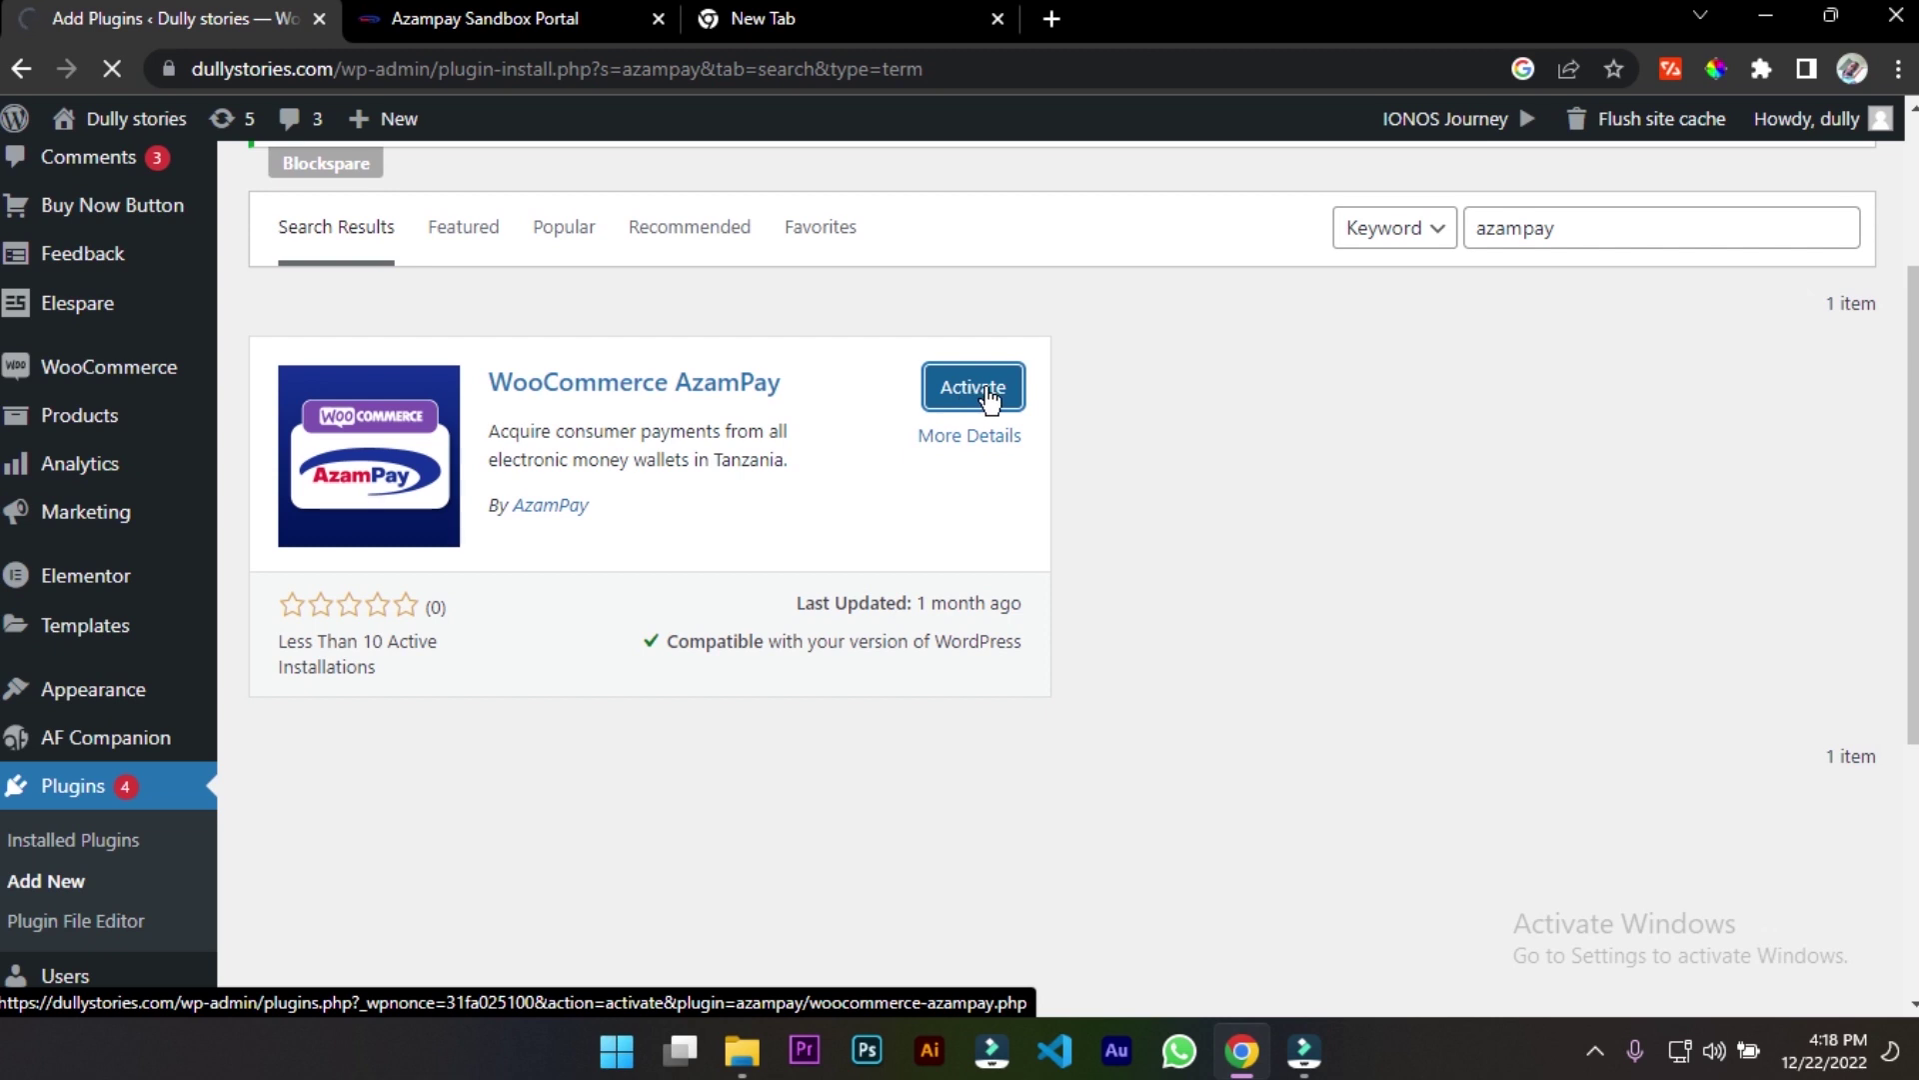
pyautogui.moveTo(81, 377)
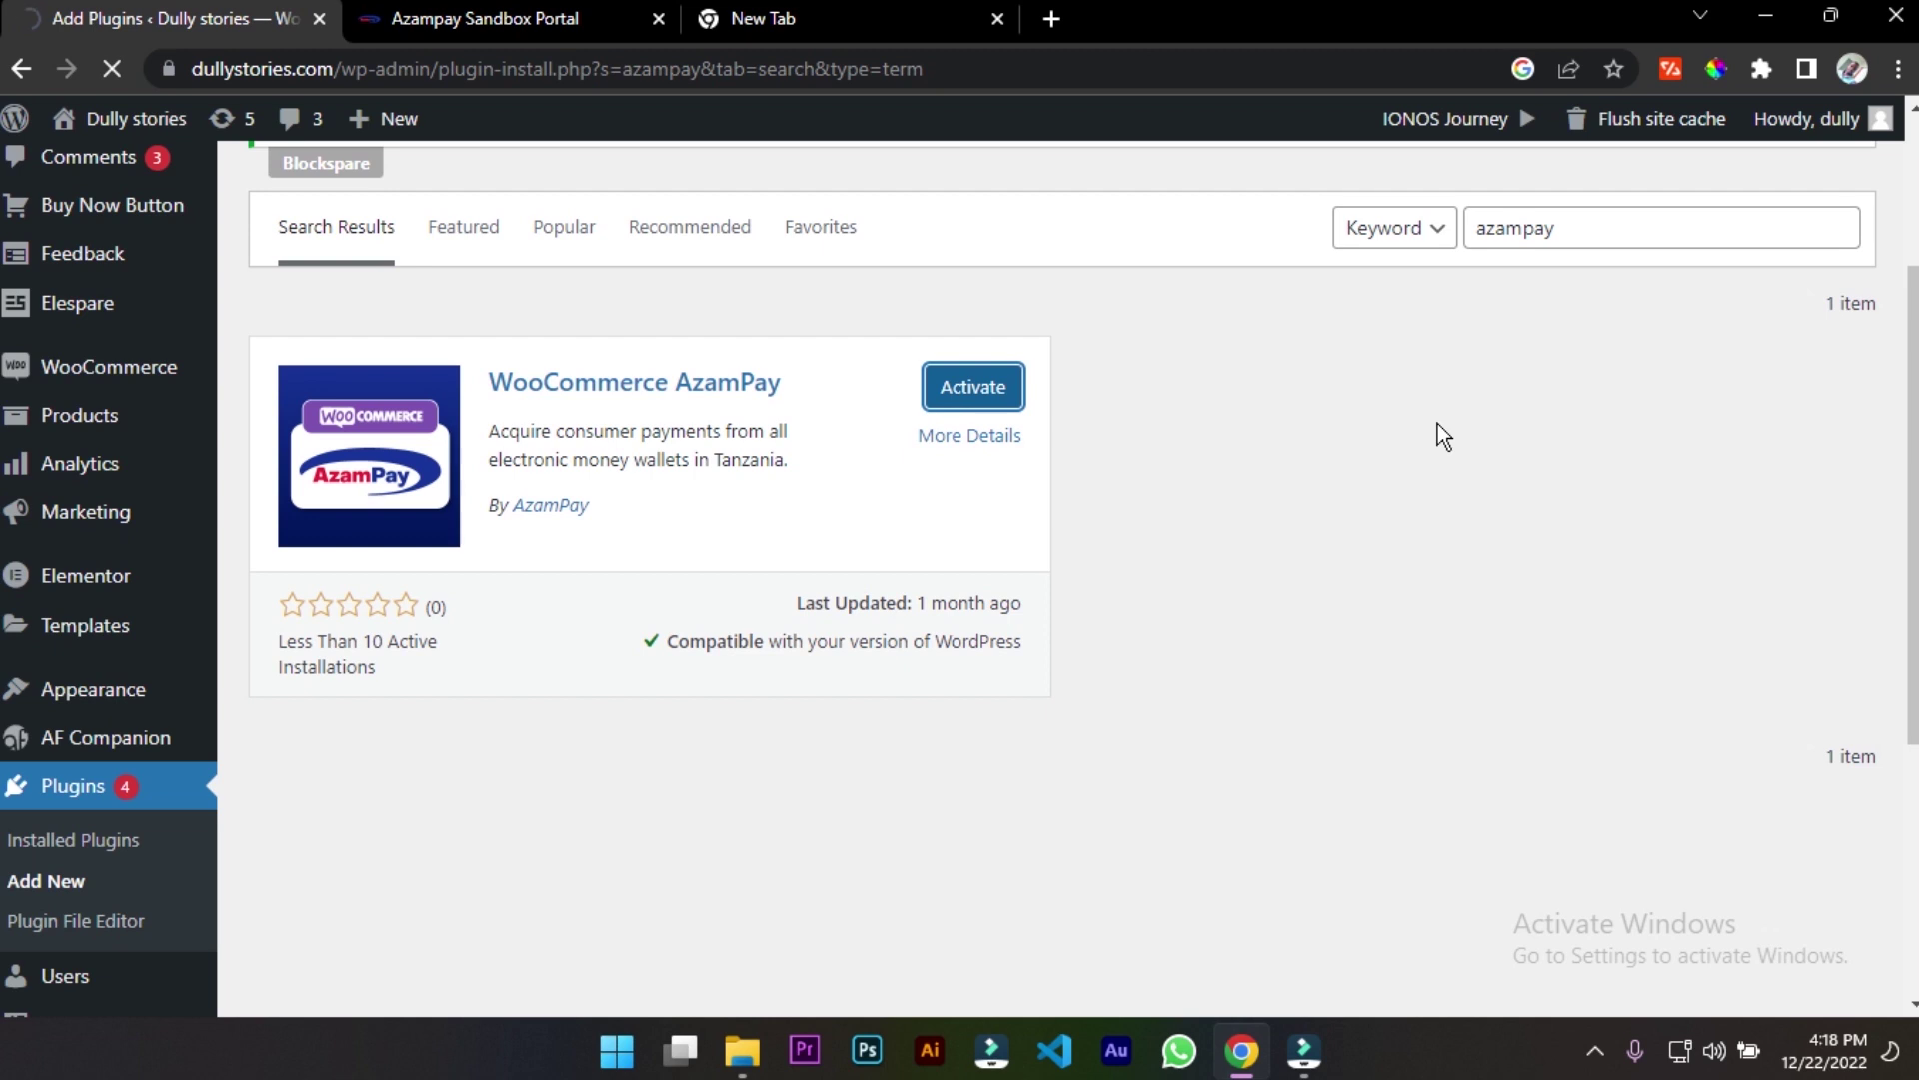
# Open the WooCommerce settings page and close the empty browser tab
pyautogui.scroll(-5, 716, 621)
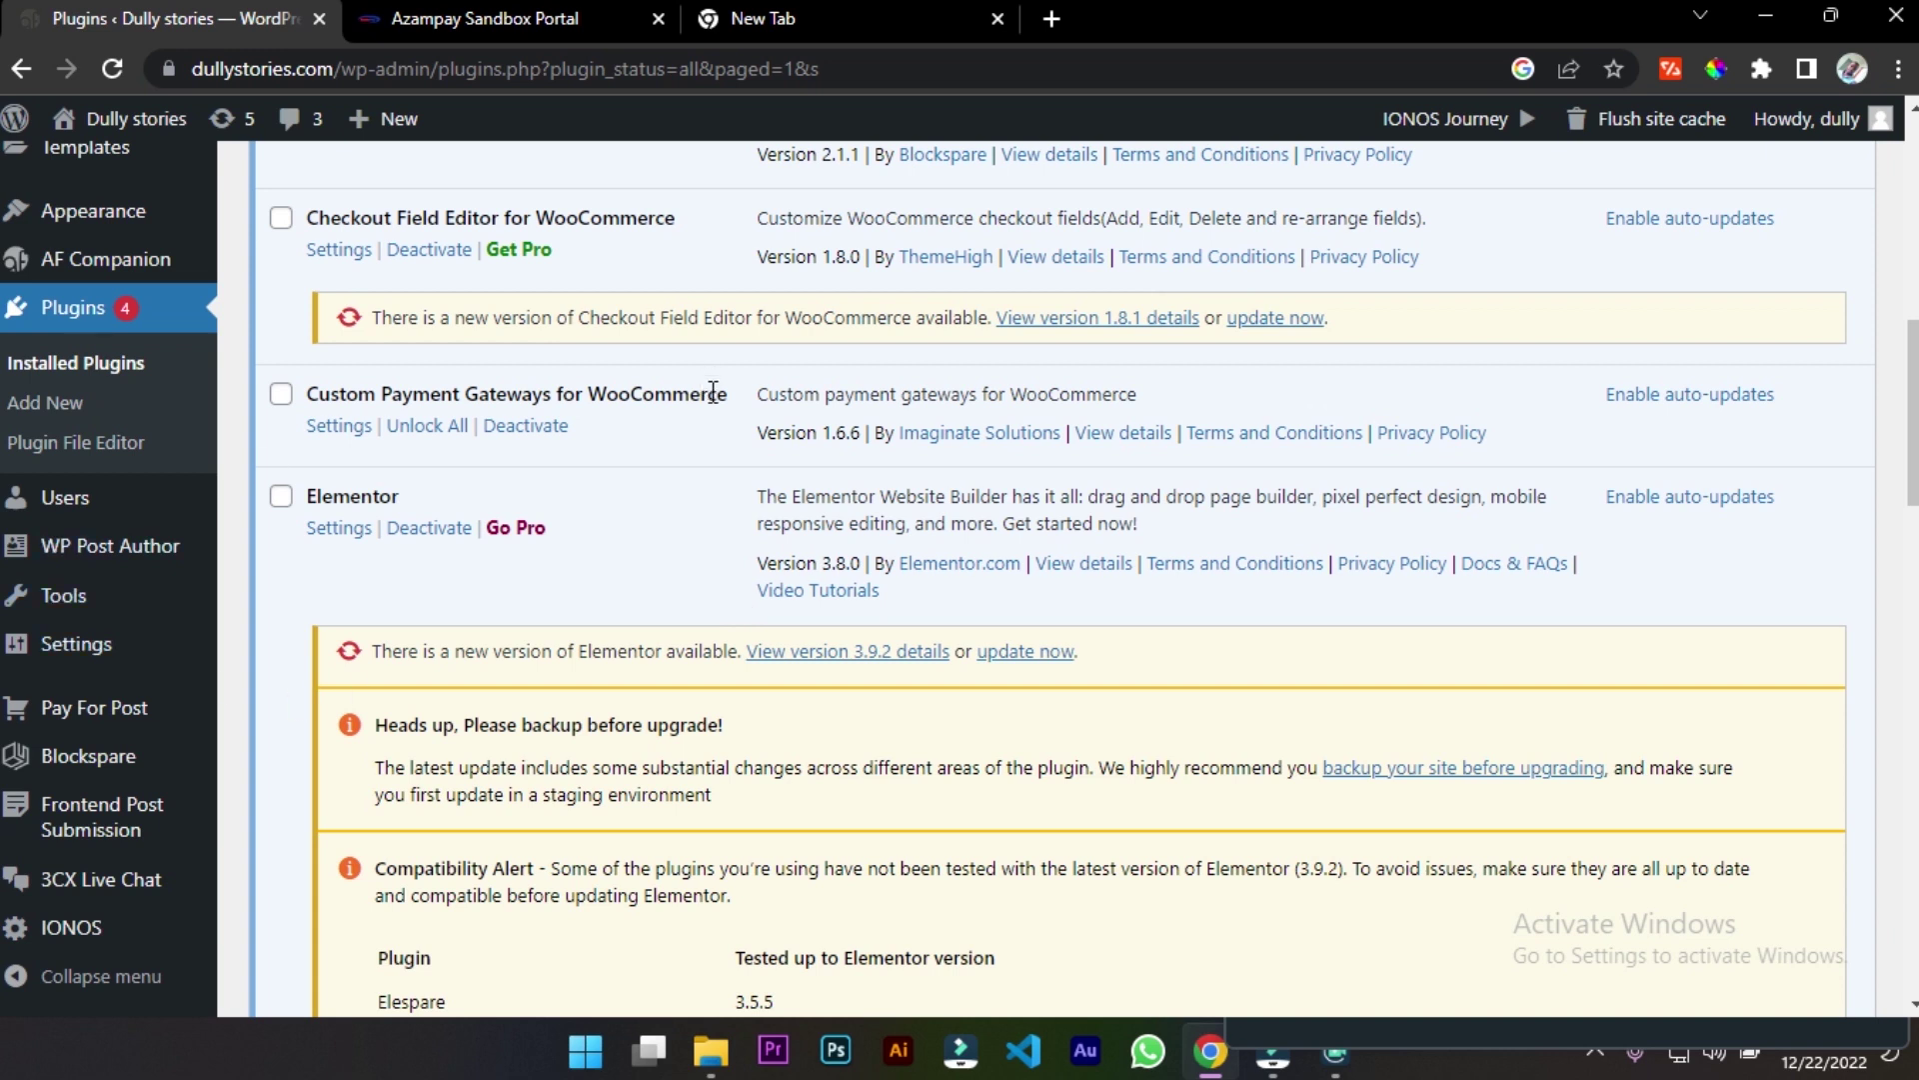
pyautogui.scroll(-12, 213, 697)
pyautogui.scroll(5, 200, 700)
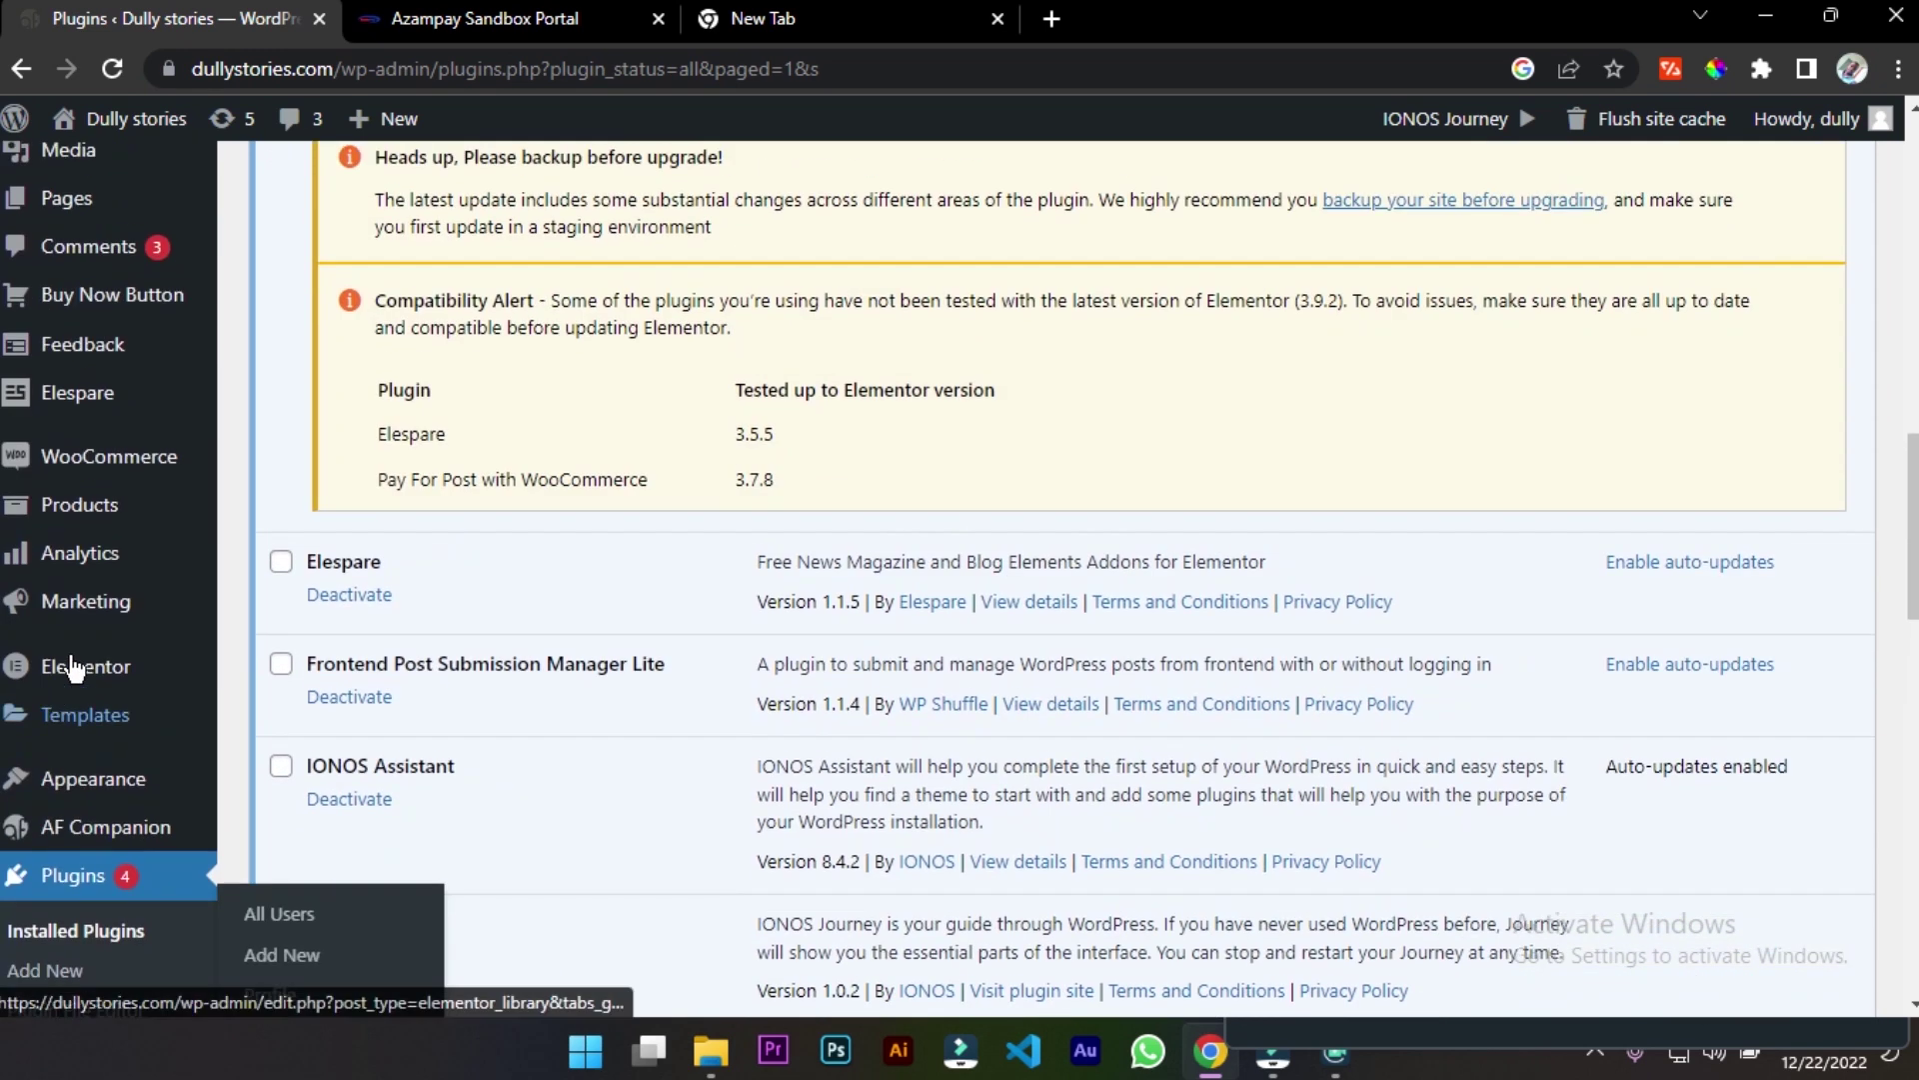
pyautogui.moveTo(155, 470)
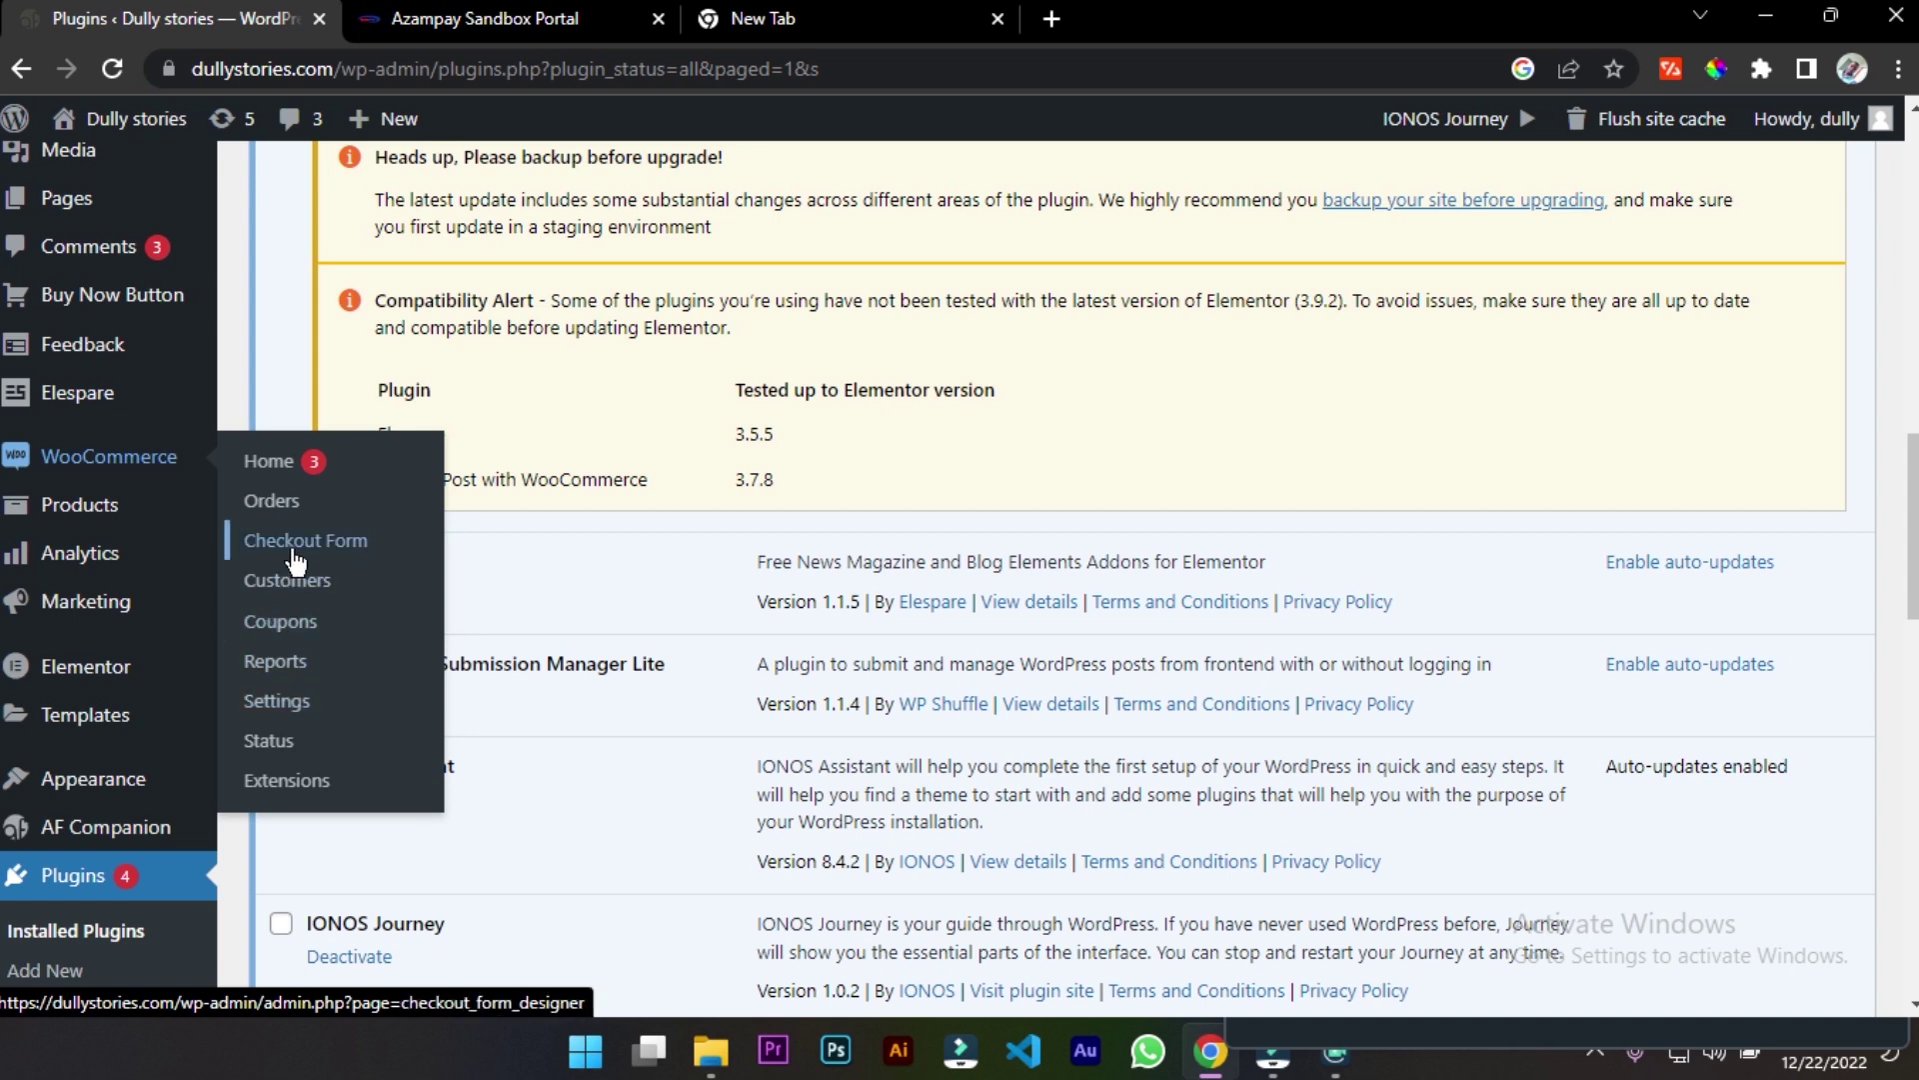
pyautogui.click(314, 699)
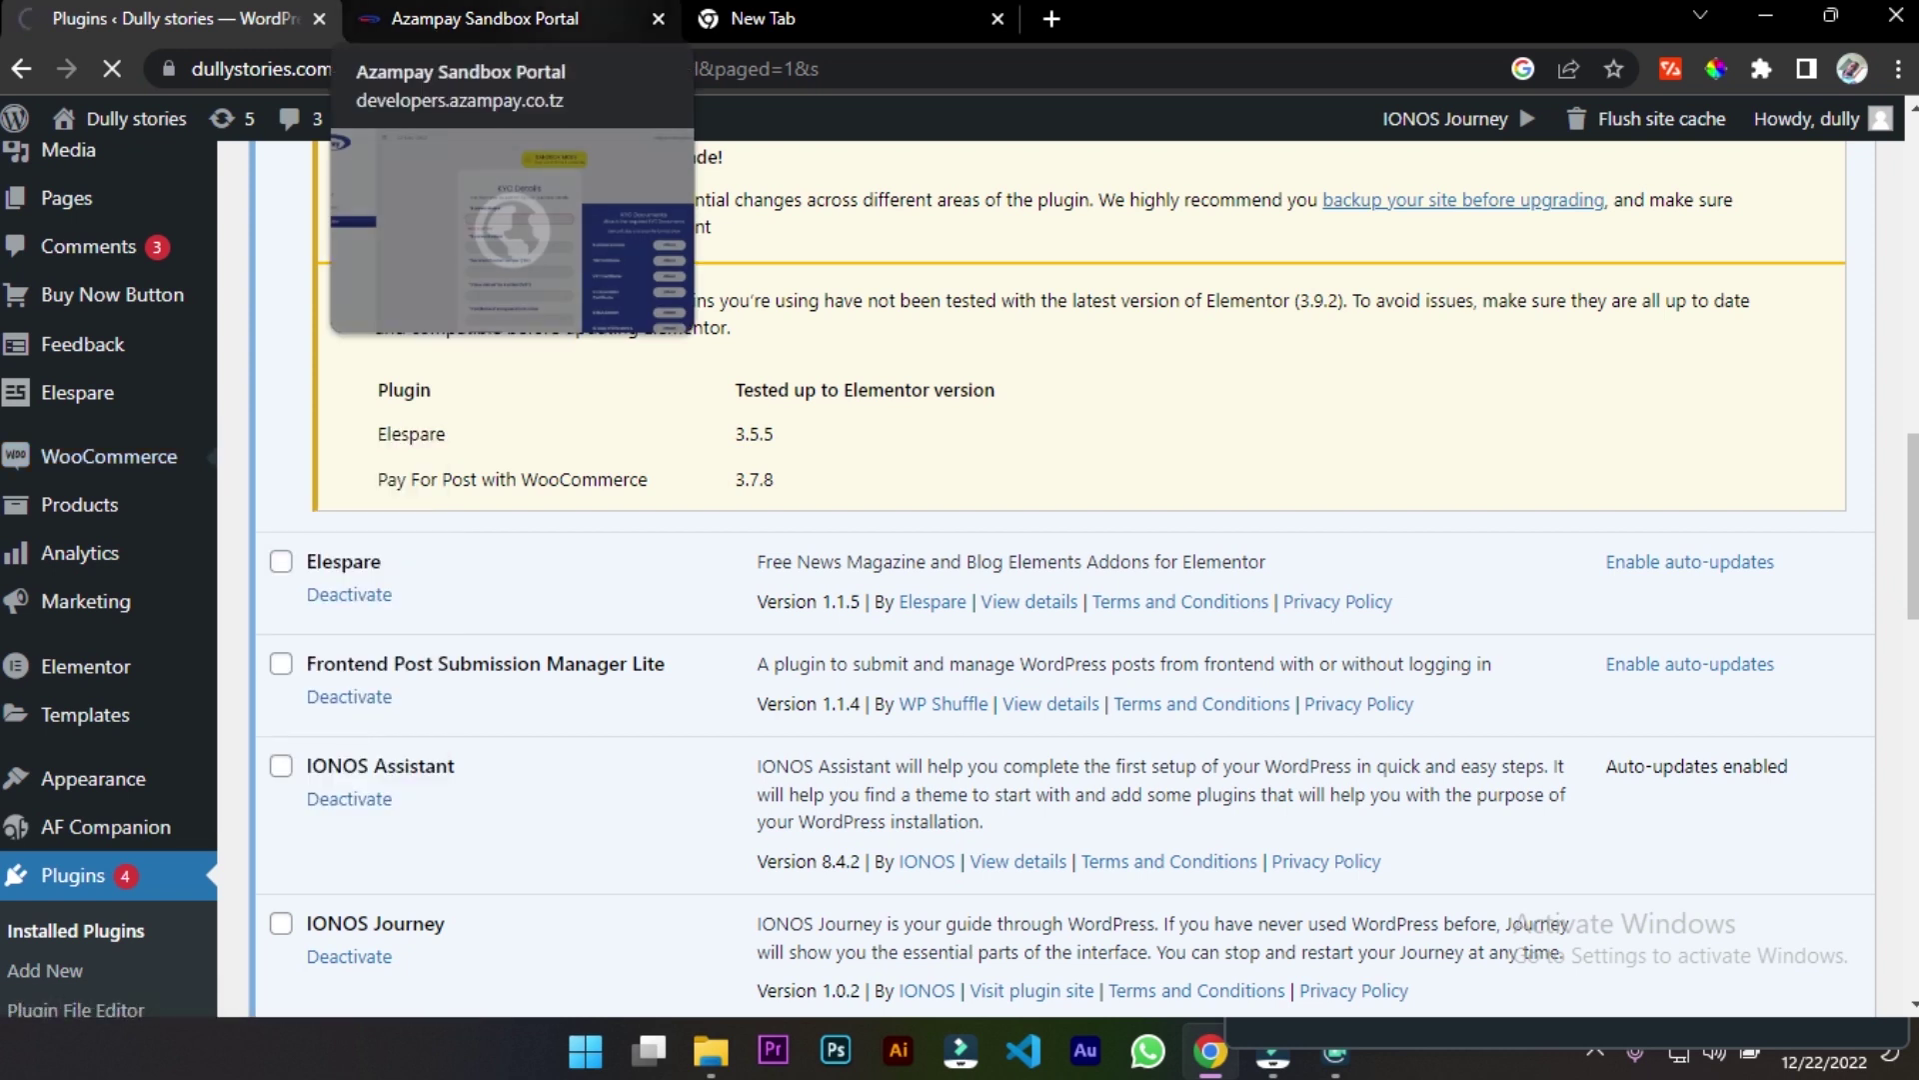
pyautogui.scroll(-12, 983, 352)
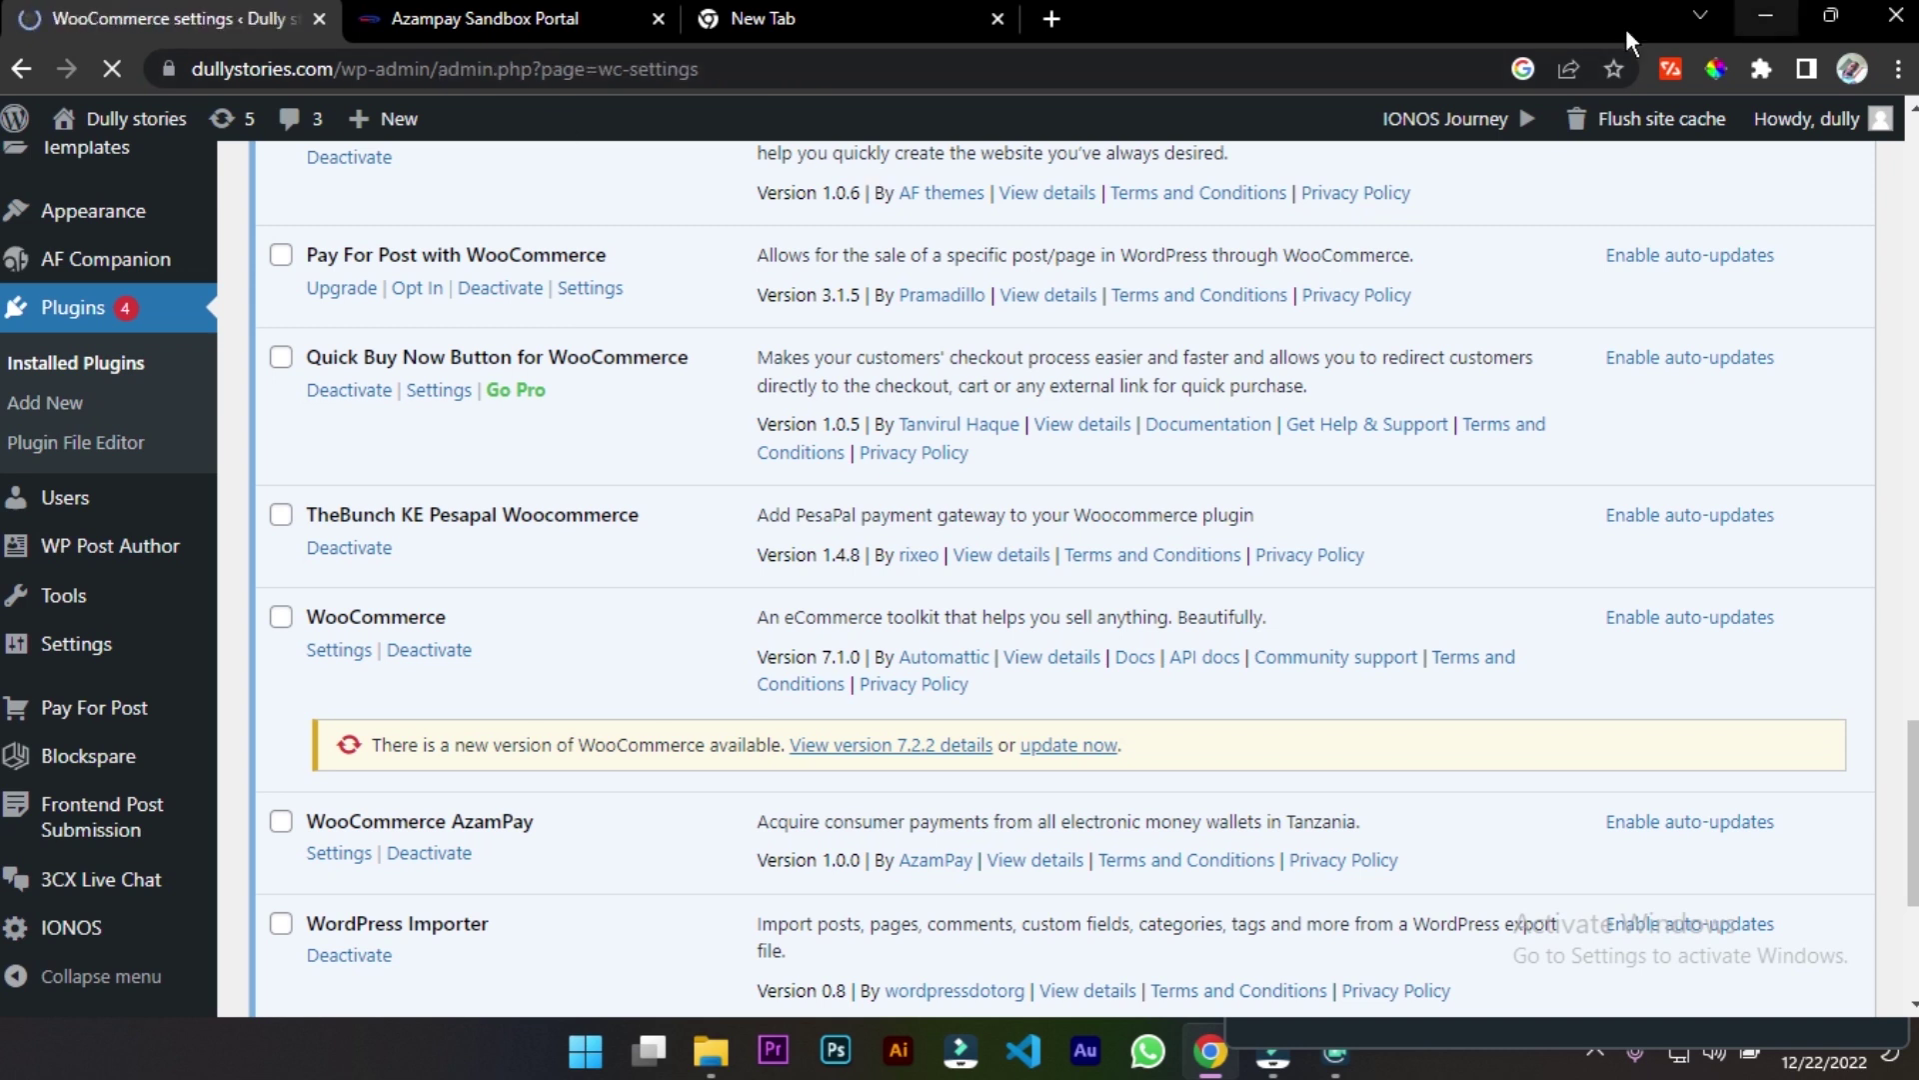
pyautogui.scroll(-4, 785, 444)
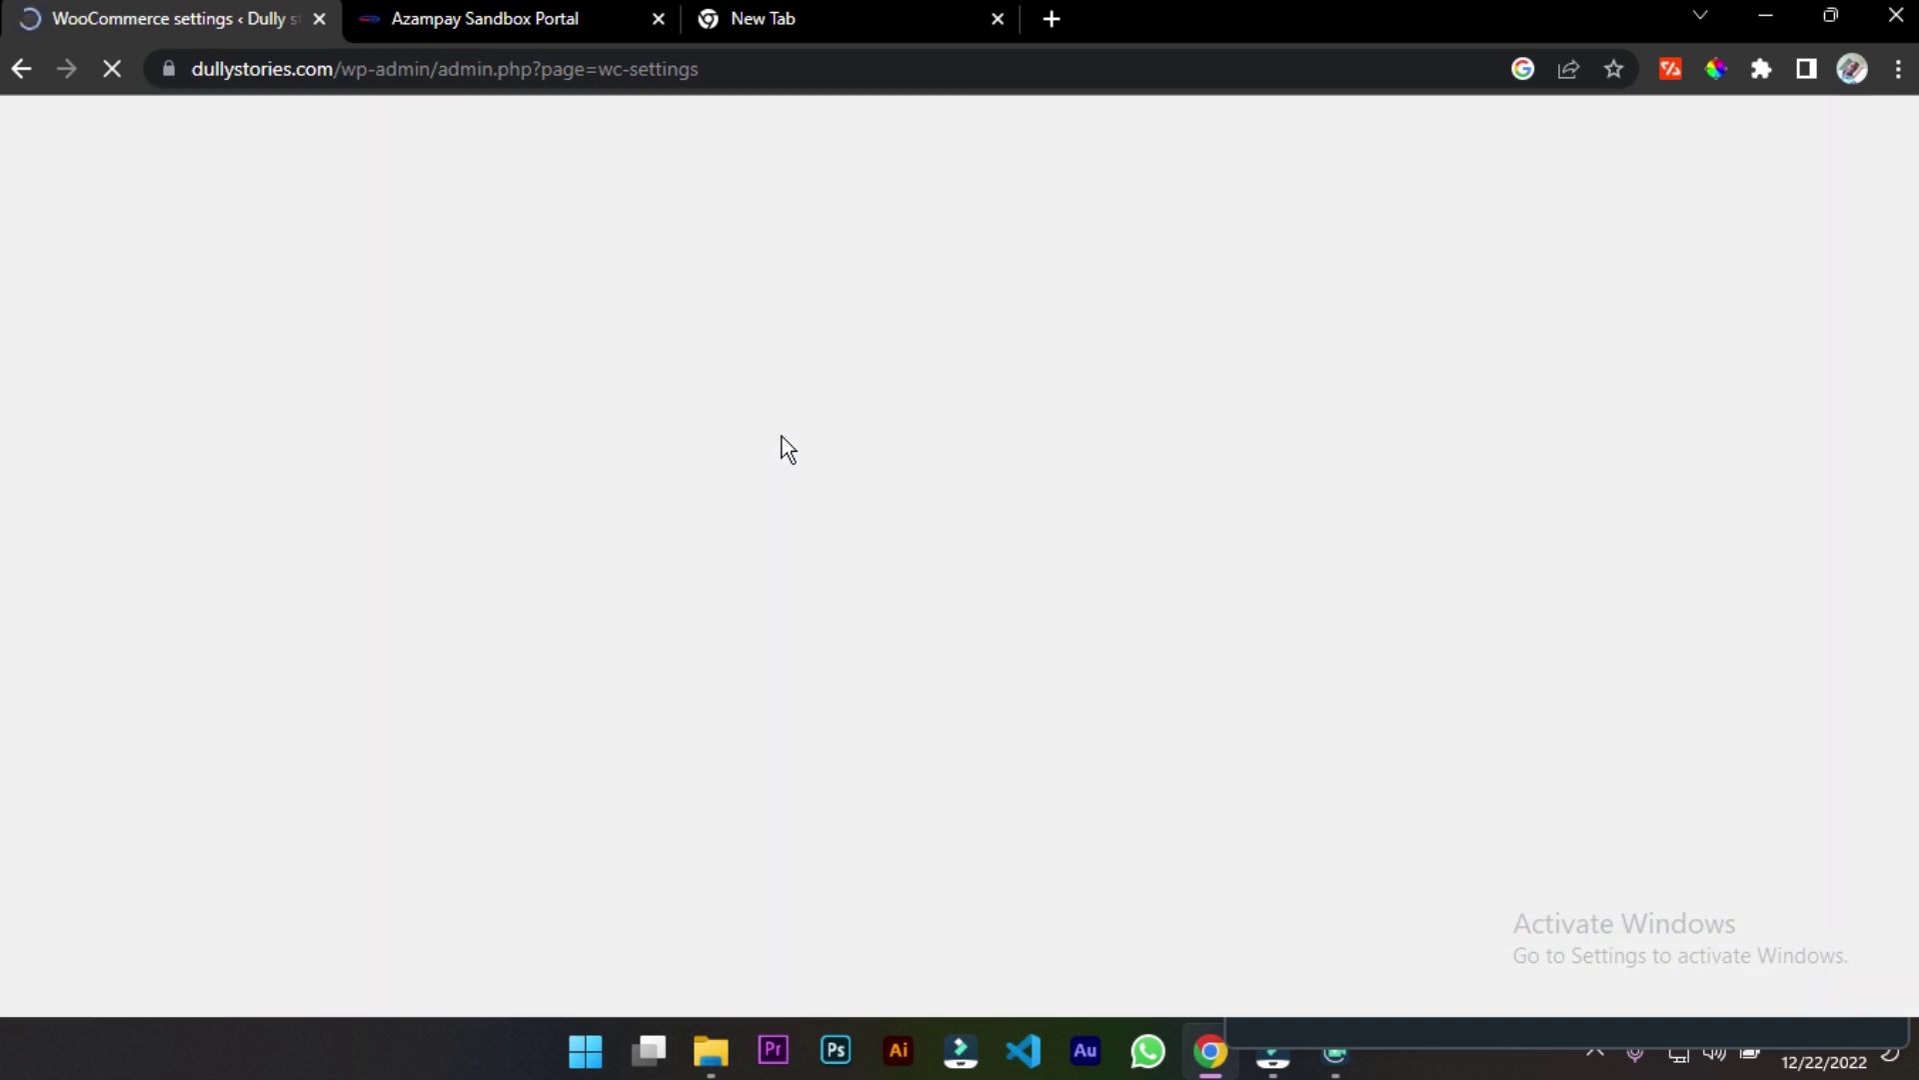
pyautogui.click(996, 20)
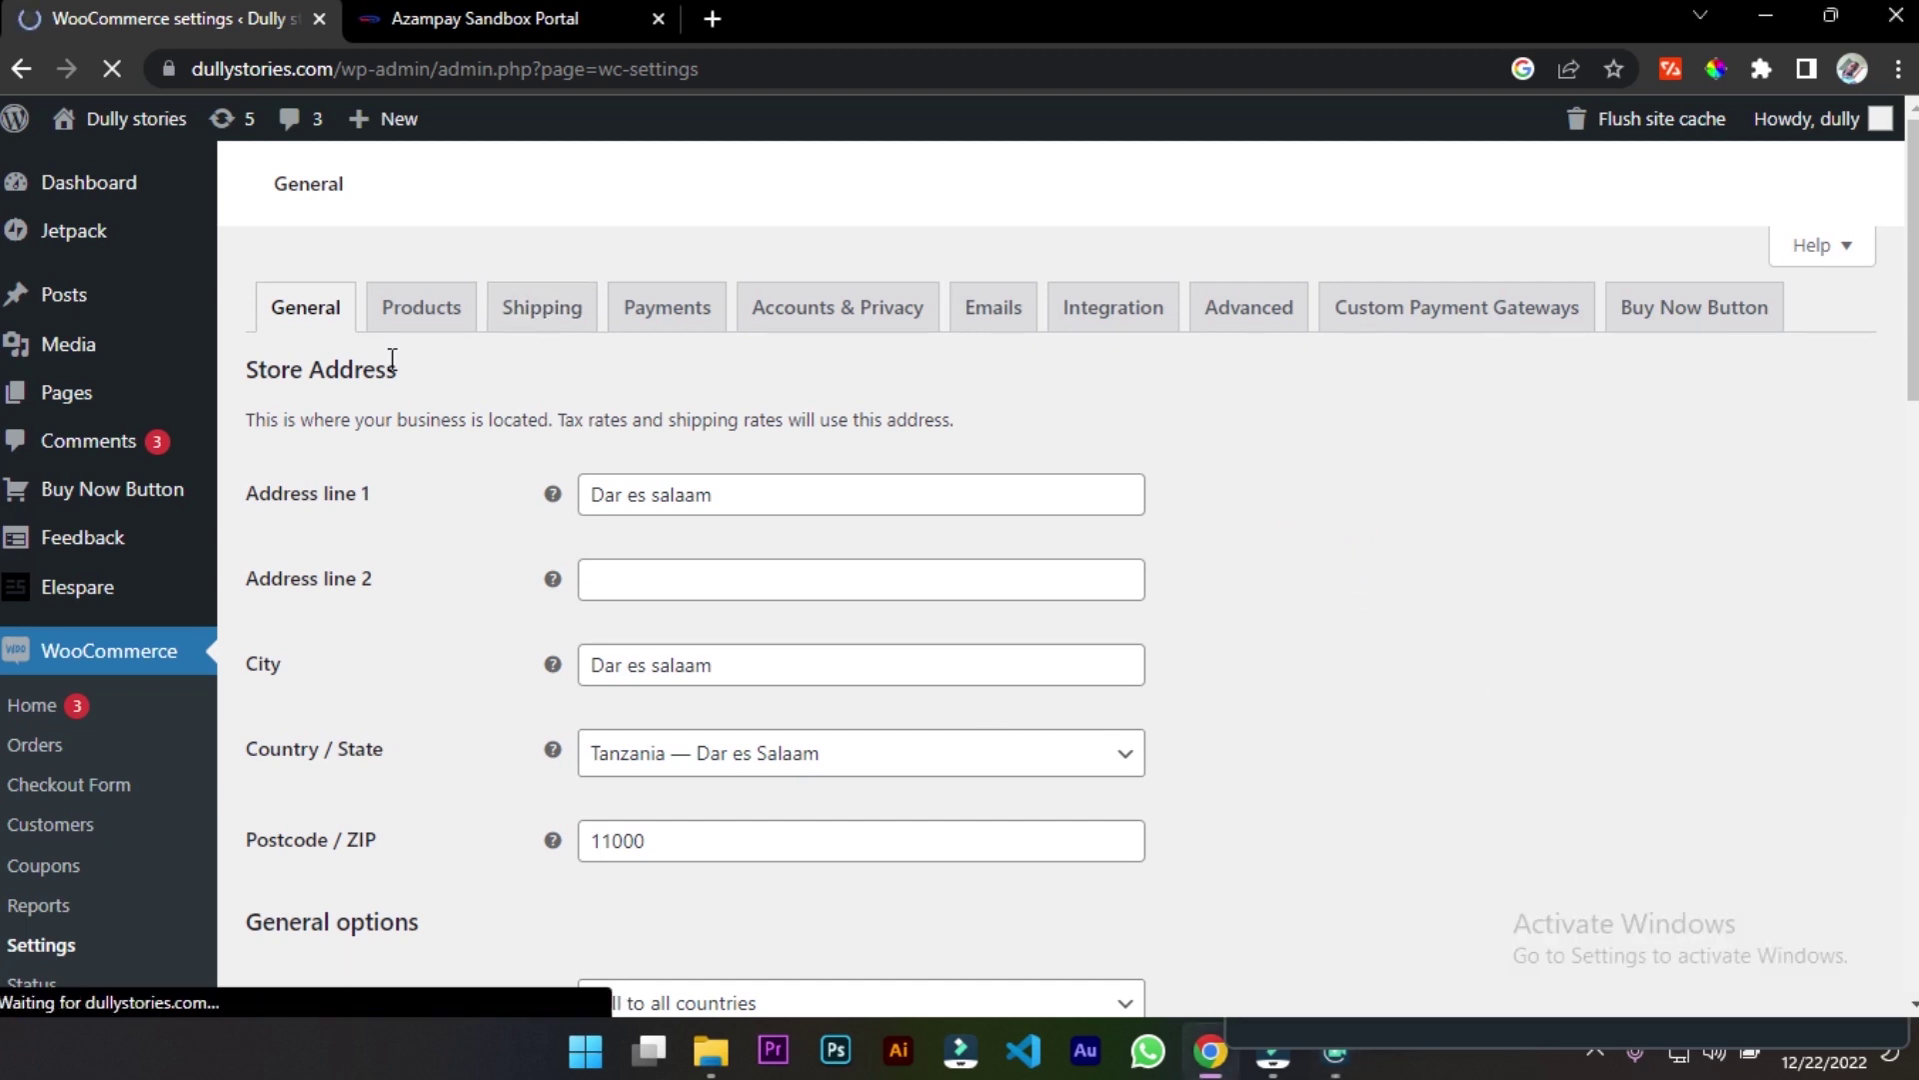
# Show the store's payment methods in the WooCommerce settings and find the AzamPay entry
pyautogui.click(670, 312)
pyautogui.click(672, 314)
pyautogui.click(674, 316)
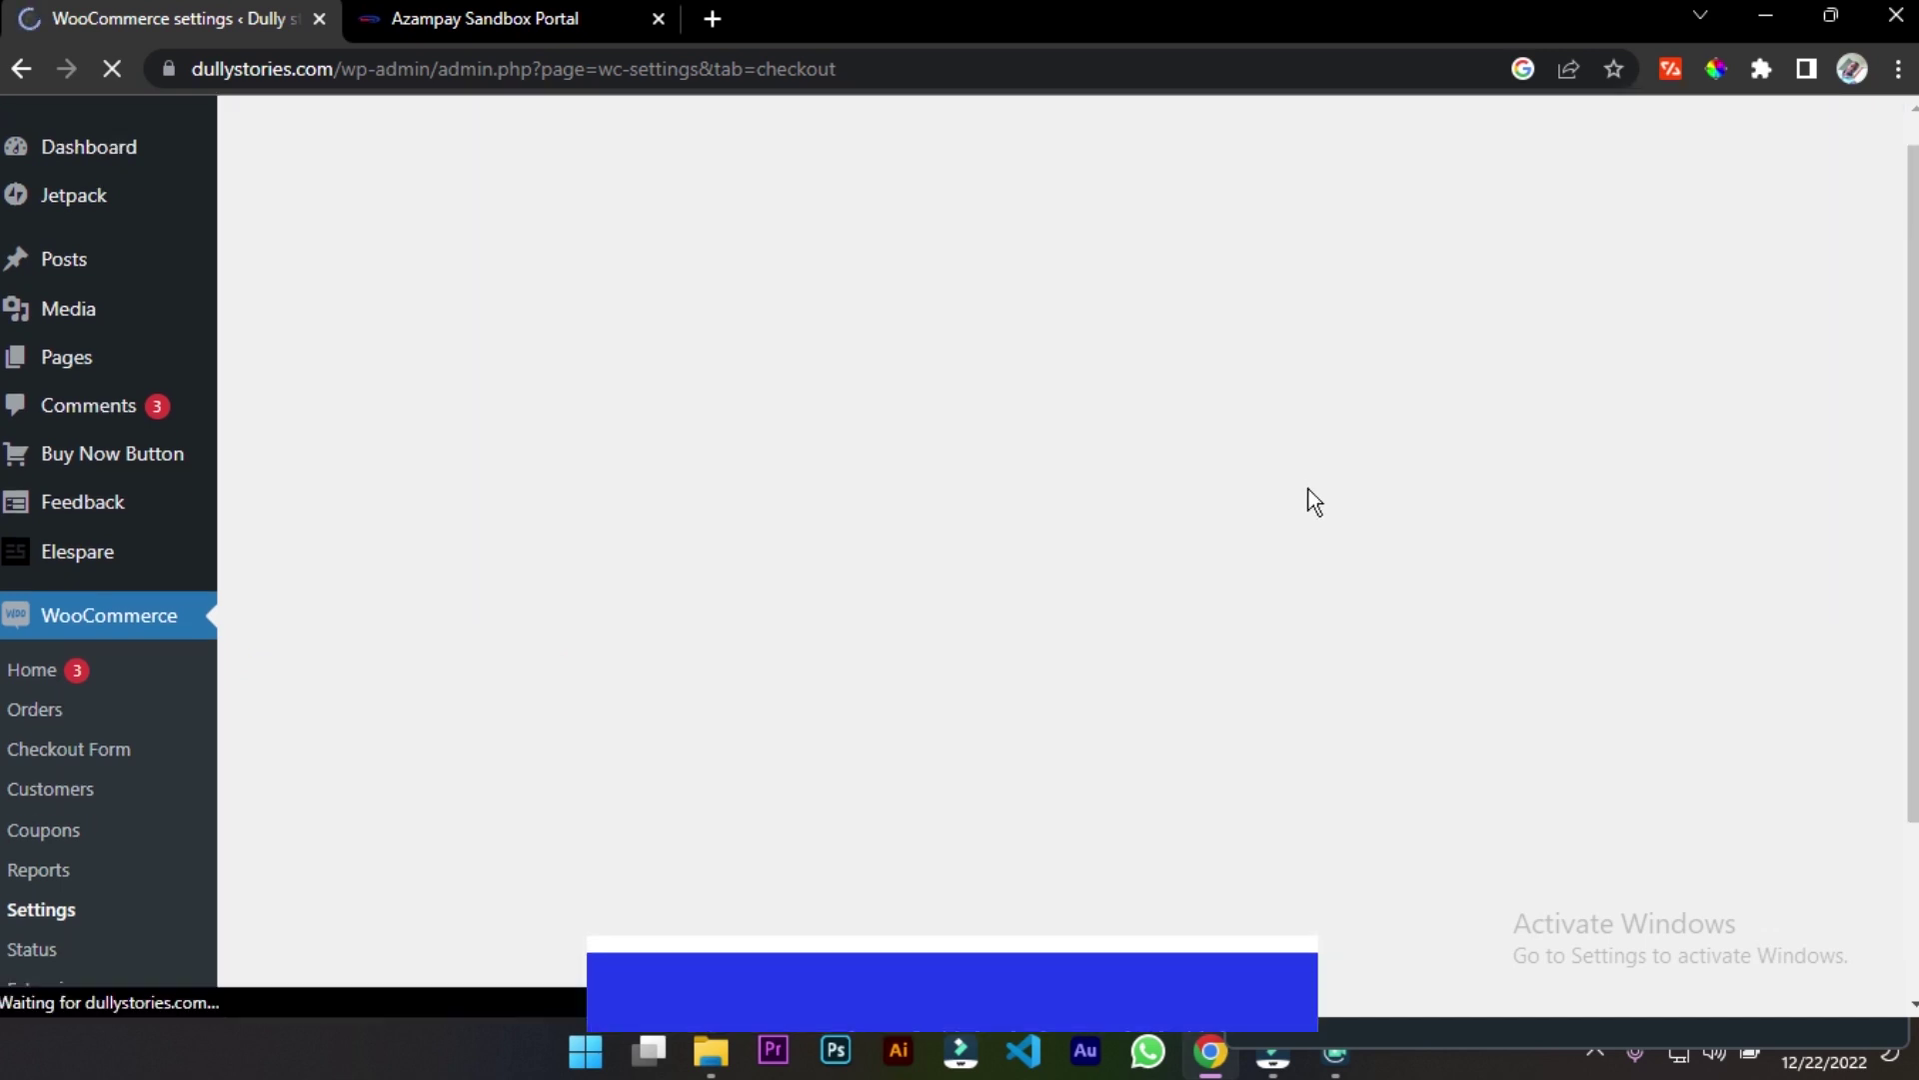
pyautogui.scroll(-1, 1076, 500)
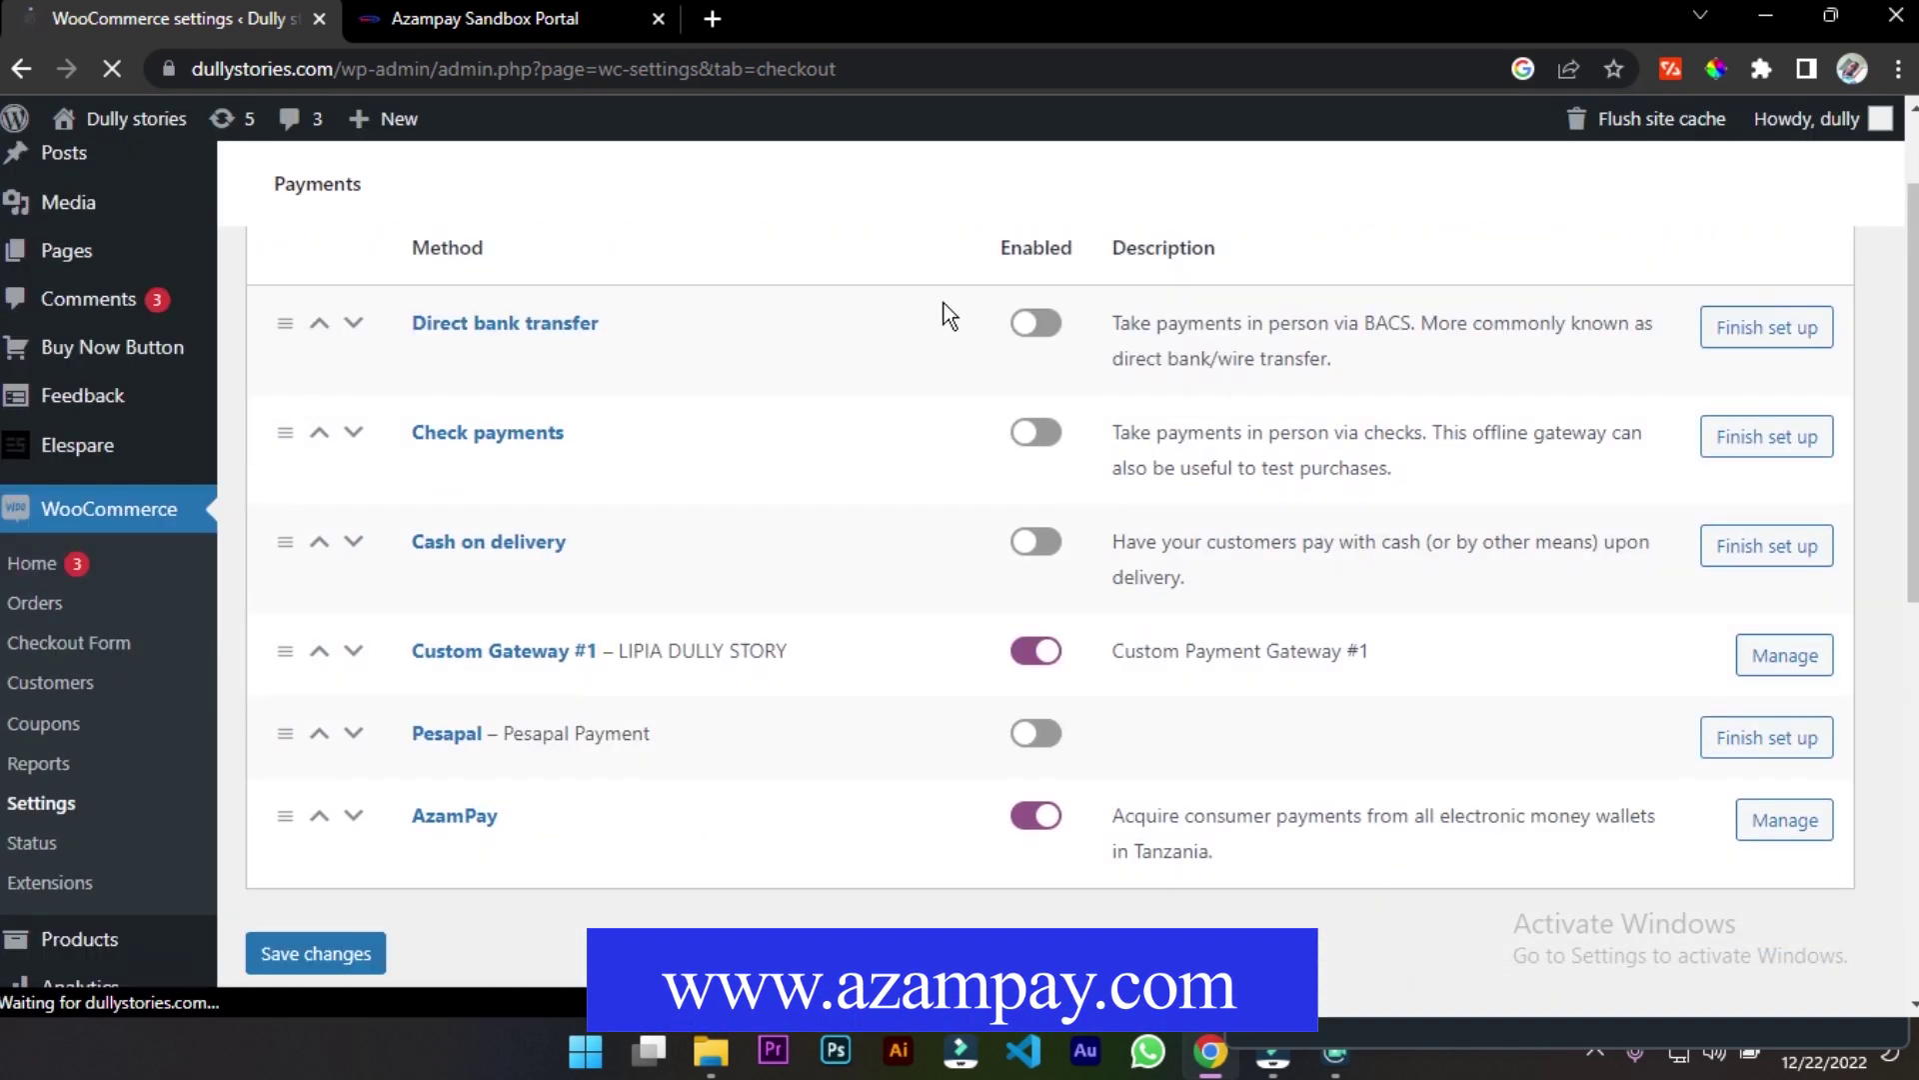
pyautogui.scroll(-3, 1029, 543)
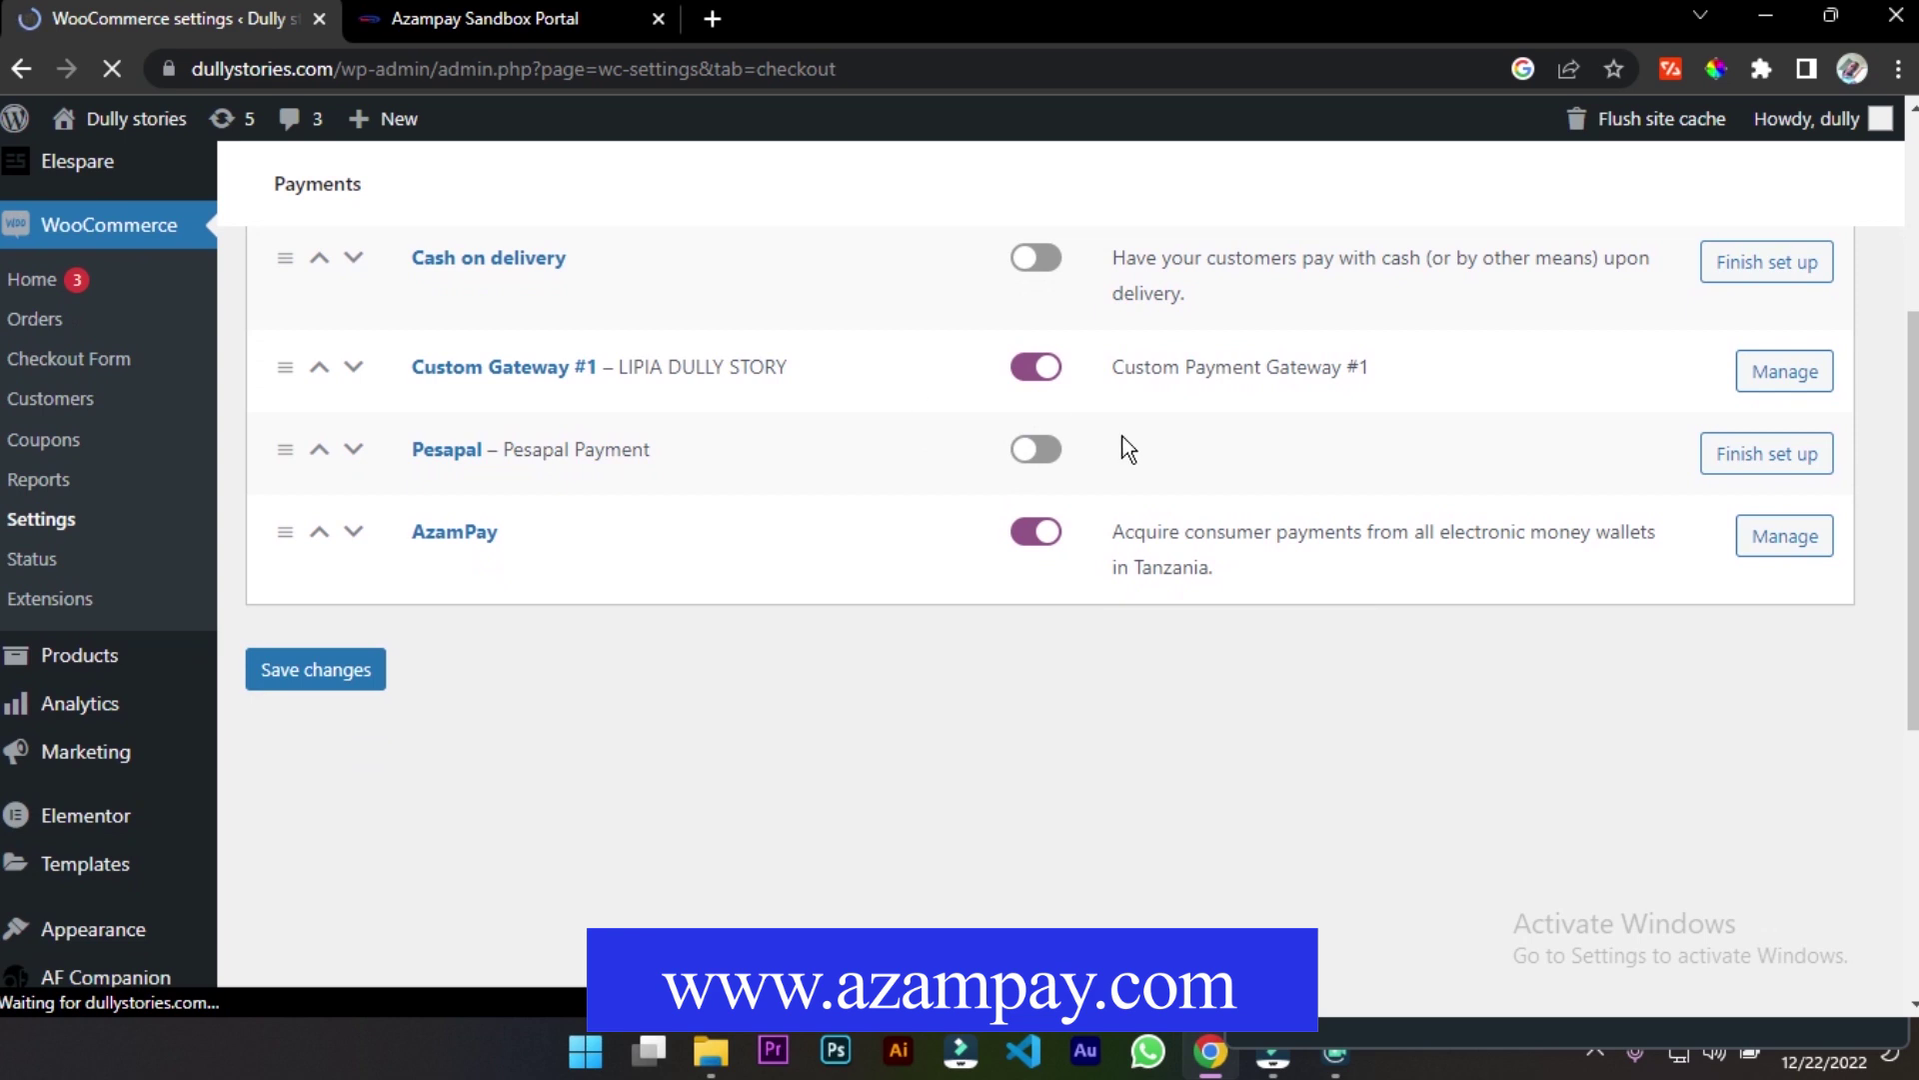
# Open the AzamPay payment method's own settings for managing the gateway
pyautogui.click(1035, 537)
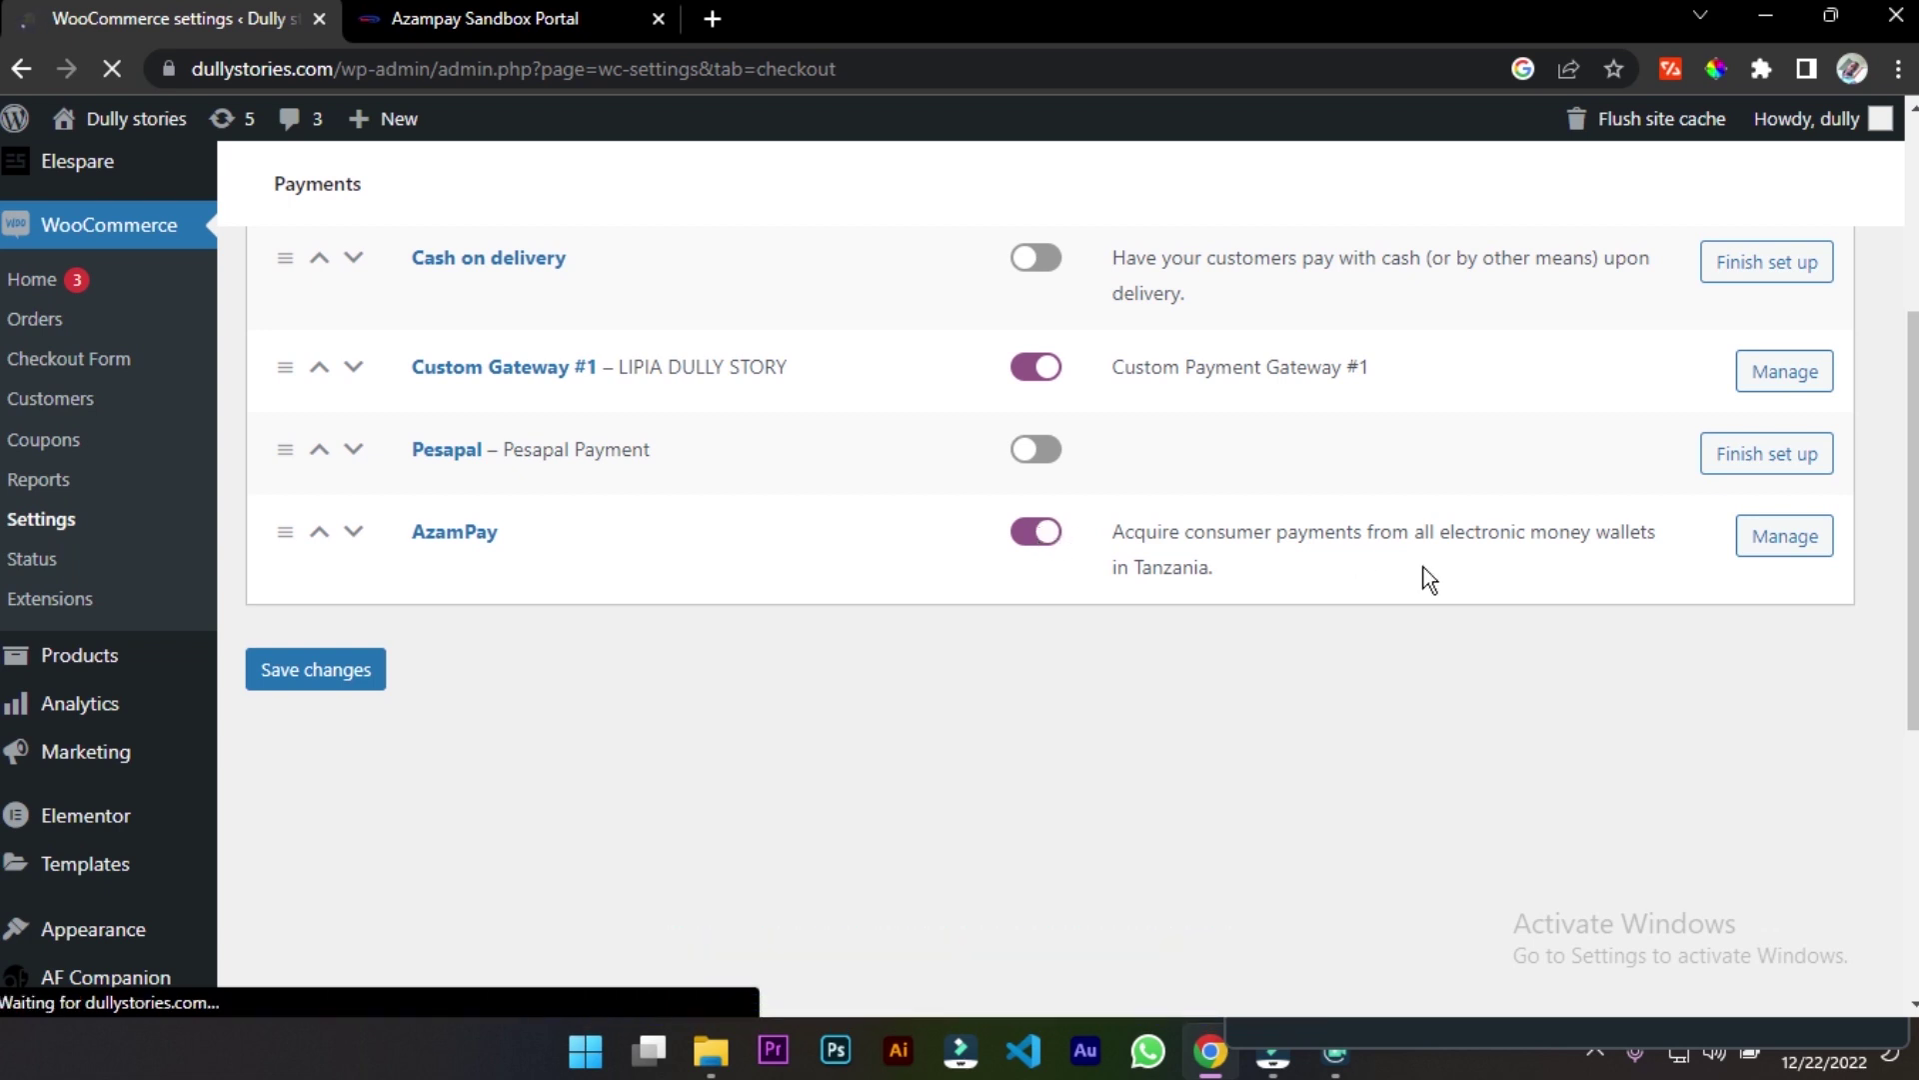
pyautogui.click(1779, 556)
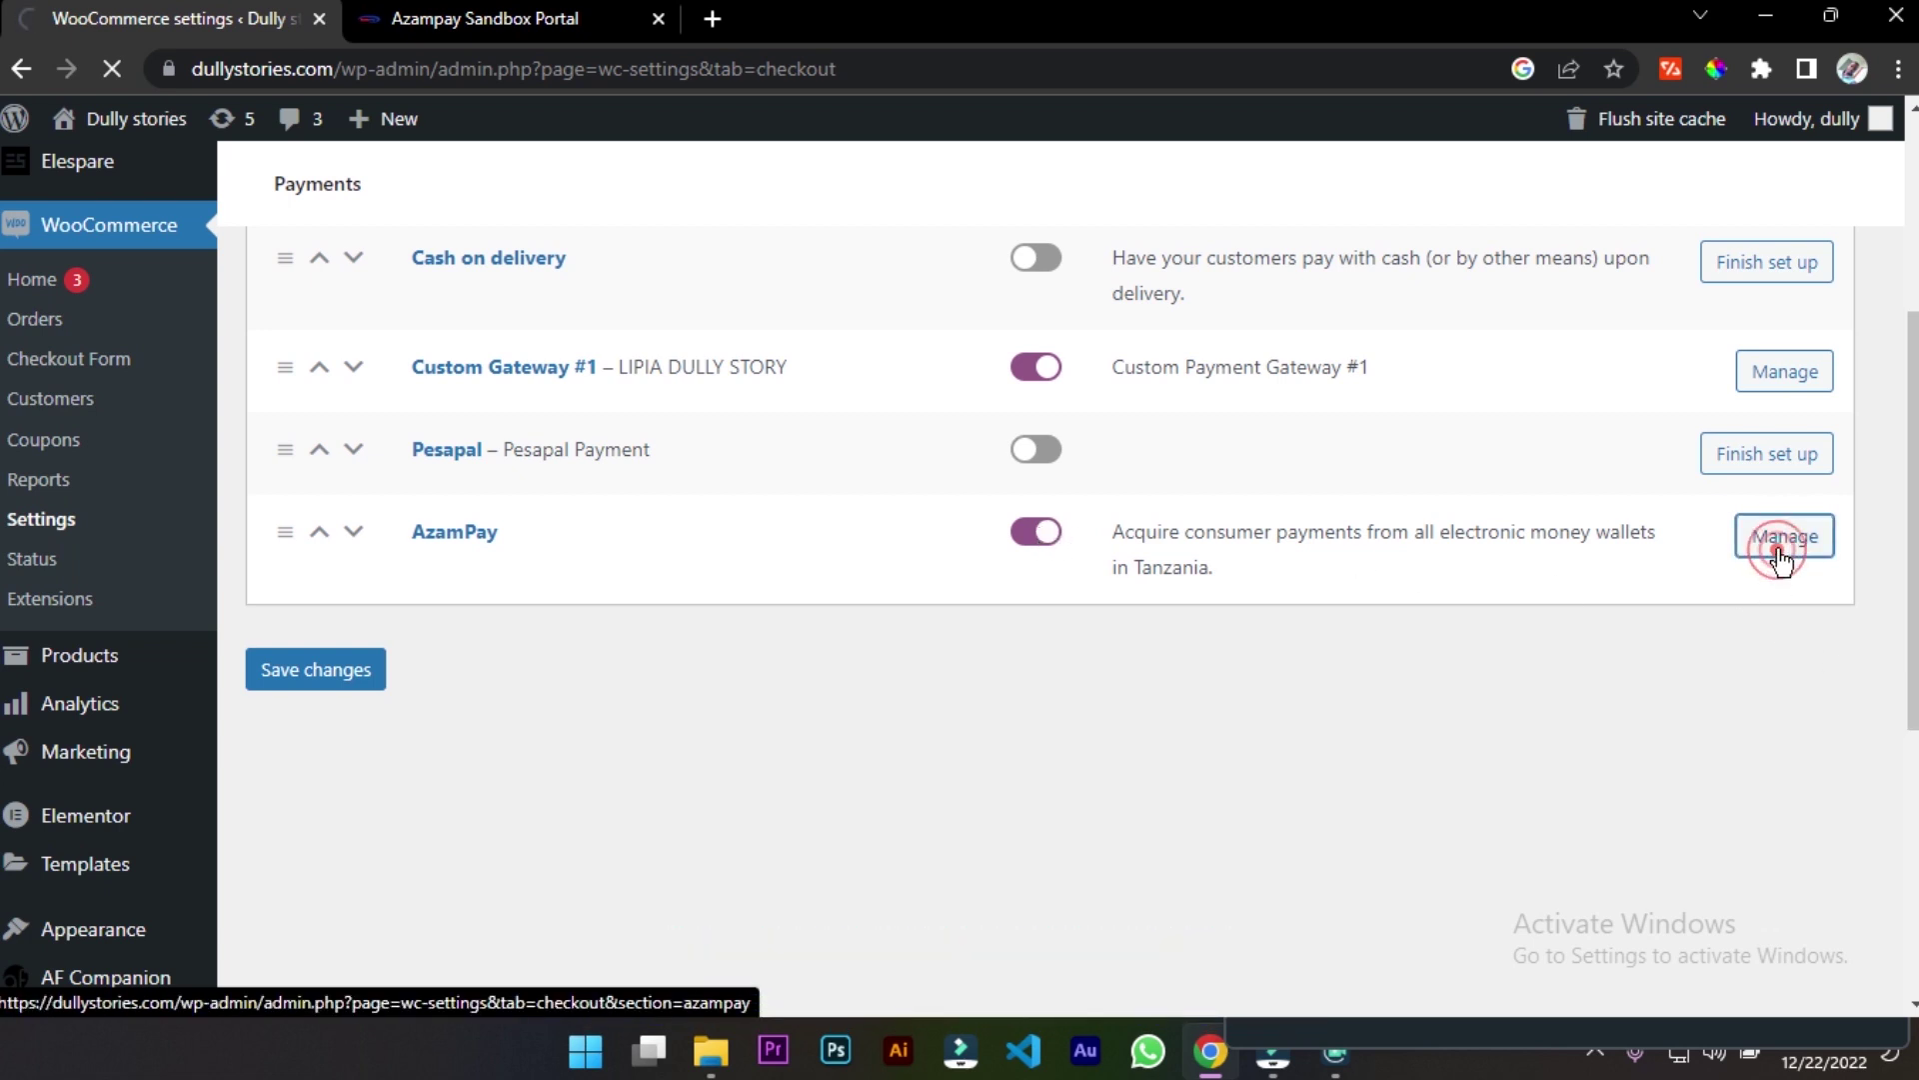
pyautogui.click(1778, 560)
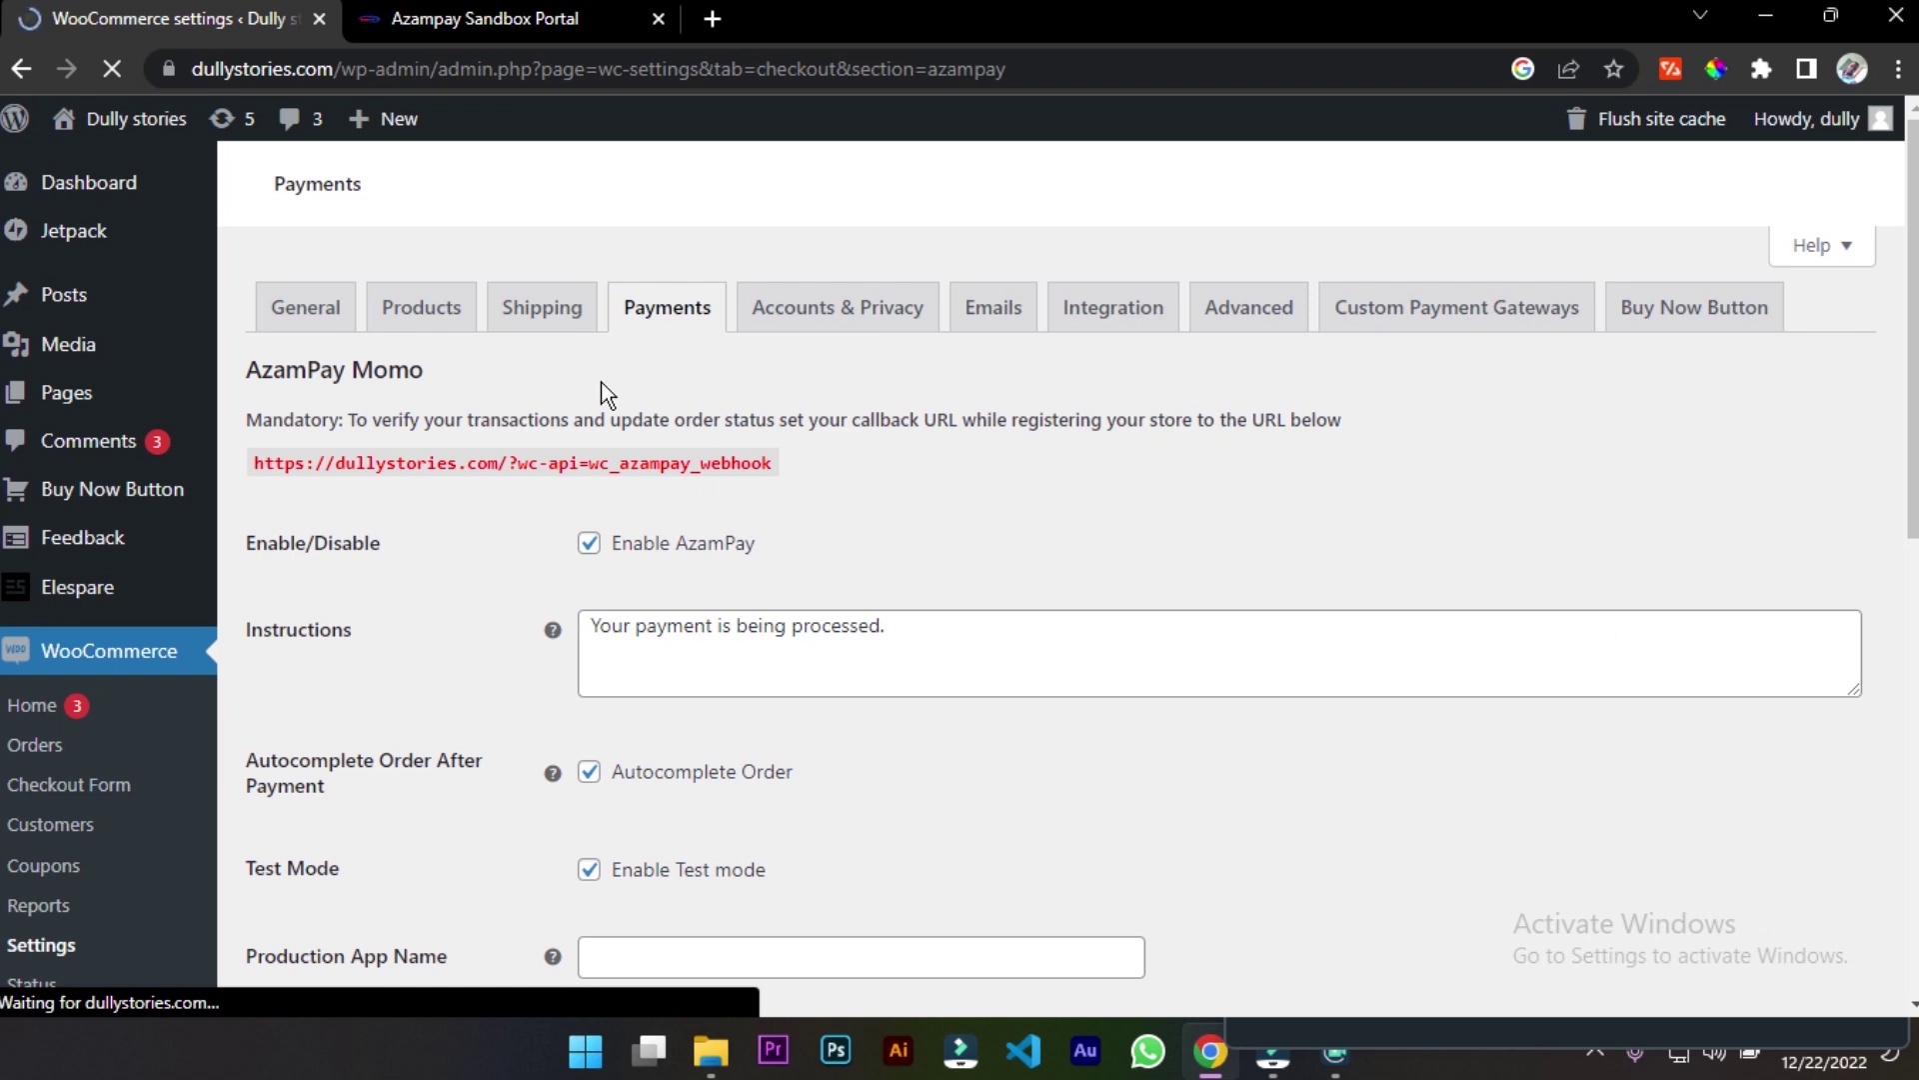
# Examine the AzamPay Momo notices and callback URL, and clear the Autocomplete Order option
pyautogui.moveTo(562, 441); pyautogui.dragTo(670, 440)
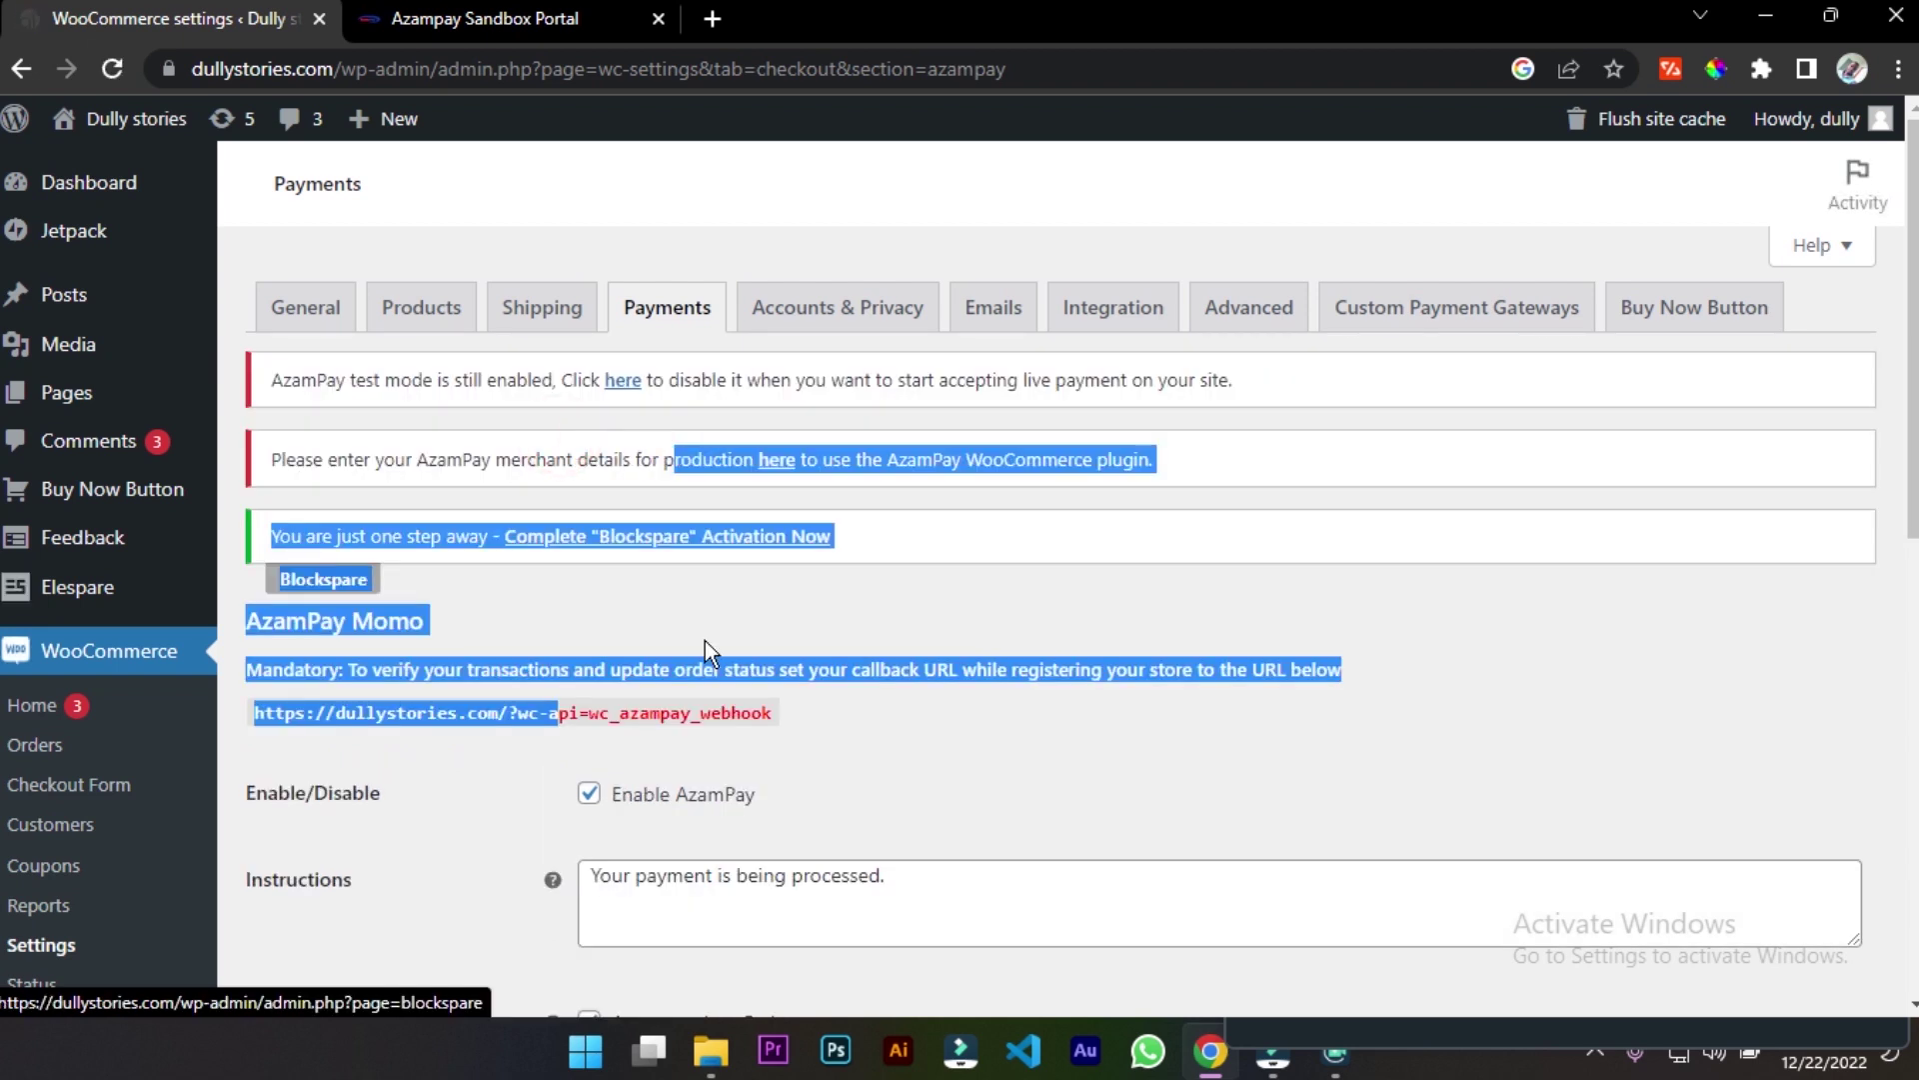
pyautogui.scroll(-3, 705, 640)
pyautogui.click(940, 517)
pyautogui.moveTo(670, 429); pyautogui.dragTo(862, 452)
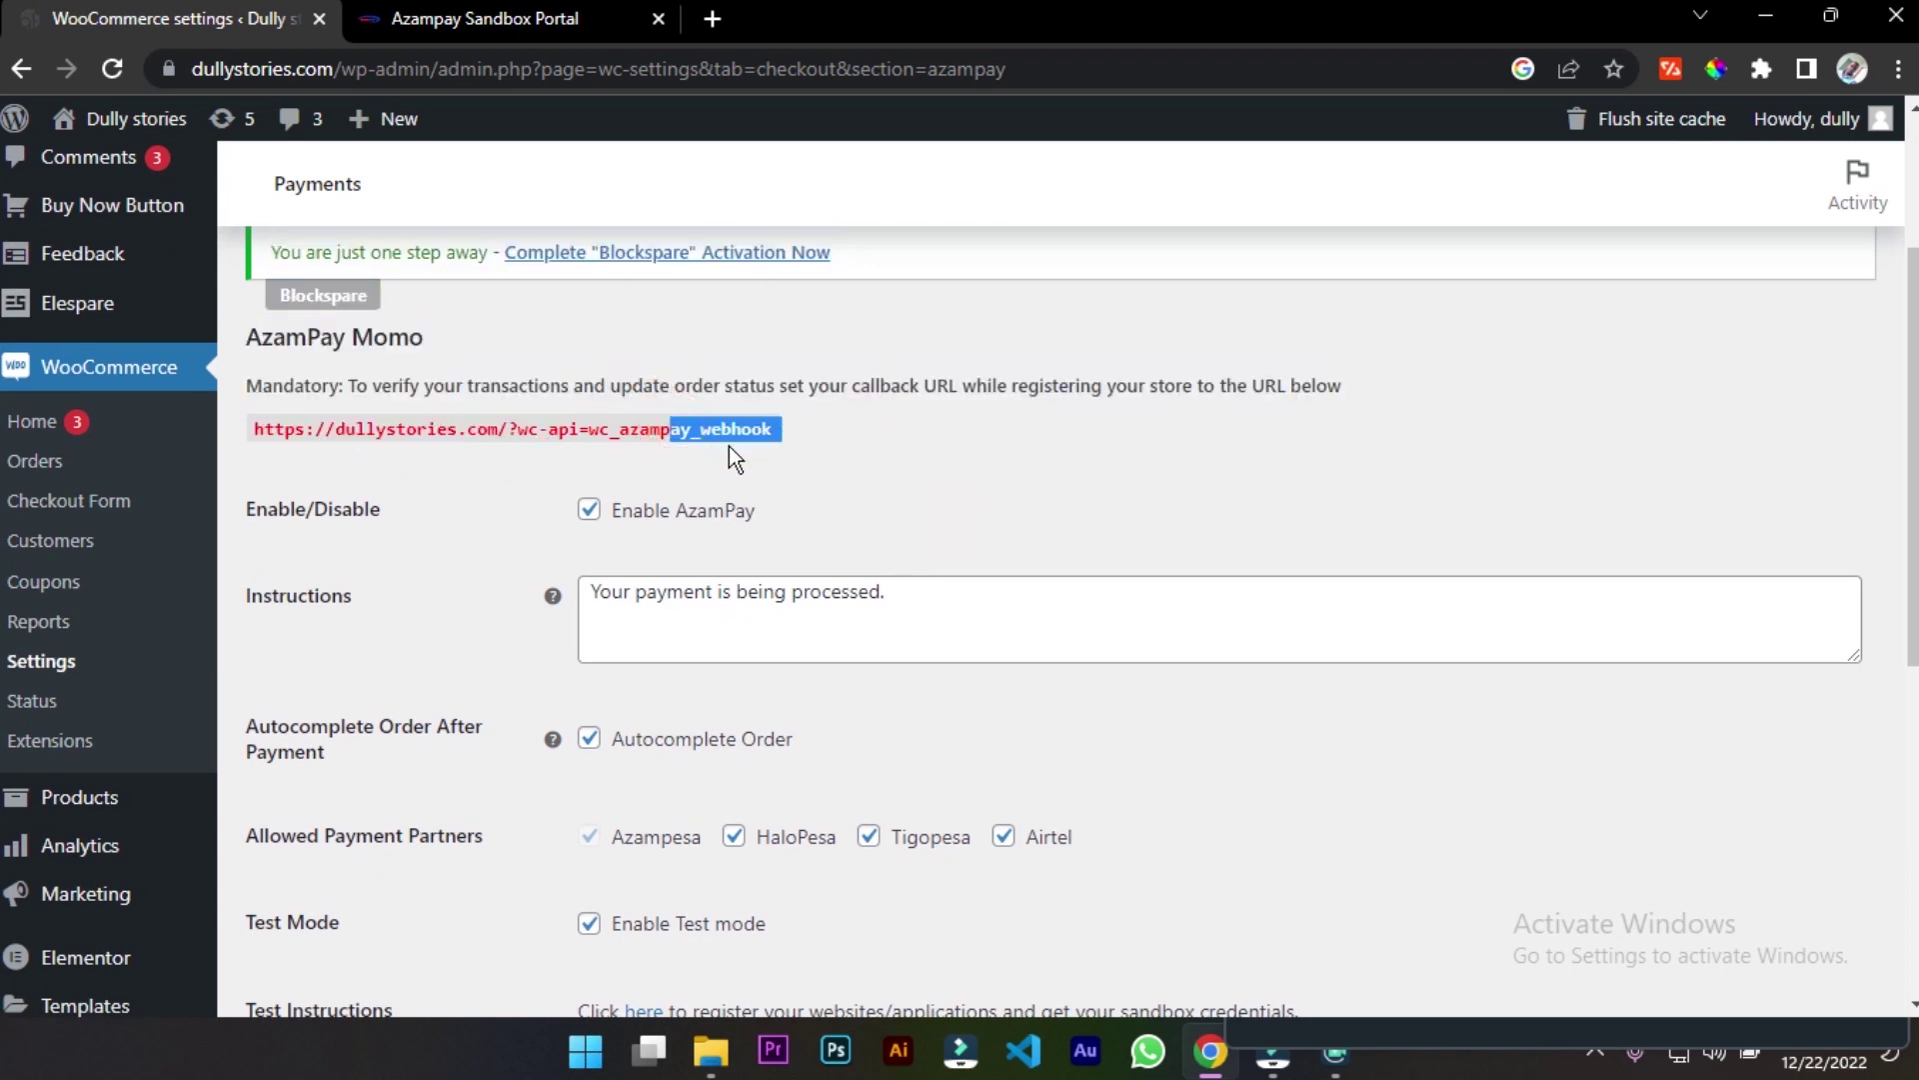
pyautogui.scroll(-3, 1032, 655)
pyautogui.moveTo(600, 471); pyautogui.dragTo(735, 466)
pyautogui.click(771, 455)
pyautogui.scroll(5, 819, 386)
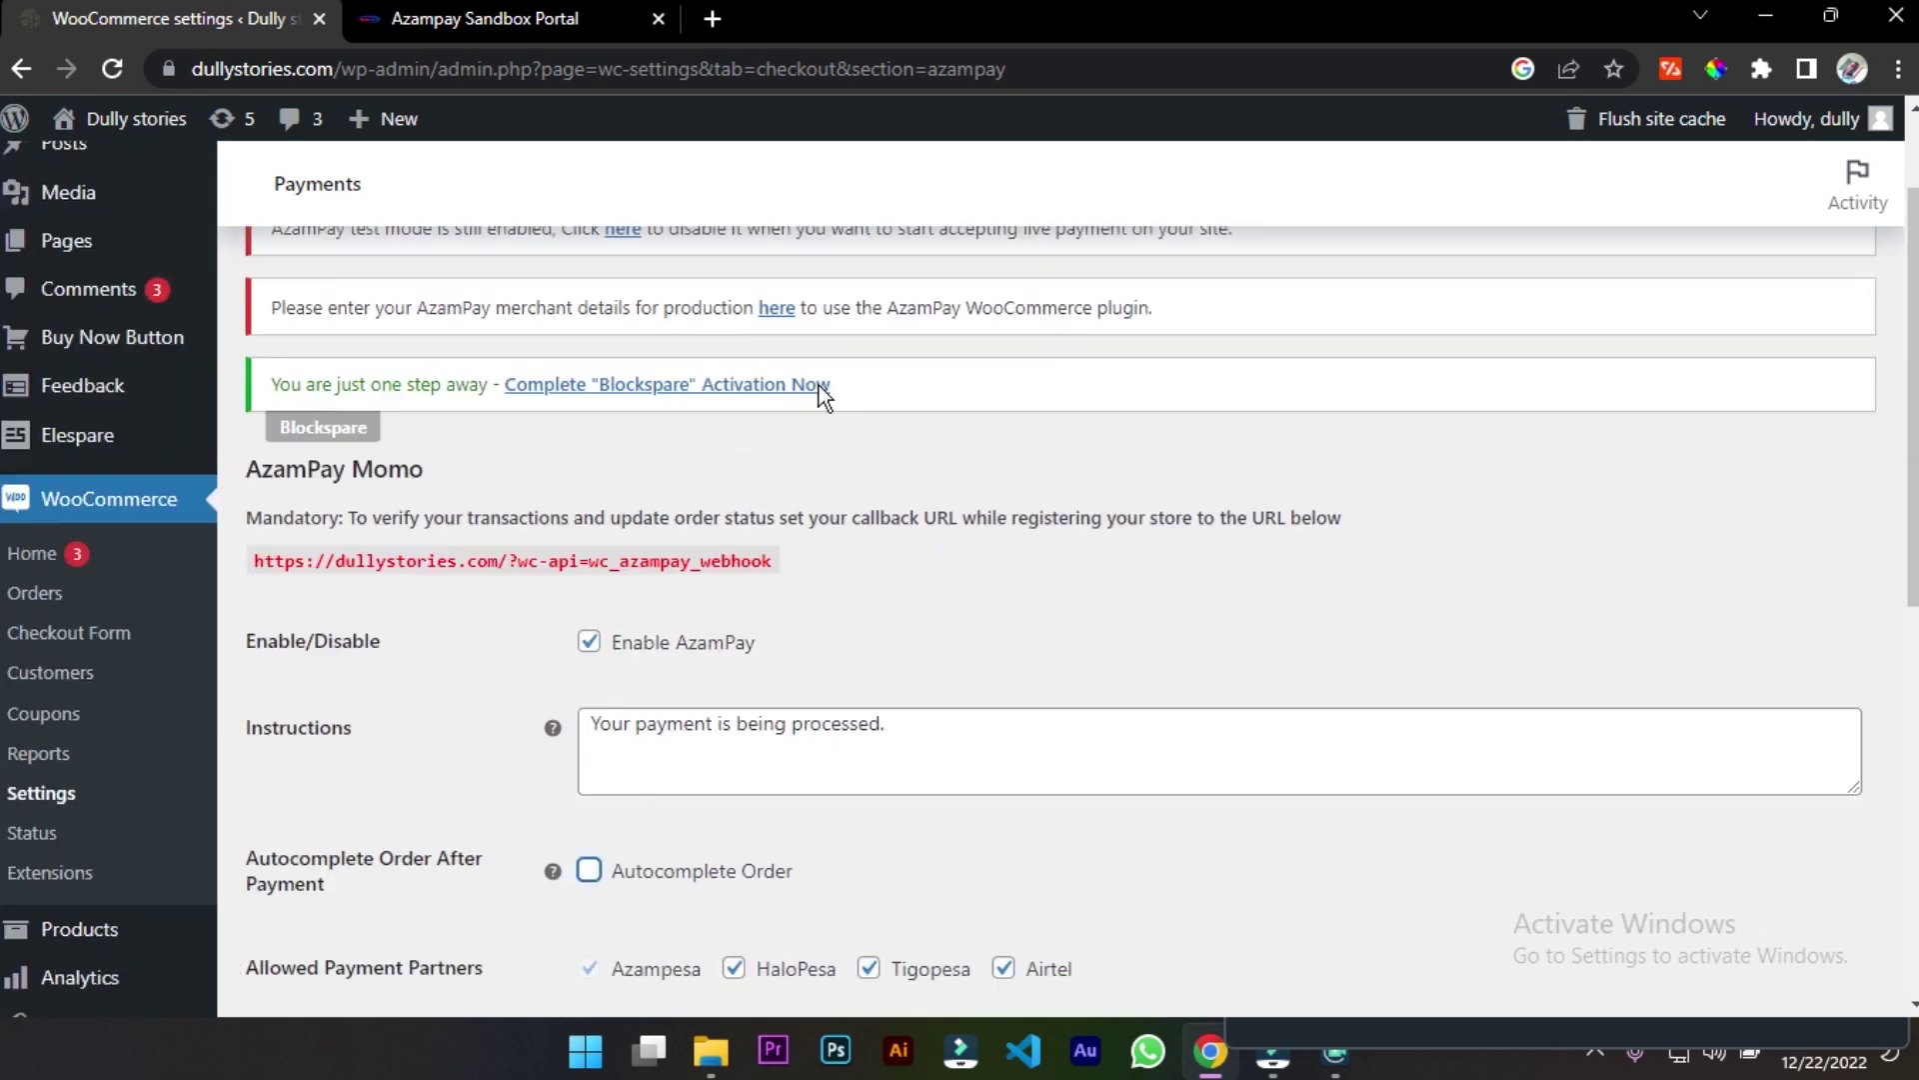
# Look at the KYC page in the AzamPay sandbox portal and return to the WooCommerce AzamPay settings
pyautogui.click(459, 20)
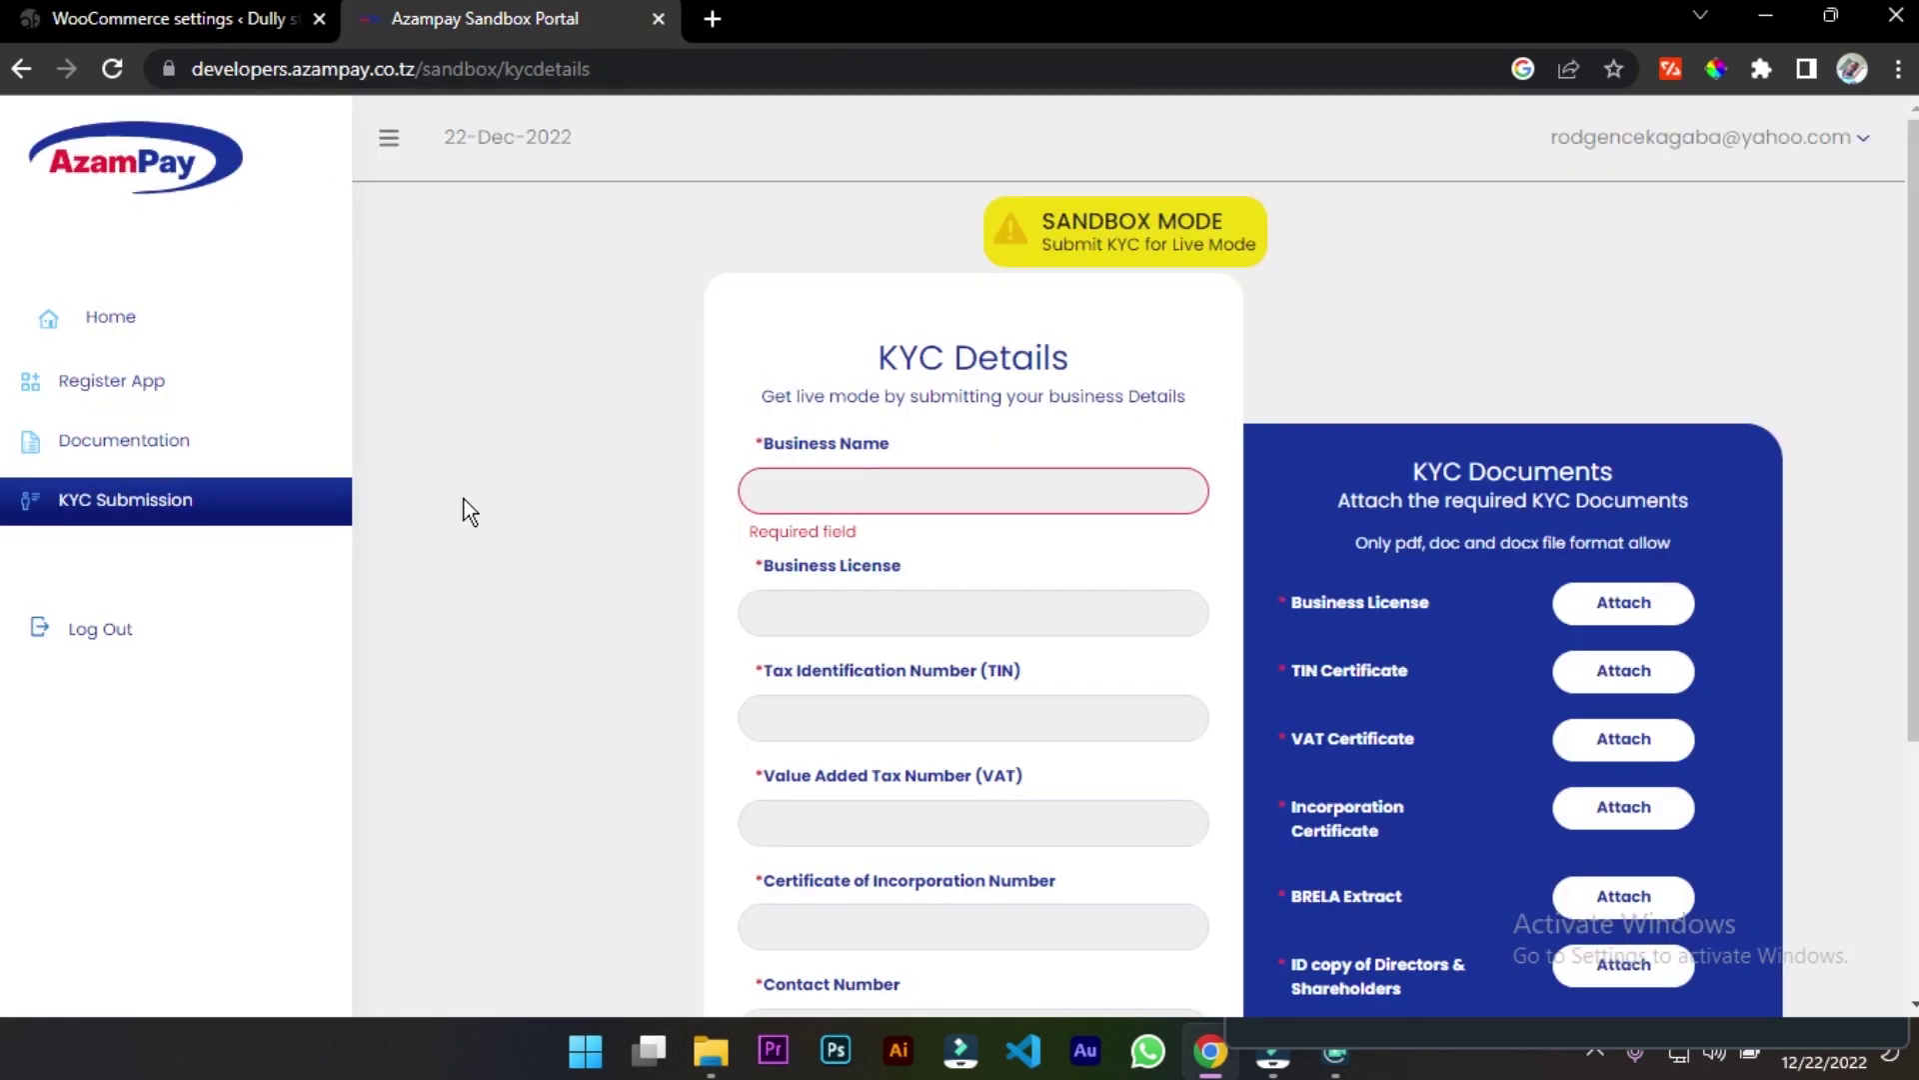
pyautogui.hotkey('ctrl', 'shift', 'Tab')
pyautogui.click(459, 20)
pyautogui.hotkey('ctrl', 'shift', 'Tab')
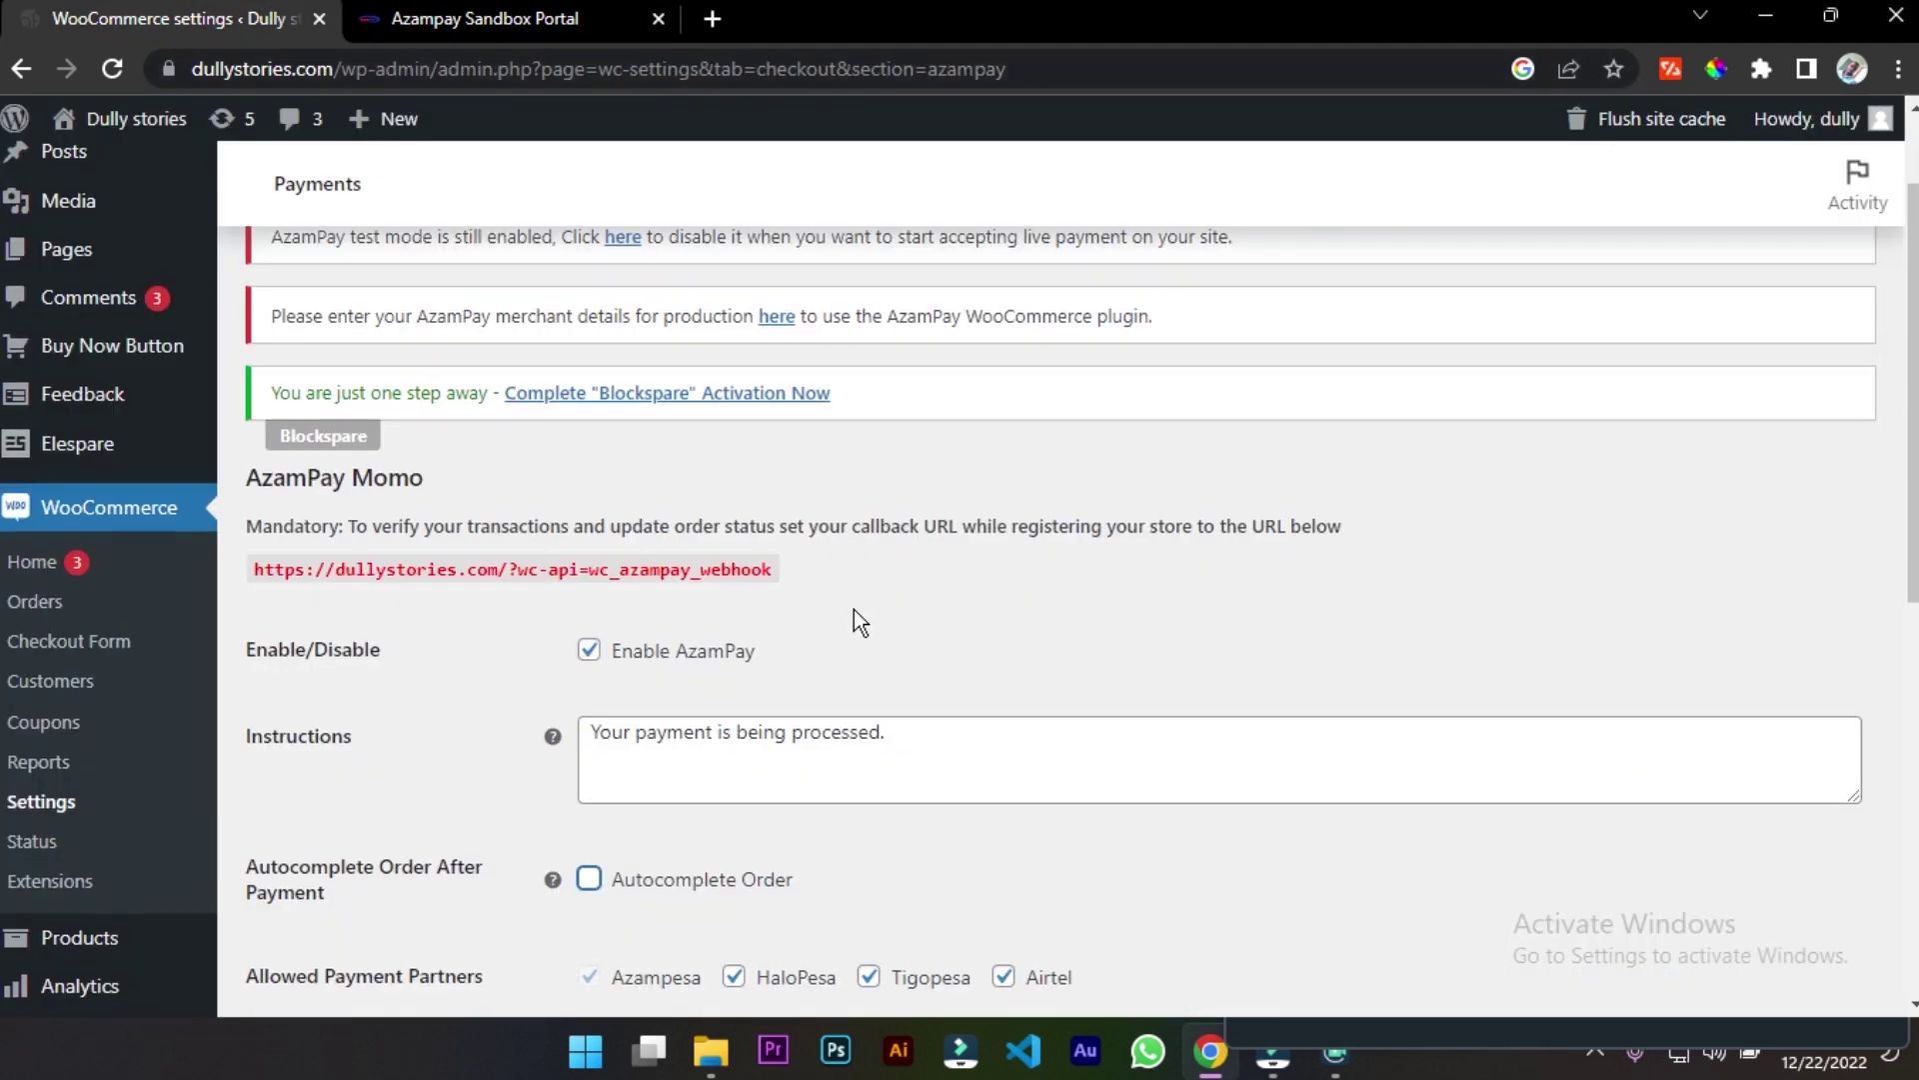
# Enable Autocomplete Order for AzamPay, and clear and reselect HaloPesa and Tigopesa as allowed payment partners
pyautogui.scroll(-4, 854, 608)
pyautogui.scroll(1, 594, 408)
pyautogui.scroll(1, 594, 408)
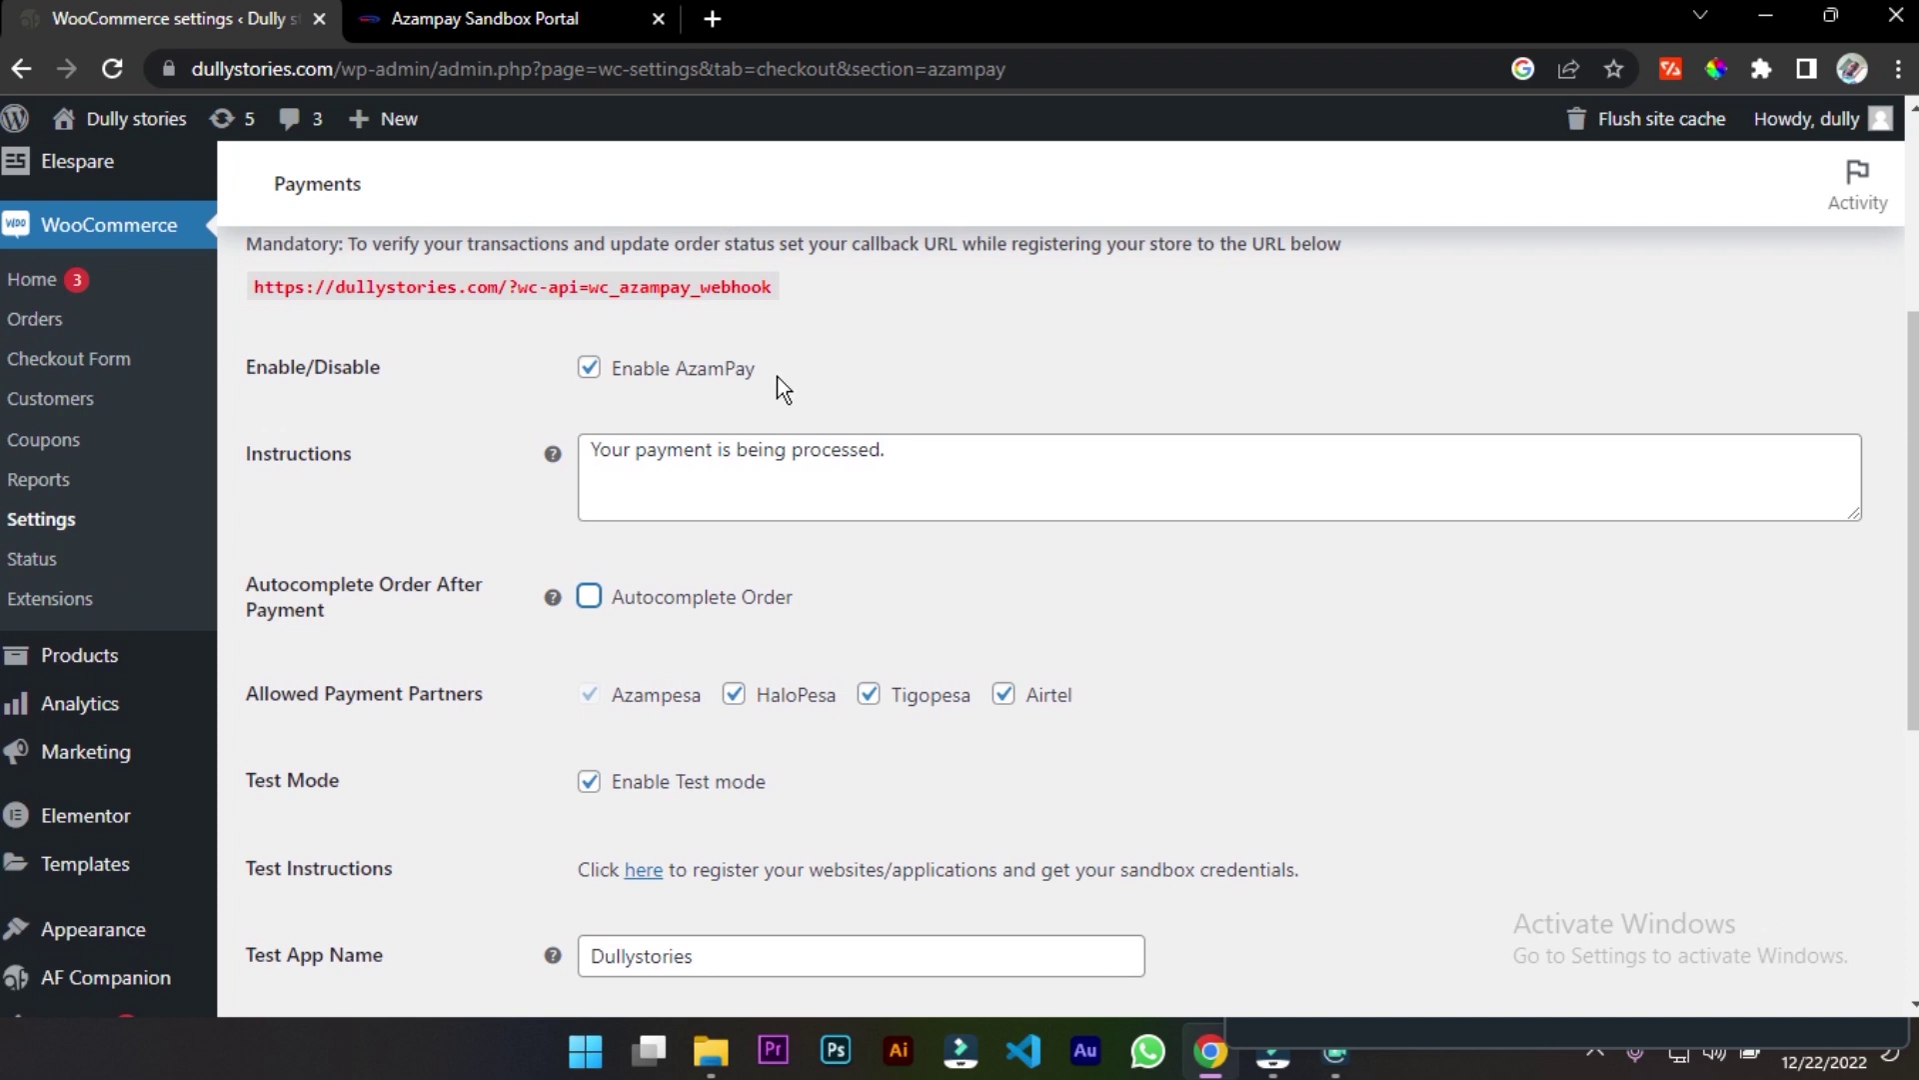
pyautogui.click(591, 600)
pyautogui.click(734, 694)
pyautogui.click(869, 694)
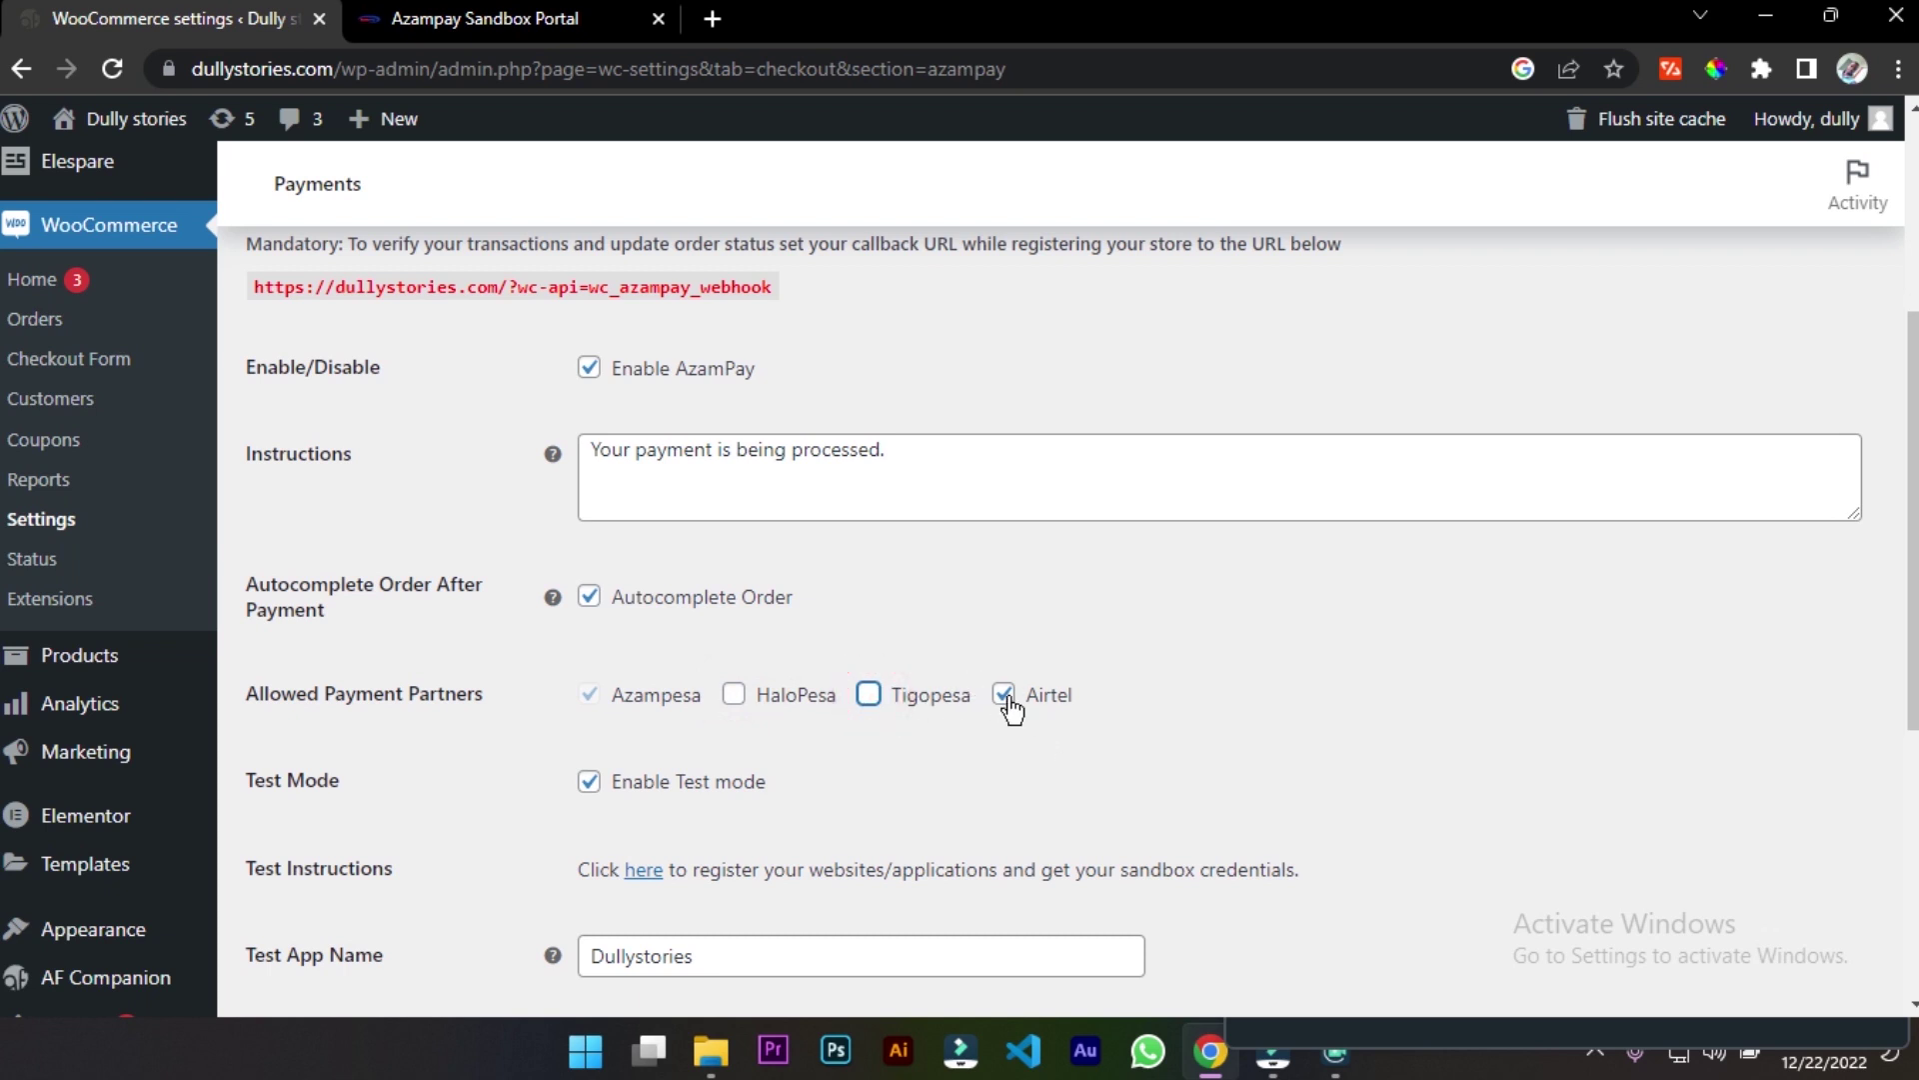
pyautogui.click(736, 695)
pyautogui.click(869, 694)
# Review the AzamPay test credential fields, and switch Test mode off and back on to view the production fields
pyautogui.scroll(-5, 900, 700)
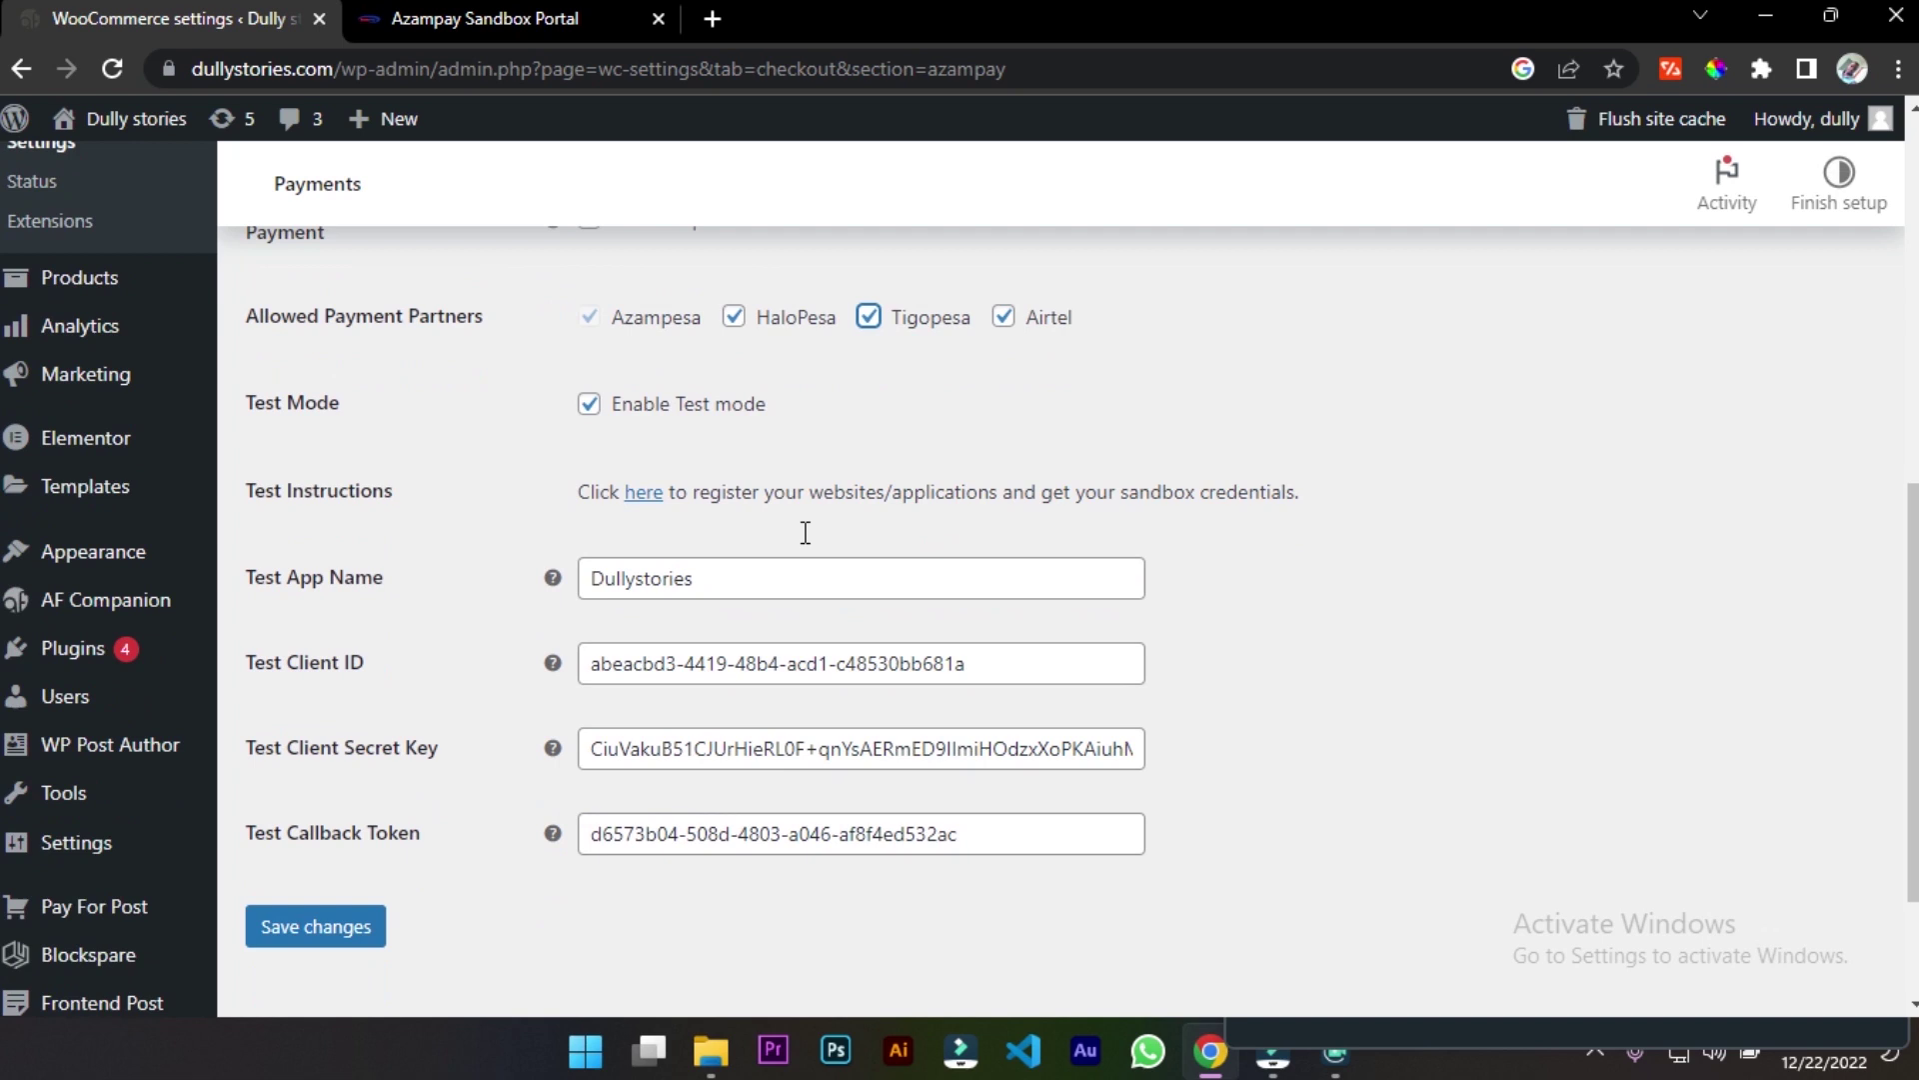
pyautogui.click(729, 389)
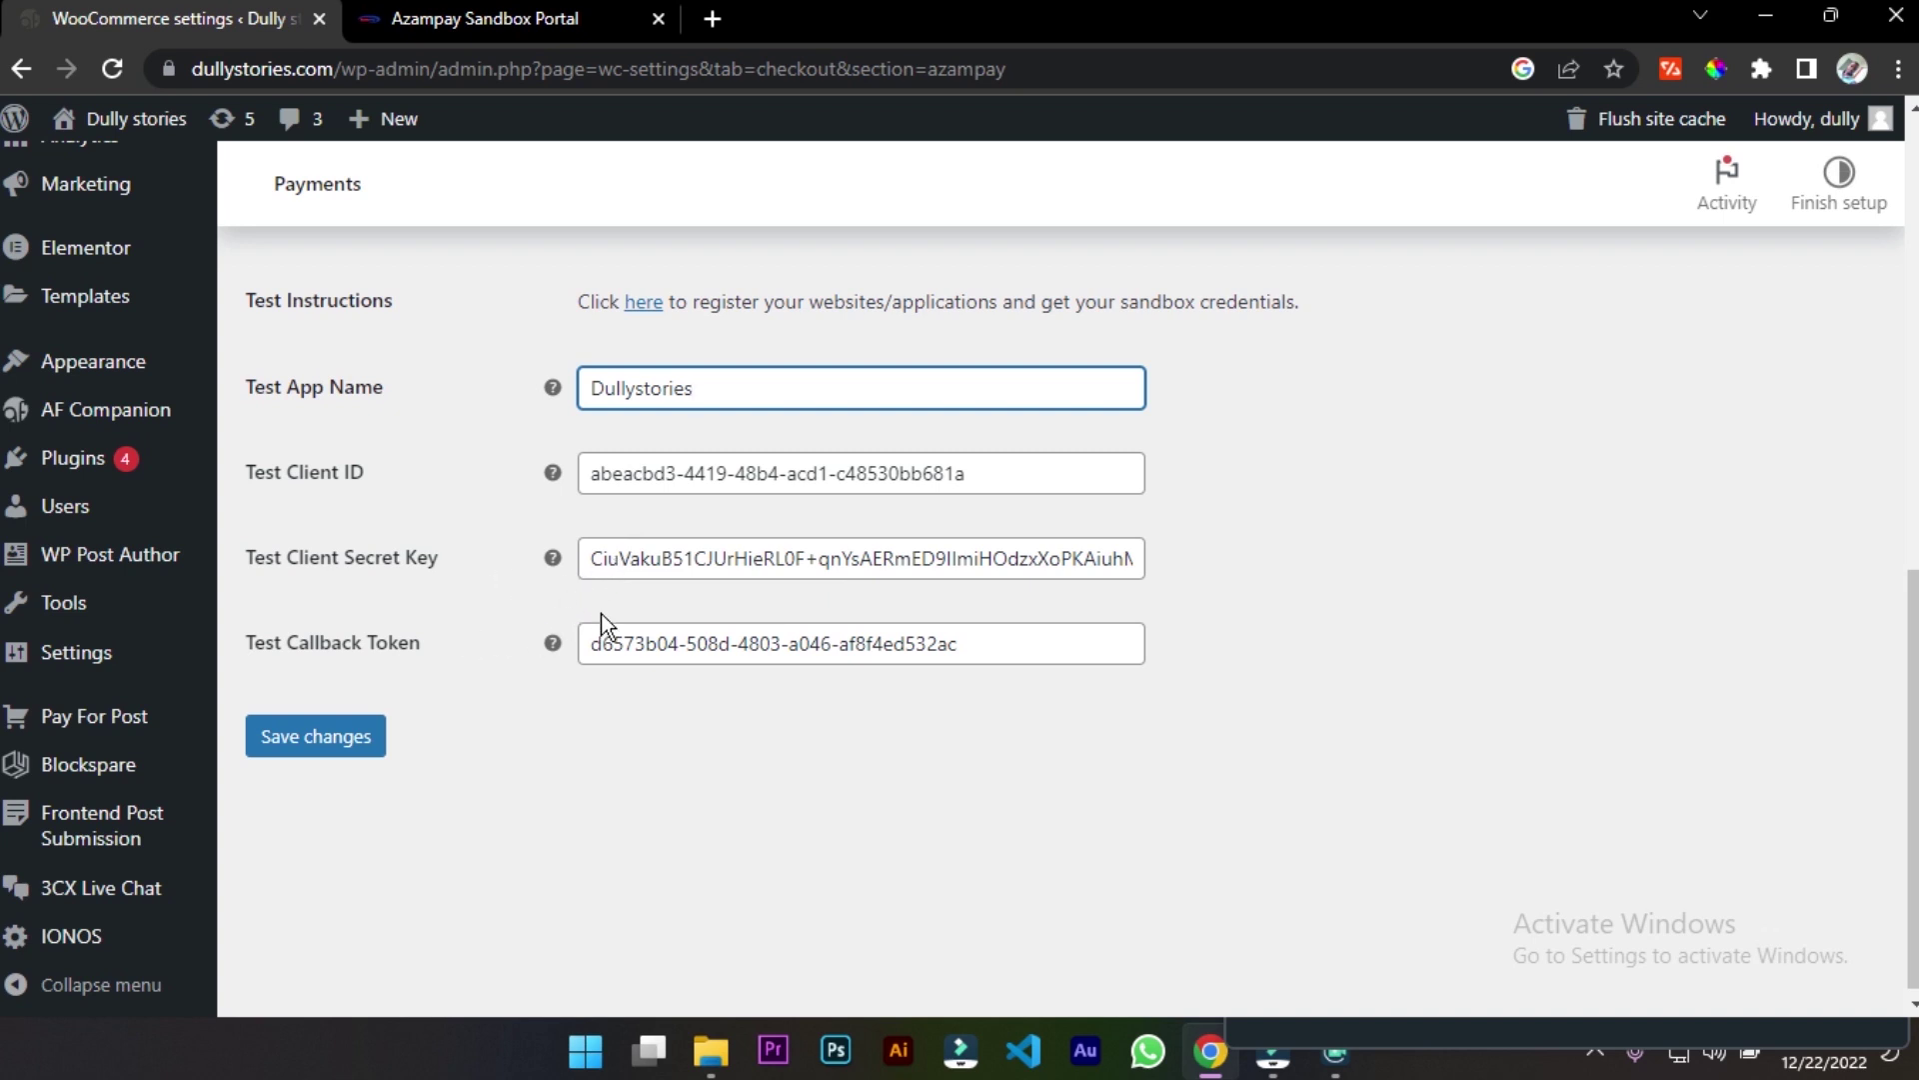
pyautogui.scroll(3, 602, 614)
pyautogui.click(588, 500)
pyautogui.click(589, 500)
pyautogui.click(589, 500)
pyautogui.click(589, 499)
pyautogui.click(589, 499)
pyautogui.click(589, 500)
pyautogui.click(589, 500)
pyautogui.click(589, 499)
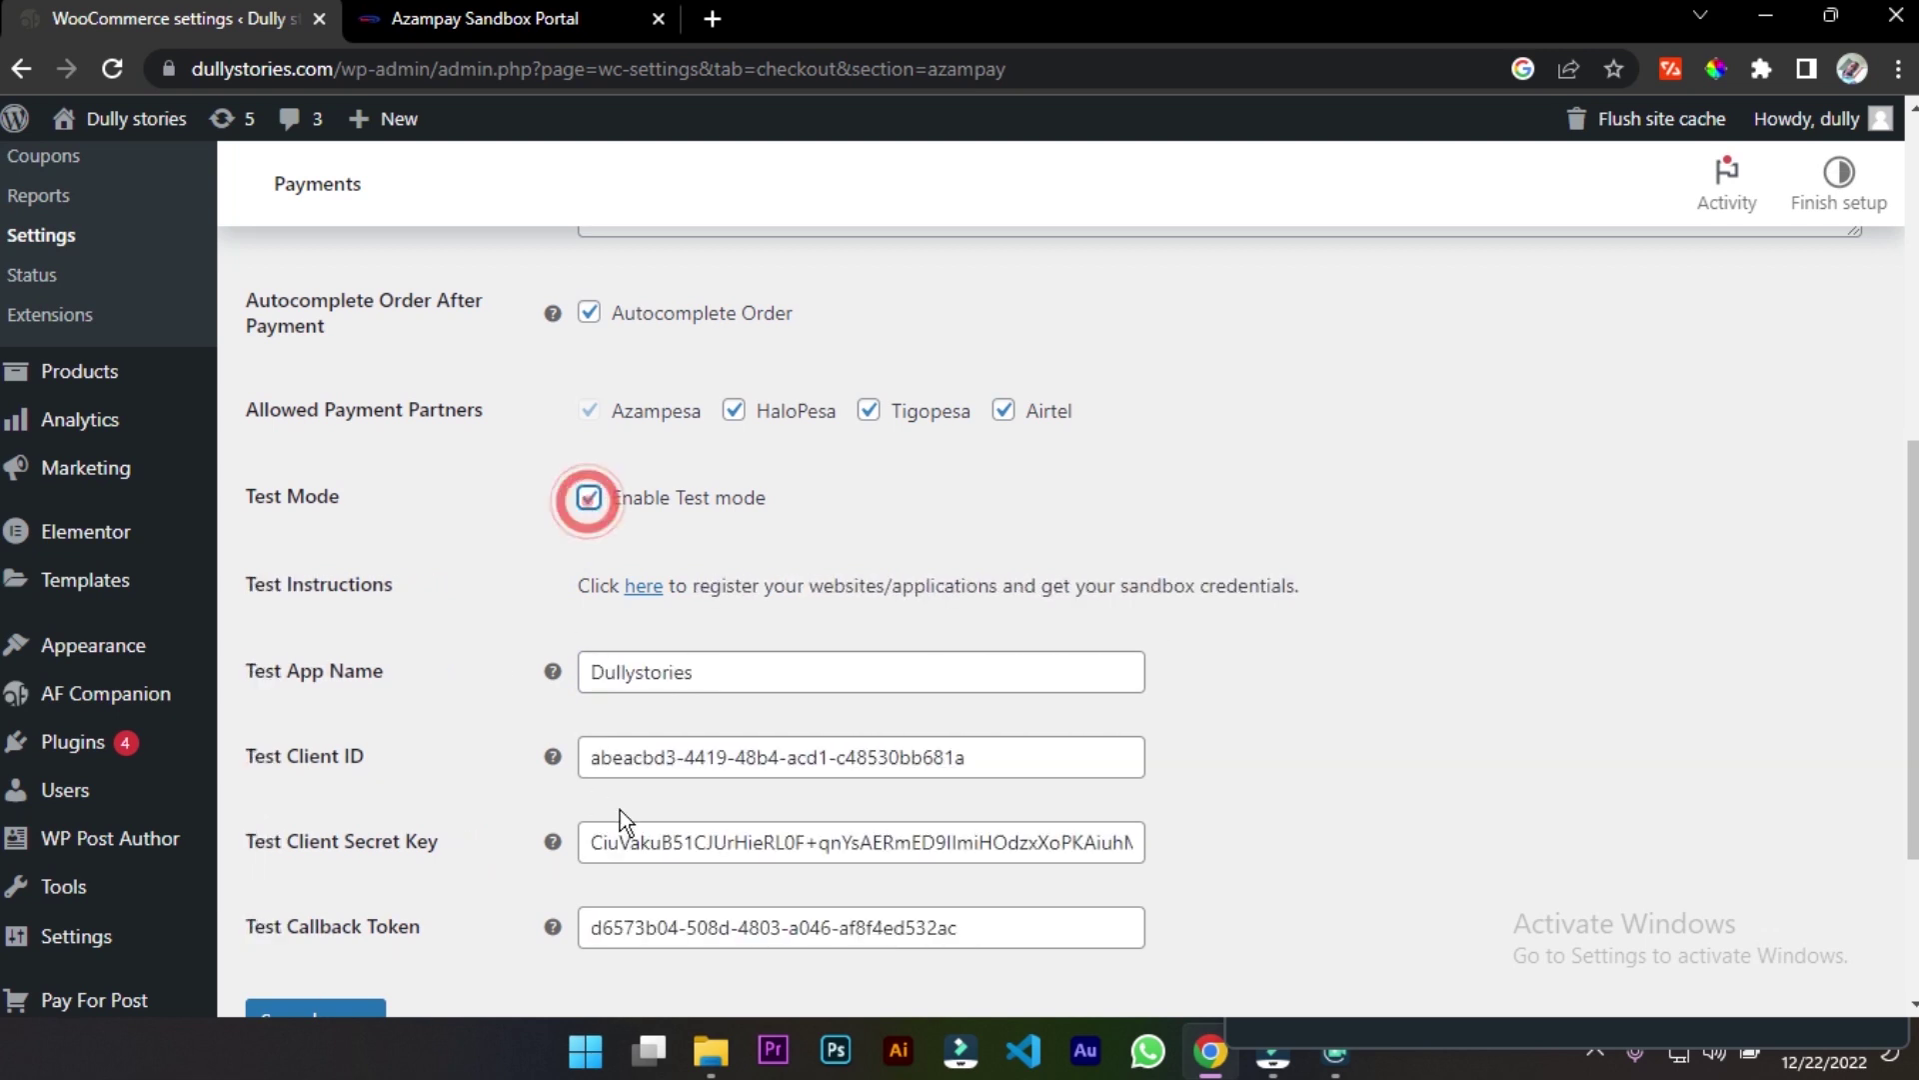
pyautogui.click(589, 497)
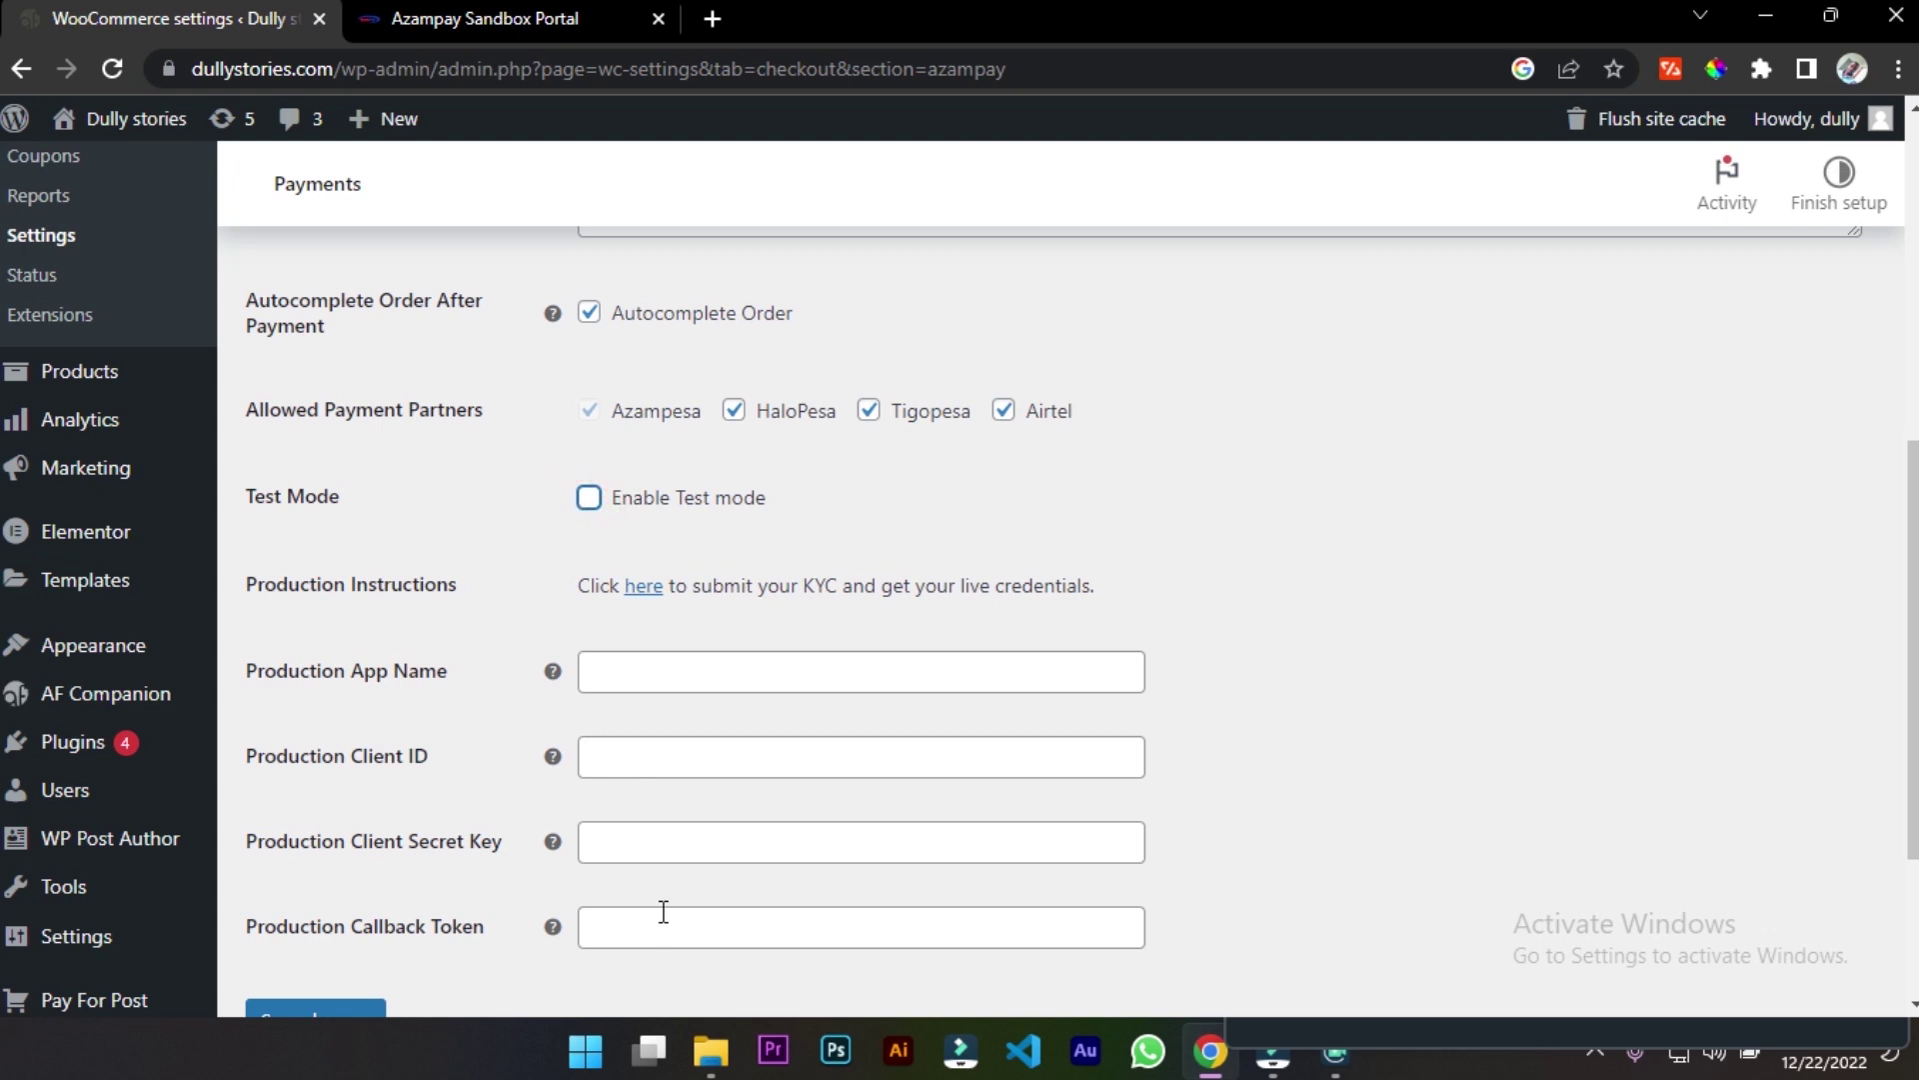
pyautogui.click(589, 498)
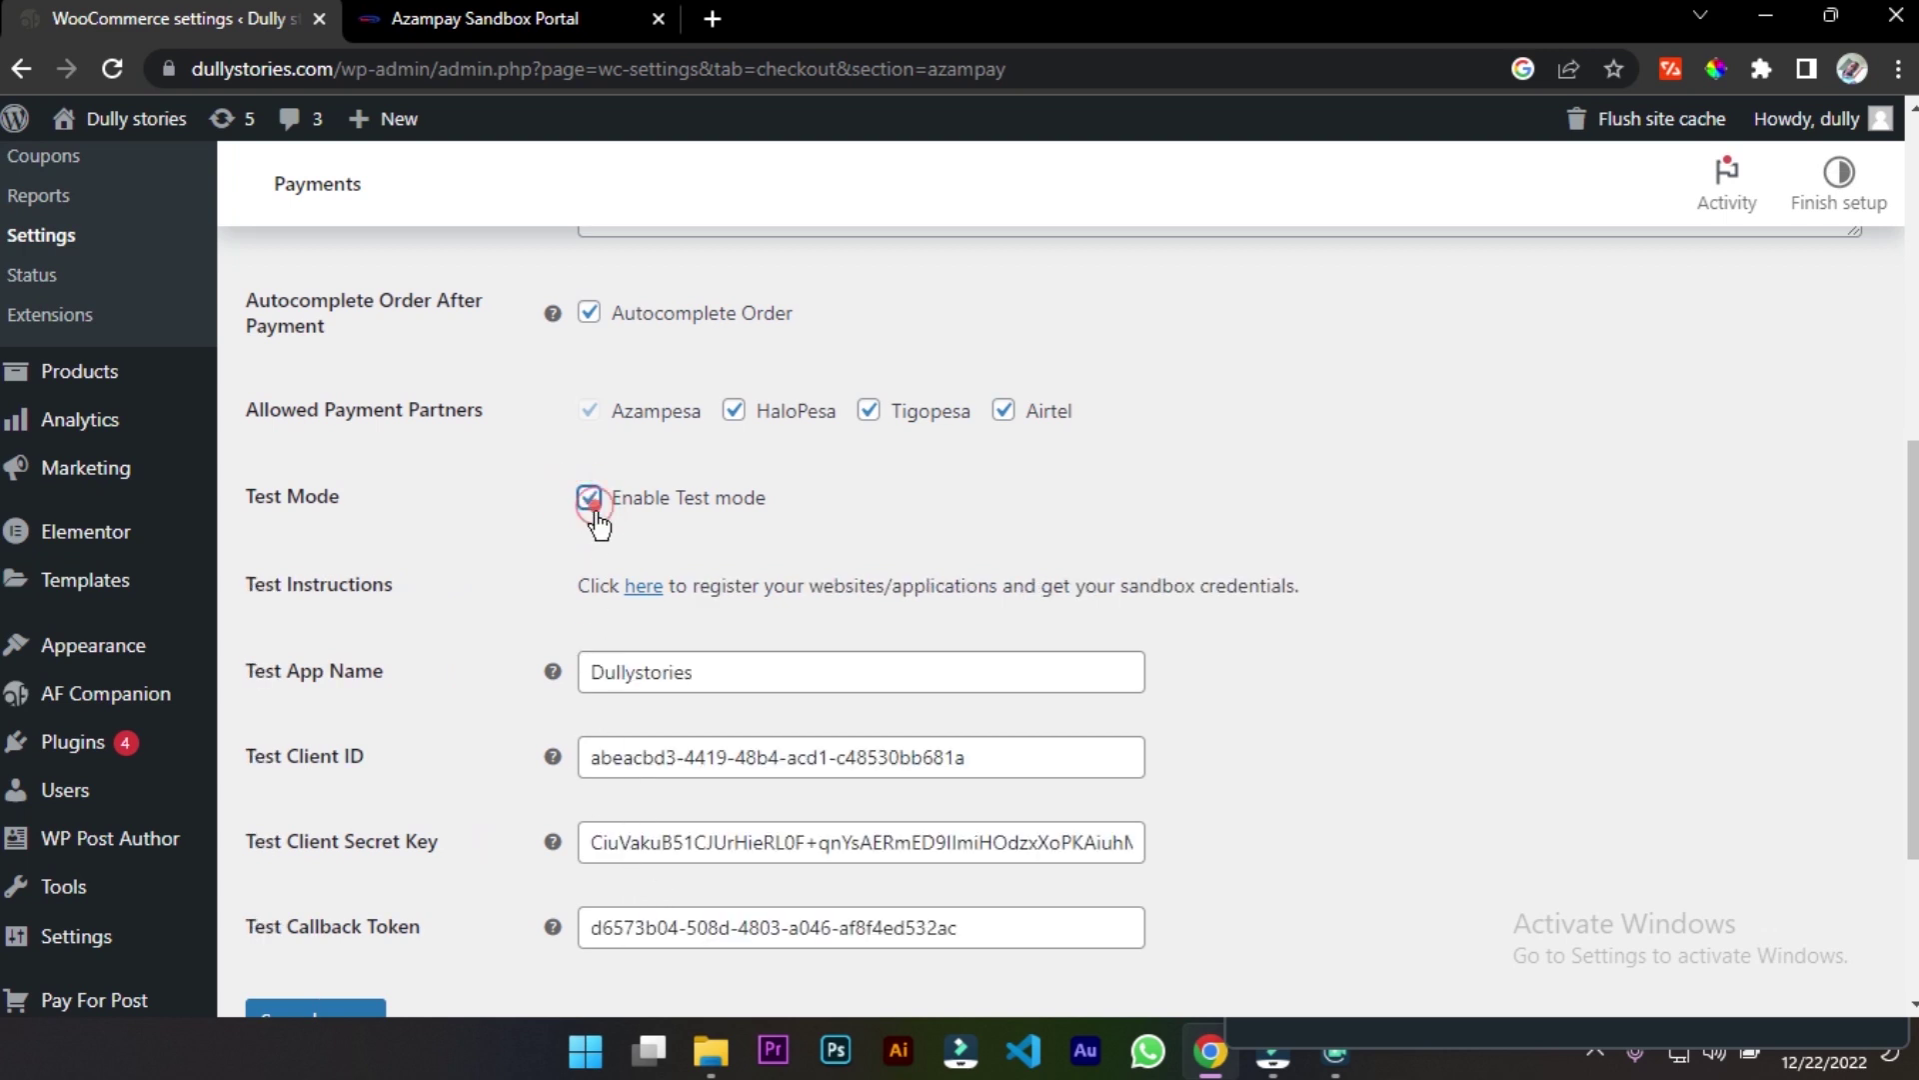
# Look over the KYC details and required documents in the AzamPay Sandbox Portal, and open the Register App page
pyautogui.click(510, 12)
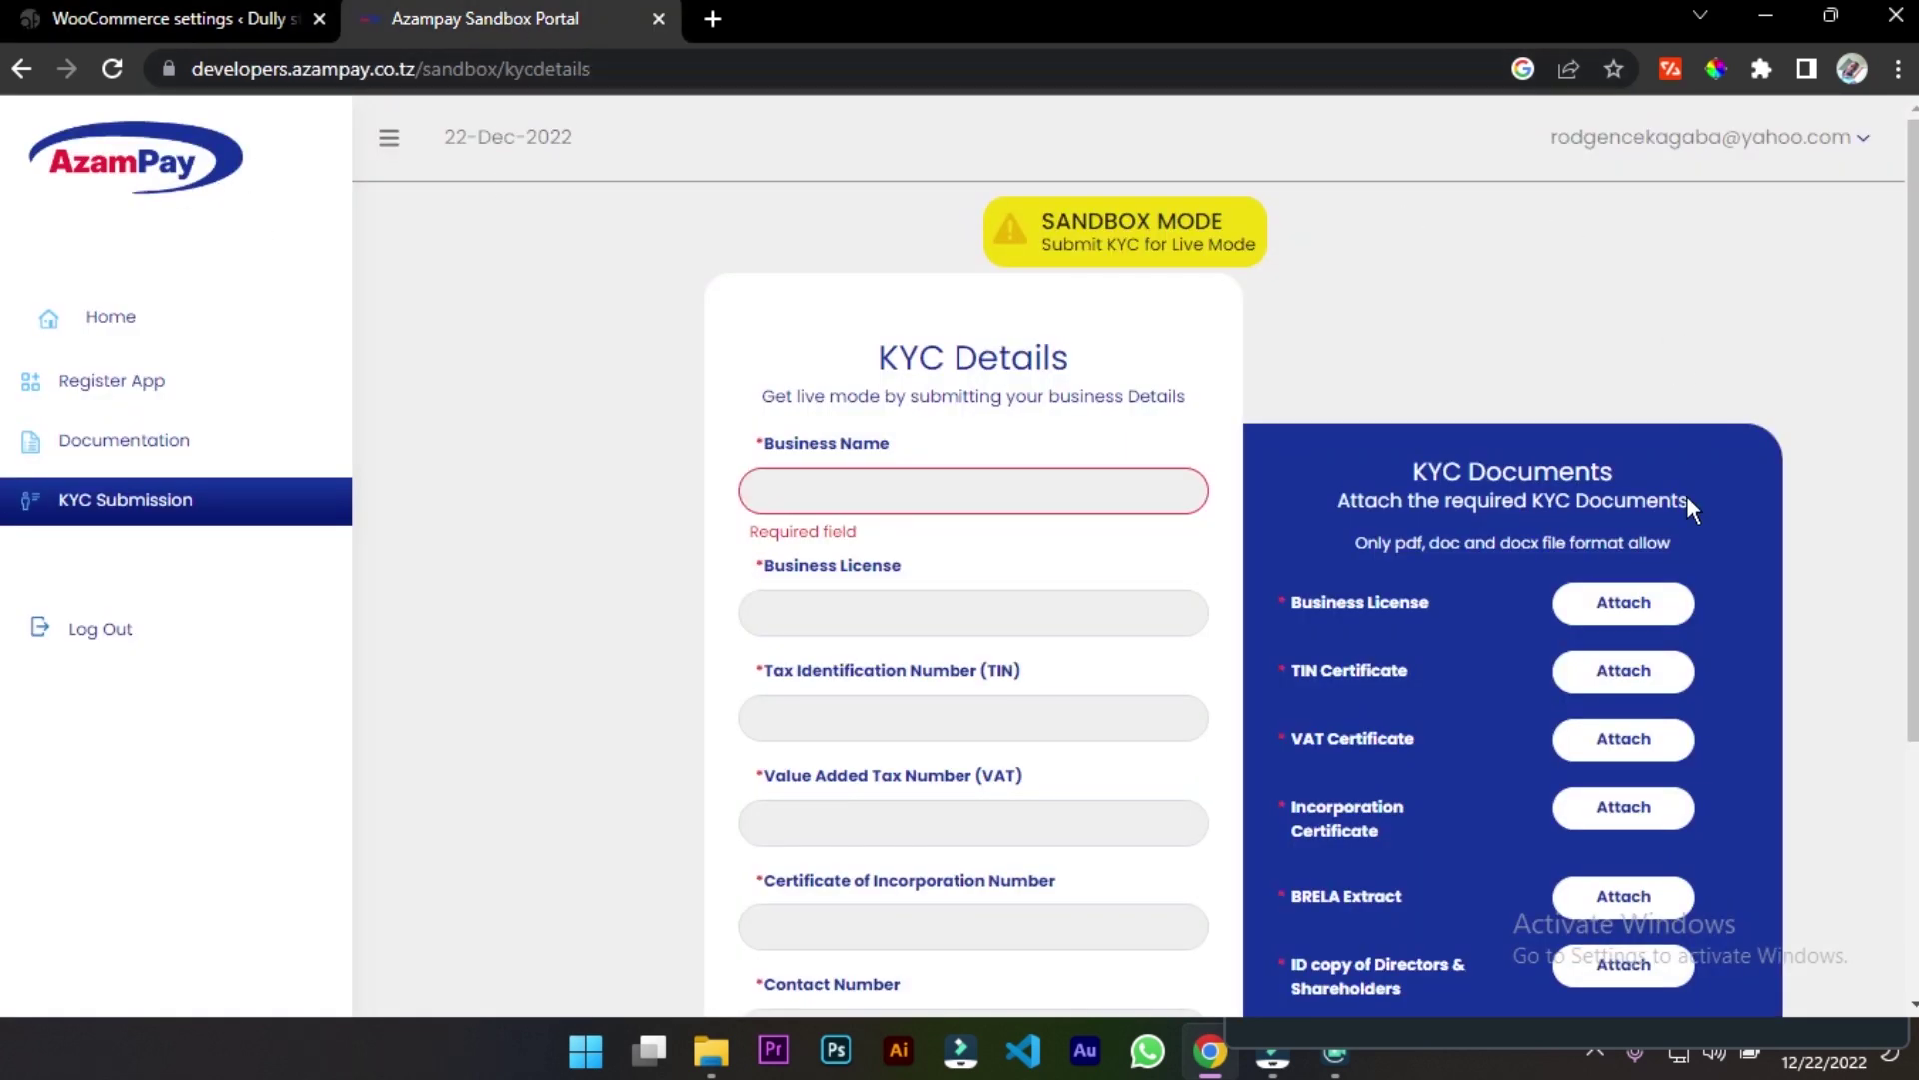
pyautogui.click(222, 389)
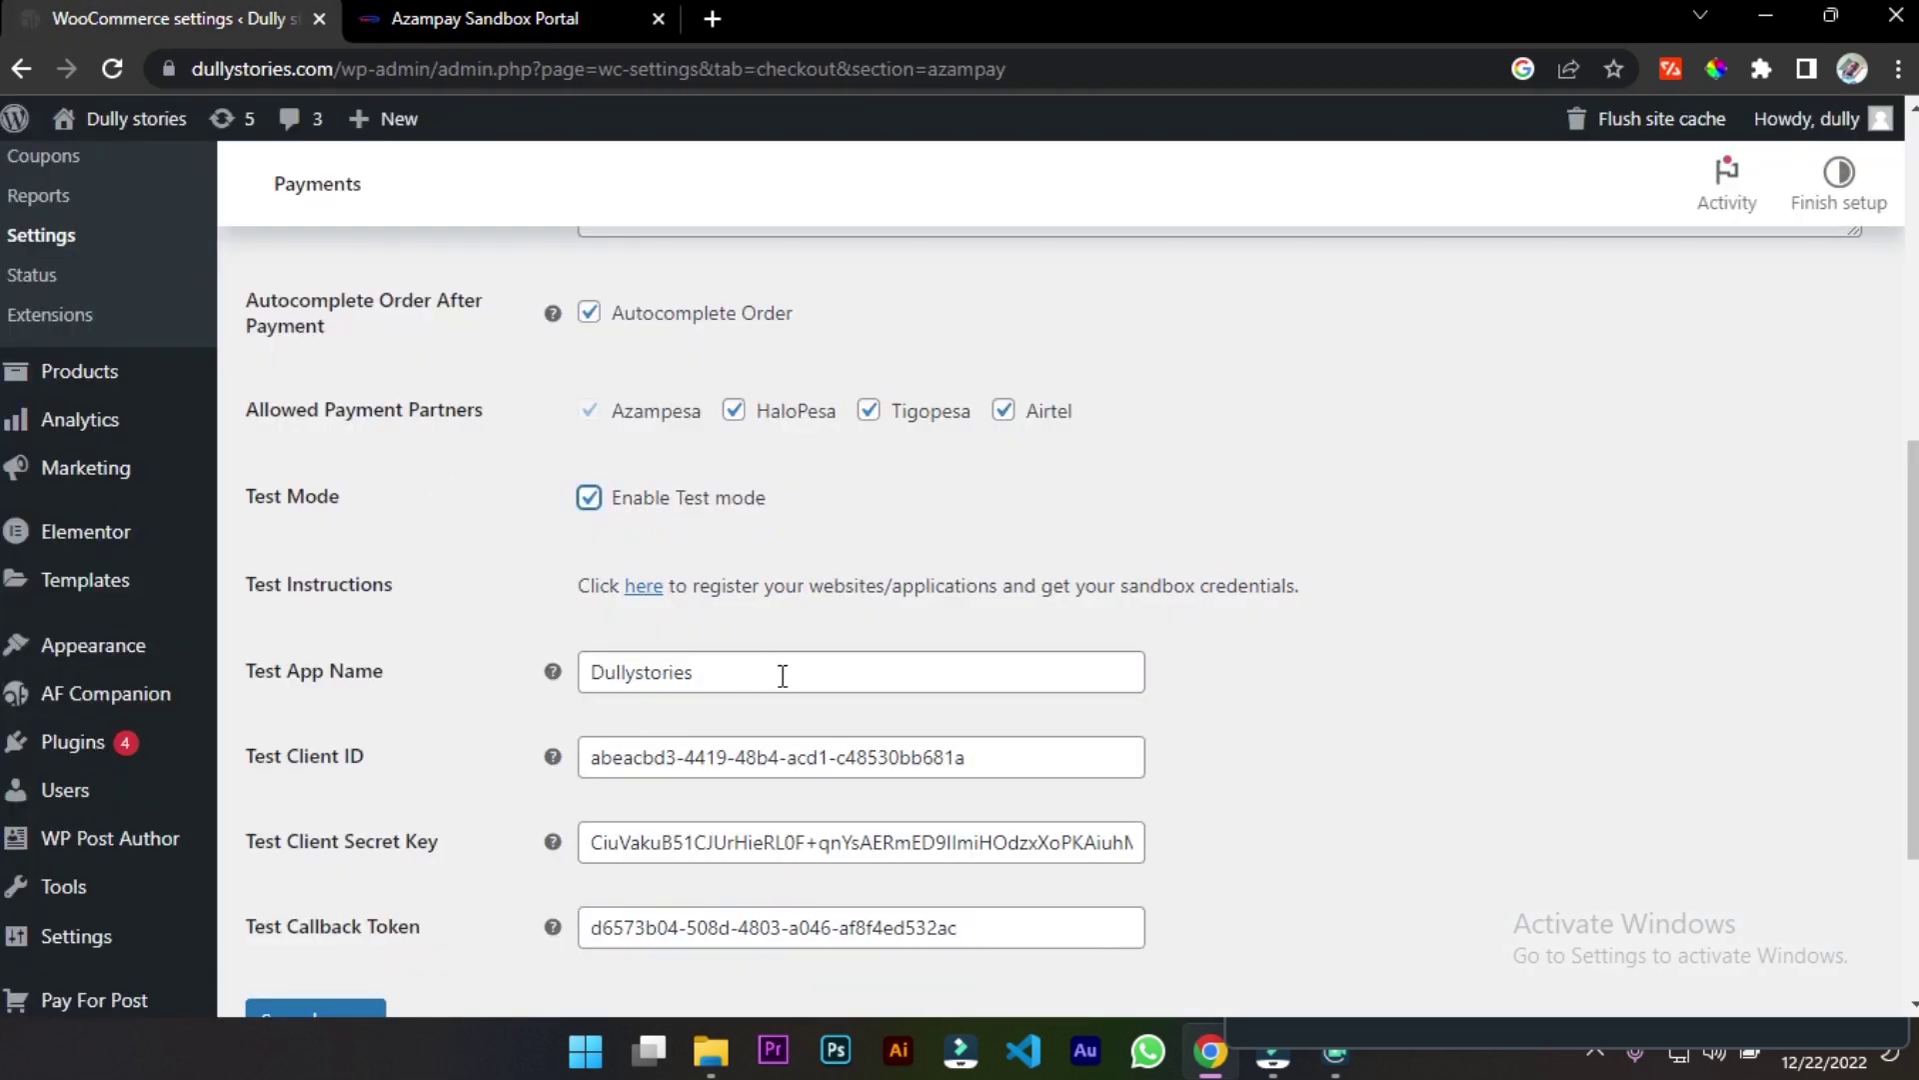
# Return to the WooCommerce AzamPay settings, review them and save the changes
pyautogui.scroll(-3, 814, 634)
pyautogui.scroll(10, 818, 626)
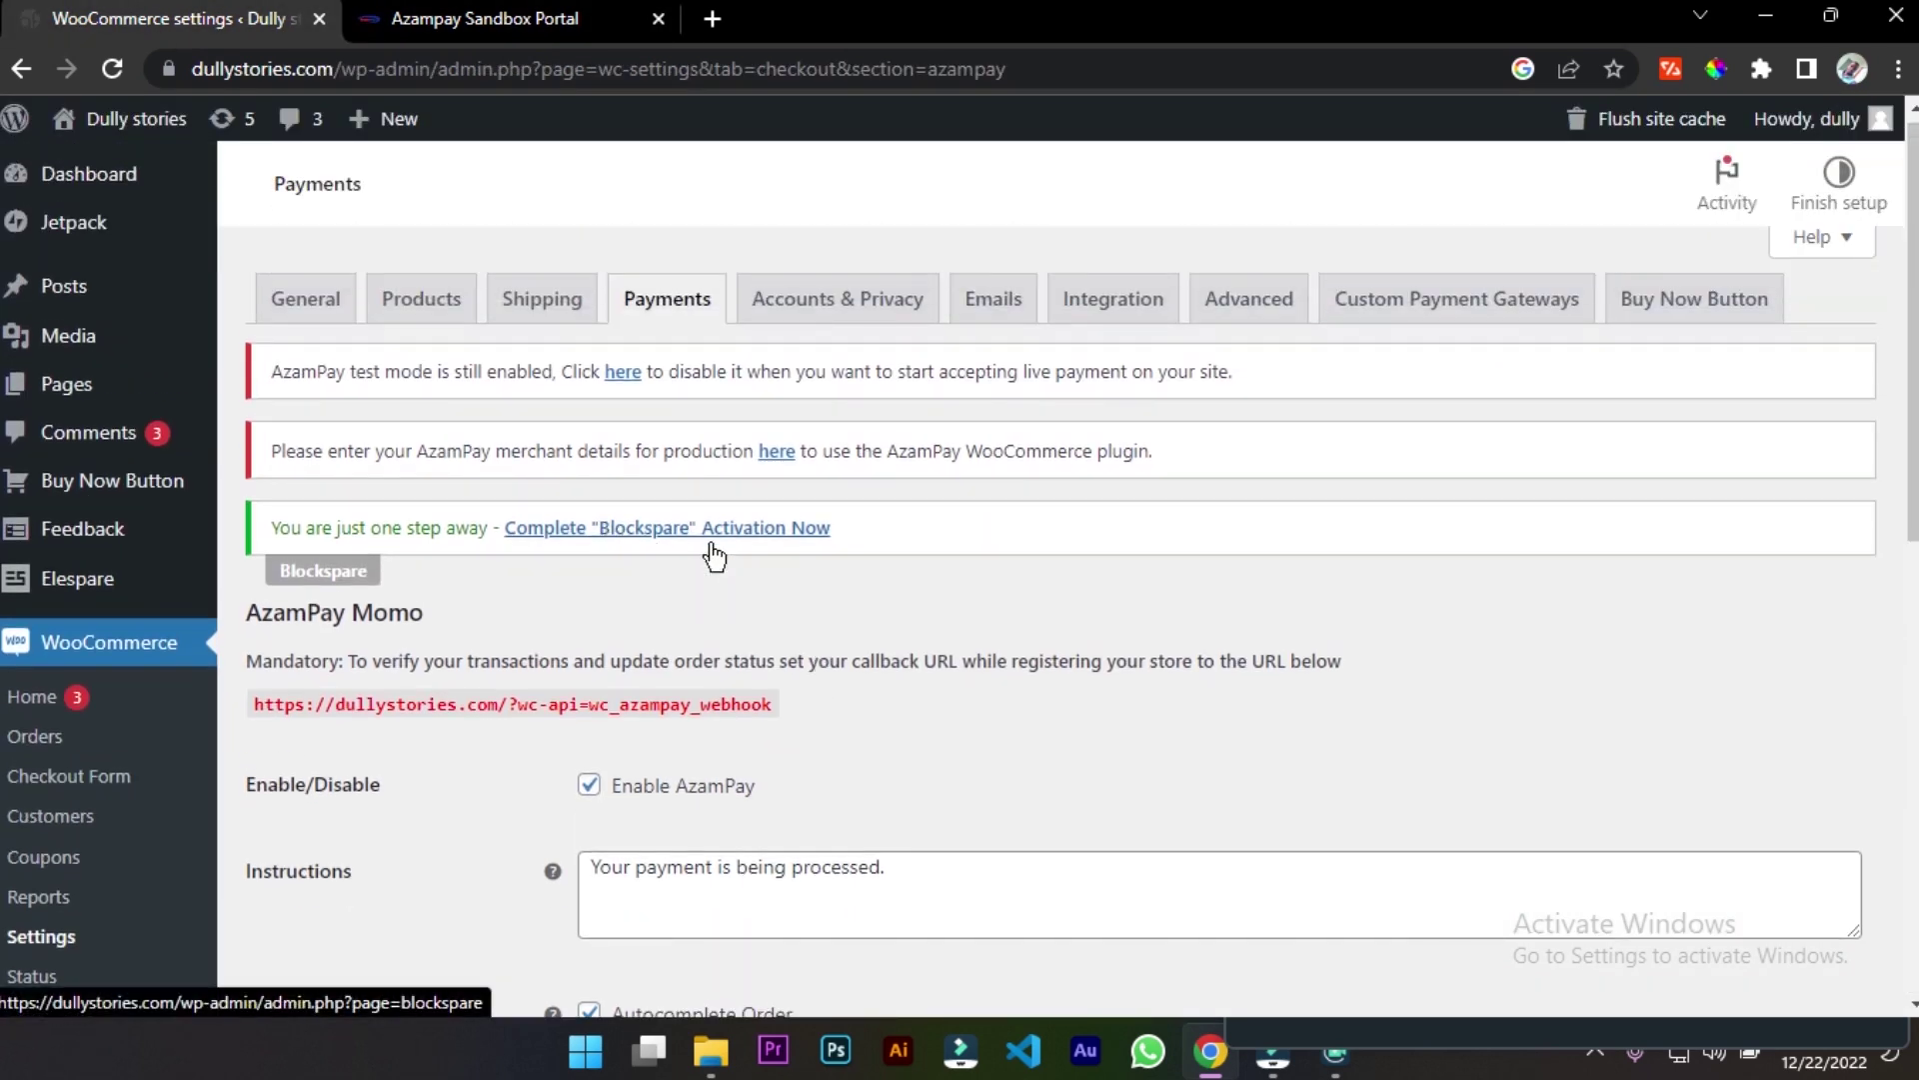
pyautogui.scroll(-5, 917, 532)
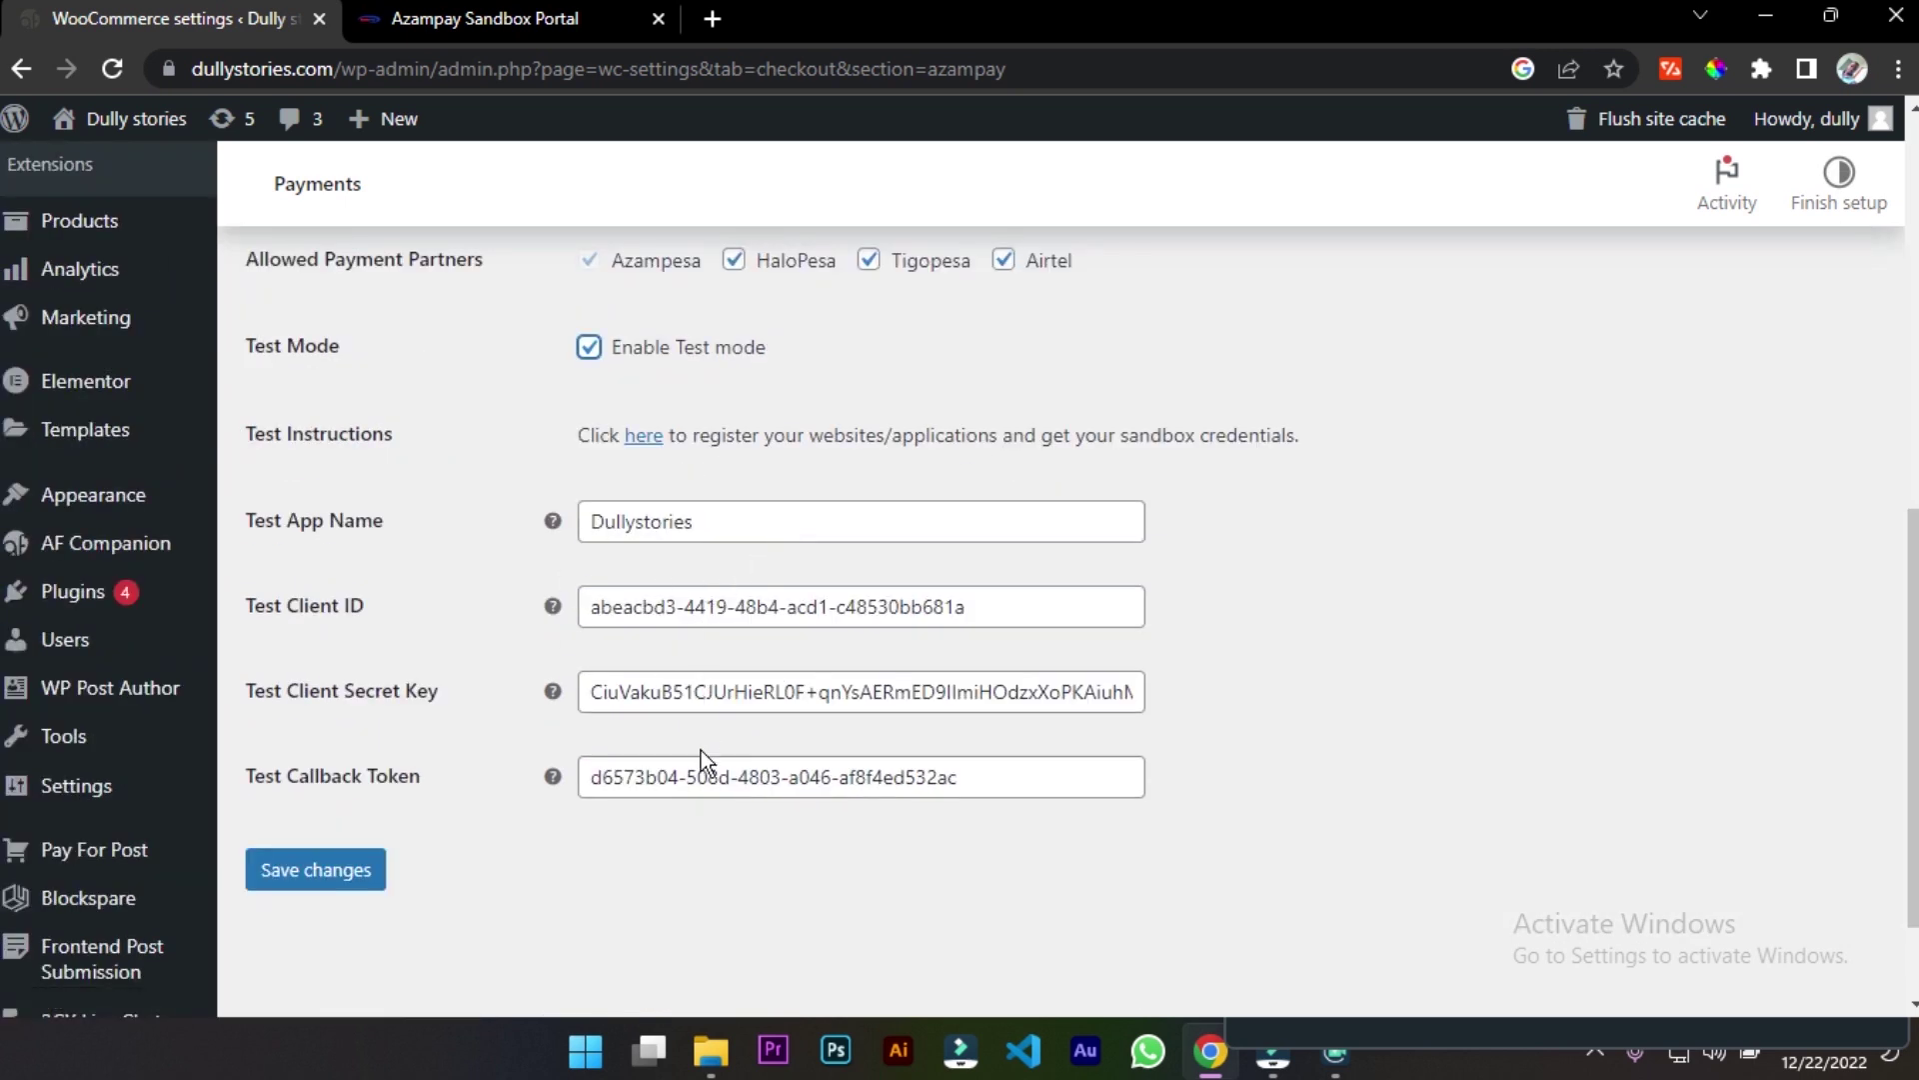
pyautogui.click(343, 870)
pyautogui.hotkey('ctrl', 'Tab')
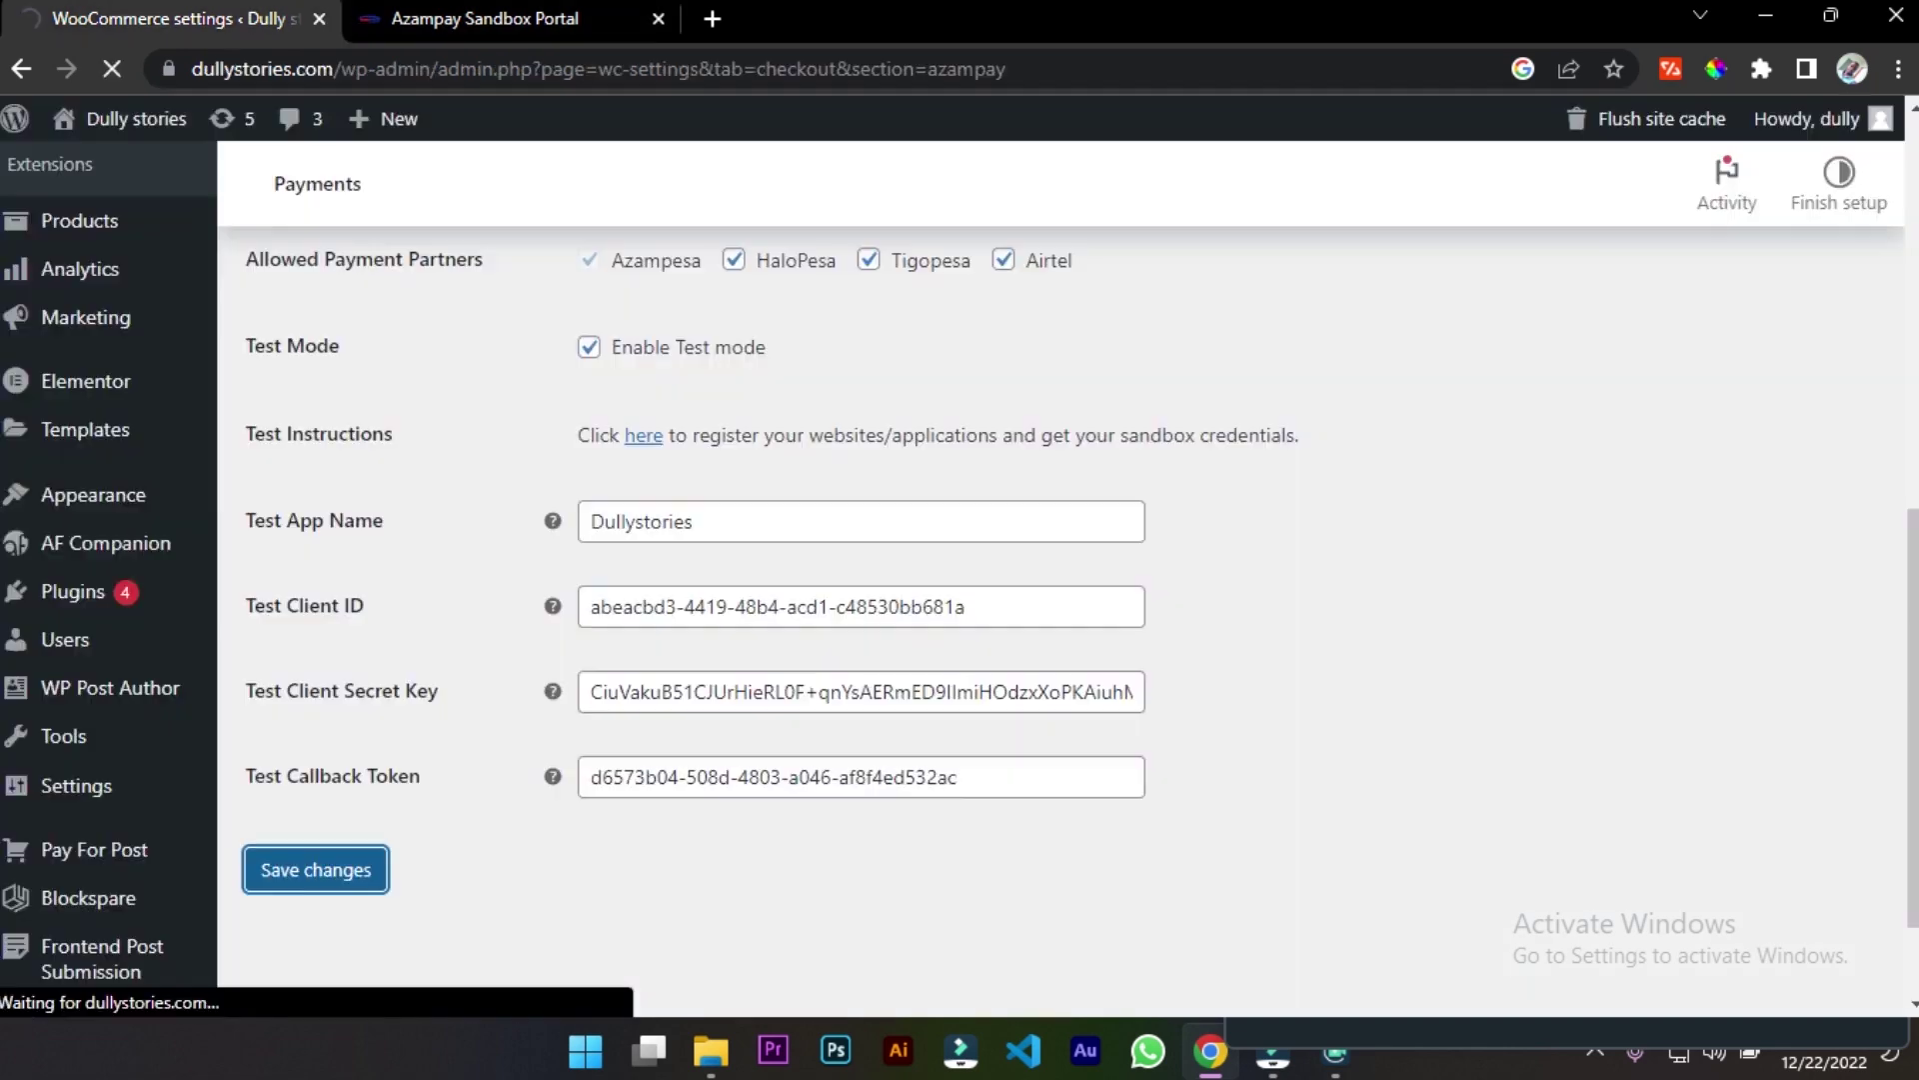
pyautogui.click(180, 18)
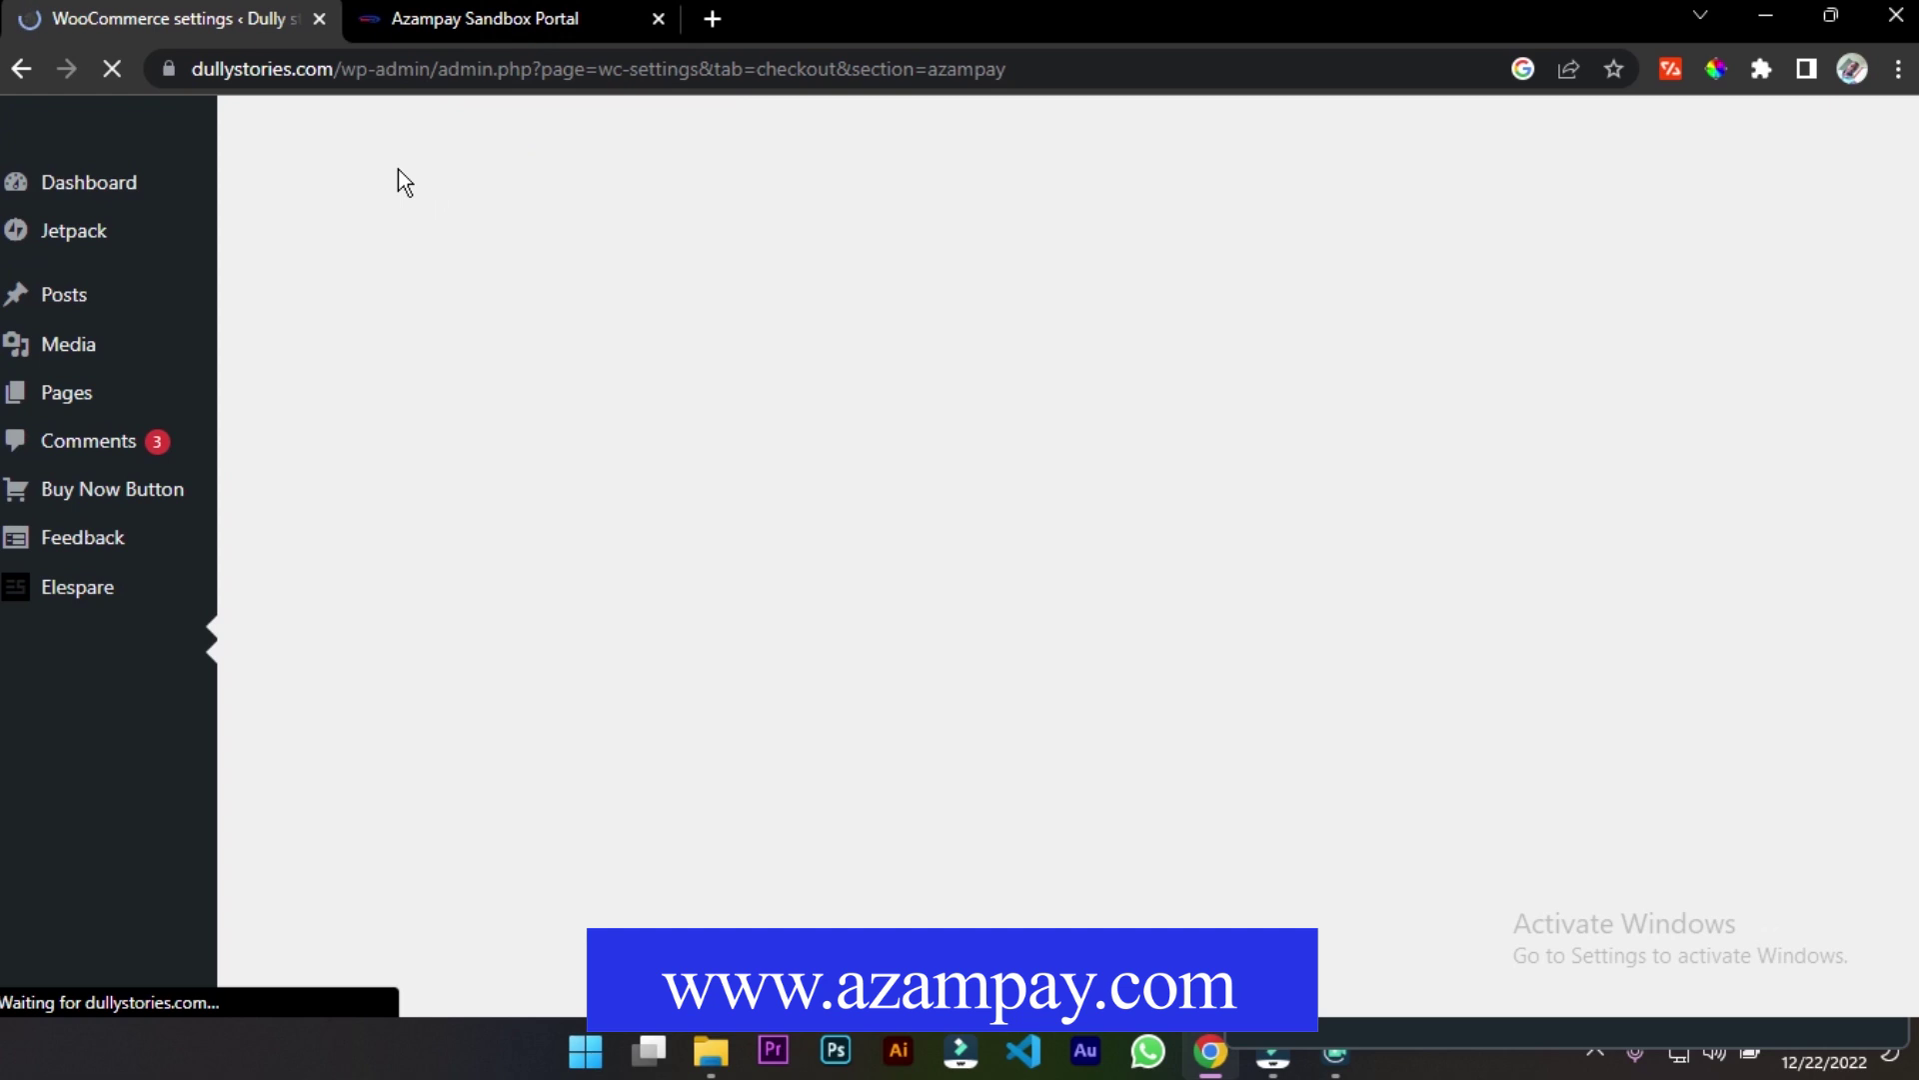
# Examine the registered app's callback URL, client ID, client secret key and token fields in the AzamPay Sandbox Portal
pyautogui.click(470, 18)
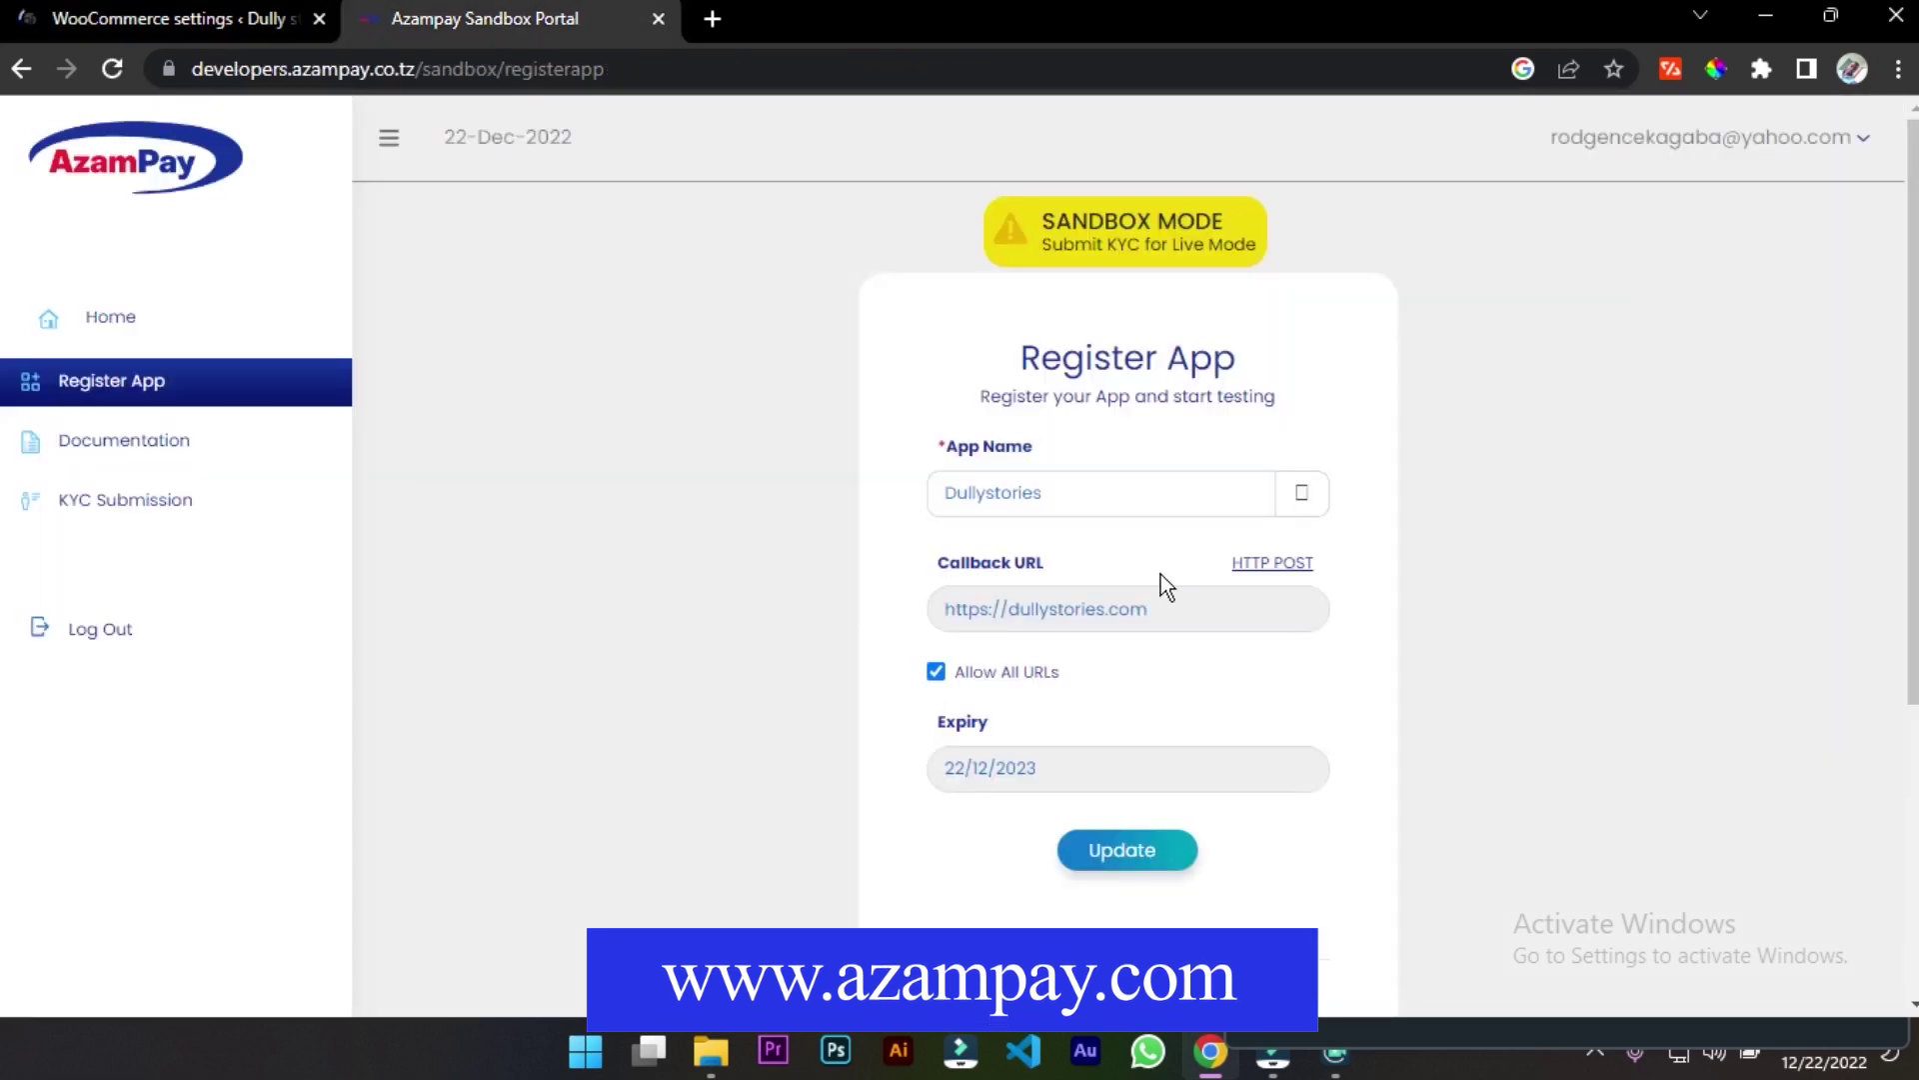
pyautogui.scroll(-5, 1175, 583)
pyautogui.scroll(5, 1178, 587)
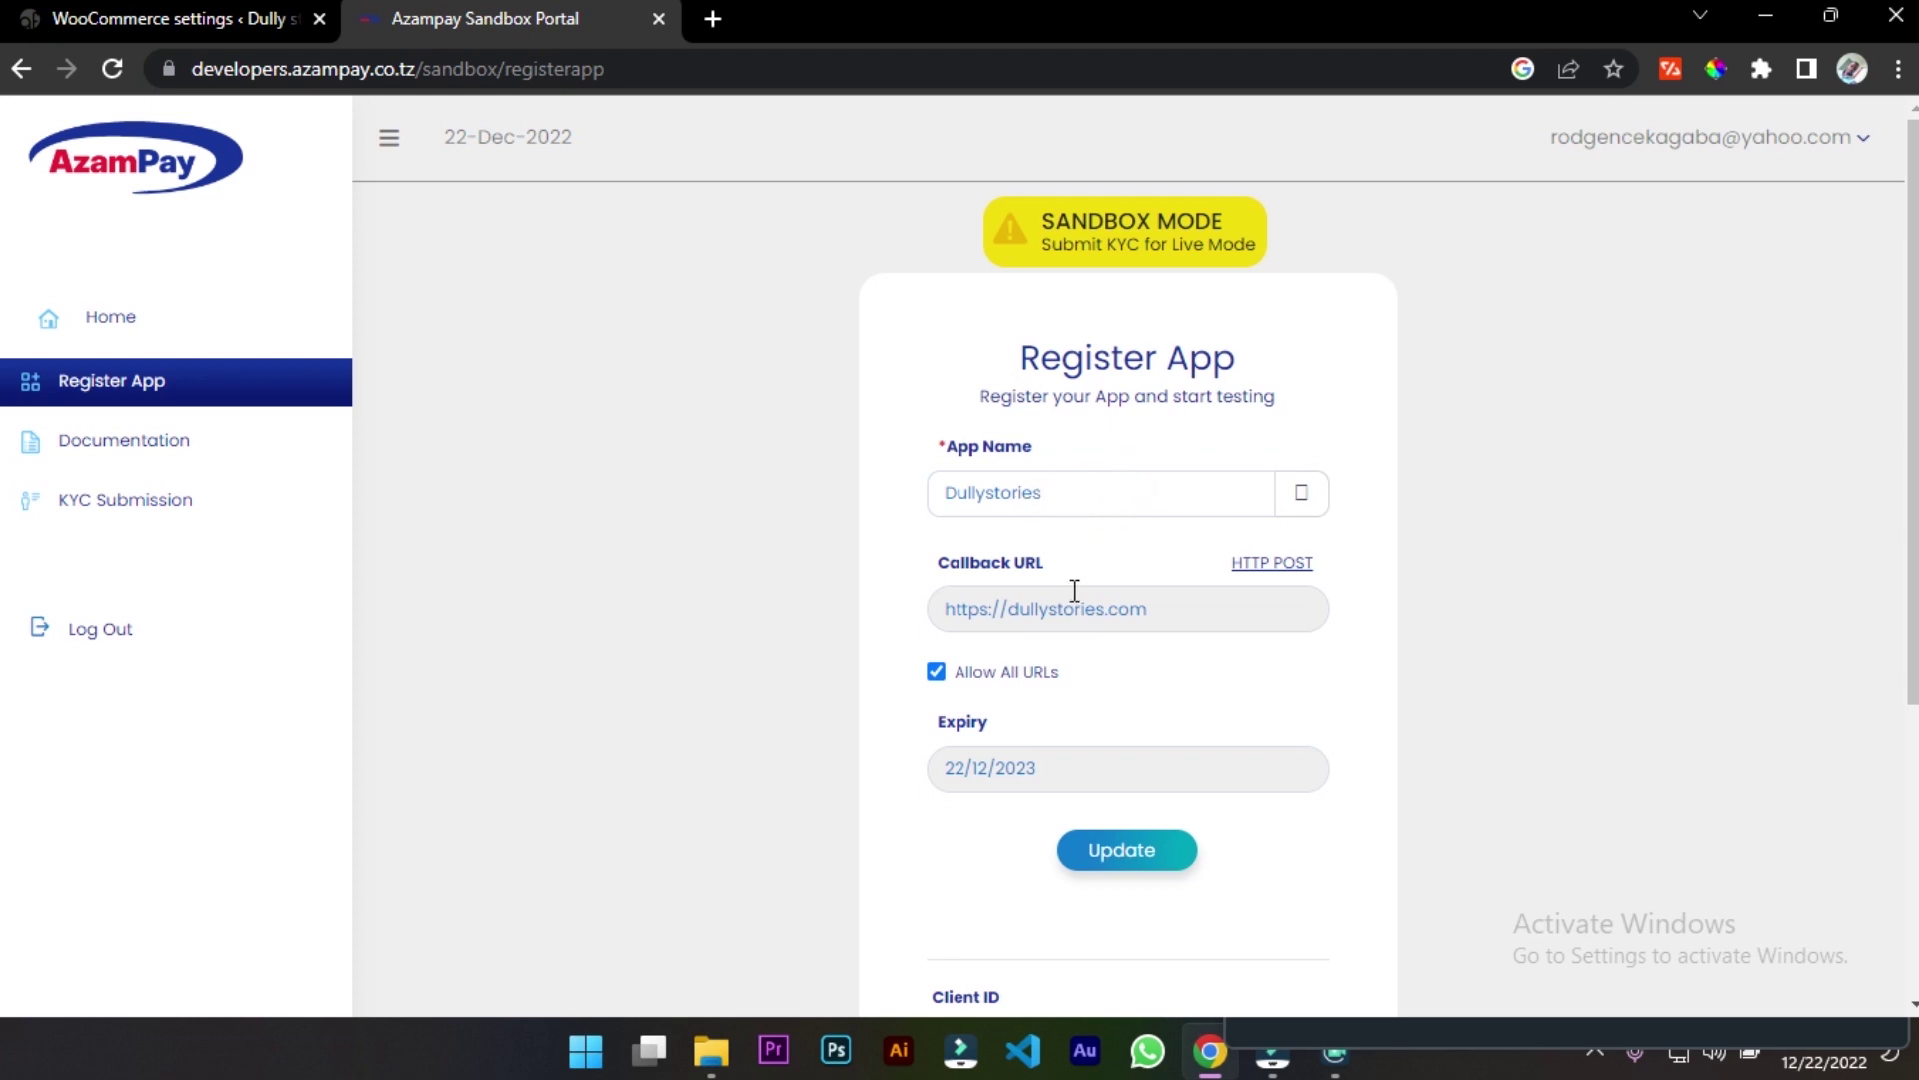
pyautogui.moveTo(940, 562); pyautogui.dragTo(1221, 576)
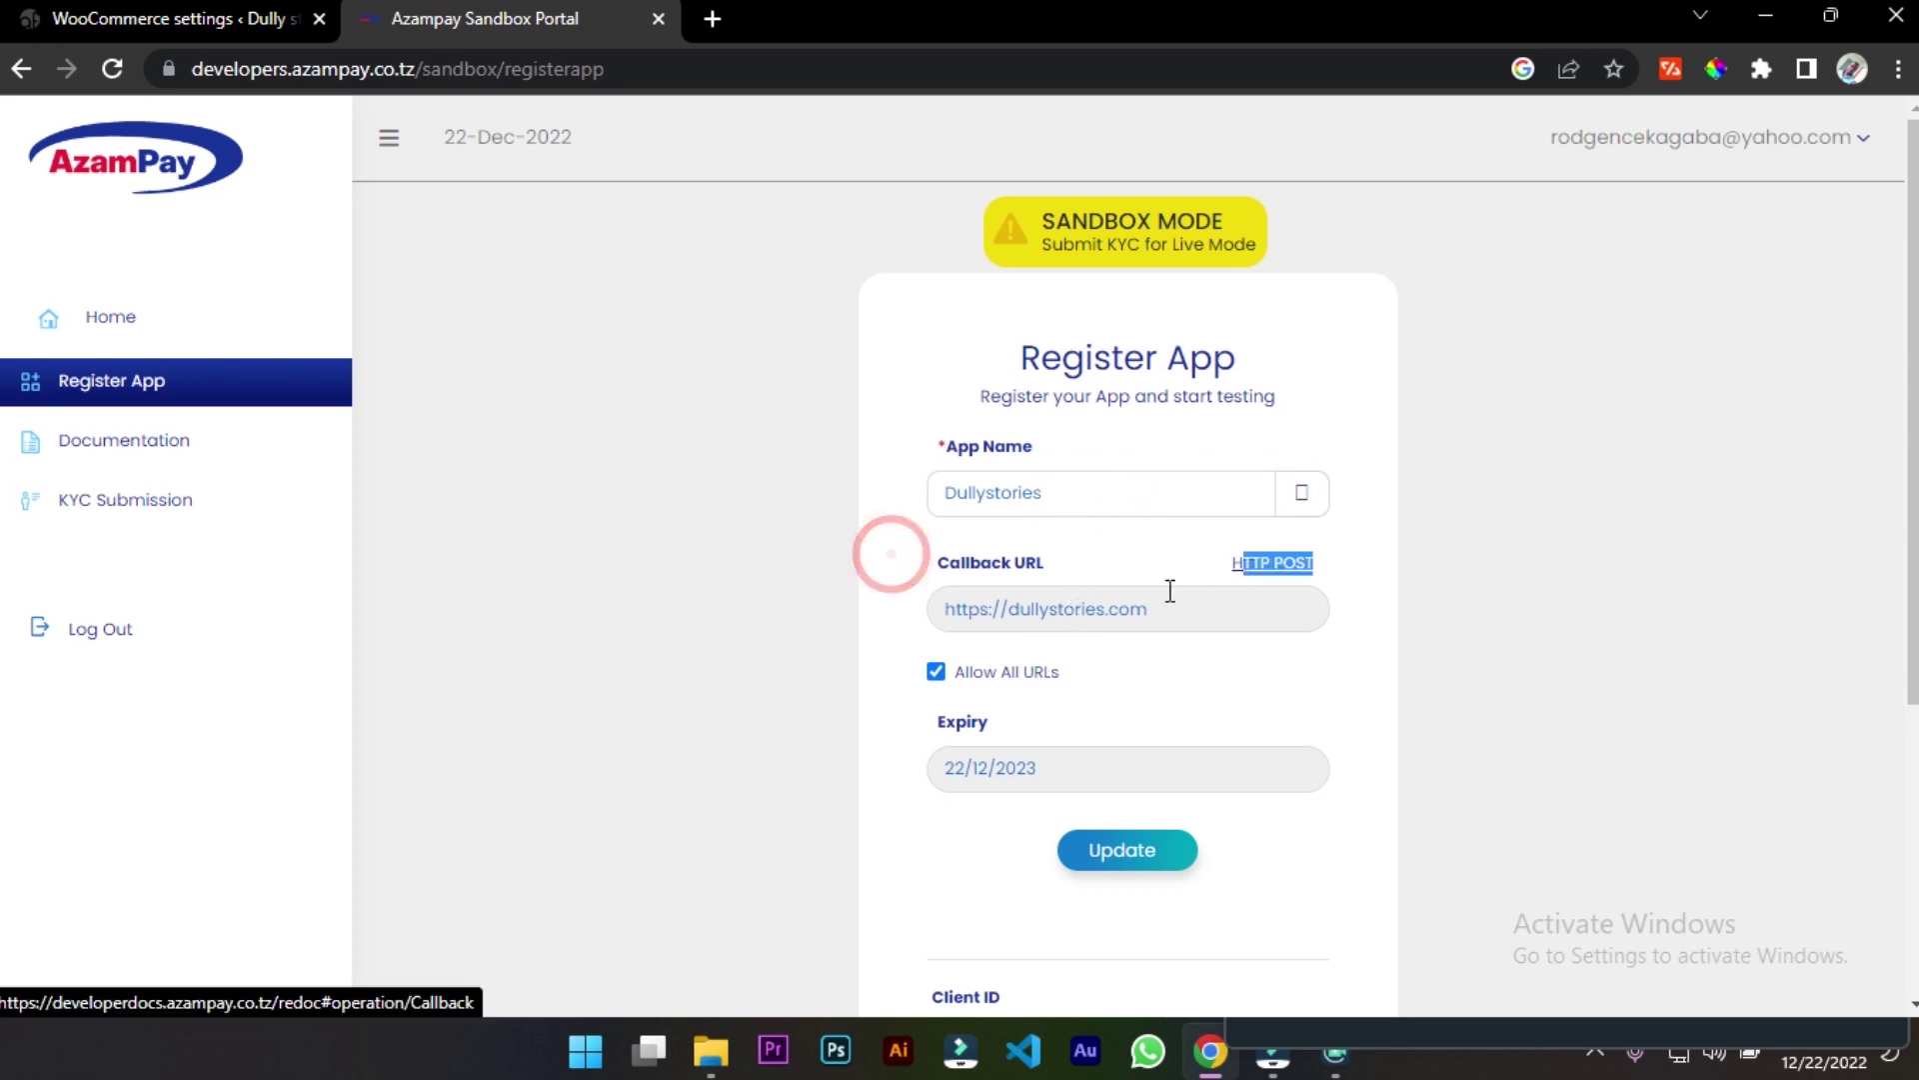
pyautogui.click(1119, 604)
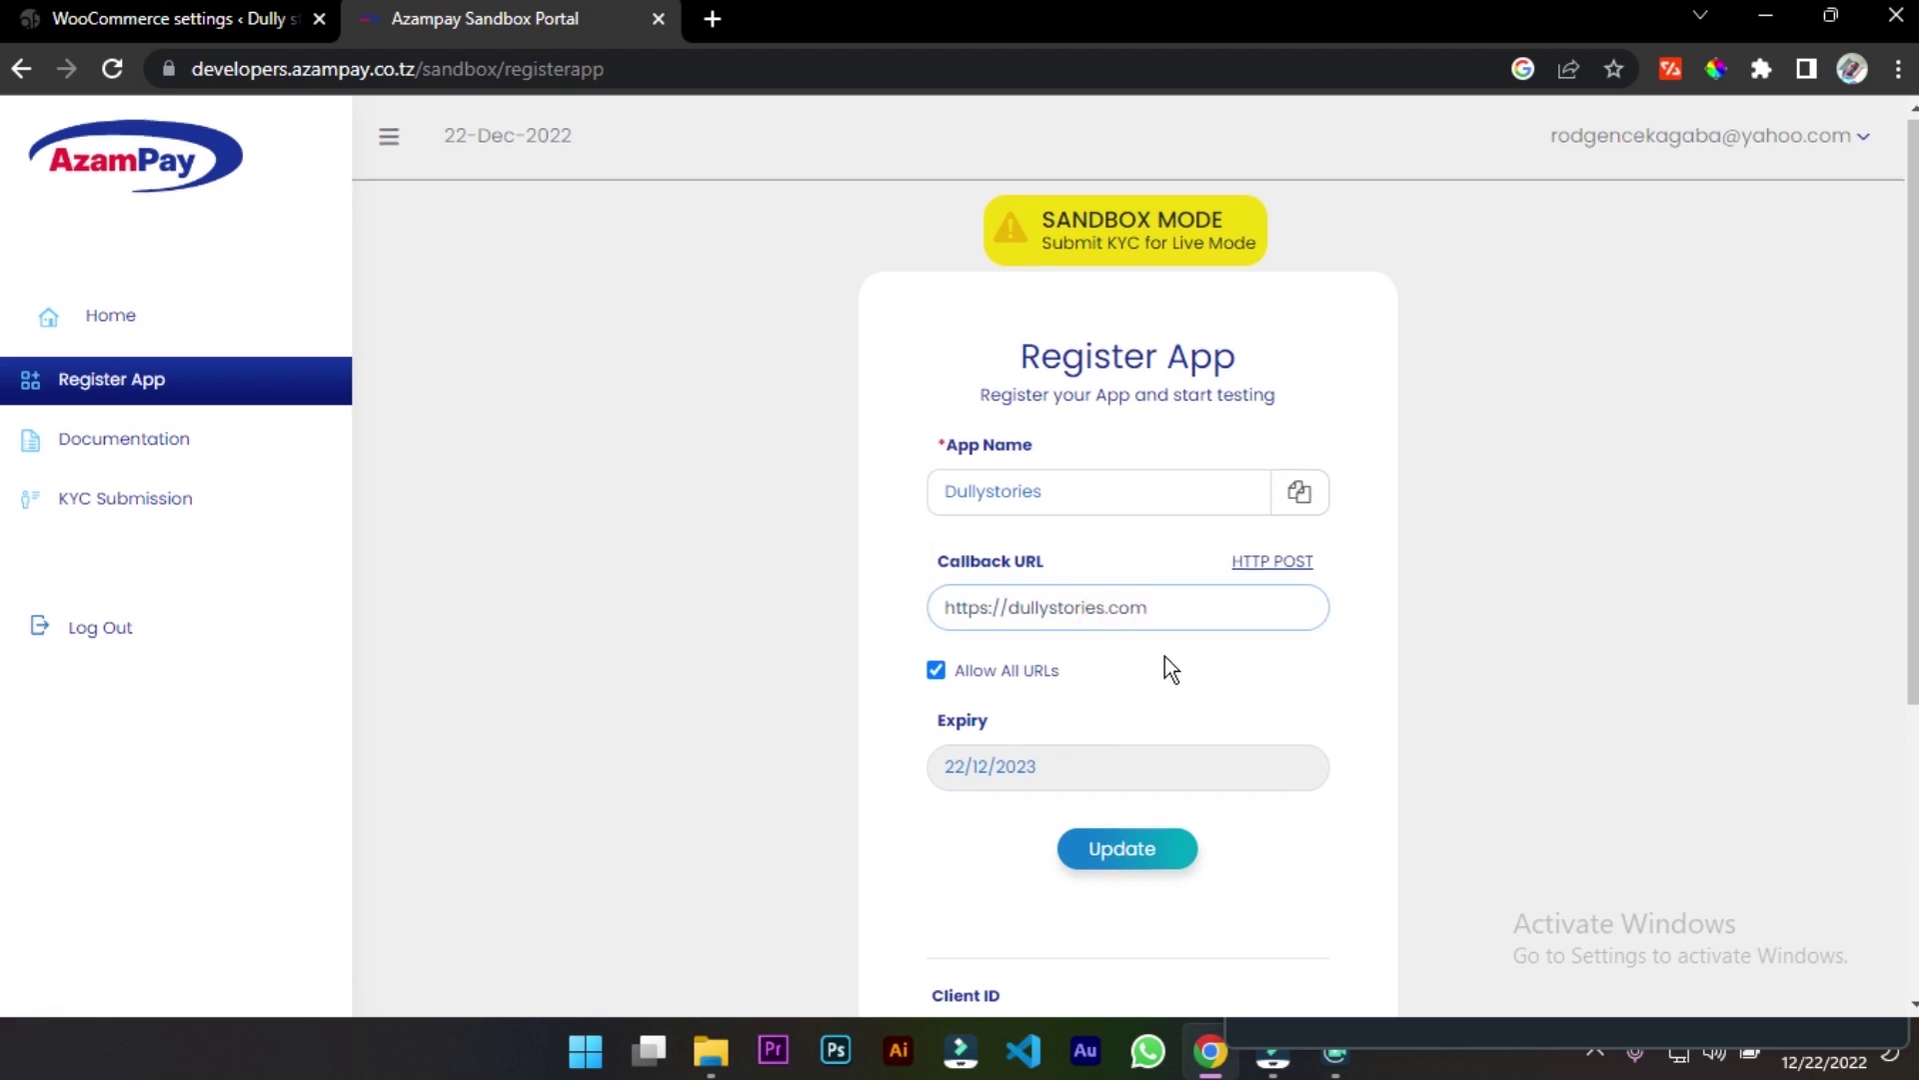
pyautogui.scroll(-5, 1162, 661)
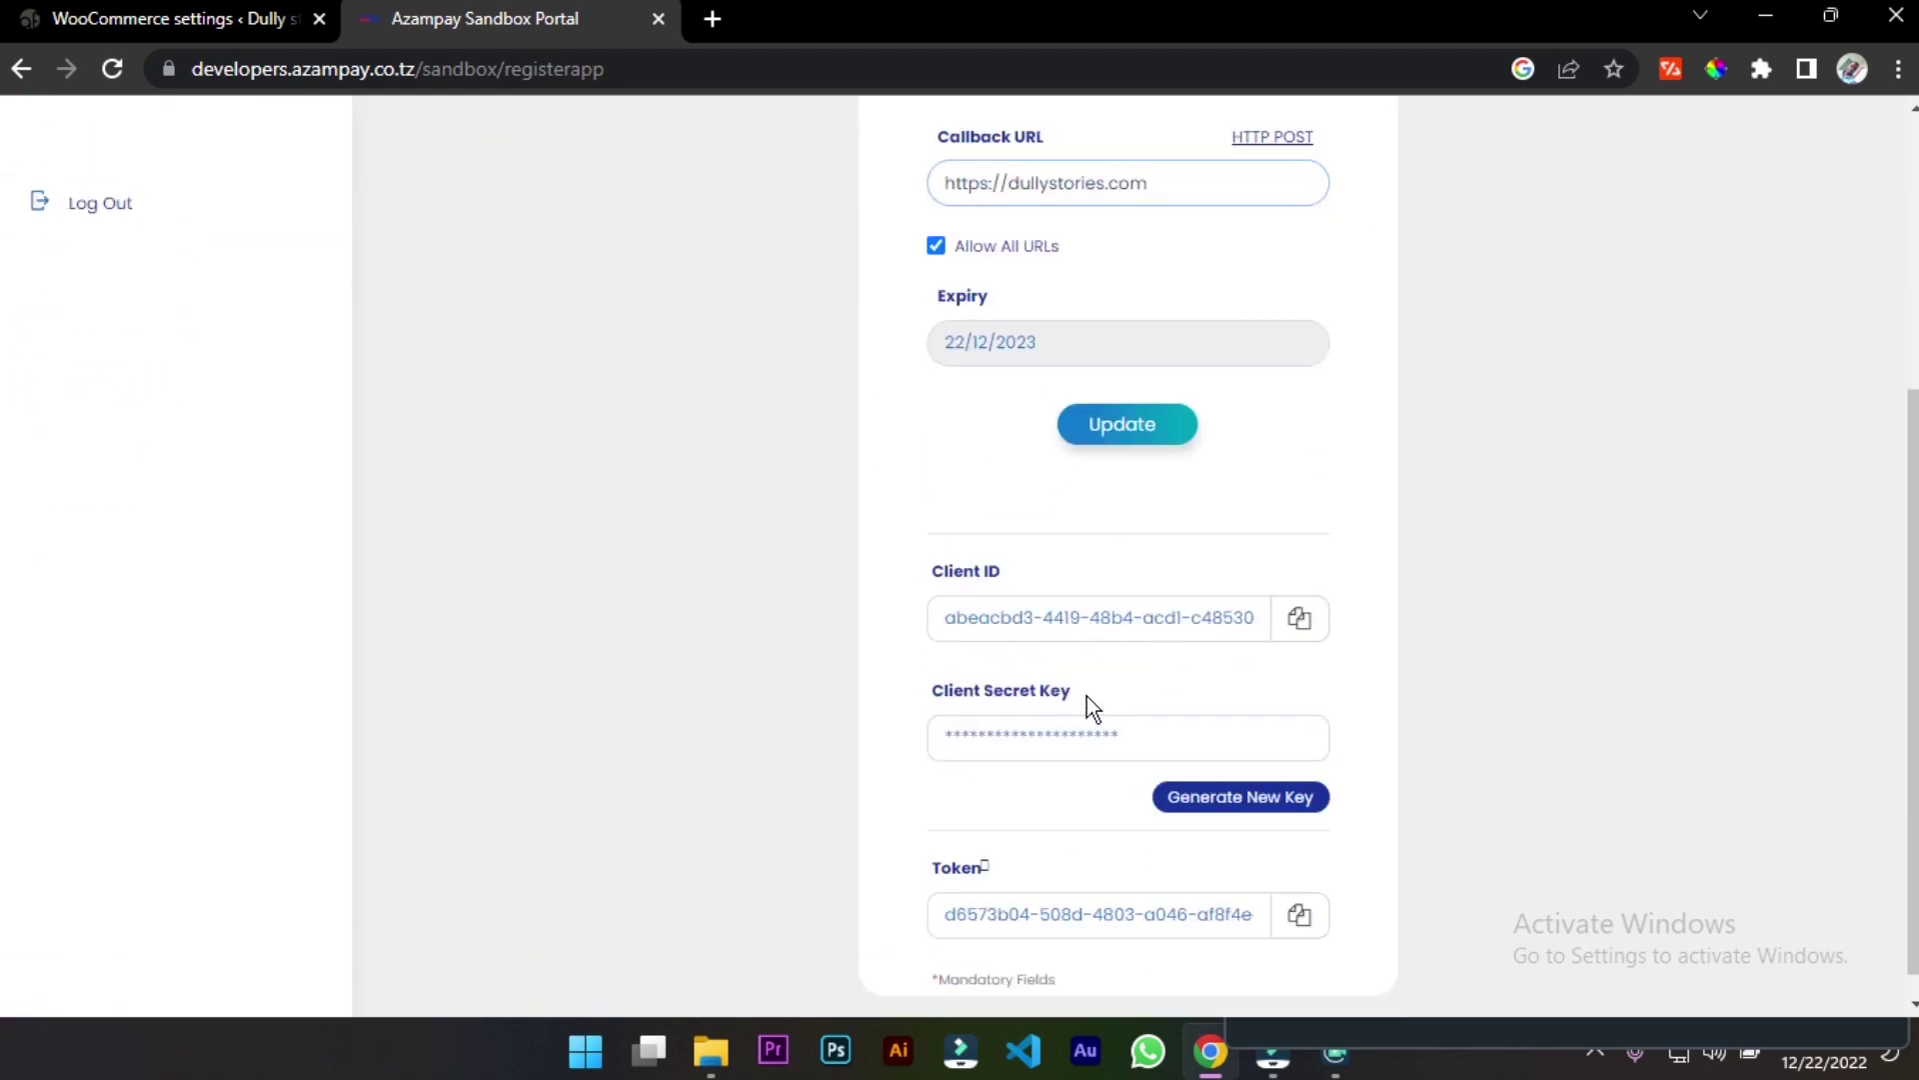
pyautogui.scroll(-1, 1100, 546)
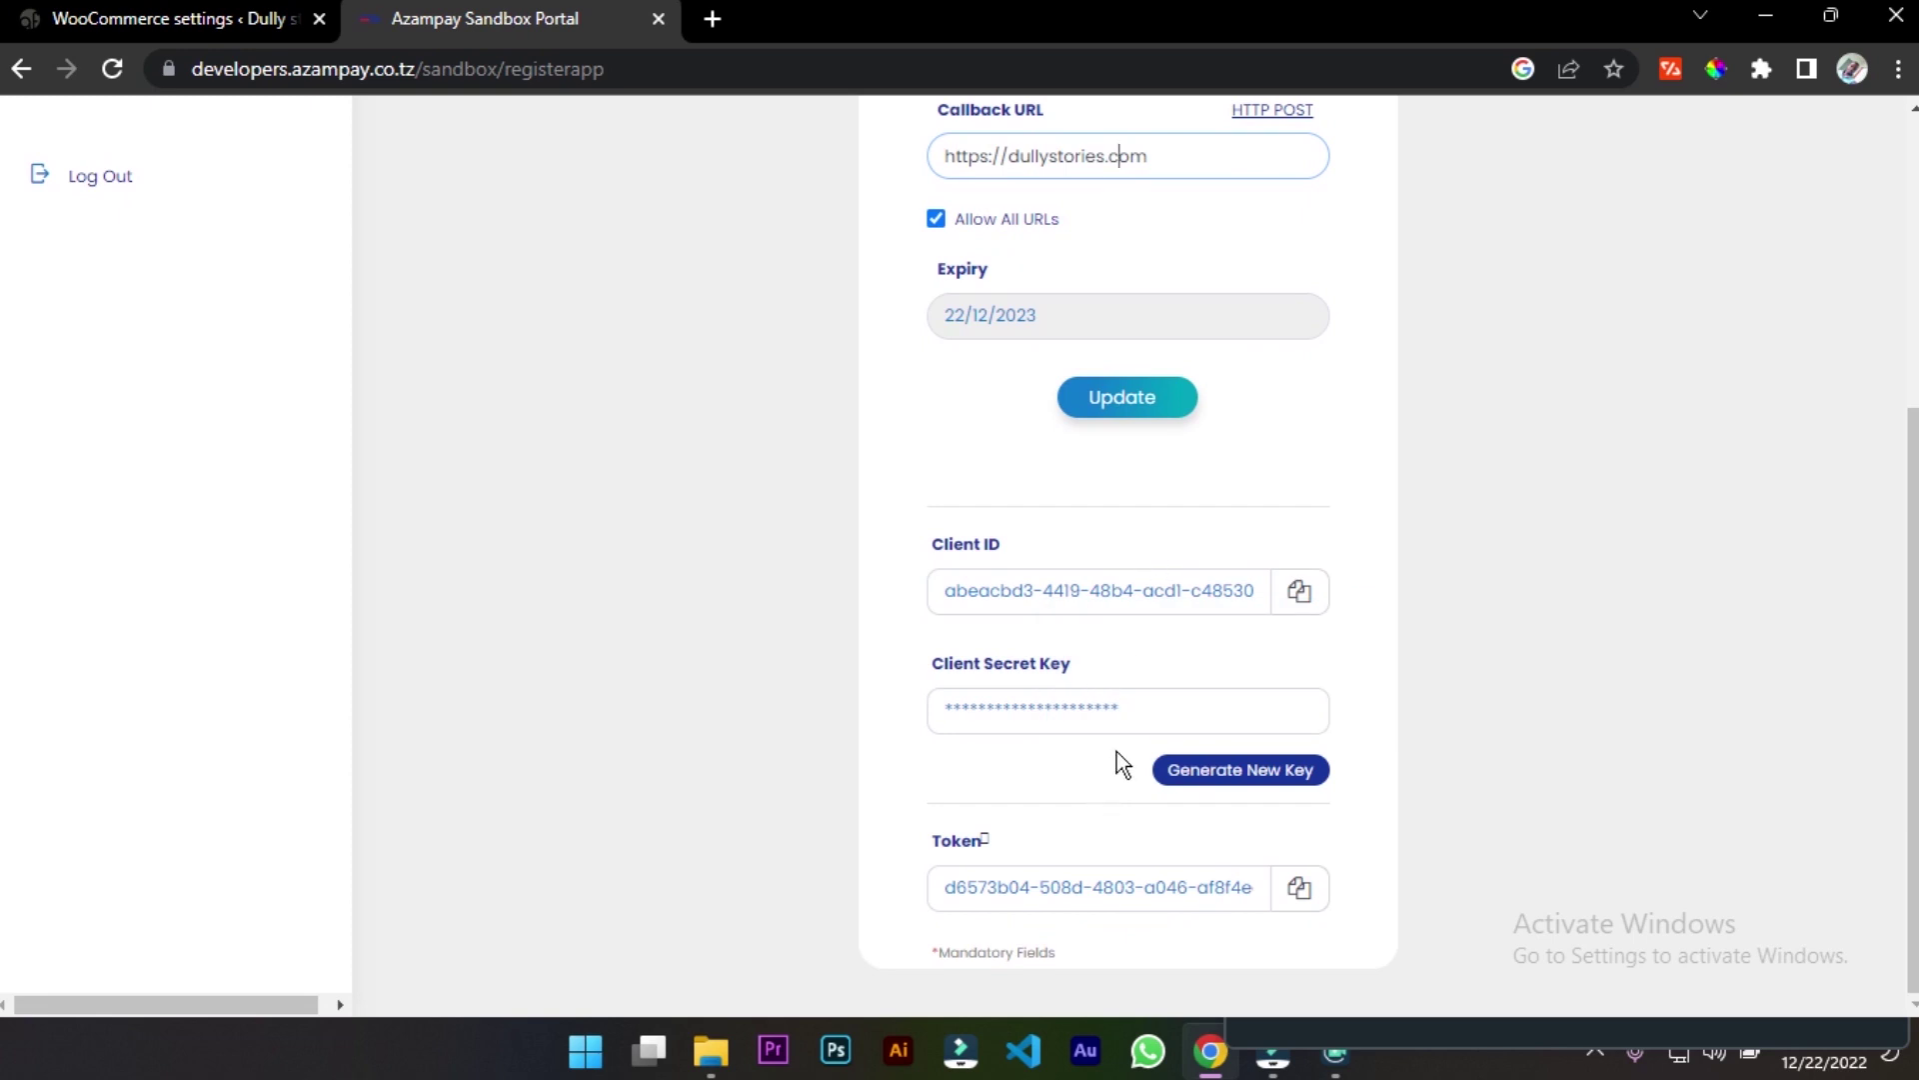
pyautogui.click(1129, 707)
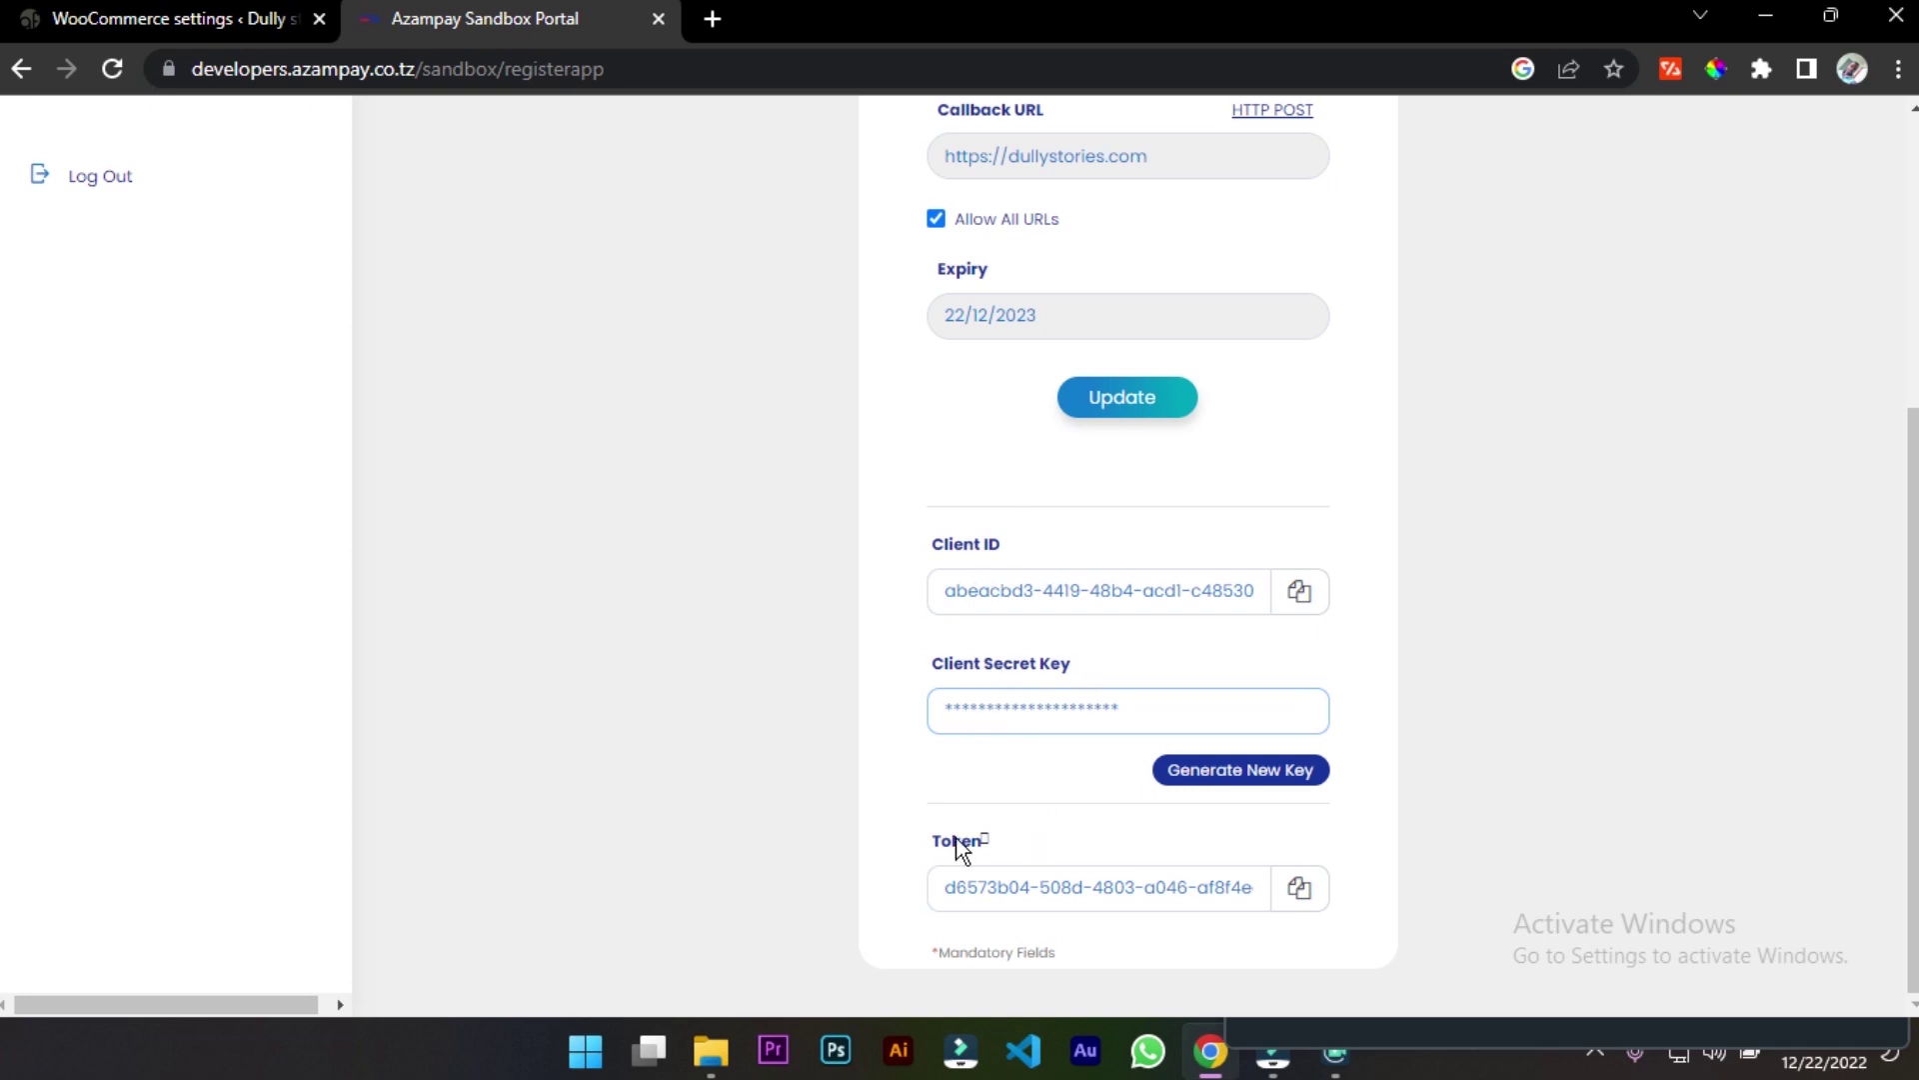
# Review the test client ID, secret key and callback token fields and the notices in the WooCommerce AzamPay settings
pyautogui.click(245, 20)
pyautogui.scroll(-10, 644, 519)
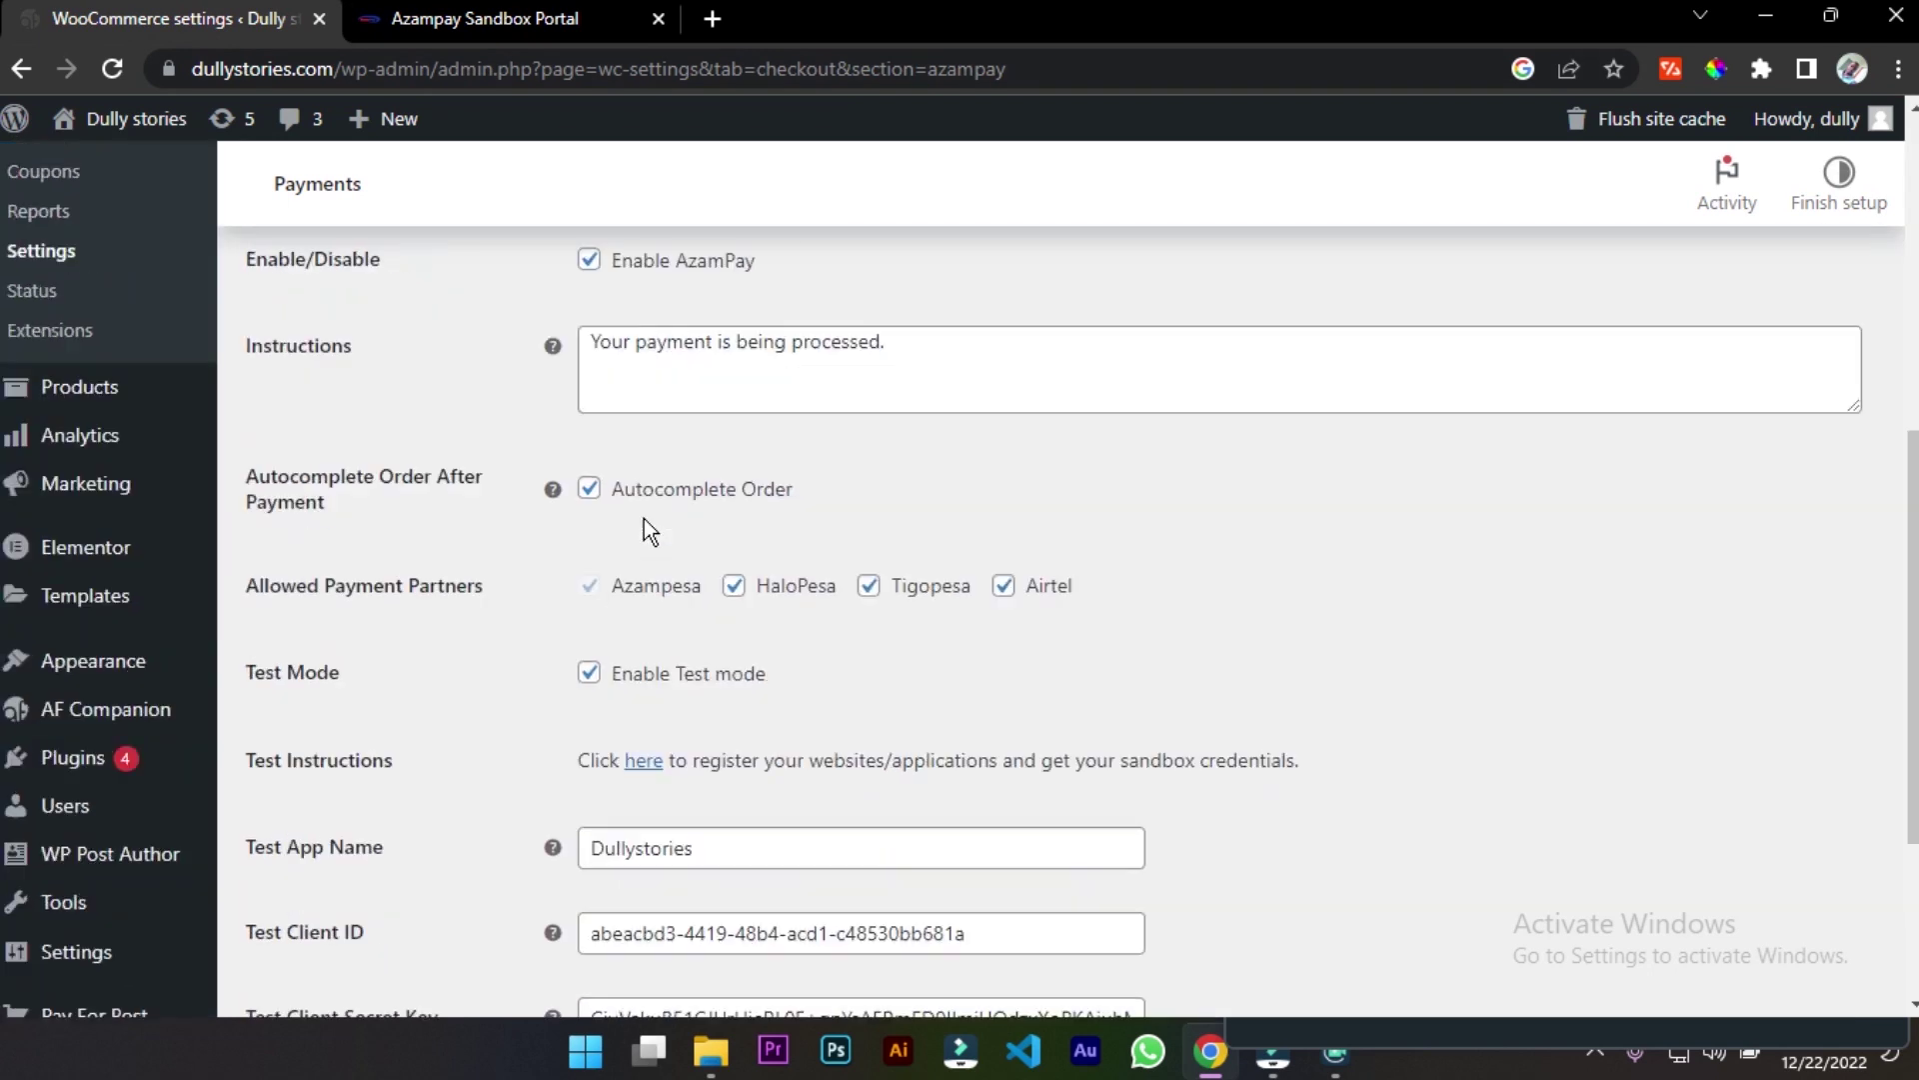
pyautogui.click(365, 630)
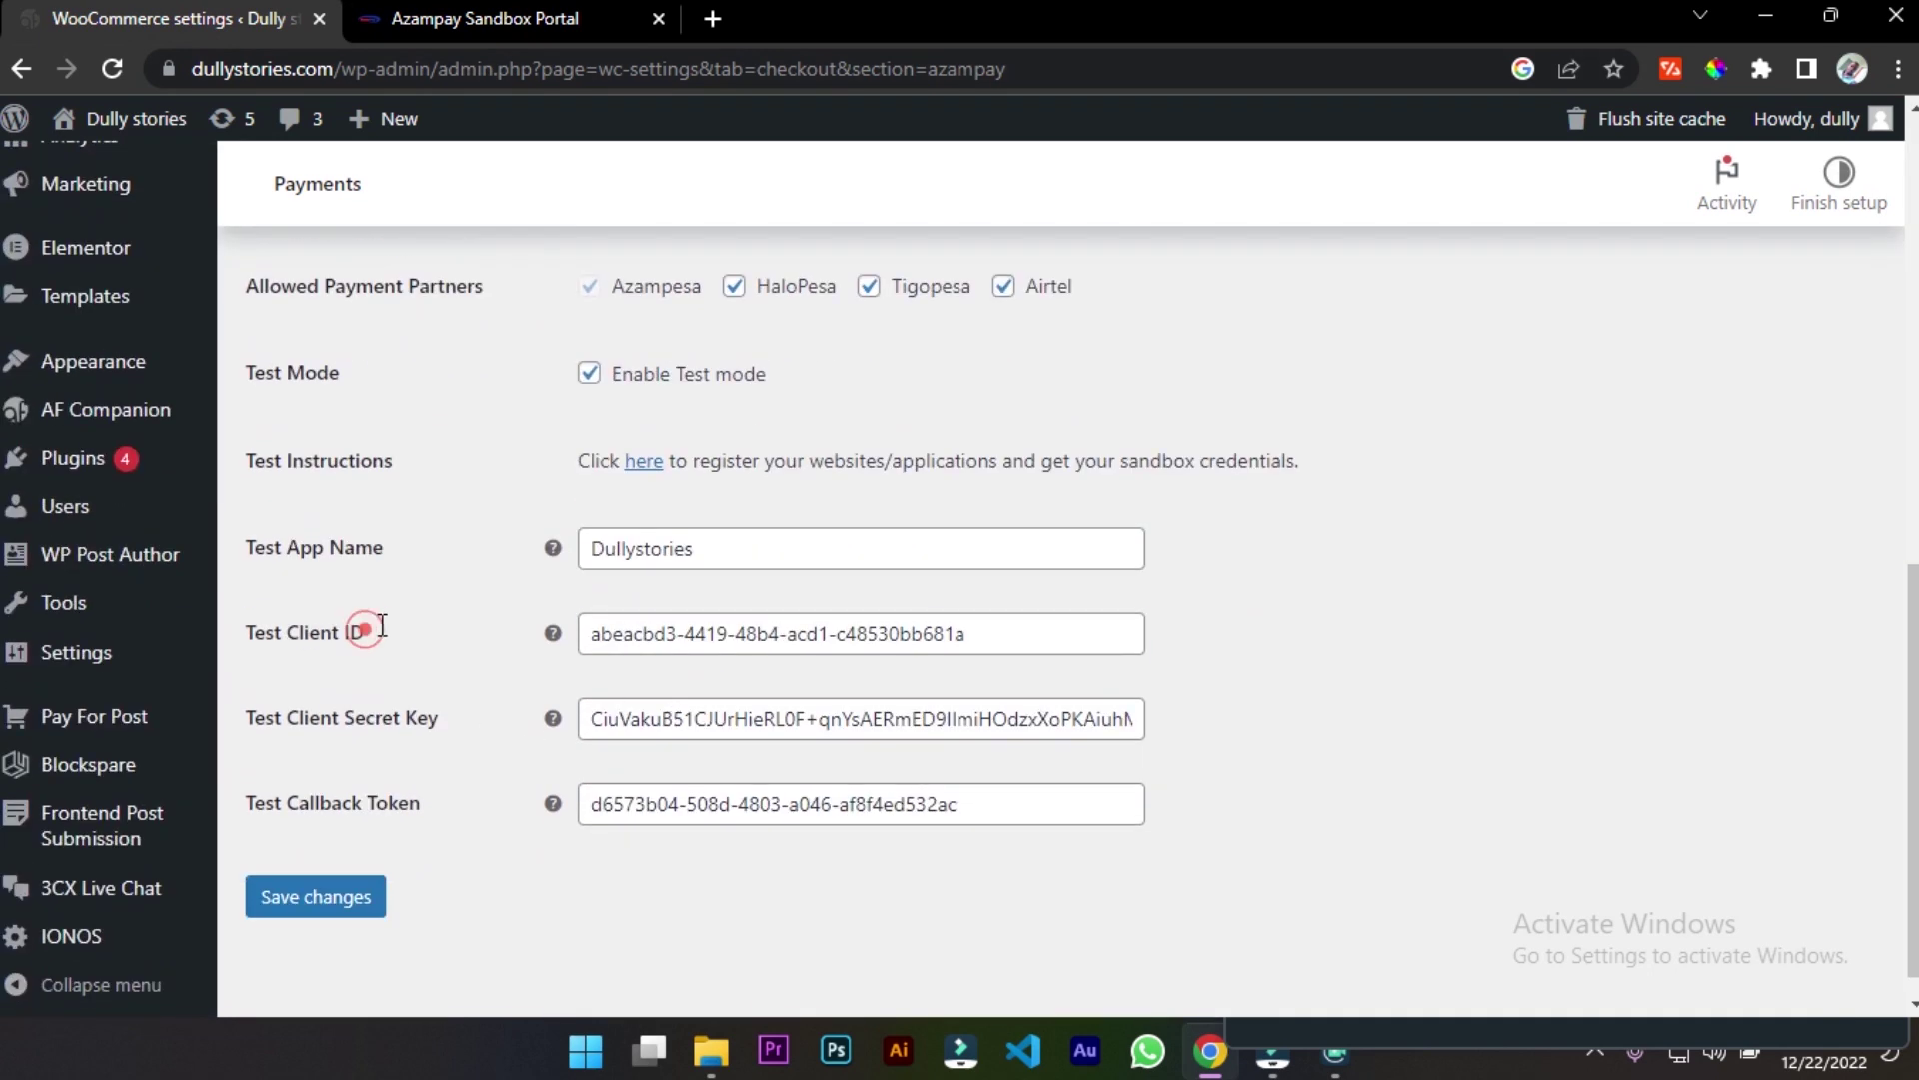
pyautogui.click(403, 699)
pyautogui.click(488, 830)
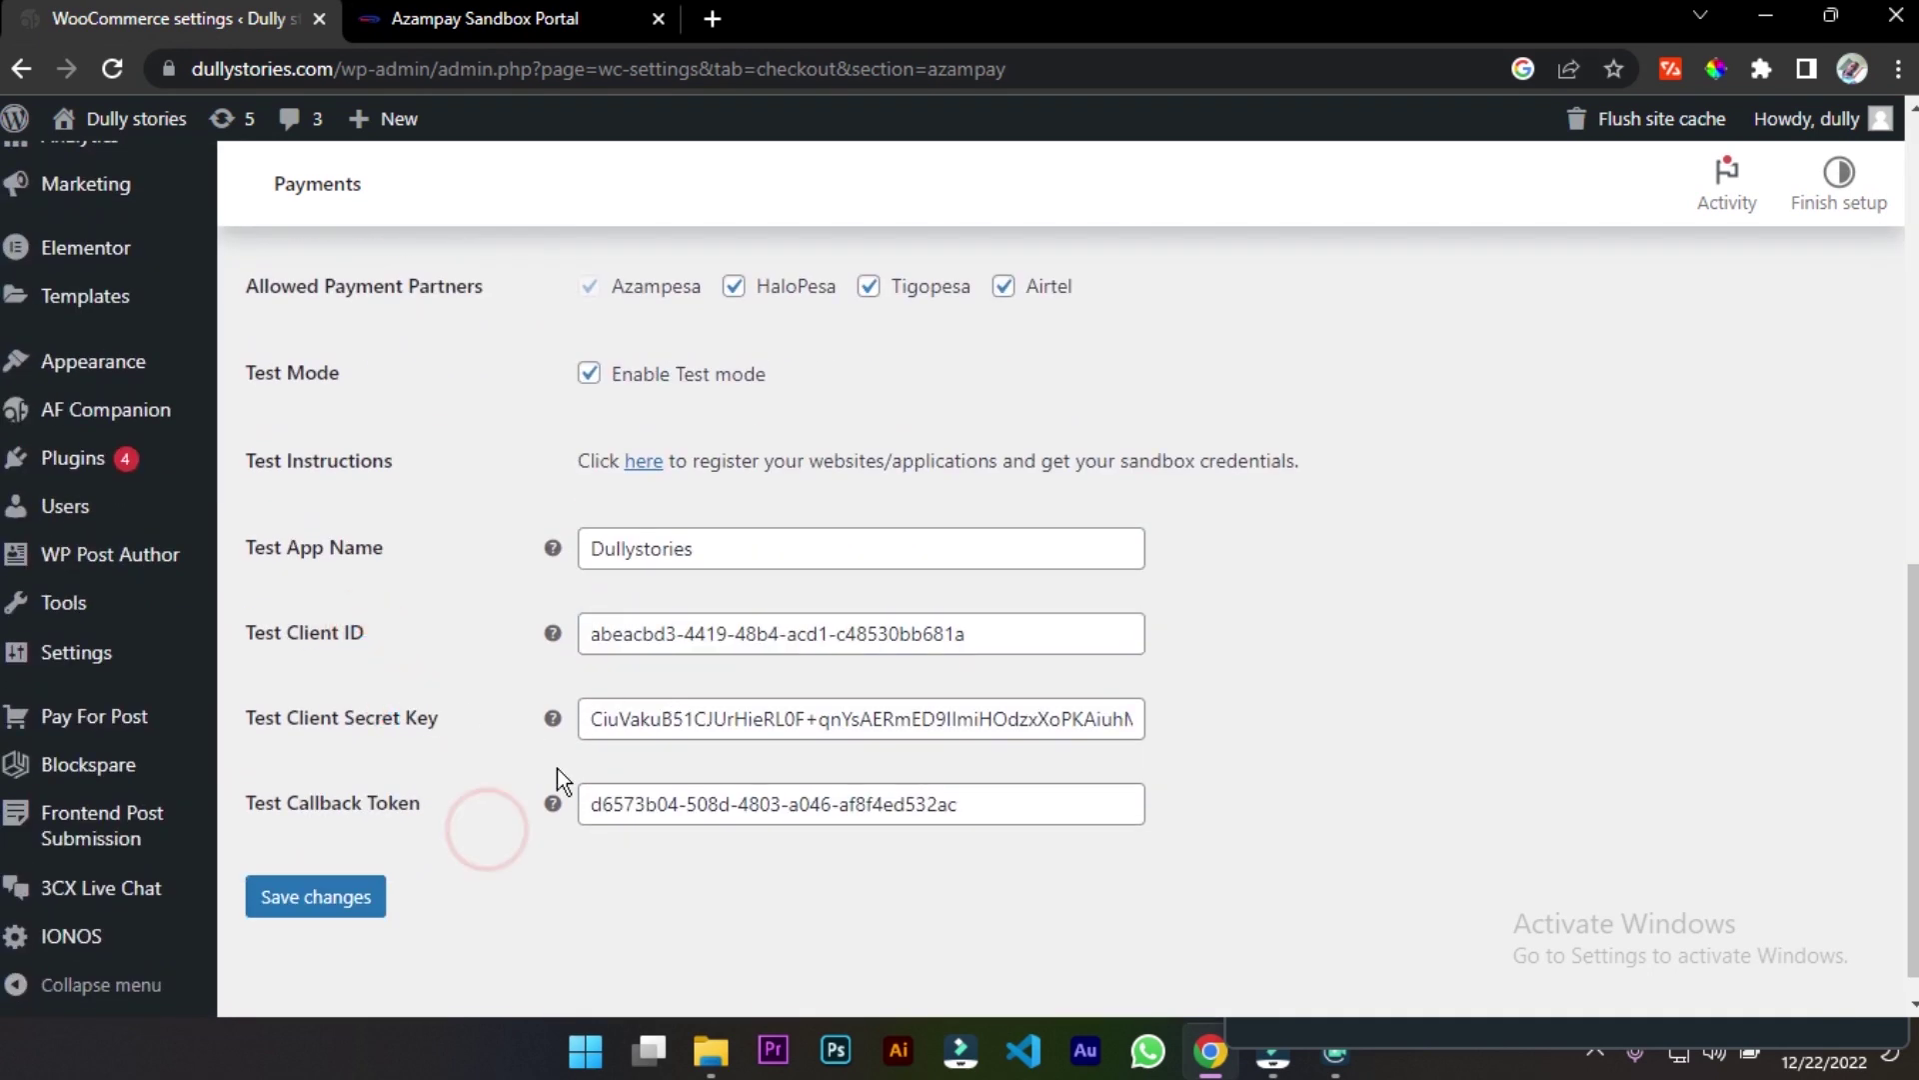
pyautogui.click(433, 527)
pyautogui.press('Return')
pyautogui.scroll(2, 546, 554)
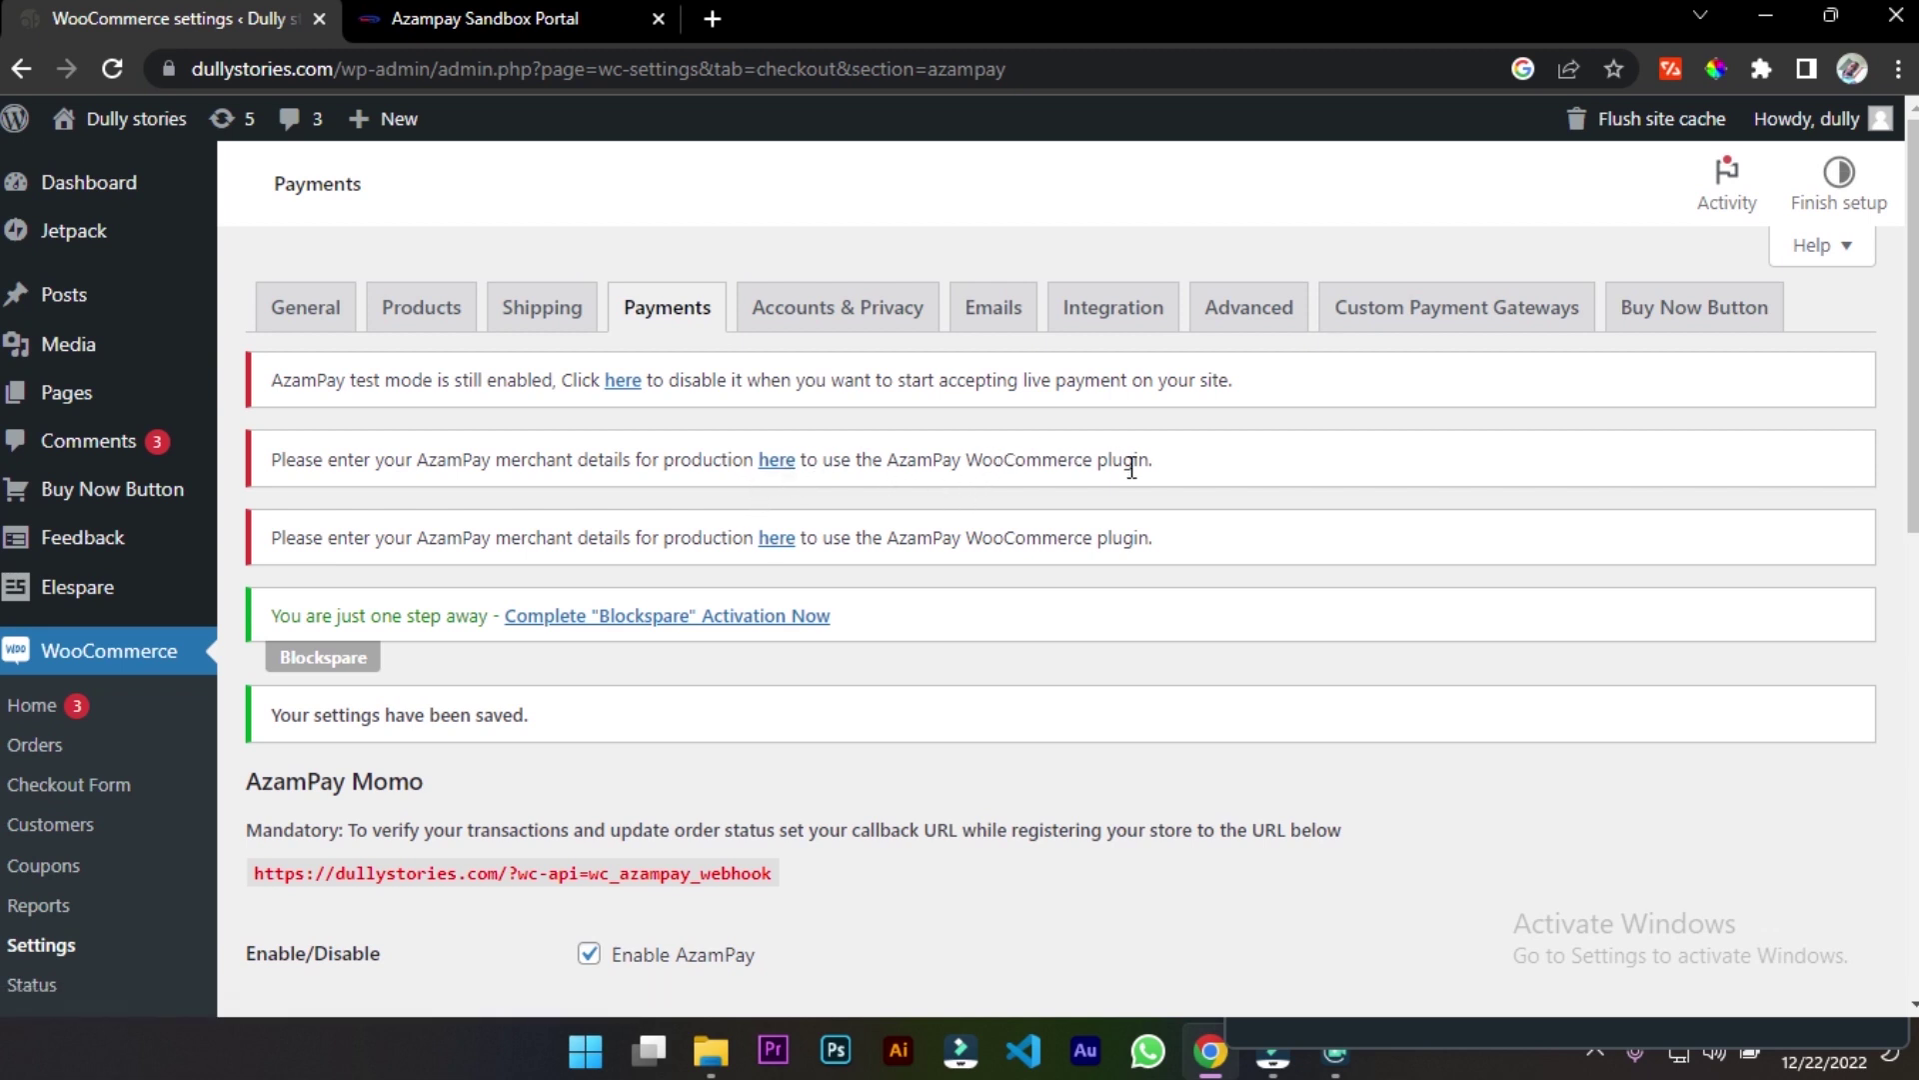
# Follow the link in the production merchant details notice, and recheck the app registration in the sandbox portal
pyautogui.click(784, 472)
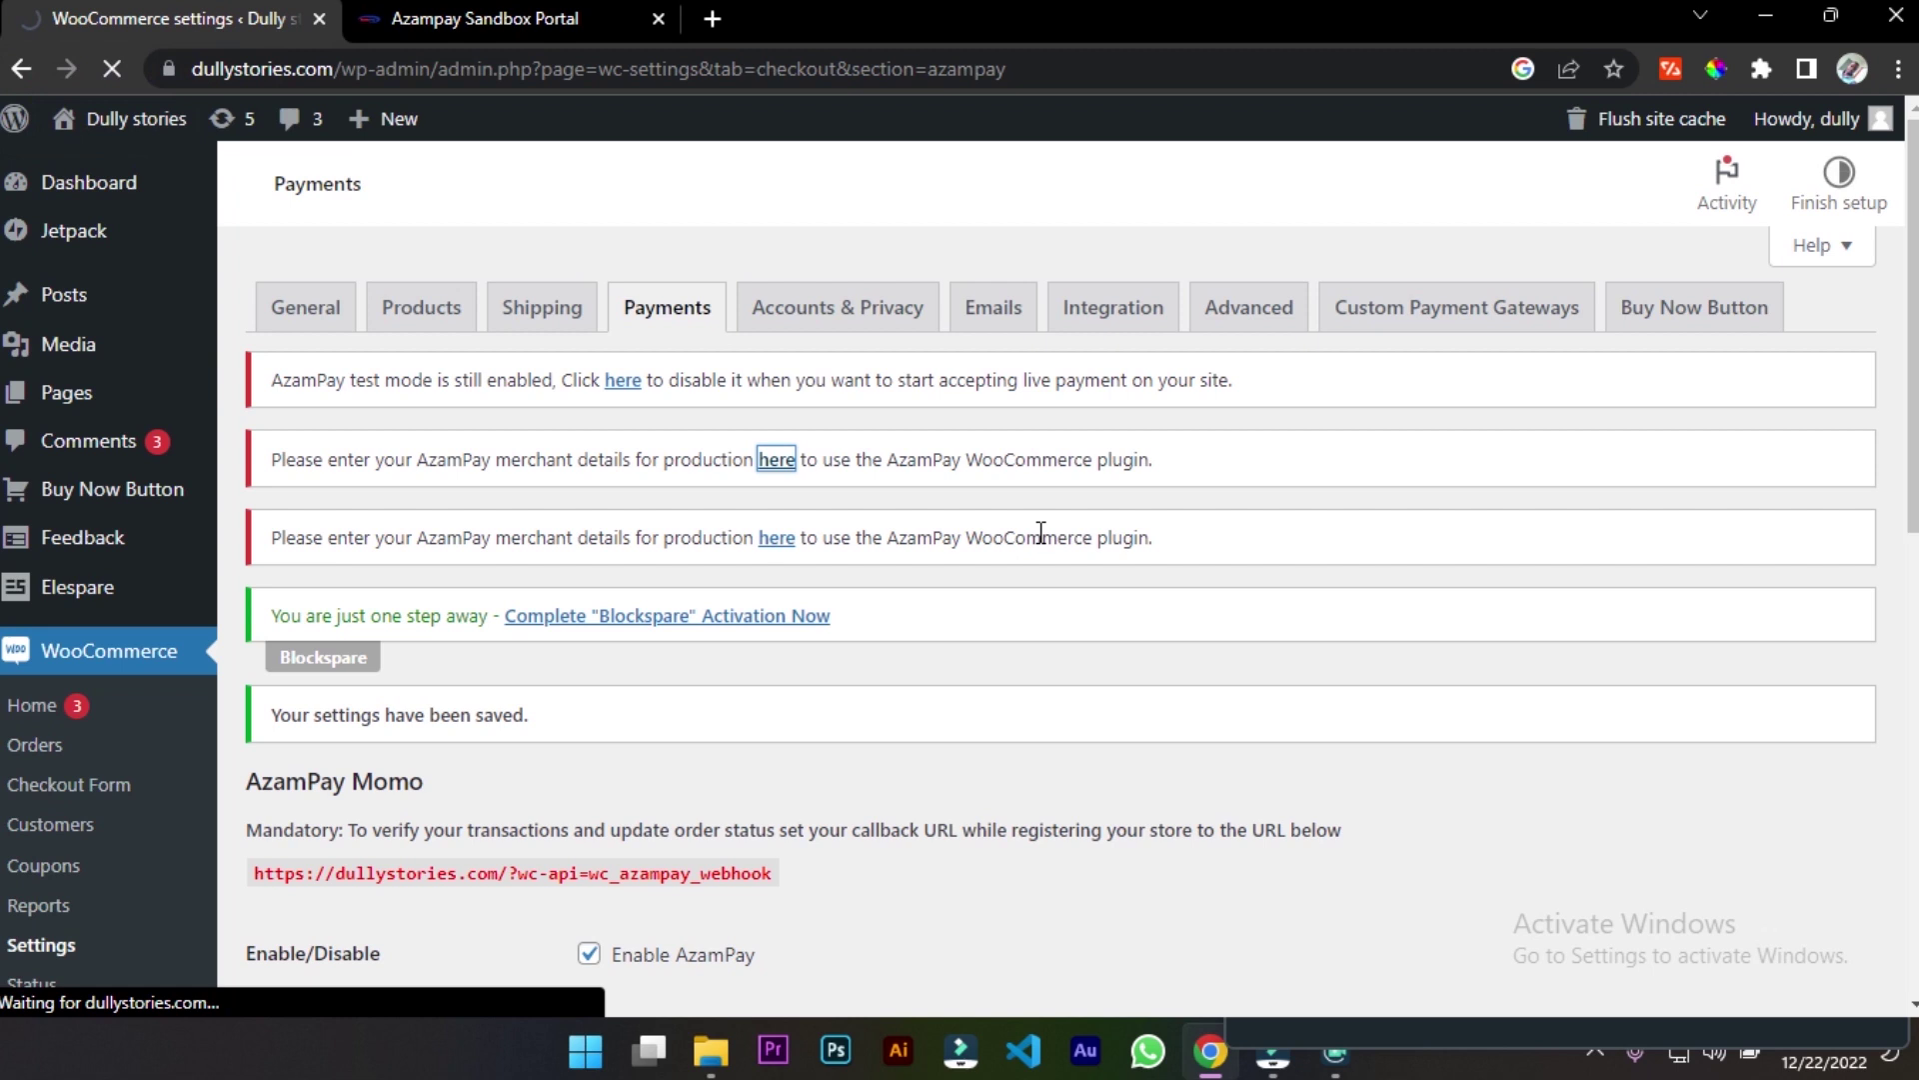
pyautogui.scroll(-5, 737, 450)
pyautogui.hotkey('ctrl', 'Tab')
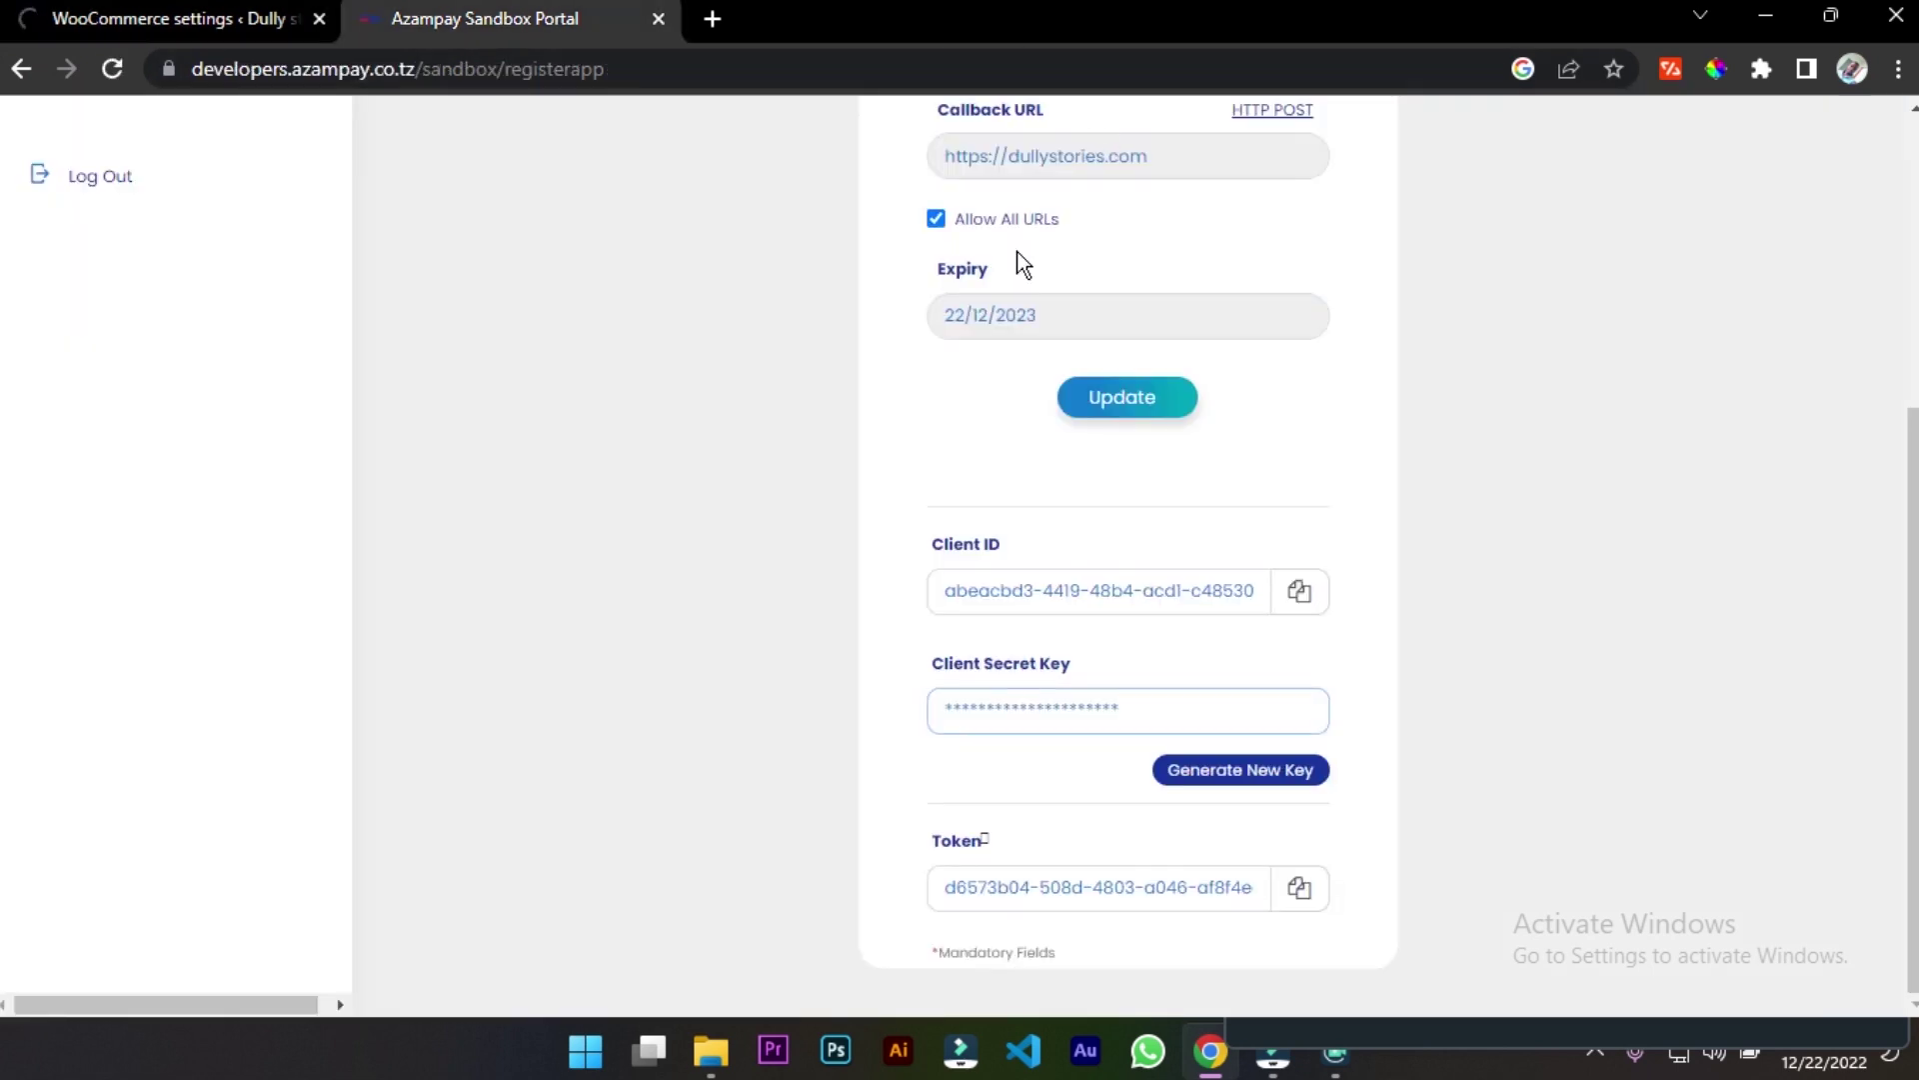
pyautogui.scroll(5, 575, 290)
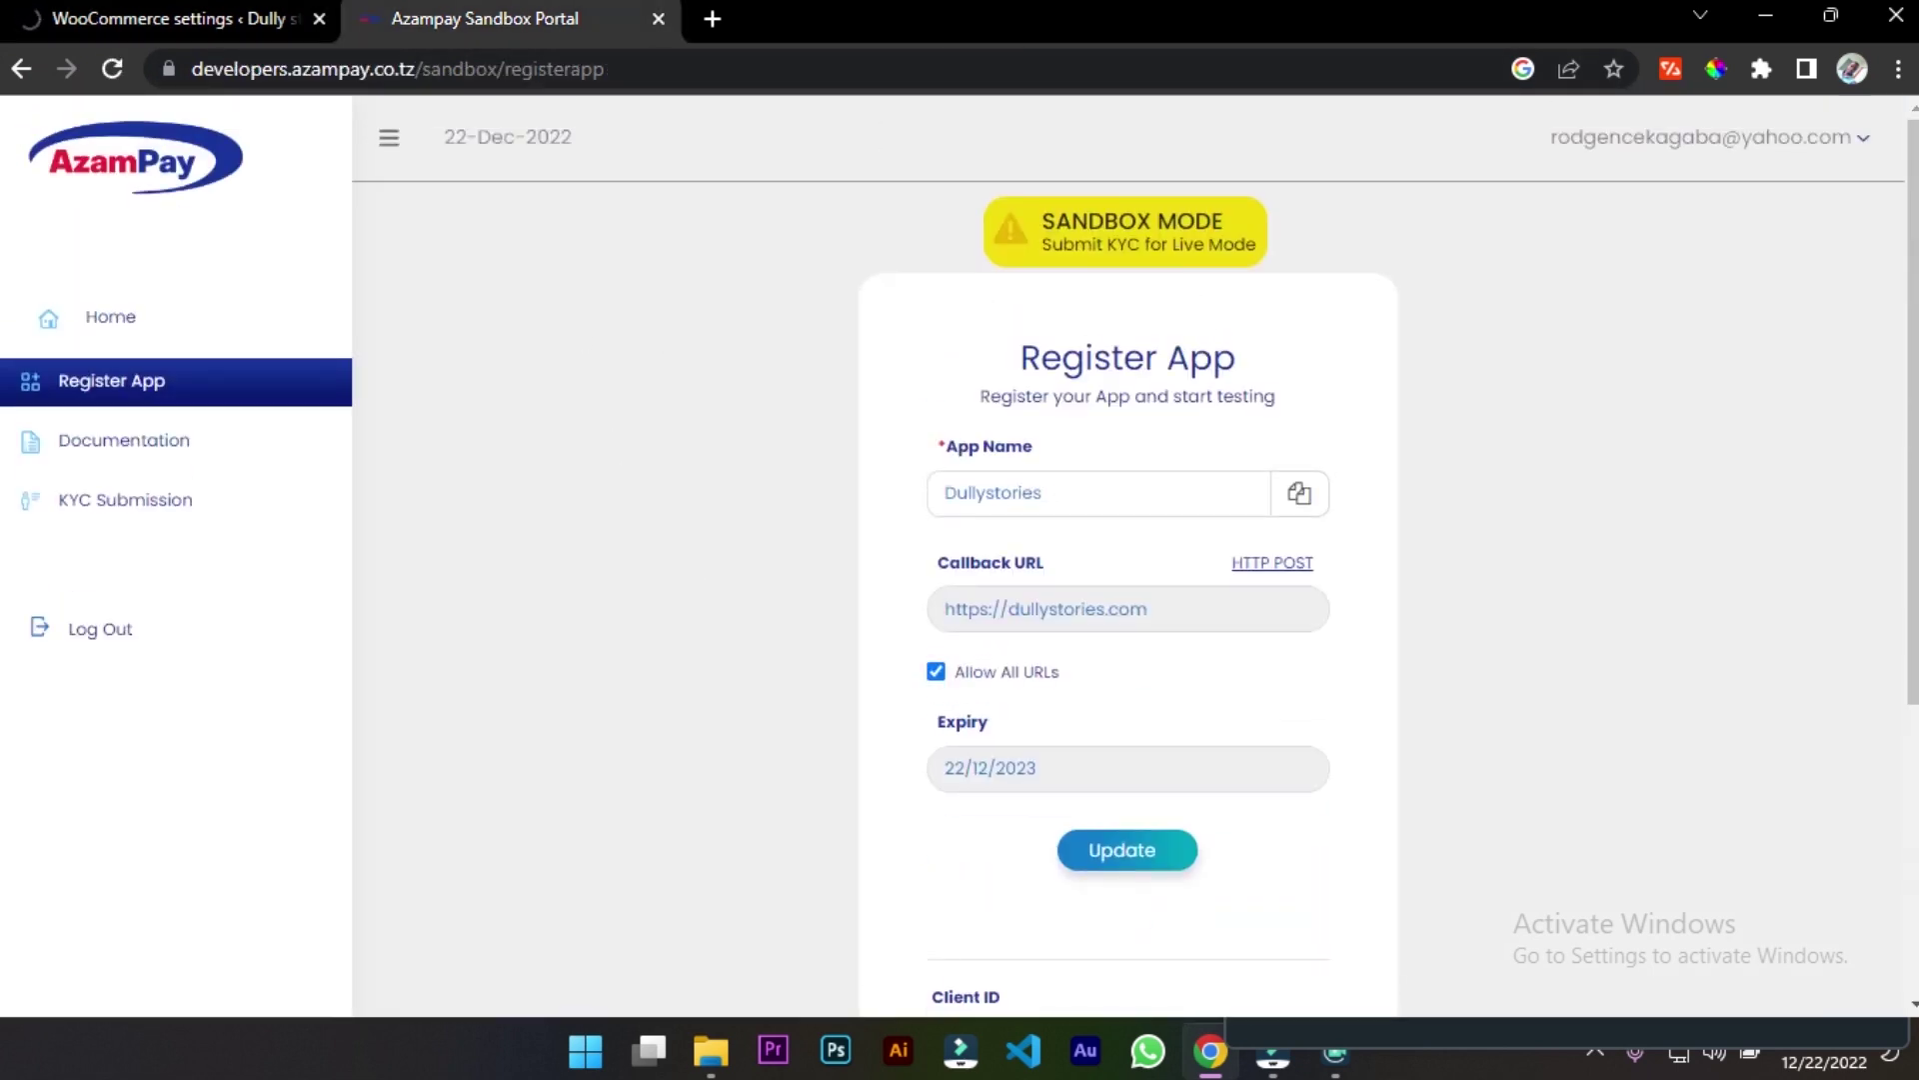
pyautogui.hotkey('ctrl', 'Tab')
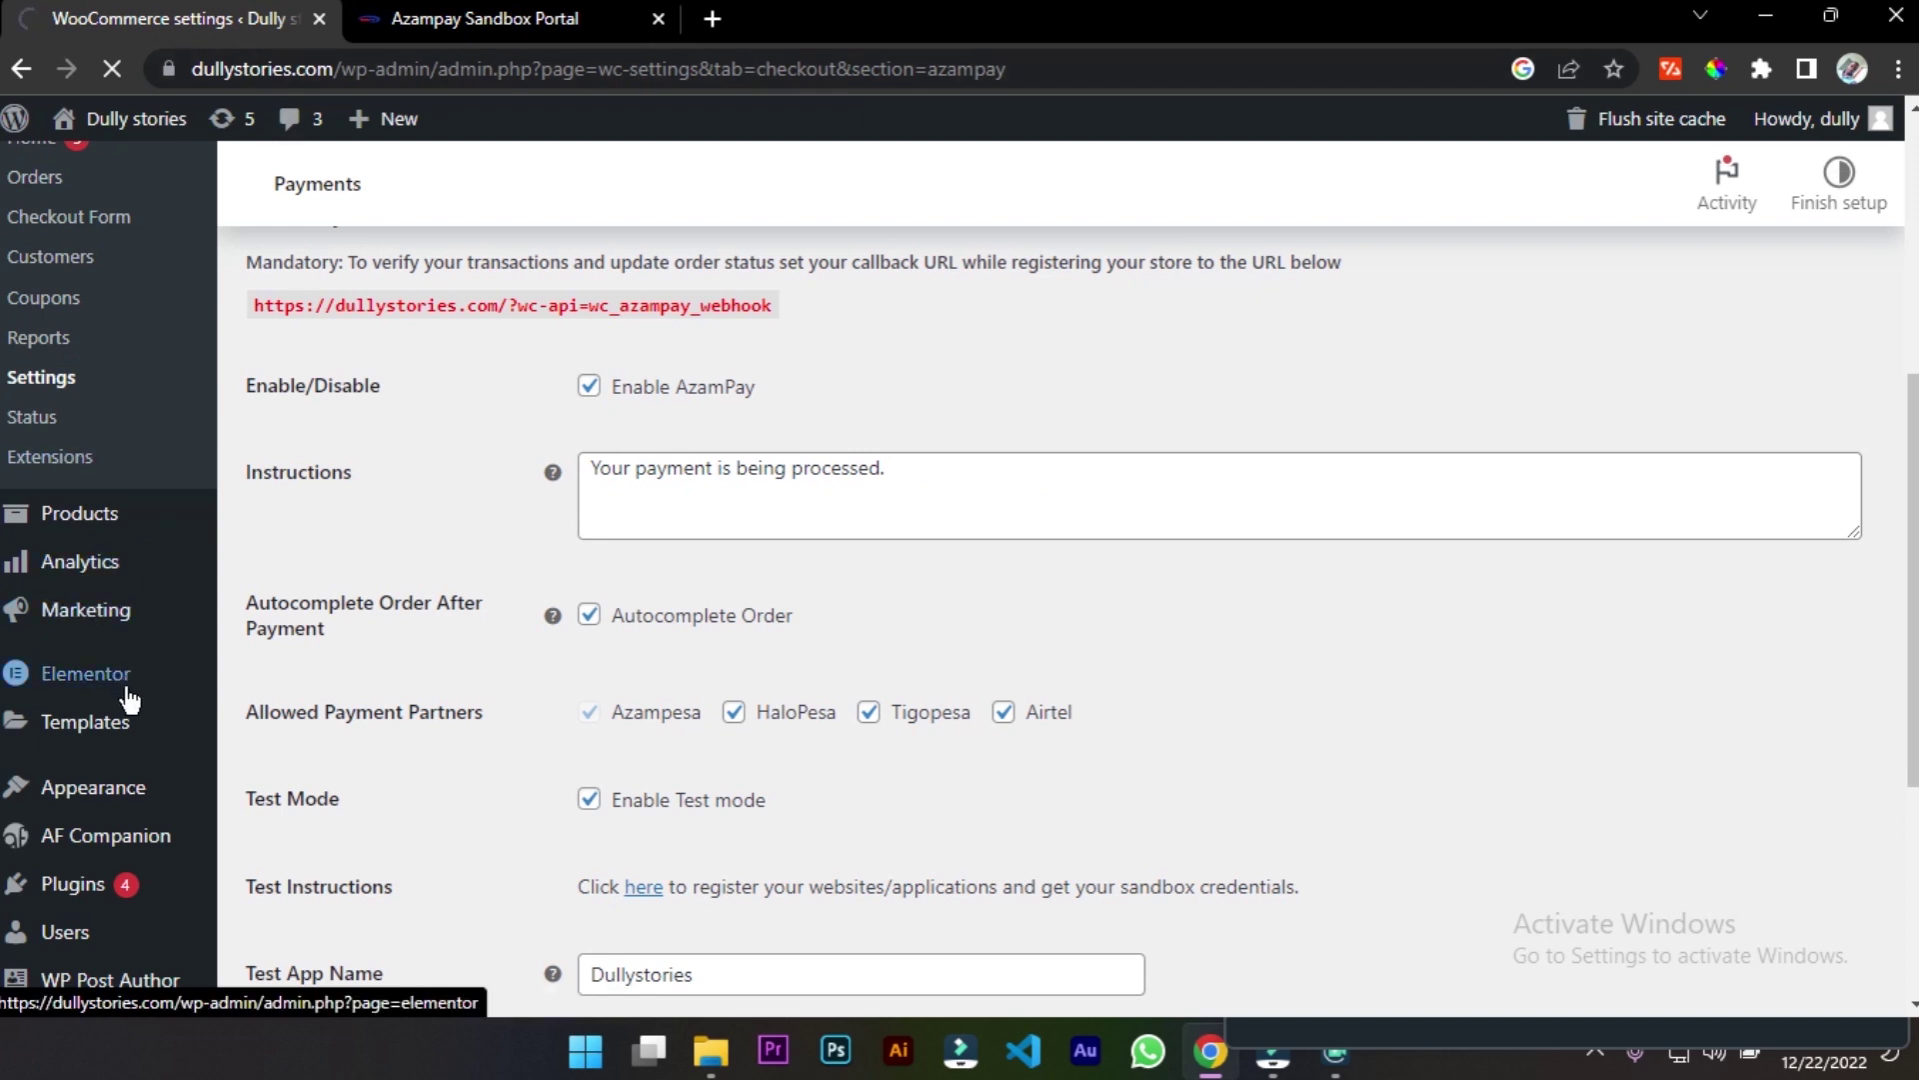
# Open the site's shop page in a separate browser tab
pyautogui.moveTo(110, 125)
pyautogui.rightClick(106, 206)
pyautogui.click(224, 244)
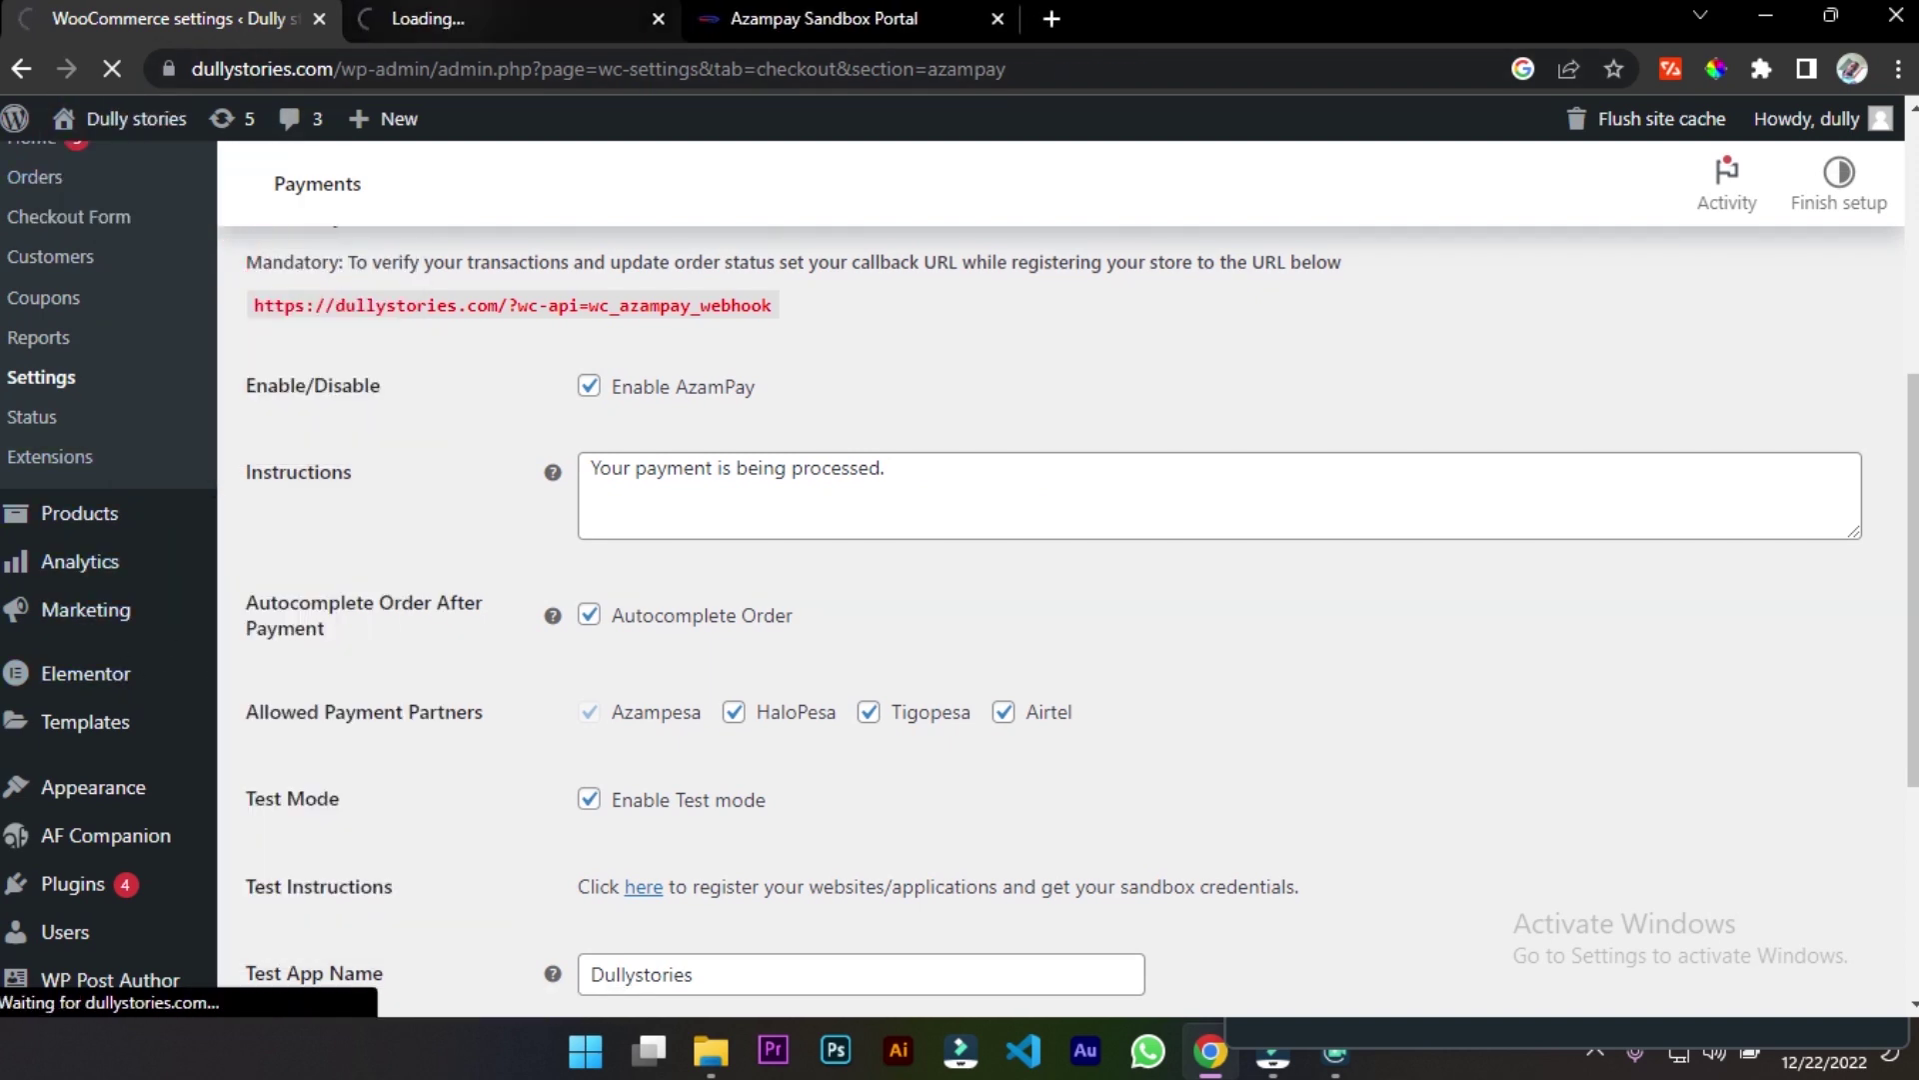
pyautogui.hotkey('ctrl', 'Tab')
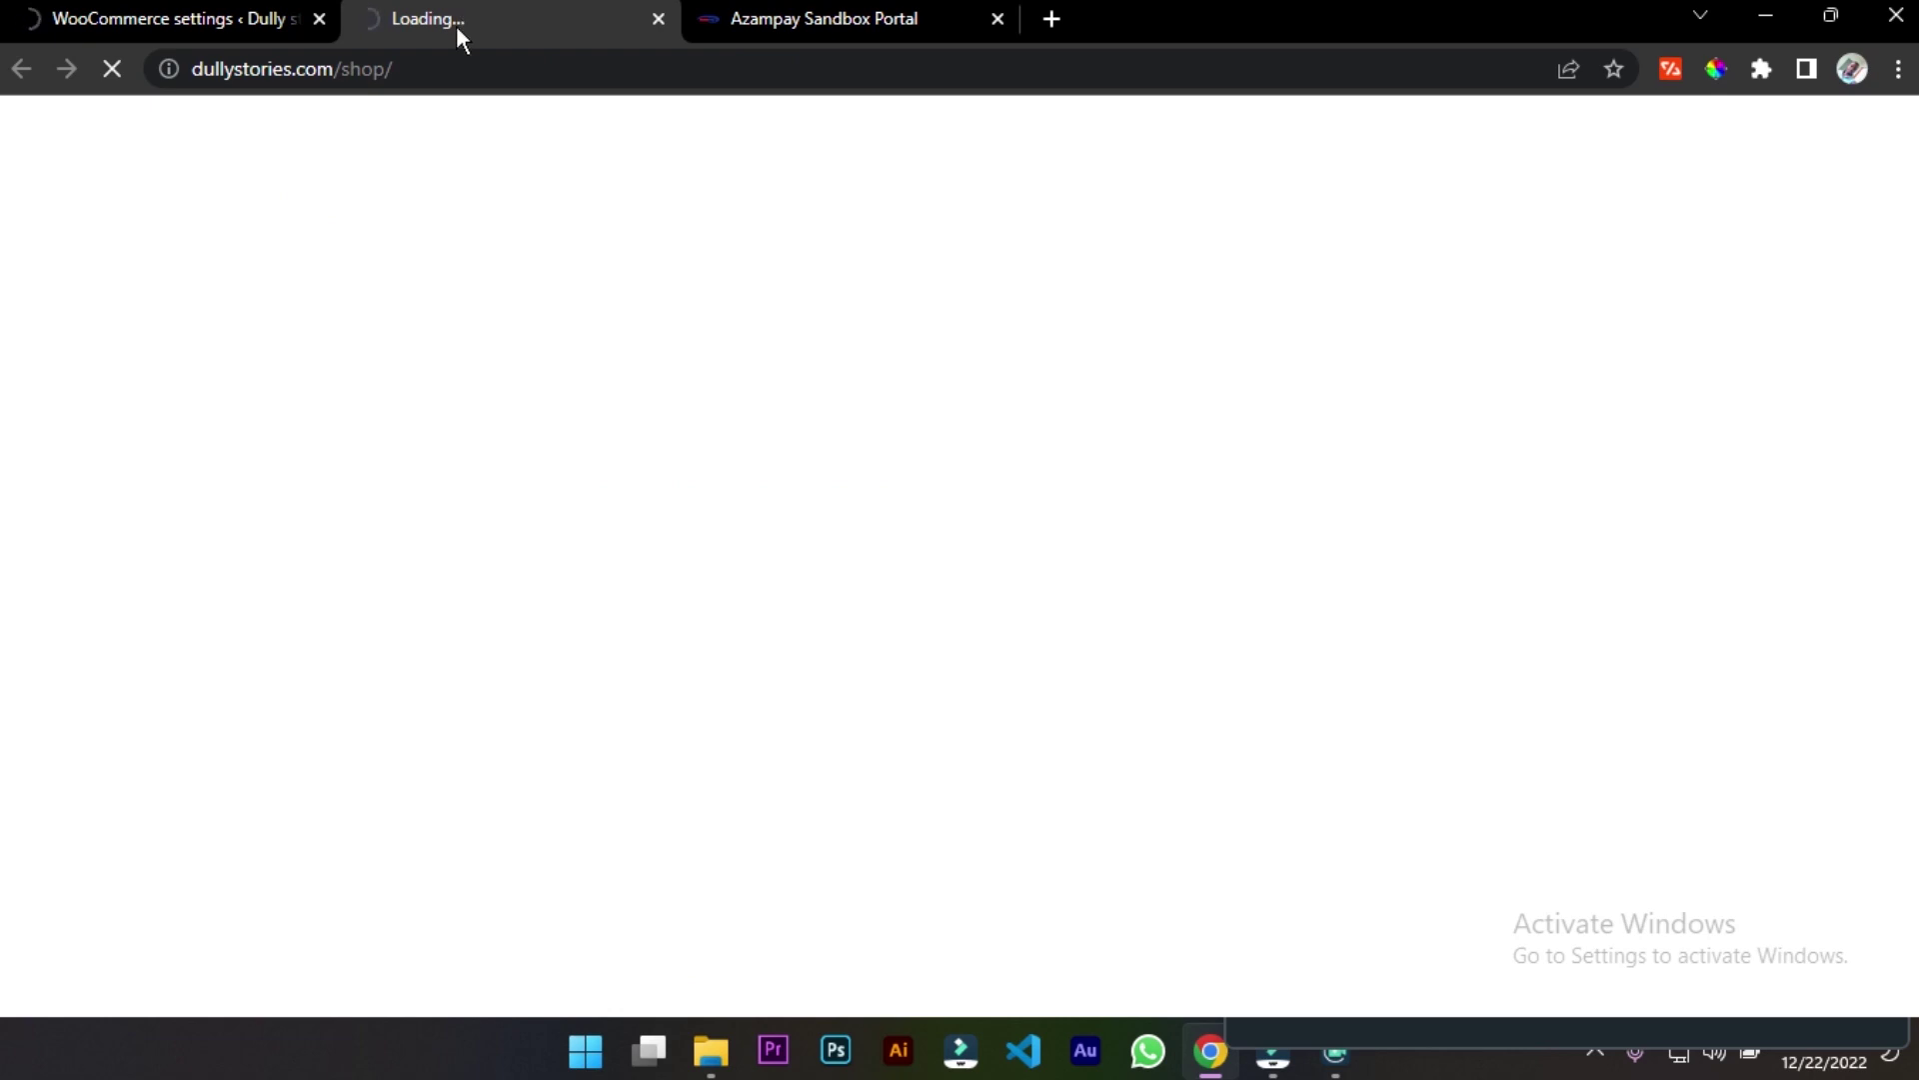
# Go over the reloaded AzamPay Momo settings in WooCommerce from the callback URL to the credential fields
pyautogui.click(192, 16)
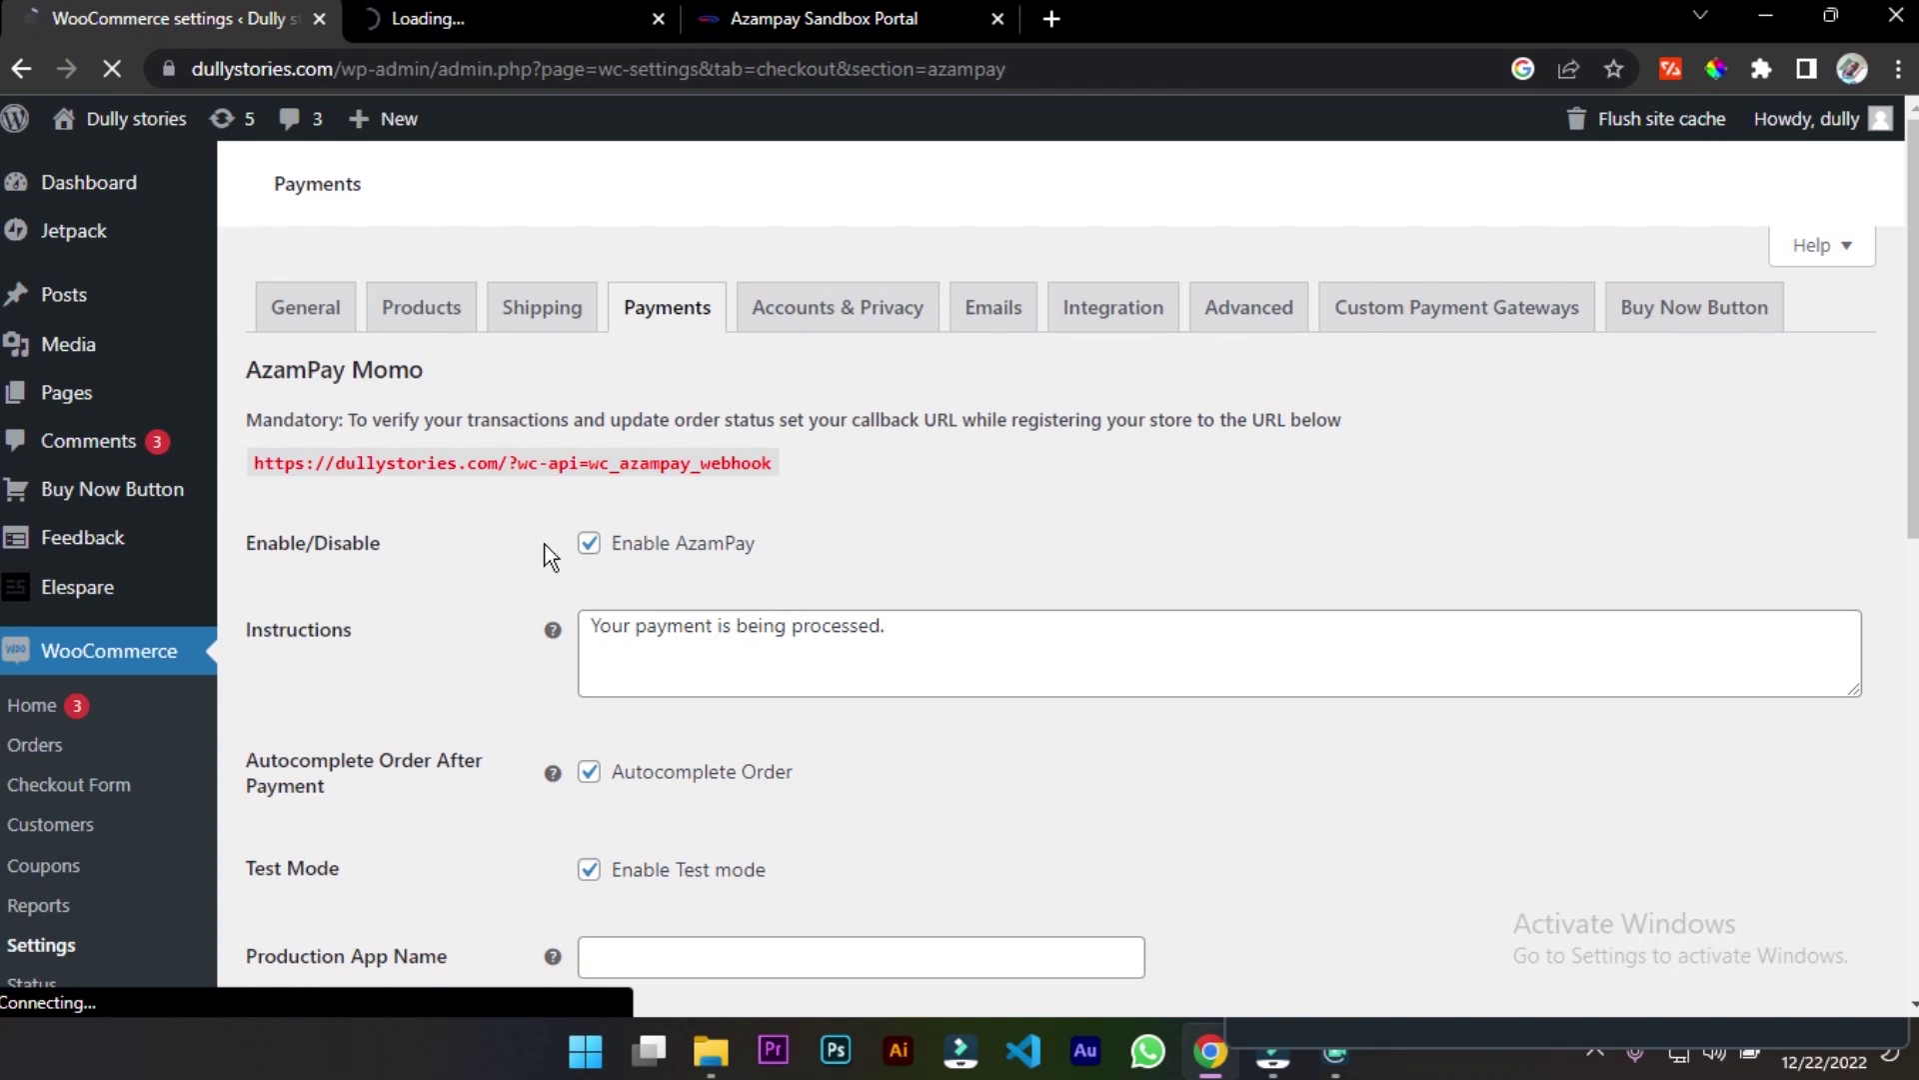
pyautogui.scroll(-10, 549, 556)
pyautogui.scroll(10, 549, 556)
pyautogui.scroll(-3, 549, 558)
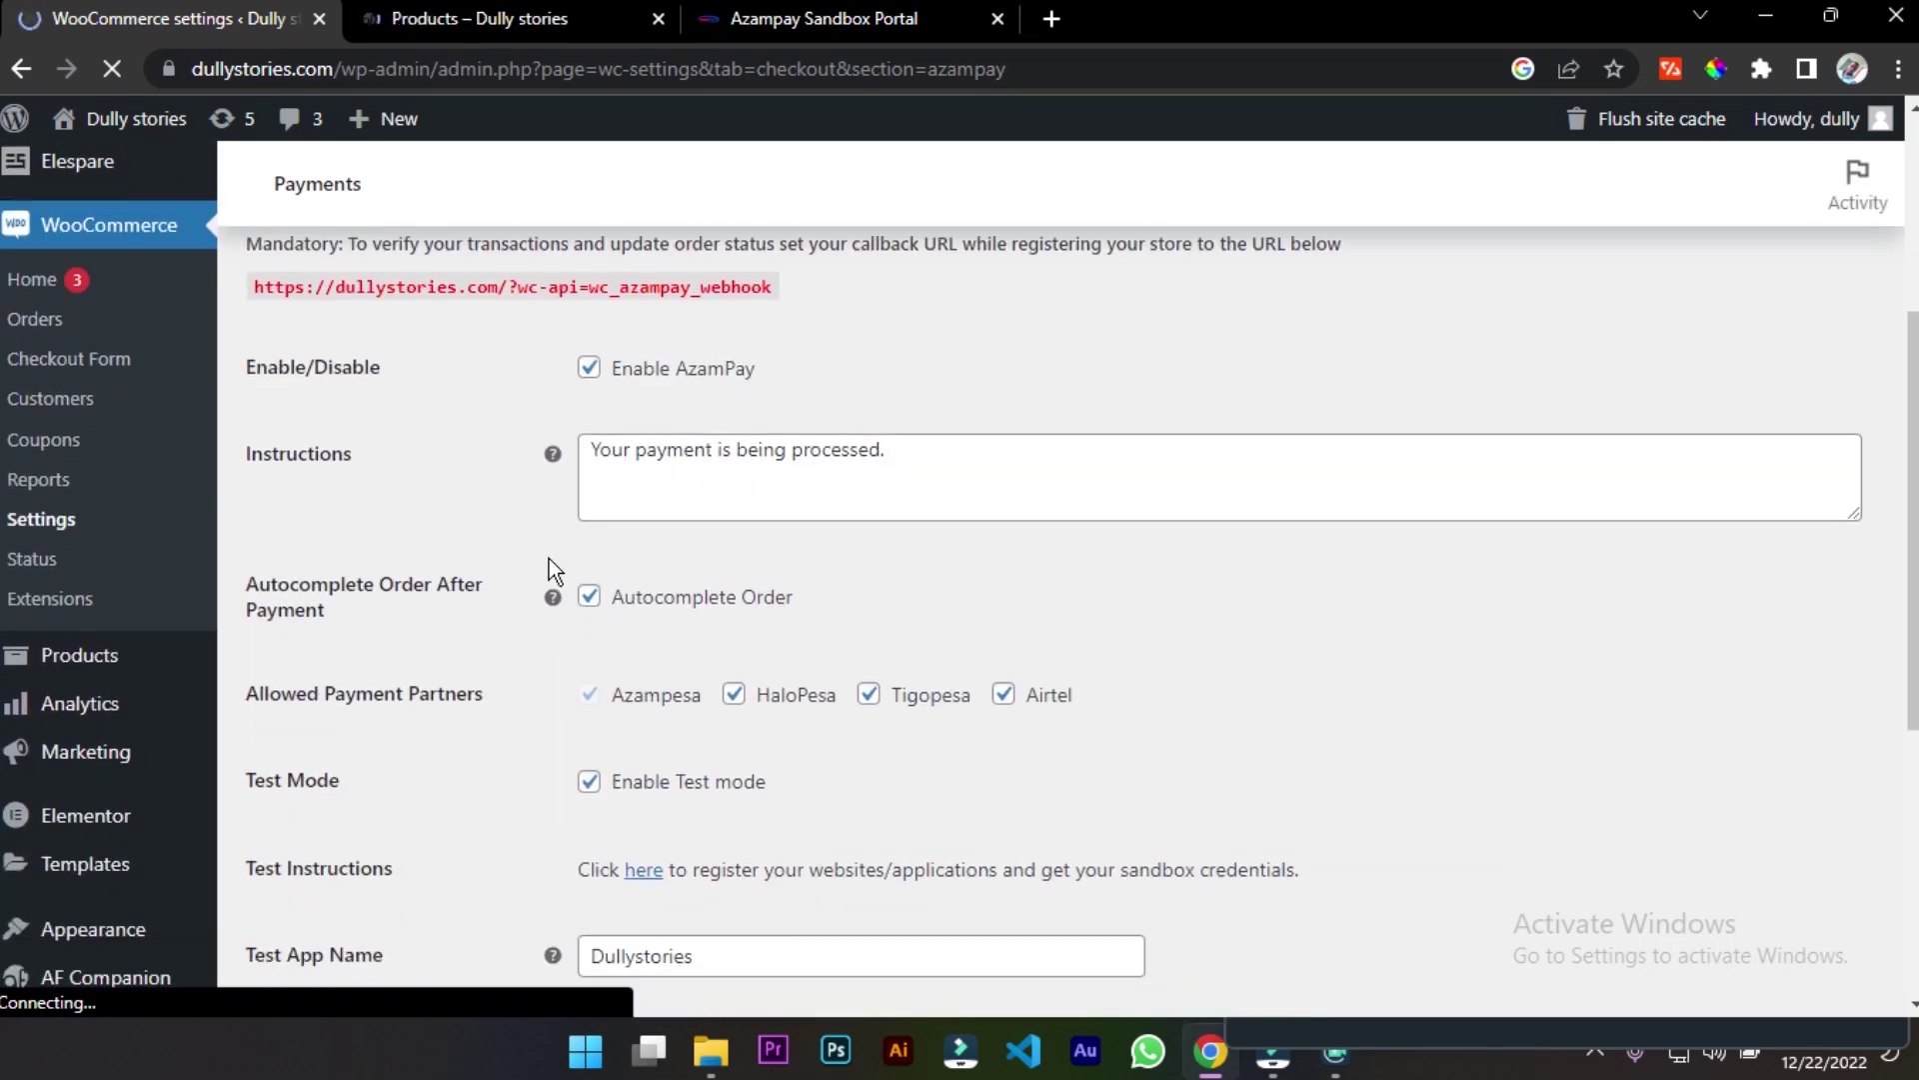
pyautogui.scroll(-5, 549, 558)
pyautogui.scroll(10, 549, 558)
# On the shop page, buy the LIPIA KWA MWEZI product directly with its LIPIA SASA option to reach checkout
pyautogui.click(452, 18)
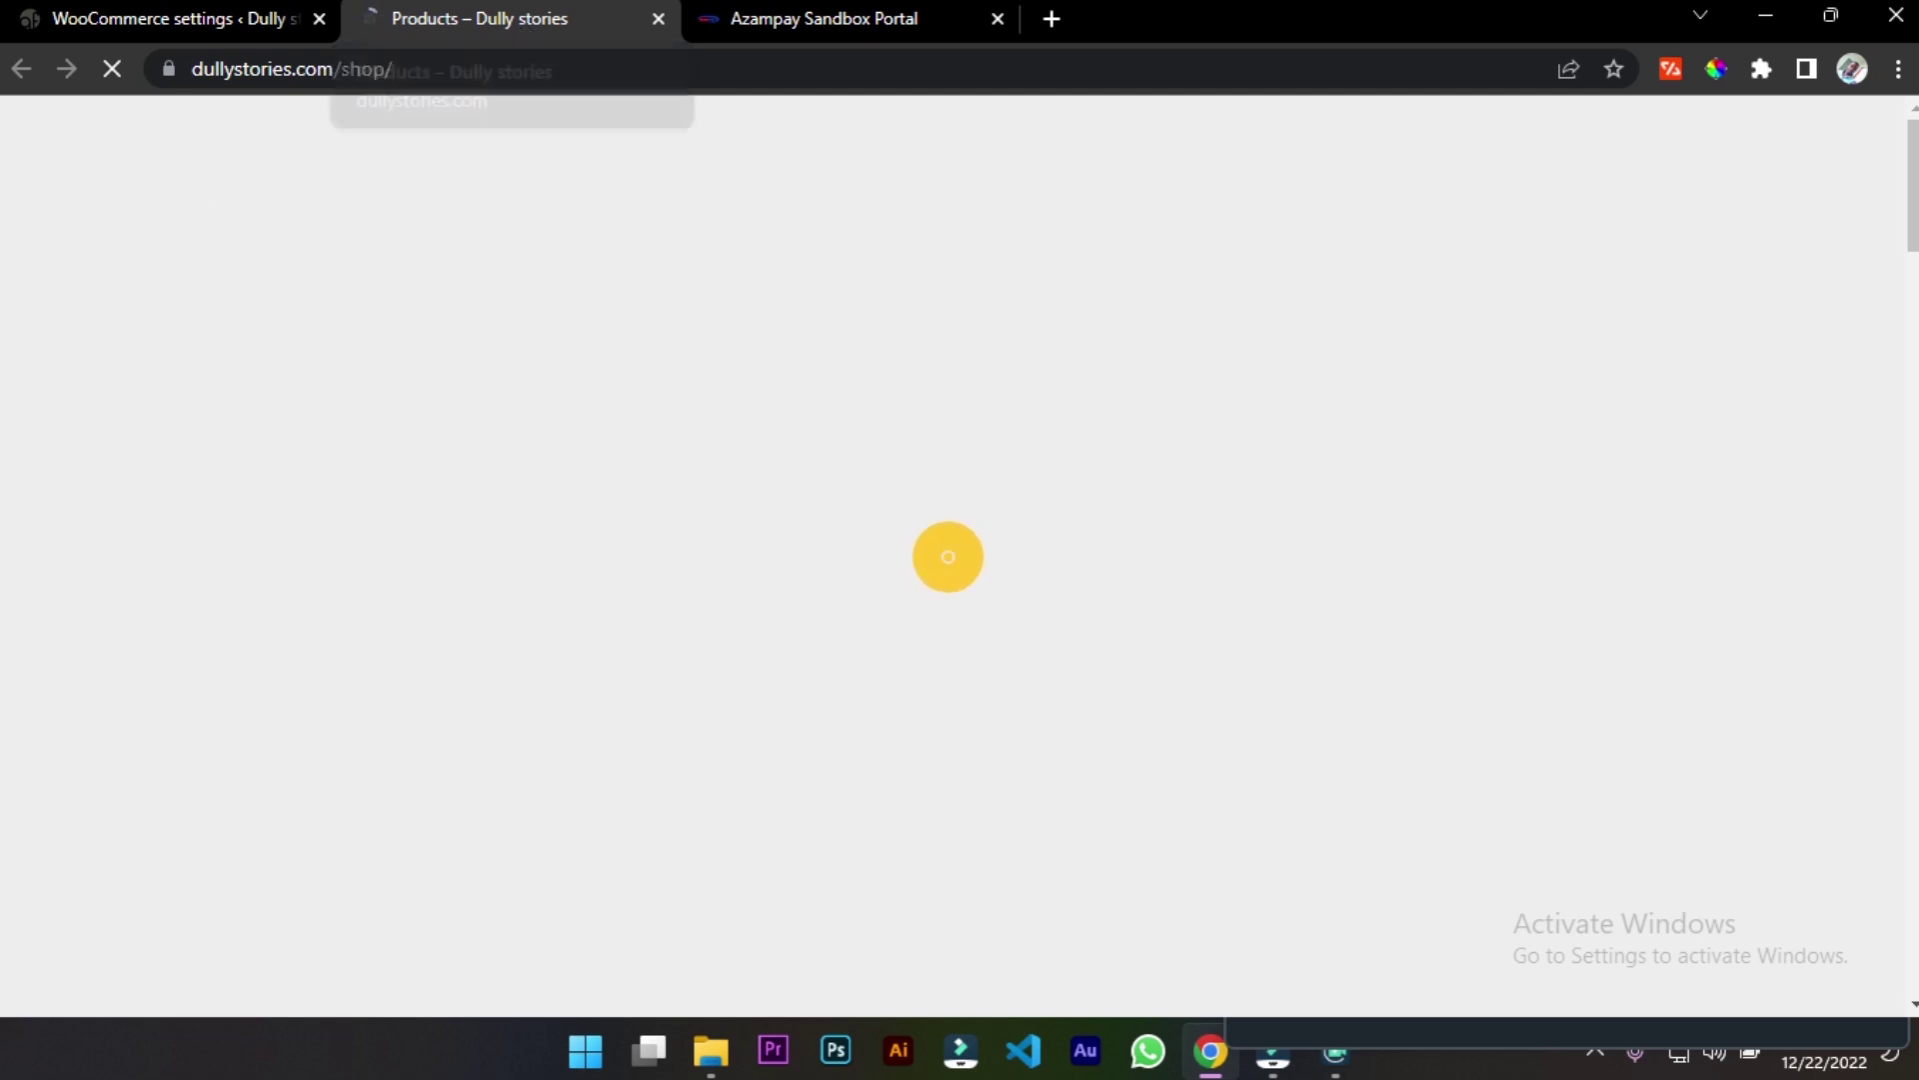
pyautogui.click(170, 18)
pyautogui.click(500, 18)
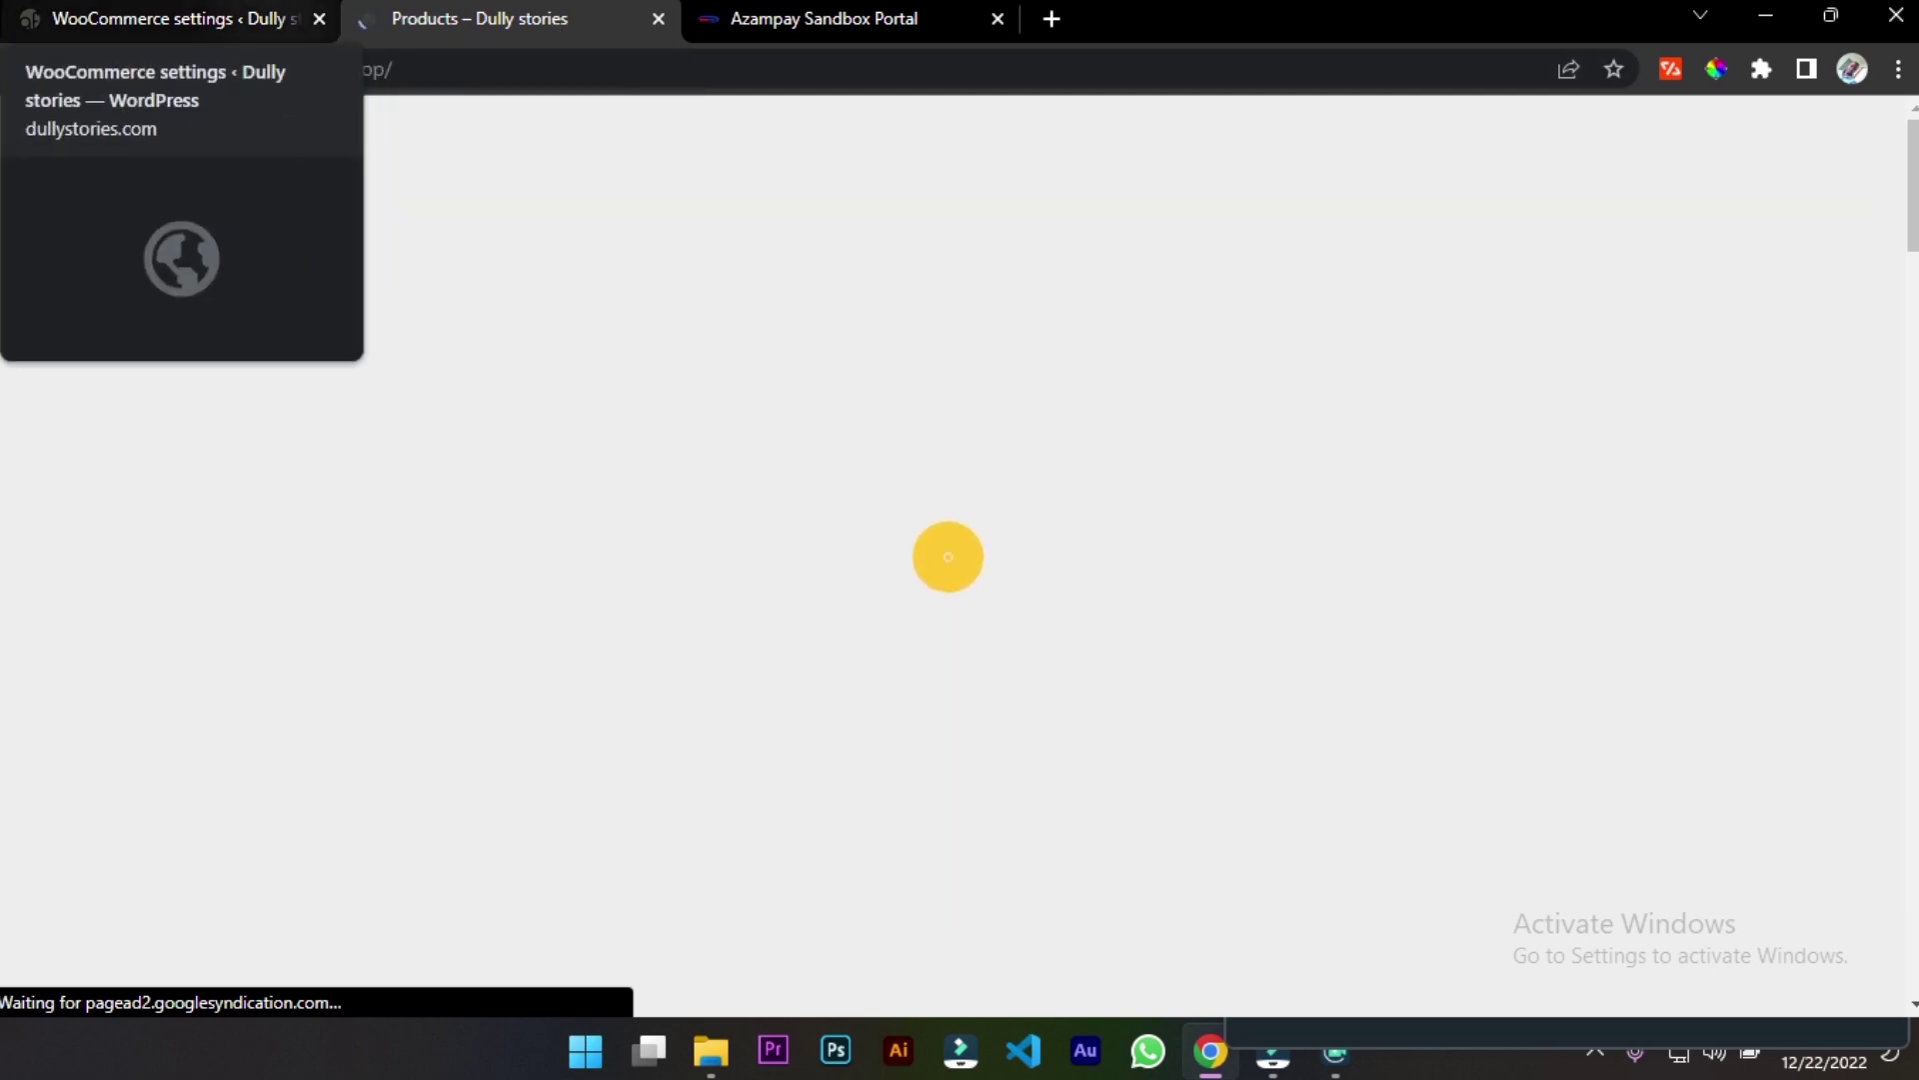
pyautogui.click(170, 18)
pyautogui.hotkey('ctrl', 'Tab')
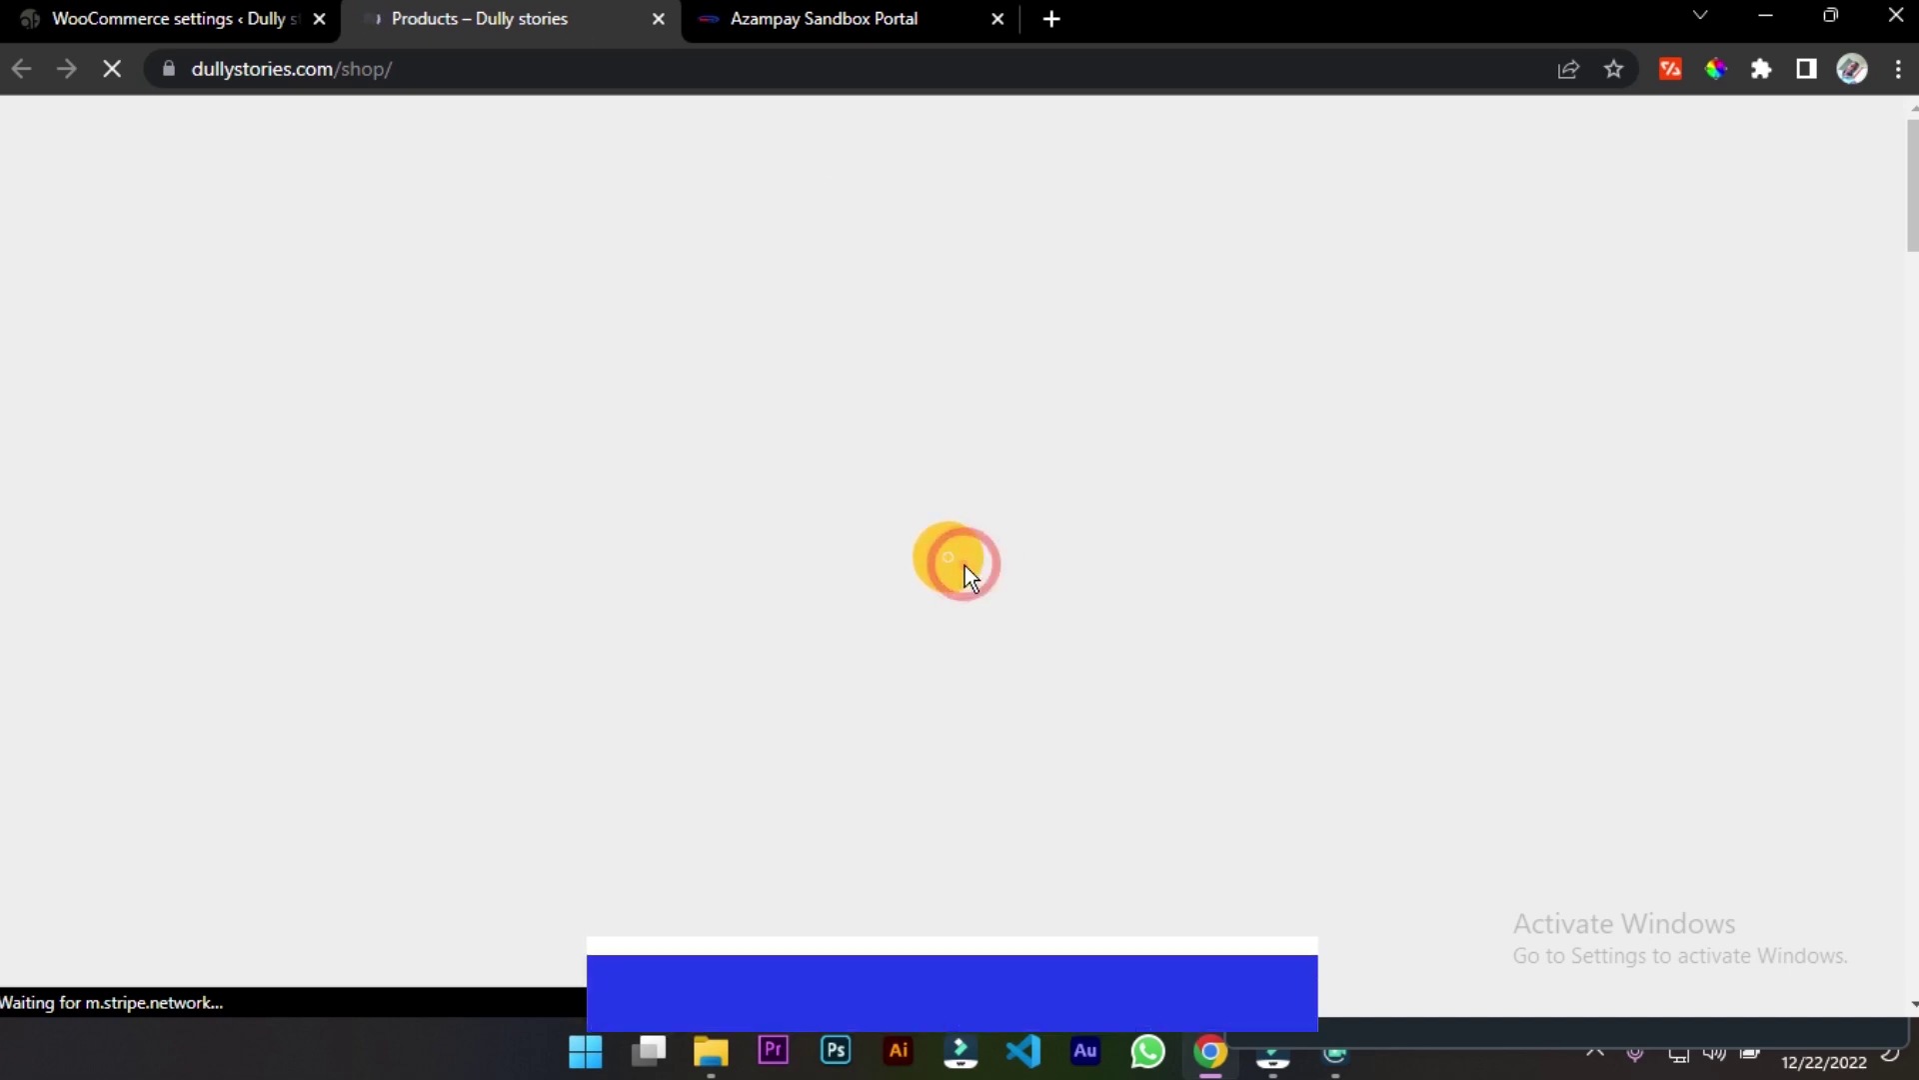
pyautogui.scroll(-8, 1900, 165)
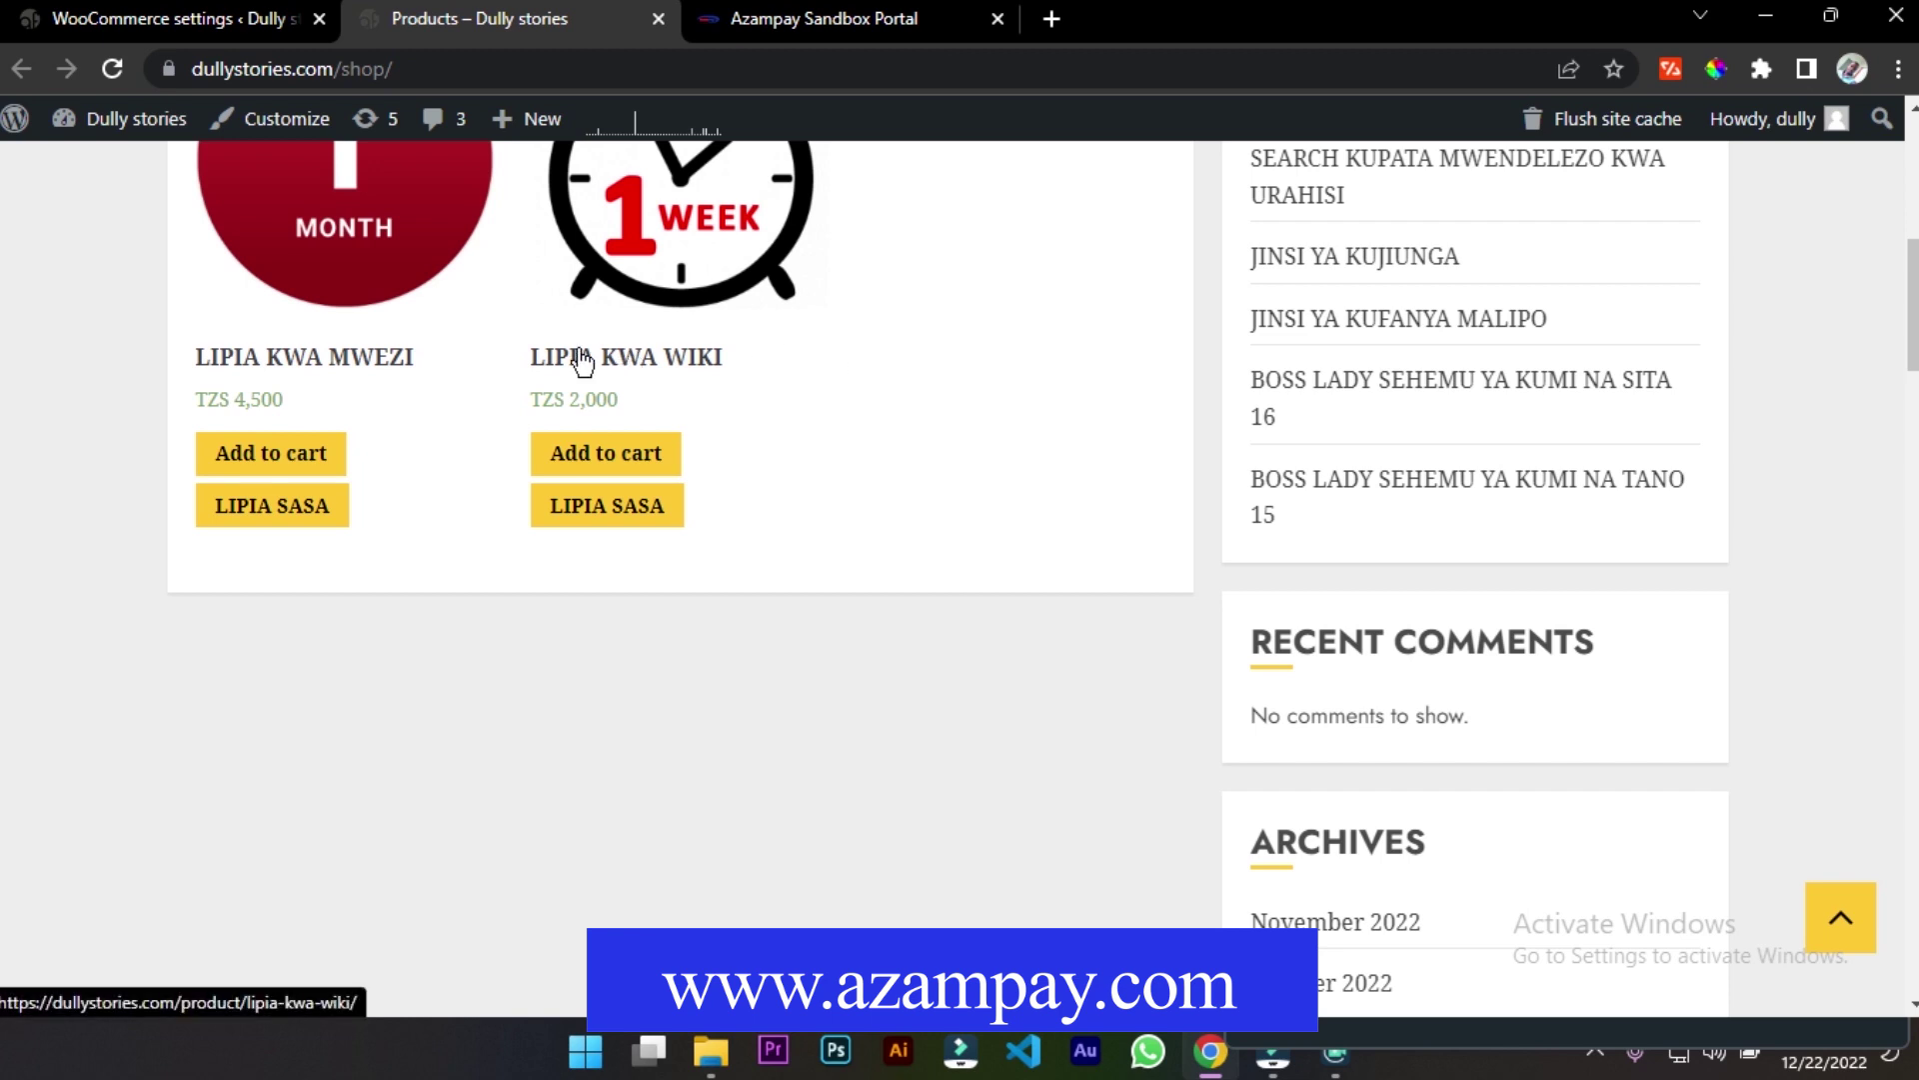
pyautogui.click(285, 505)
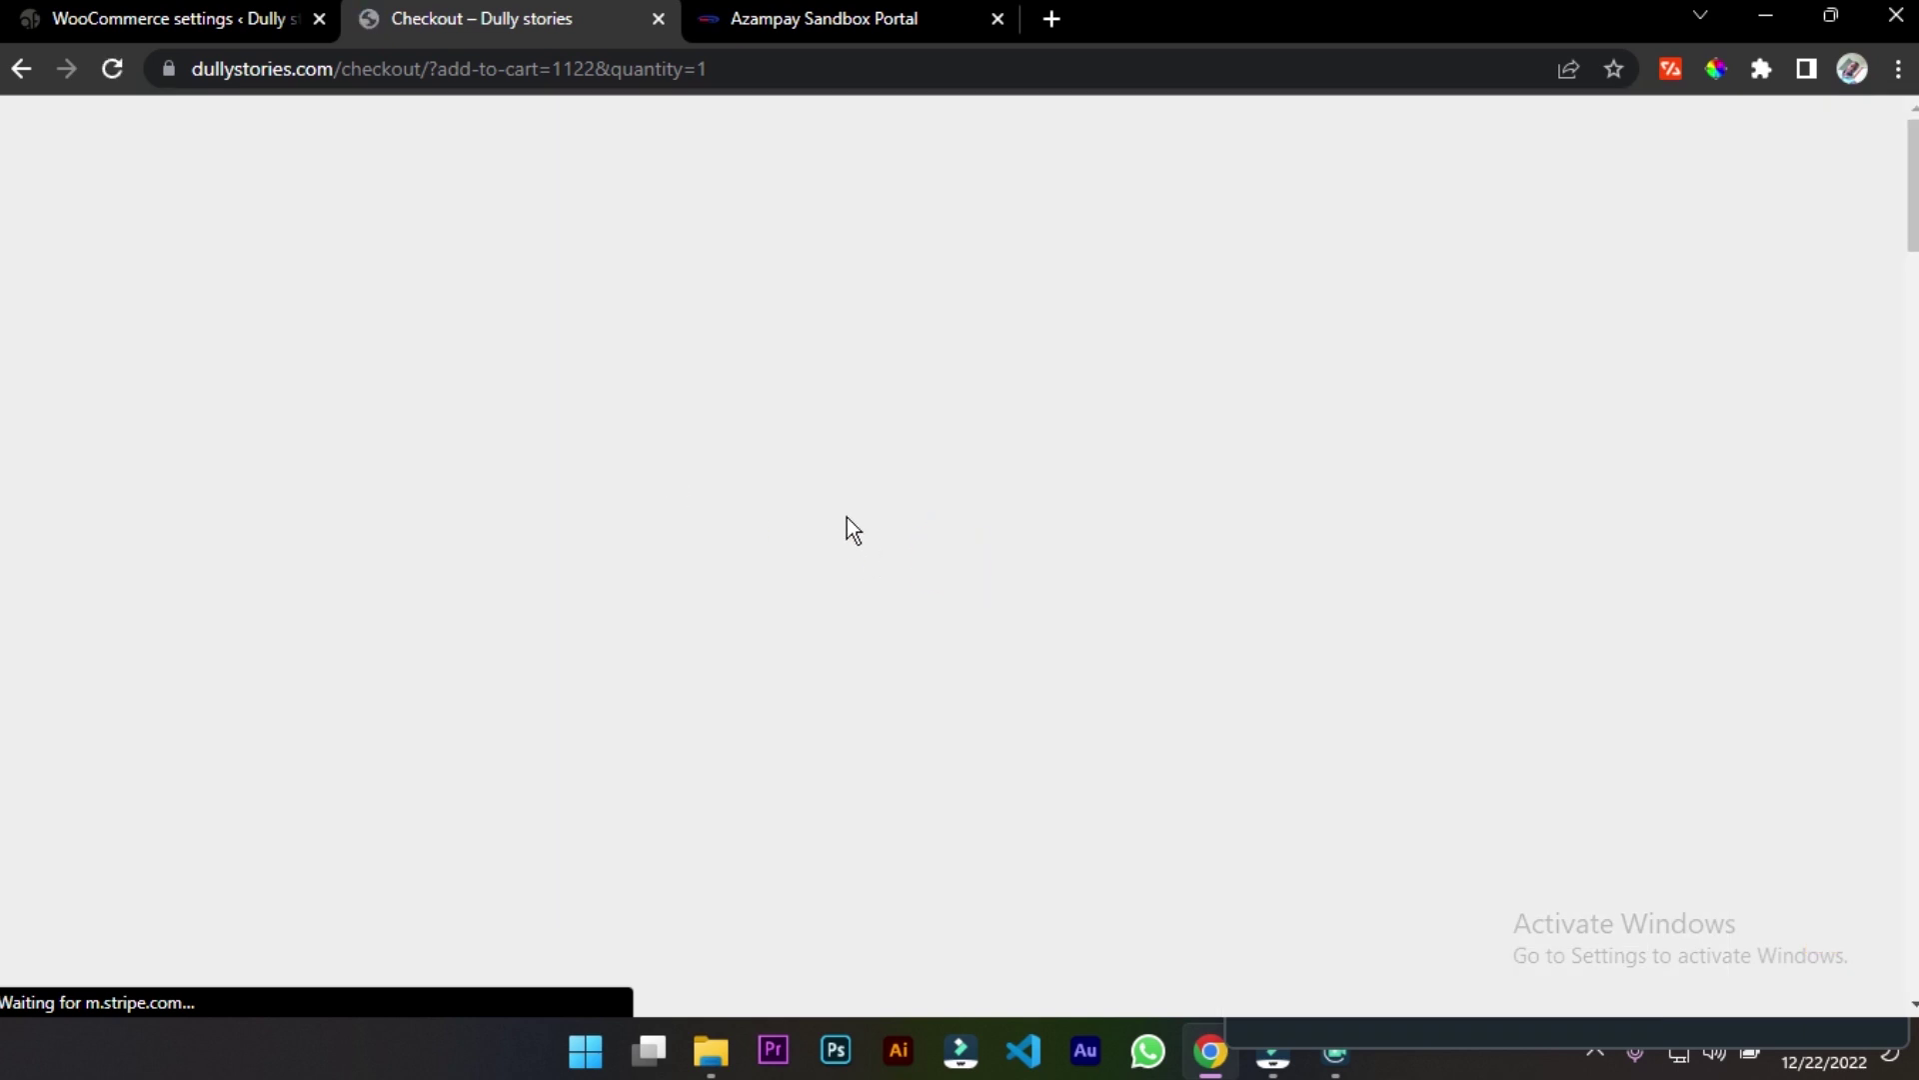
# Choose AzamPay as the payment method for the LIPIA KWA MWEZI order at checkout
pyautogui.scroll(-8, 806, 534)
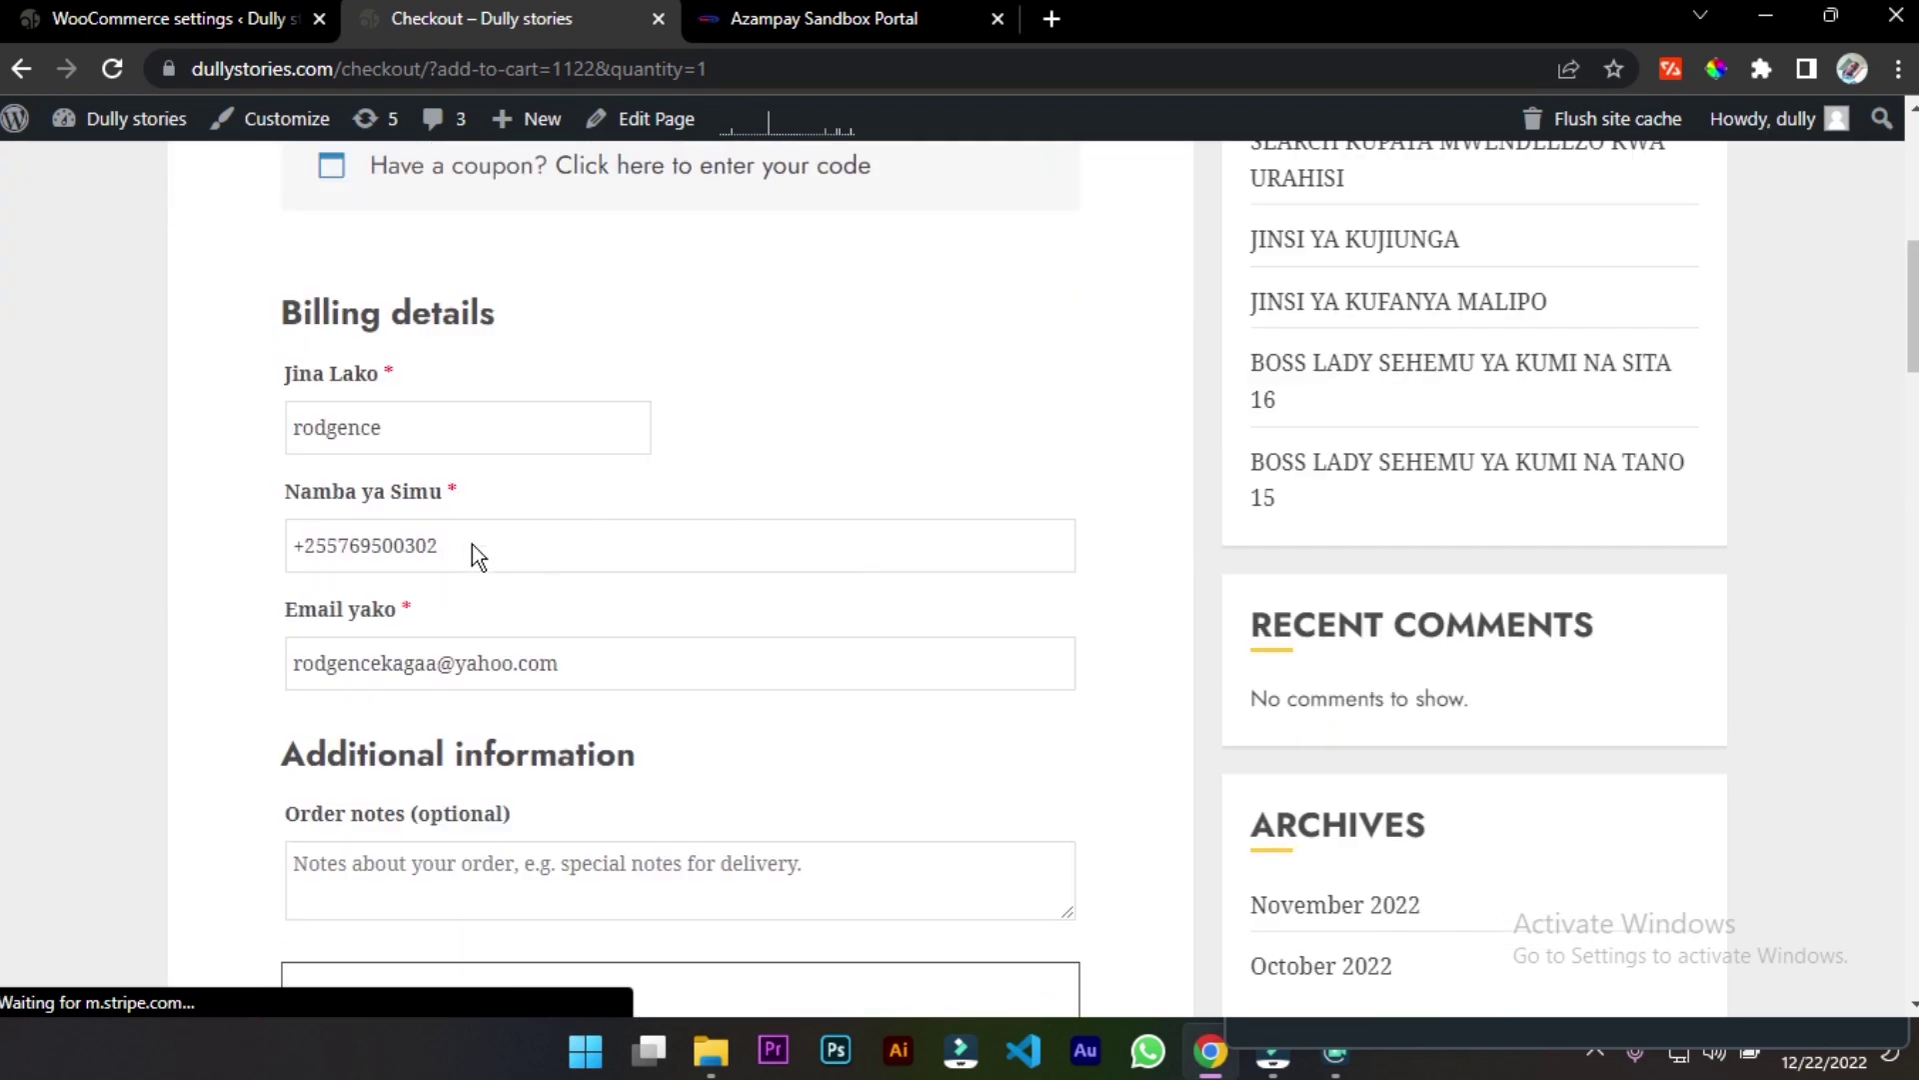
pyautogui.scroll(-8, 580, 740)
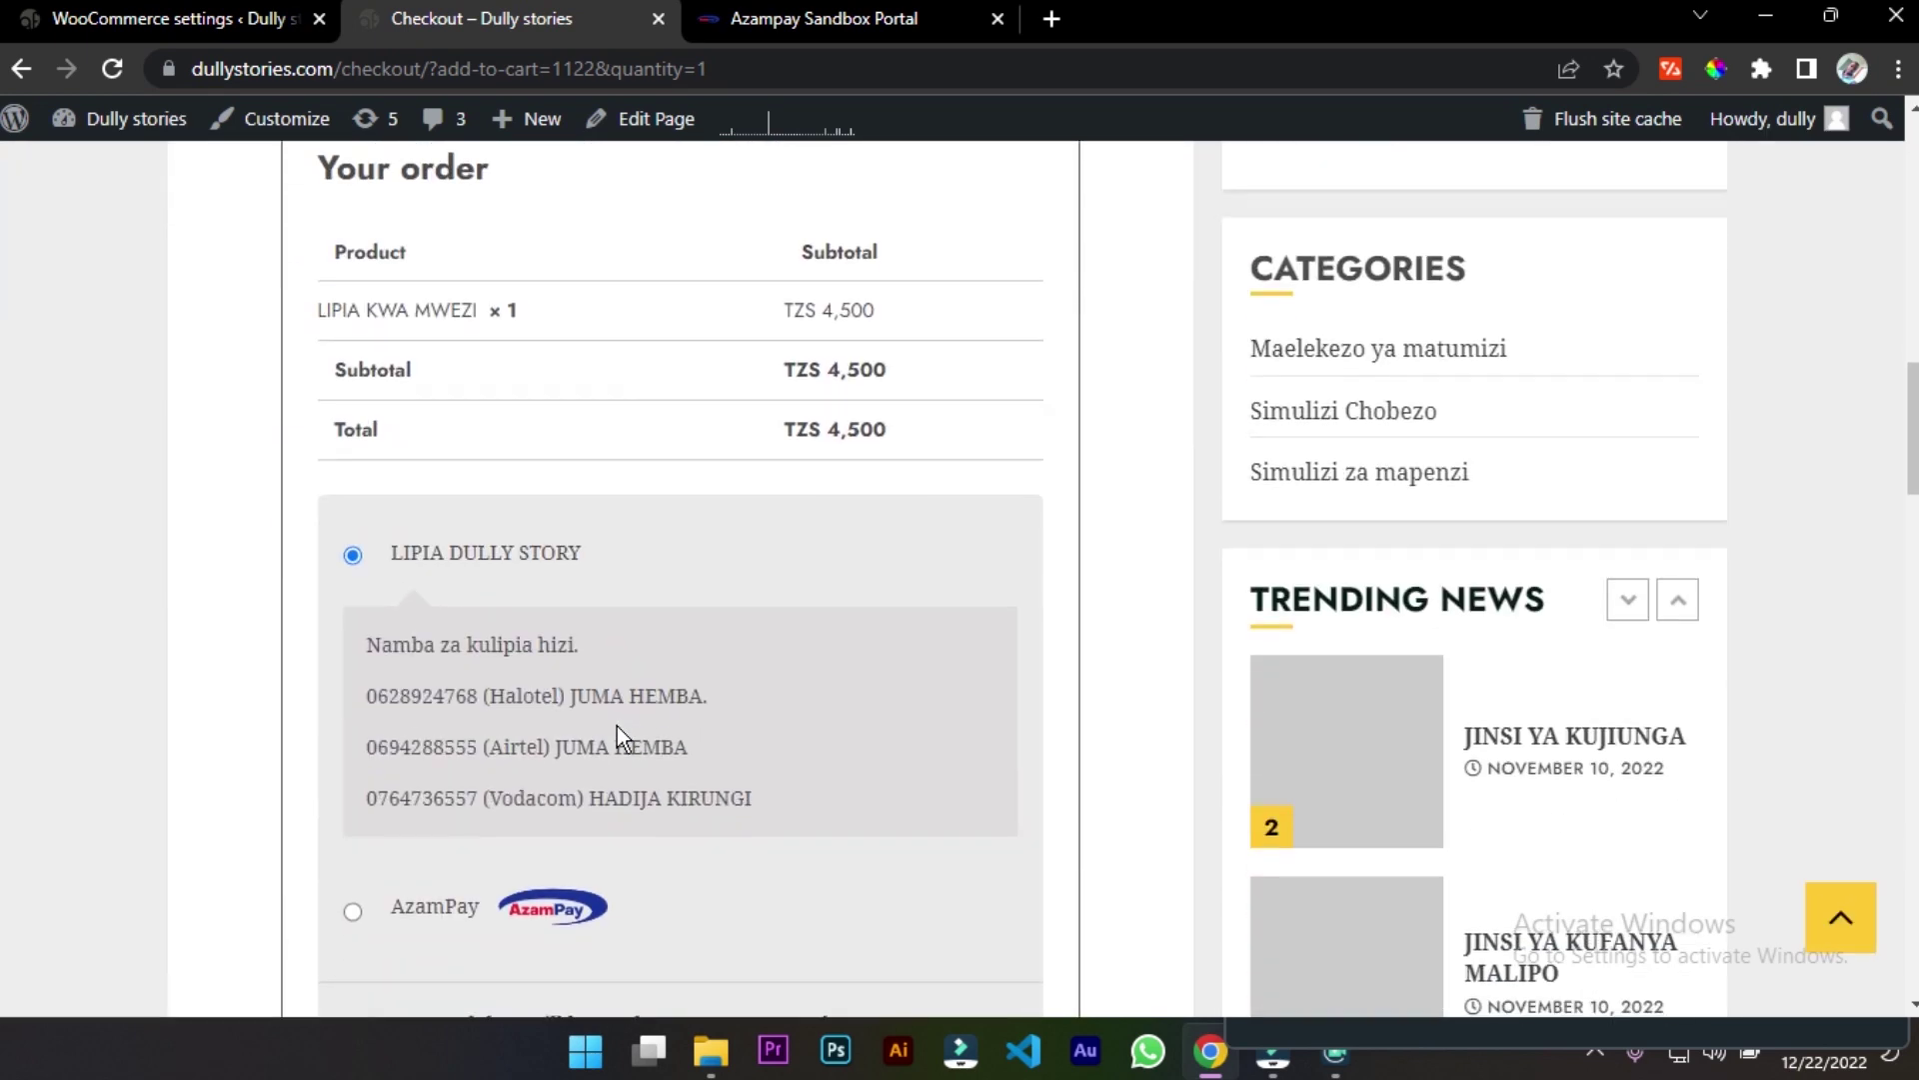
pyautogui.scroll(-4, 616, 726)
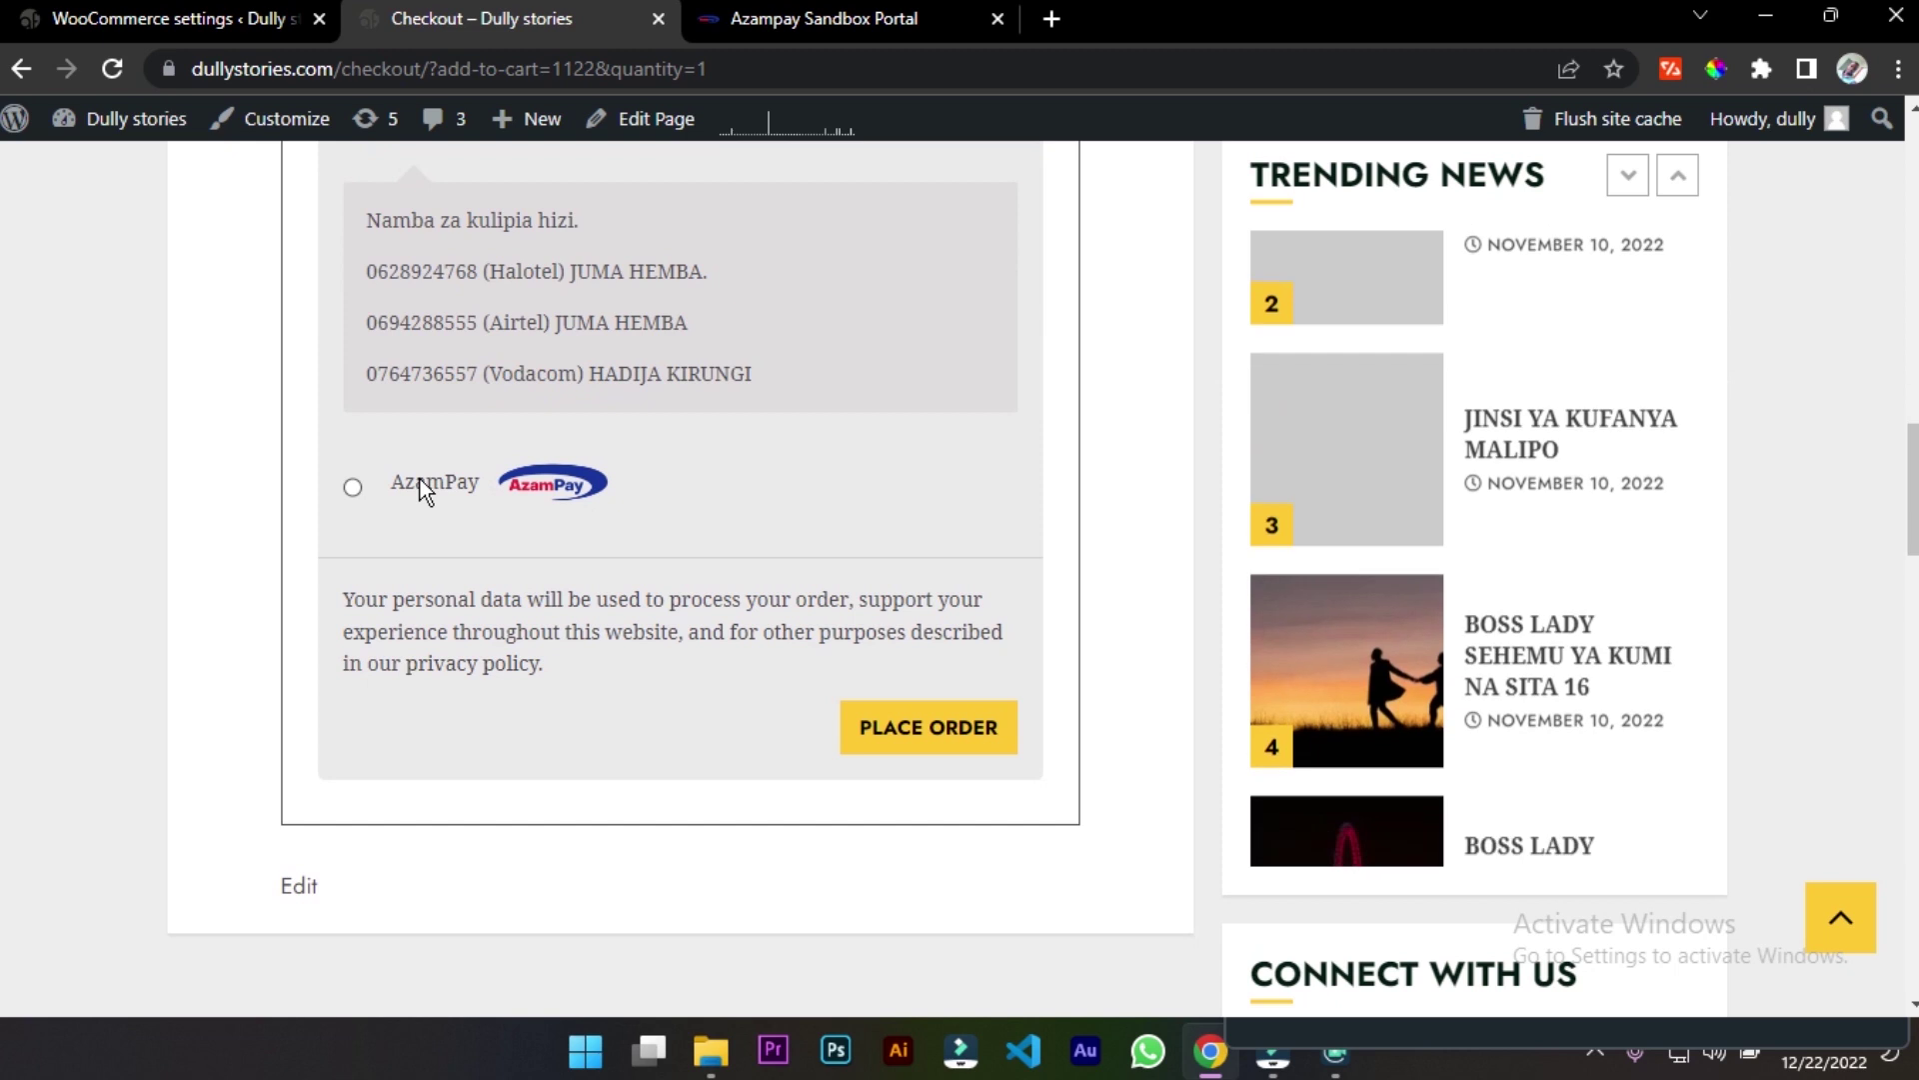
pyautogui.click(422, 481)
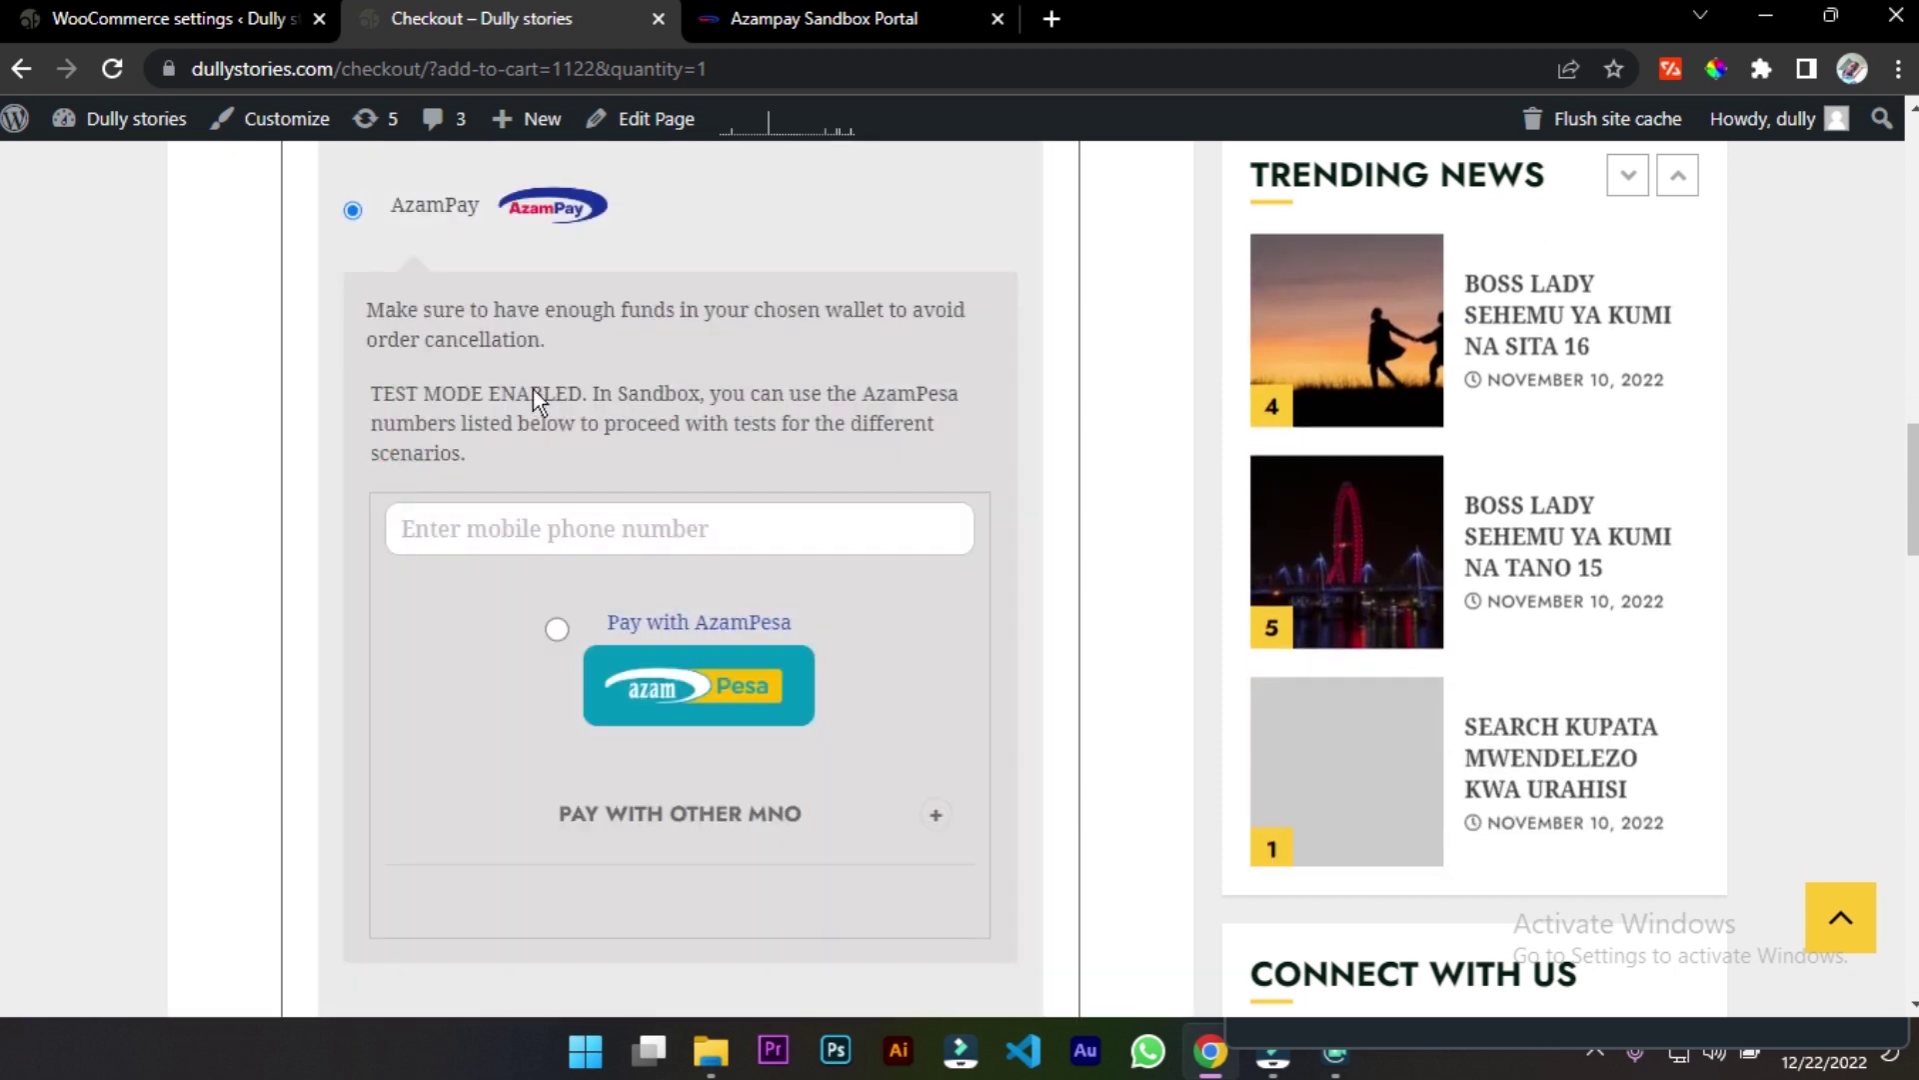
pyautogui.click(385, 395)
# Select Pay with AzamPesa in the AzamPay payment form and check its mobile phone number field
pyautogui.scroll(-3, 742, 408)
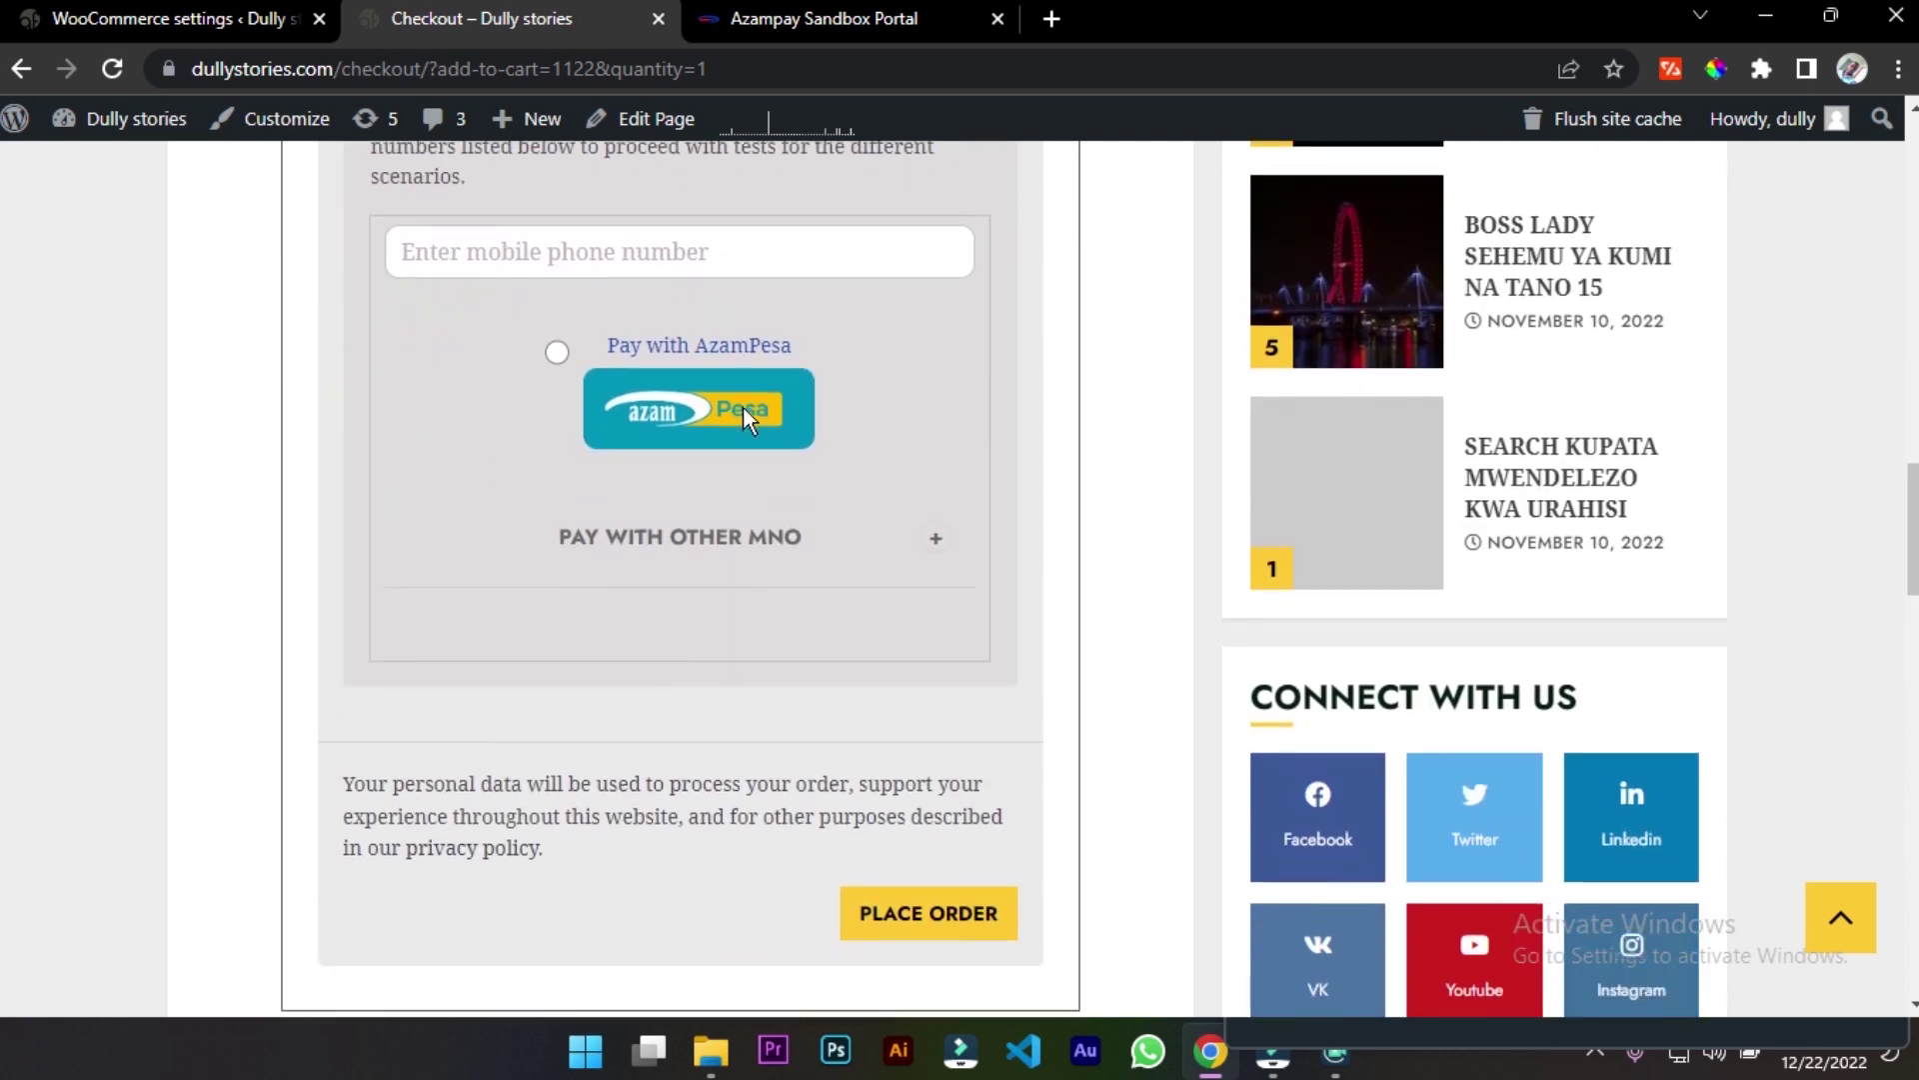
pyautogui.click(556, 347)
pyautogui.click(606, 247)
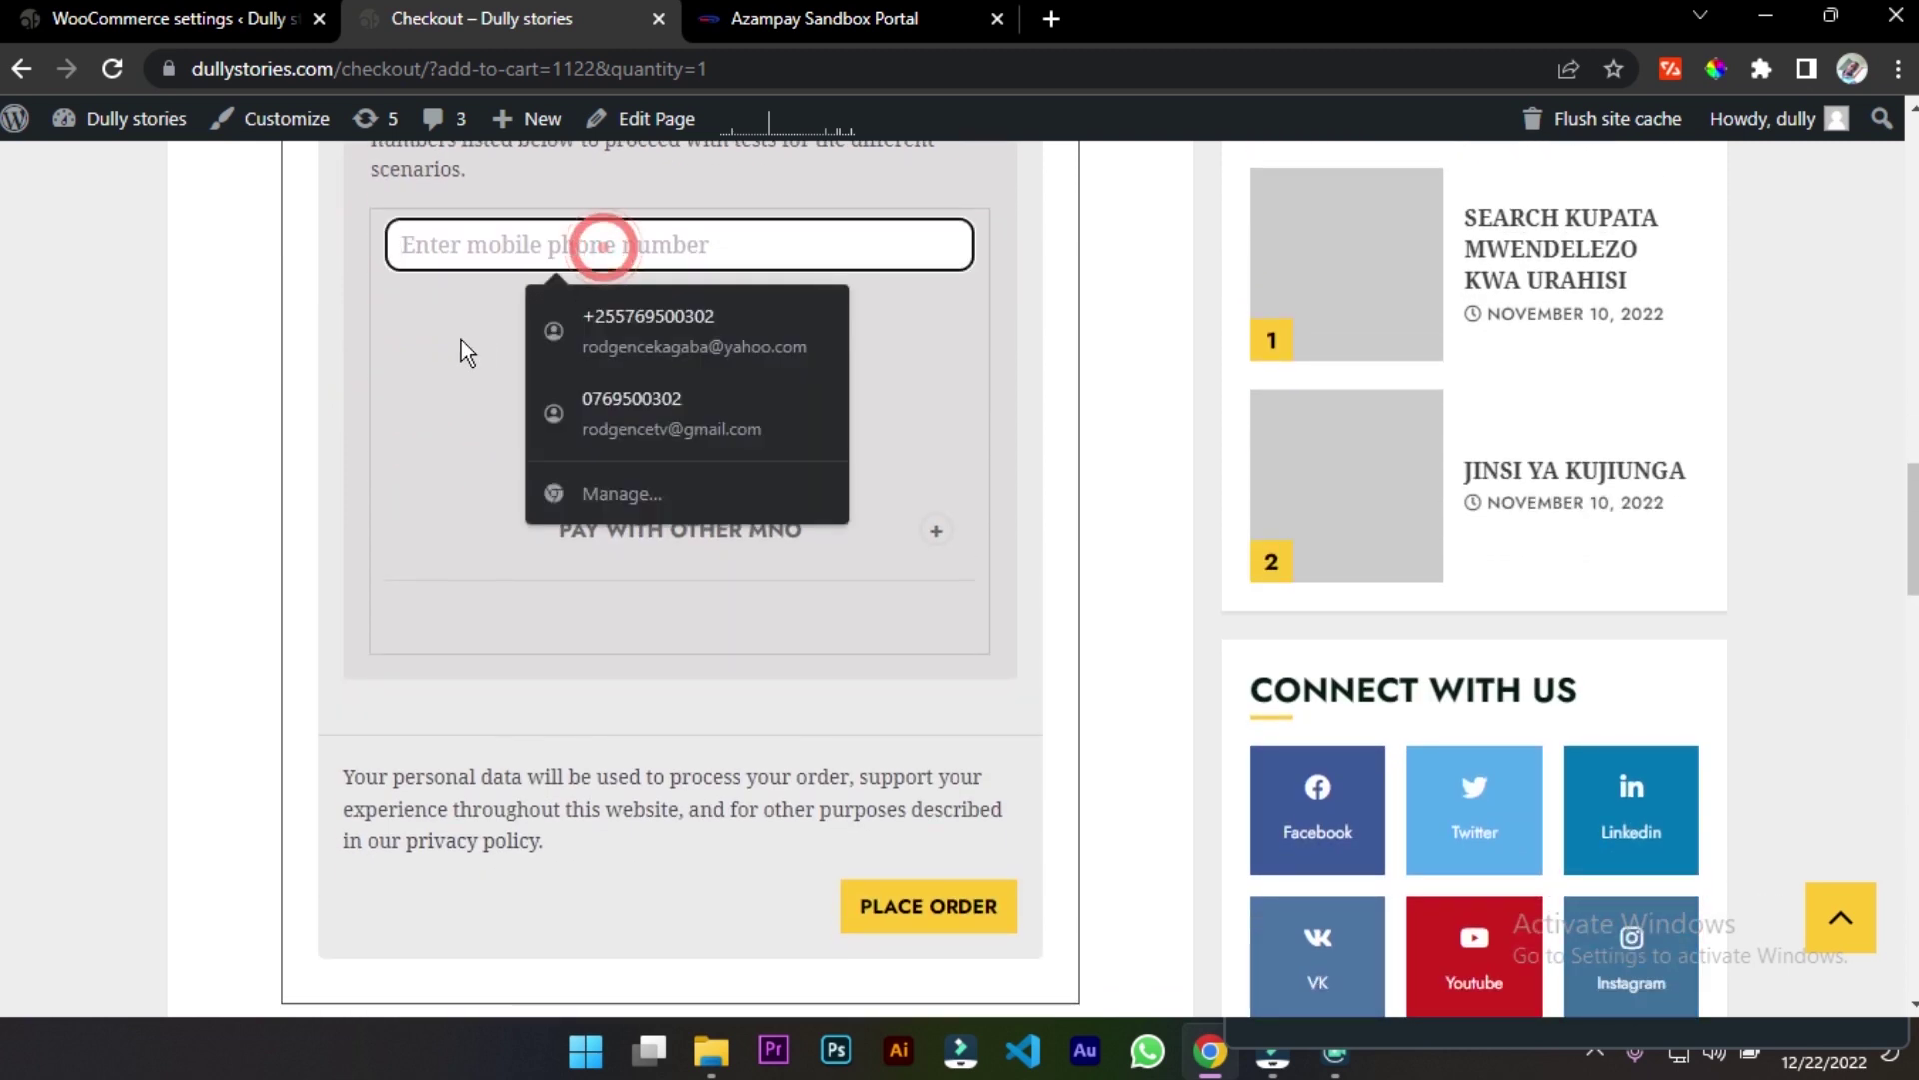
pyautogui.click(410, 399)
# Expand the other mobile network operators and choose HaloPesa, then open the mobile phone number field for entry
pyautogui.click(905, 528)
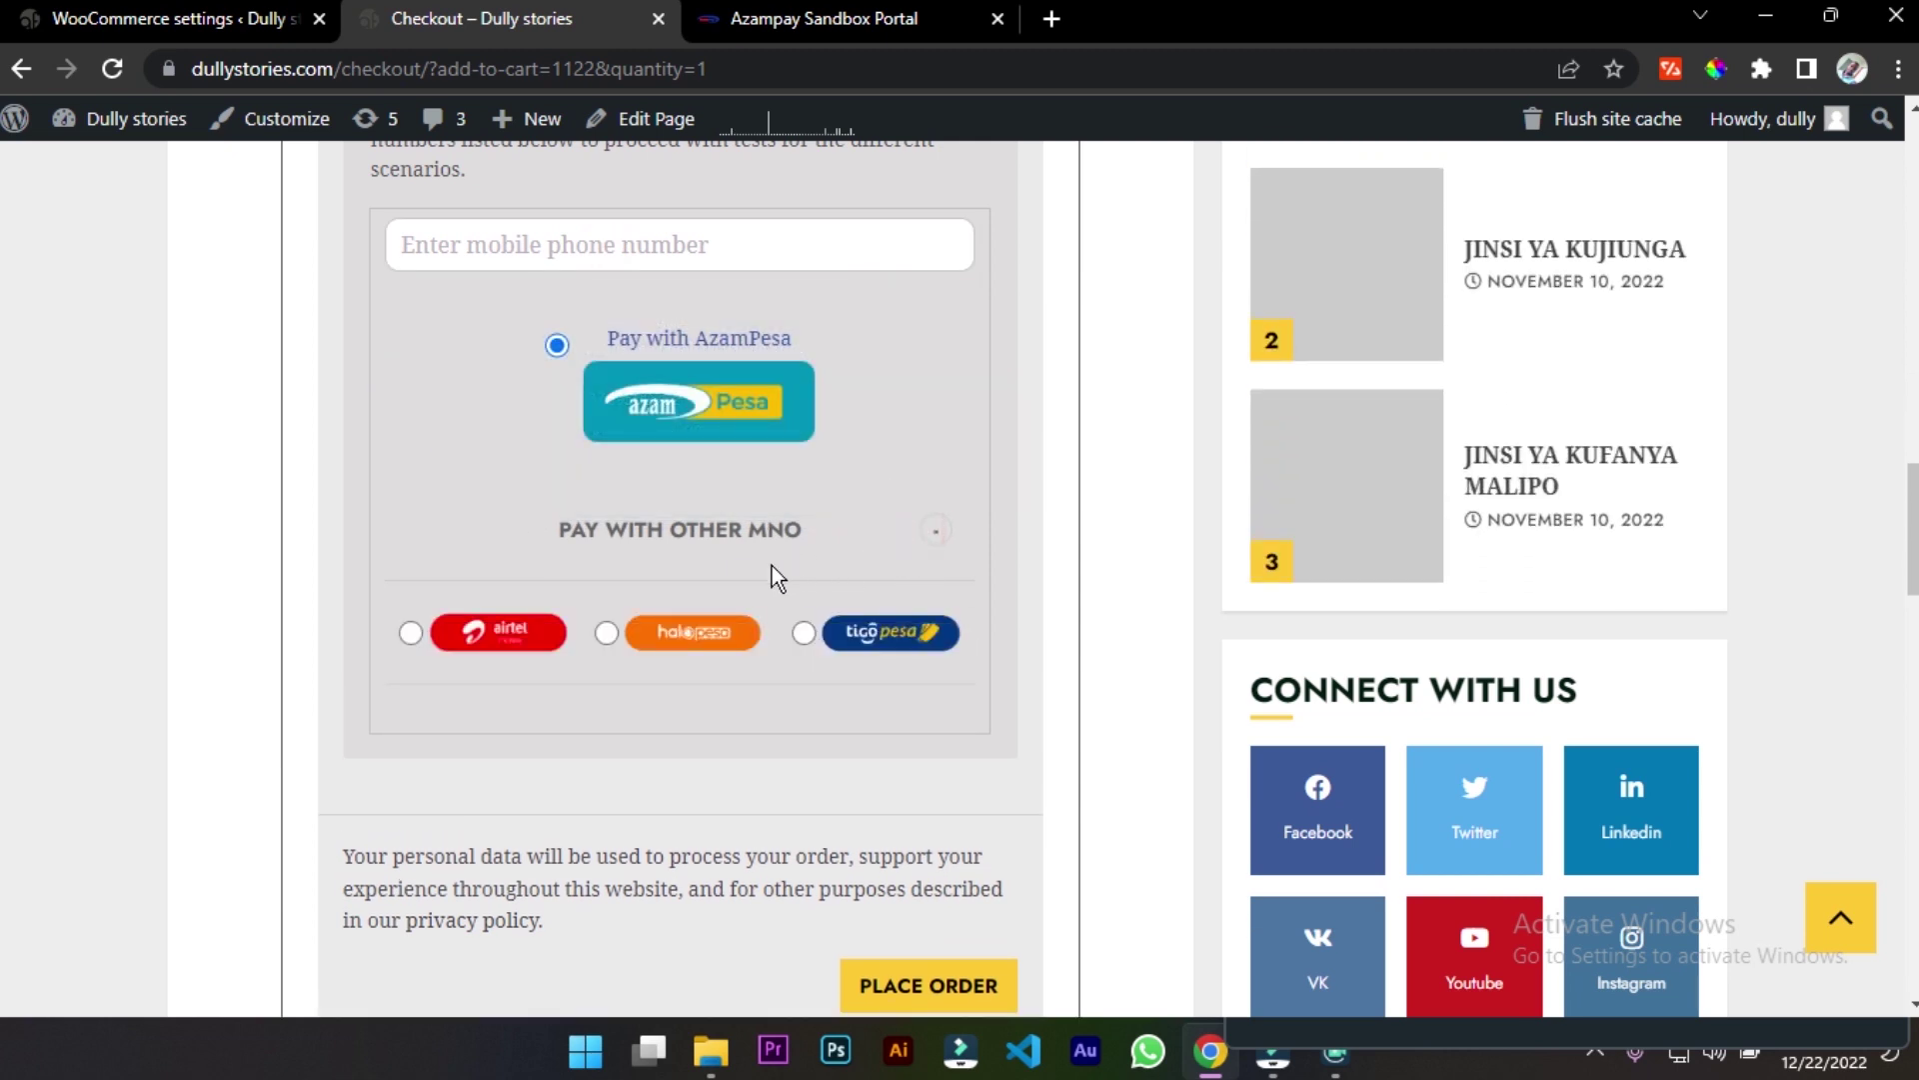
pyautogui.click(606, 633)
pyautogui.scroll(4, 690, 535)
pyautogui.click(672, 677)
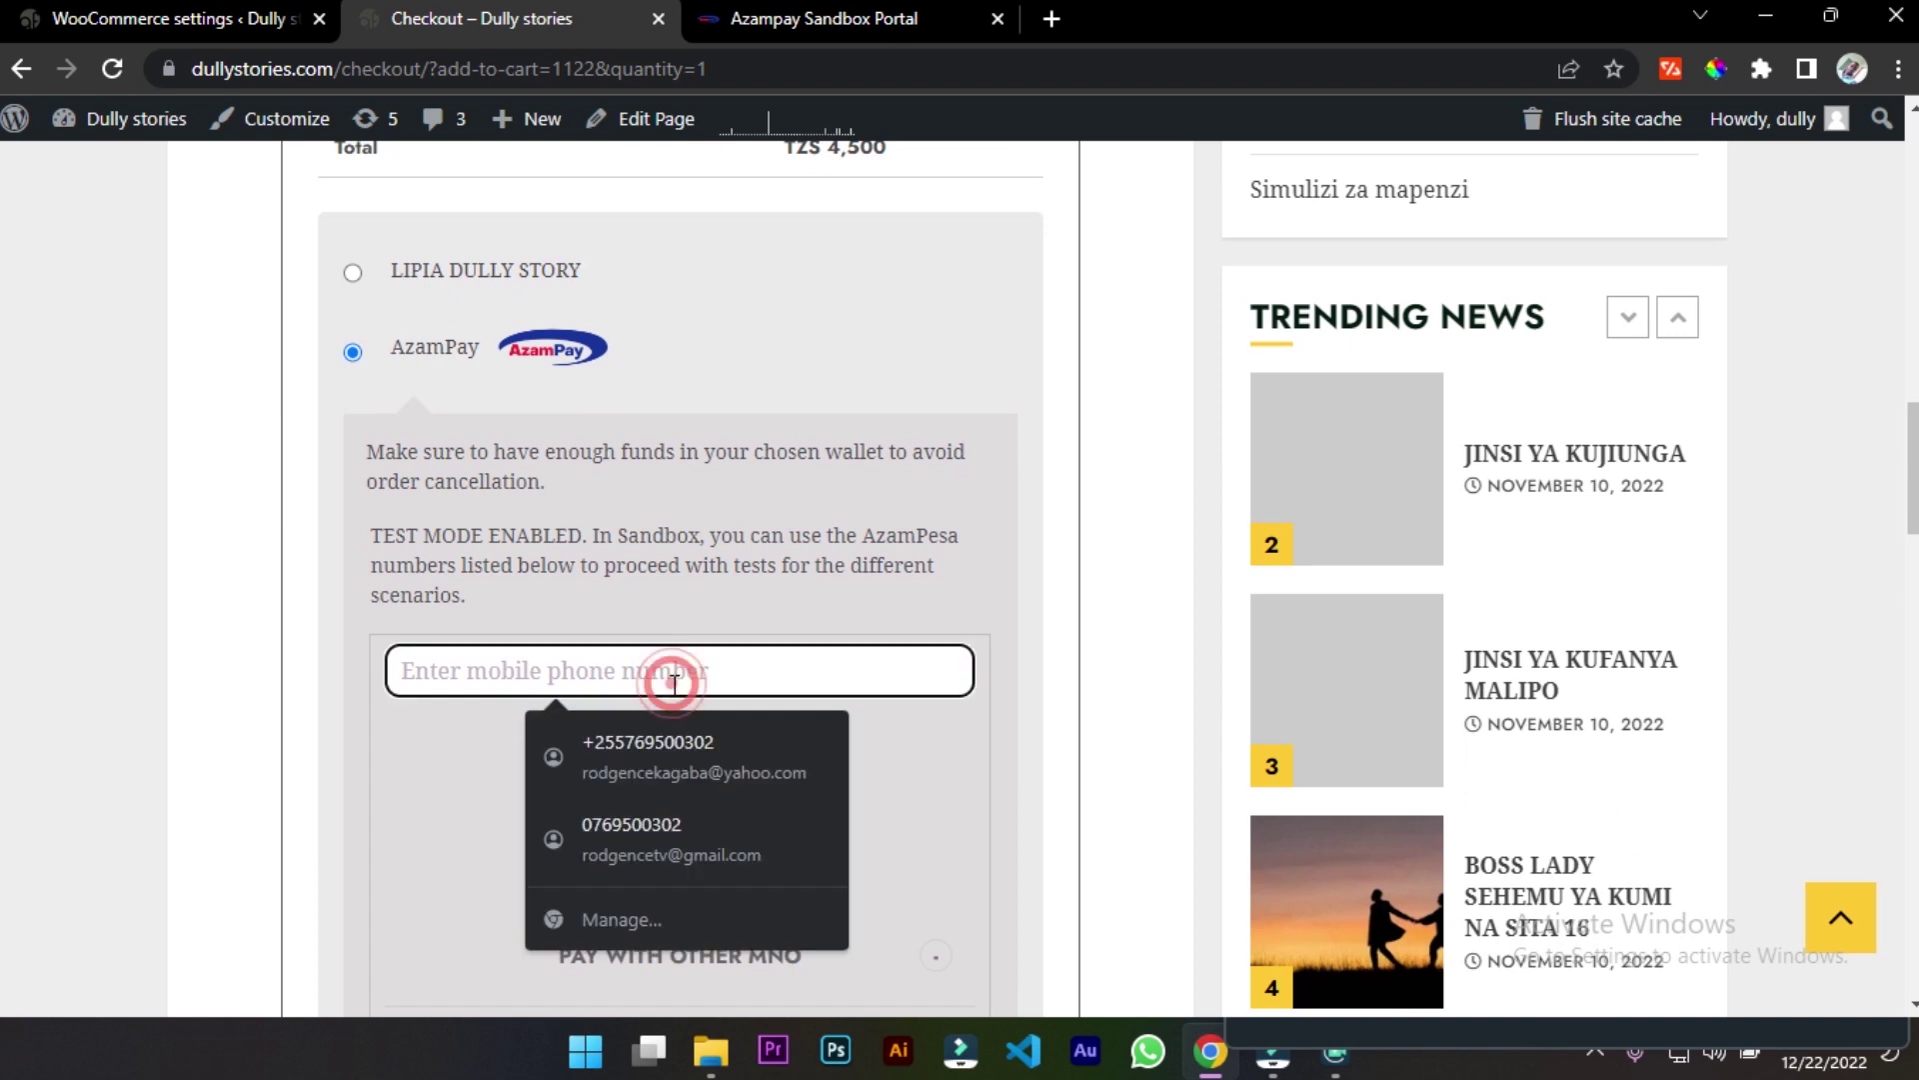